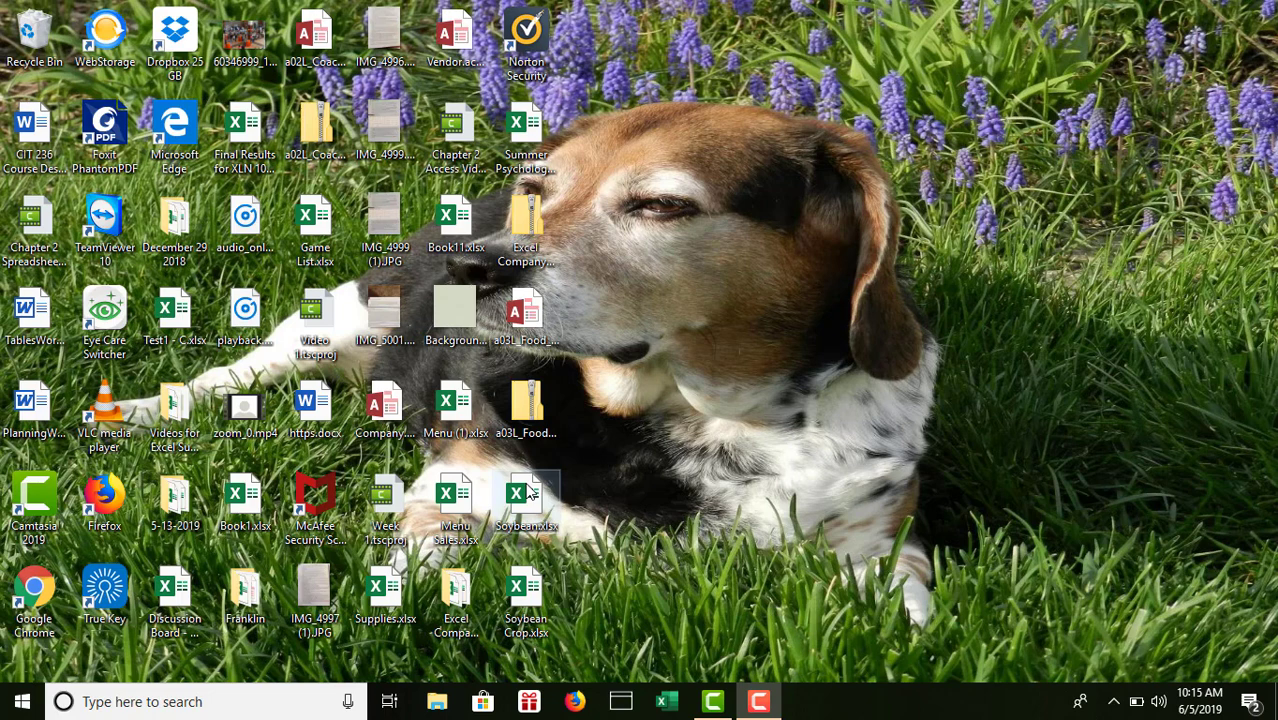
# - Open the Soybean.xlsx workbook from the desktop and choose the Desktop folder as the location for saving a copy
pyautogui.click(530, 492)
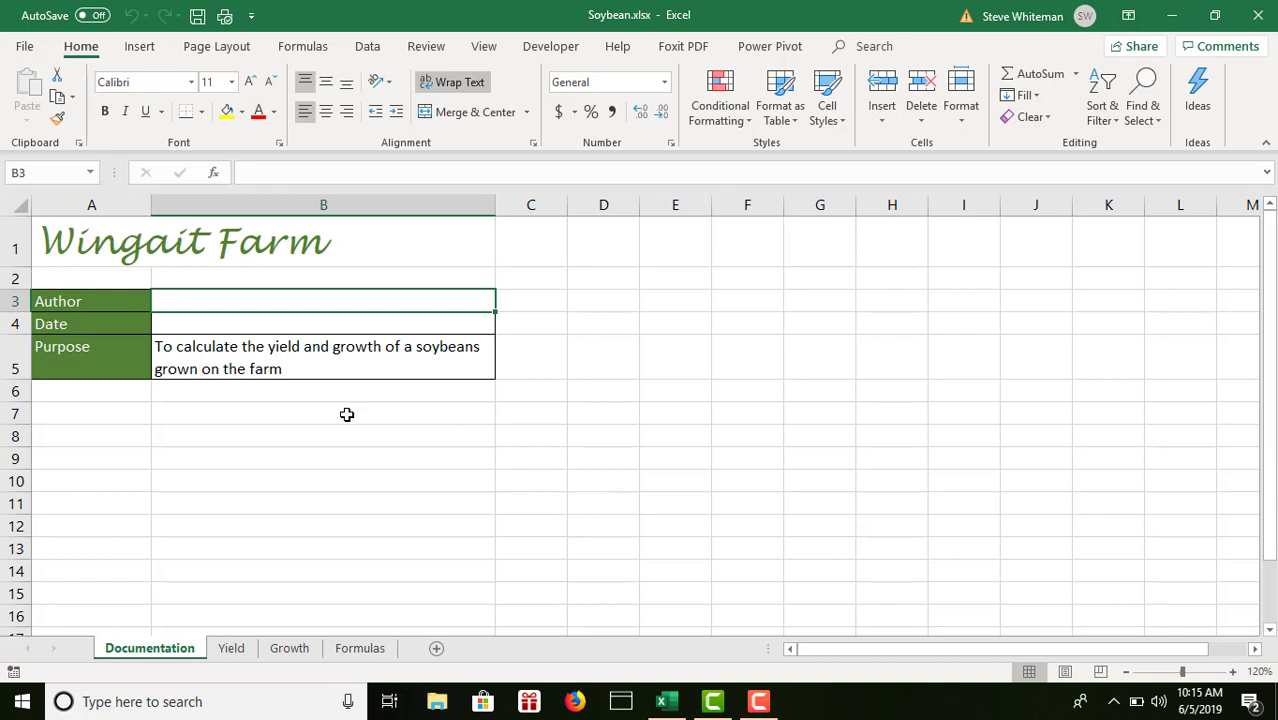
pyautogui.click(25, 49)
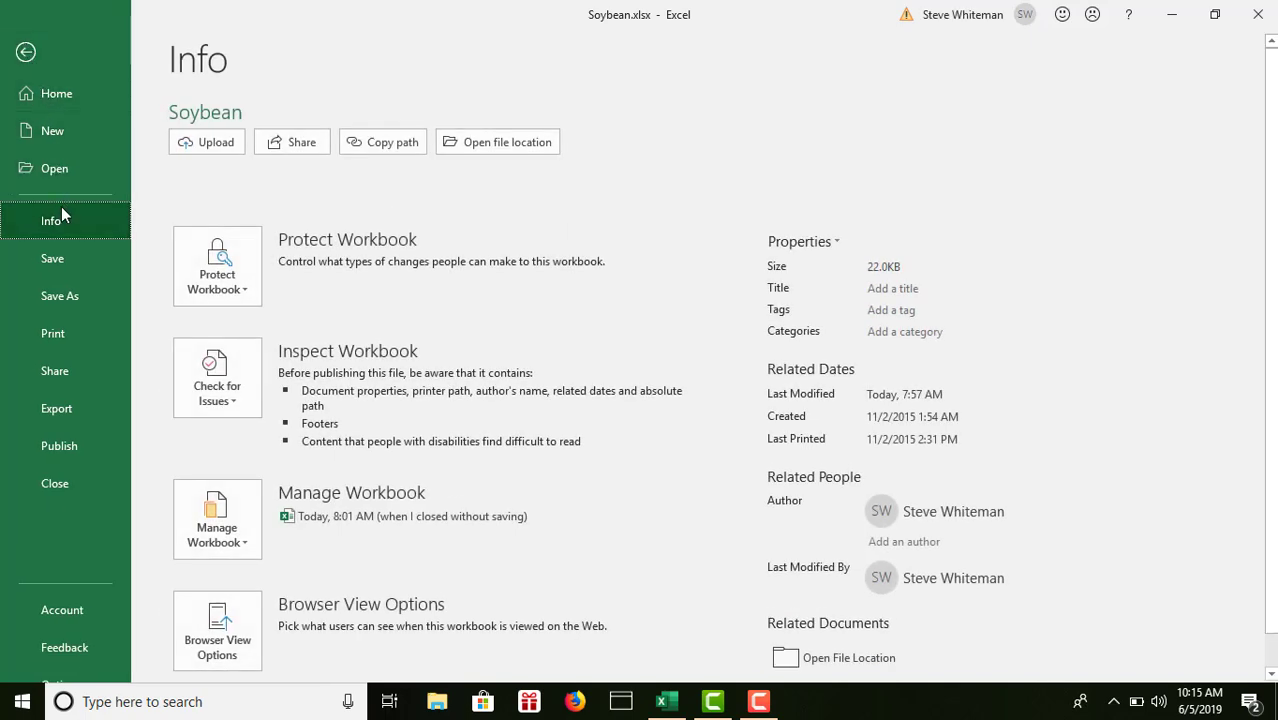
pyautogui.click(61, 293)
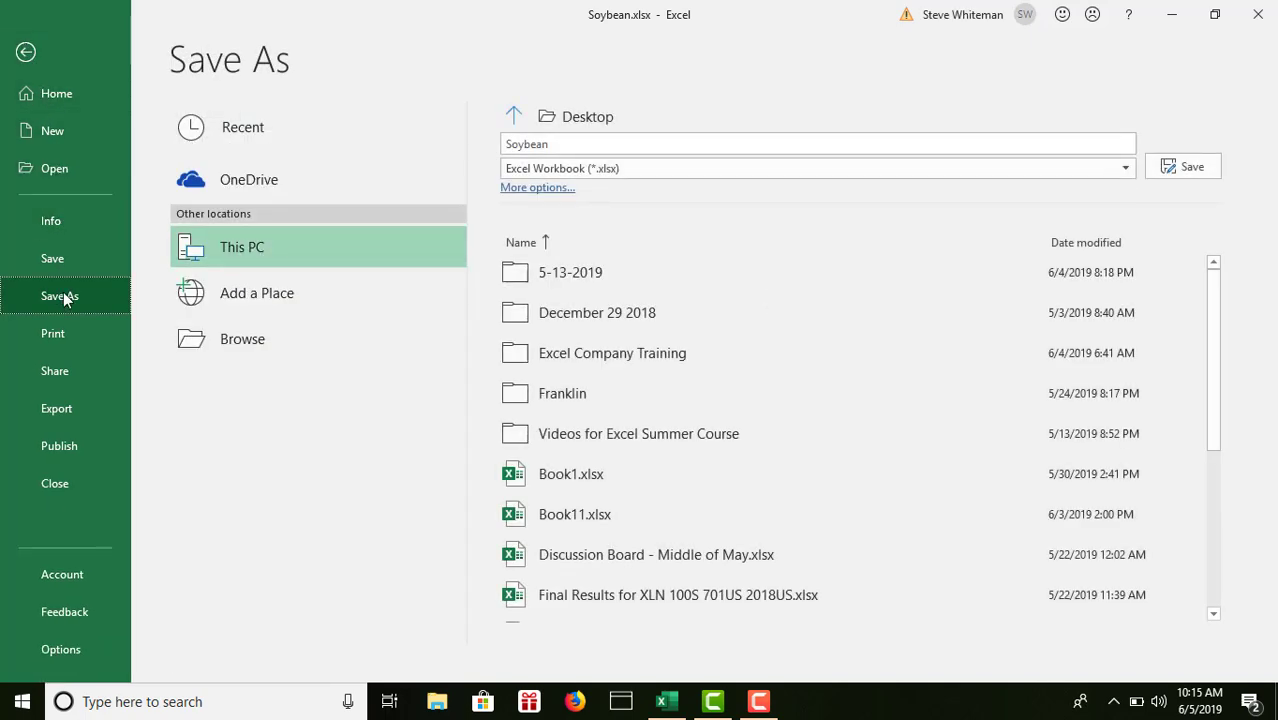
pyautogui.click(233, 341)
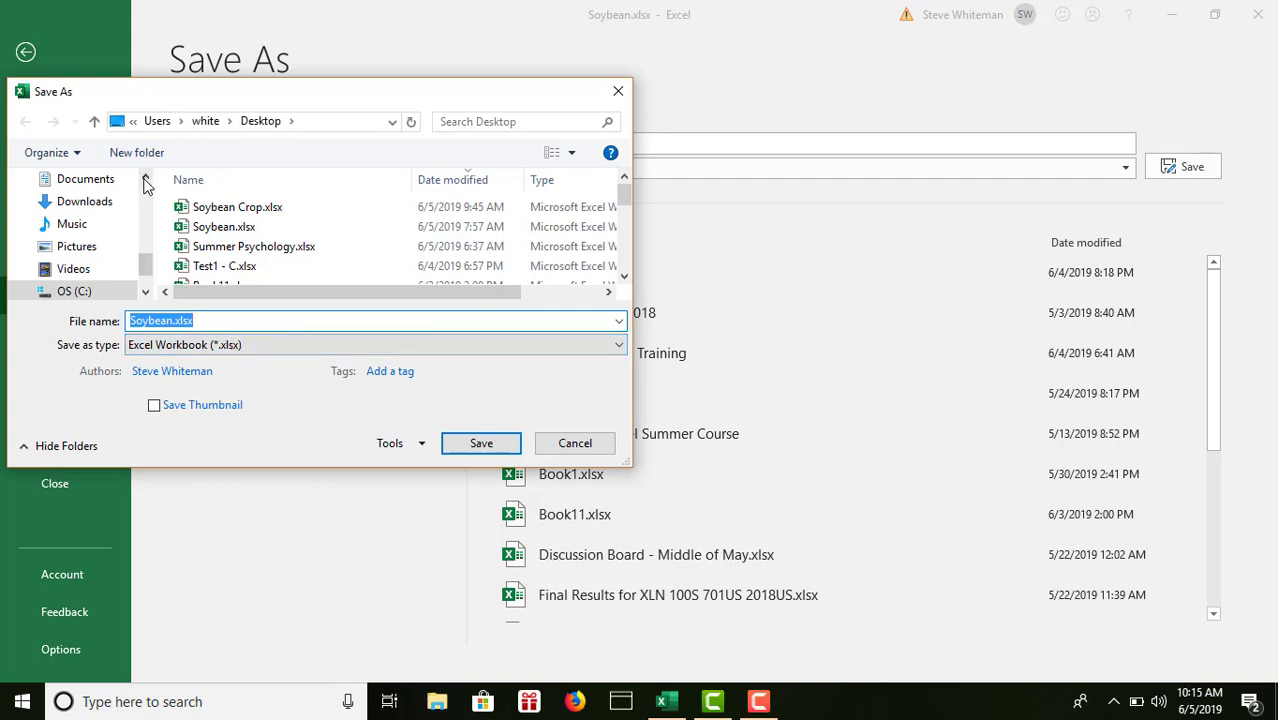
pyautogui.scroll(3, 146, 193)
pyautogui.scroll(5, 146, 193)
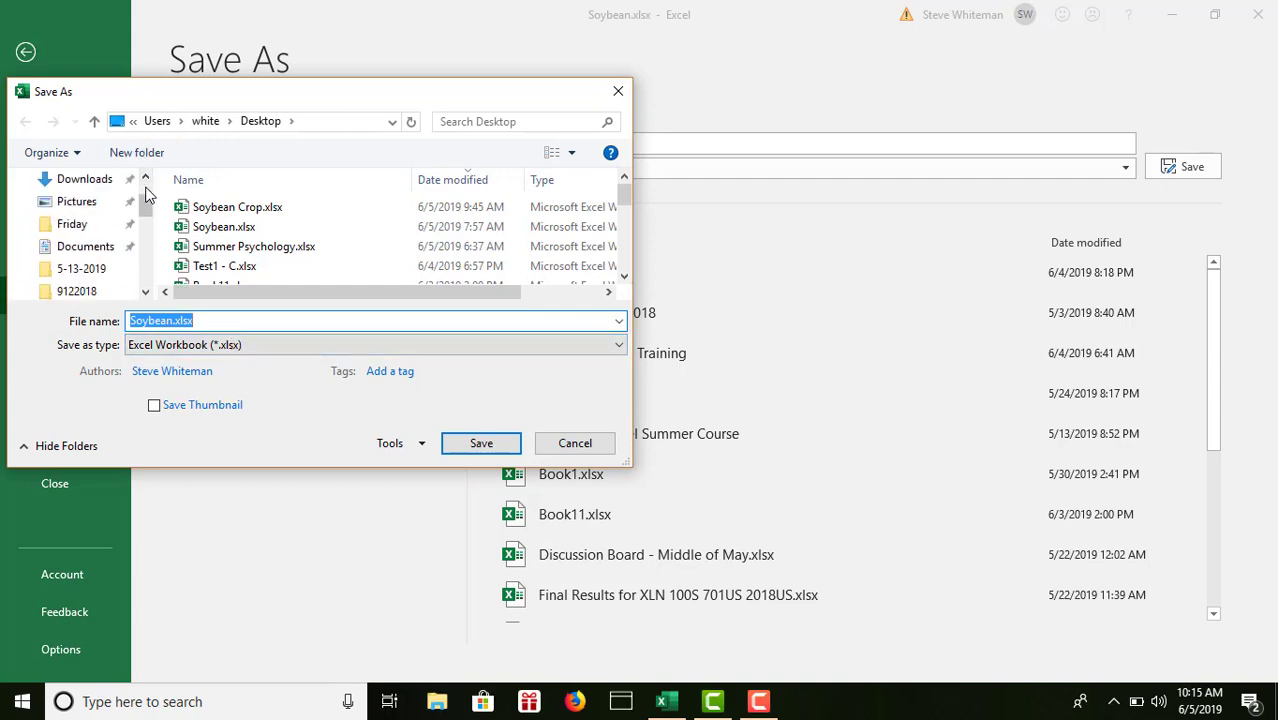
pyautogui.click(94, 219)
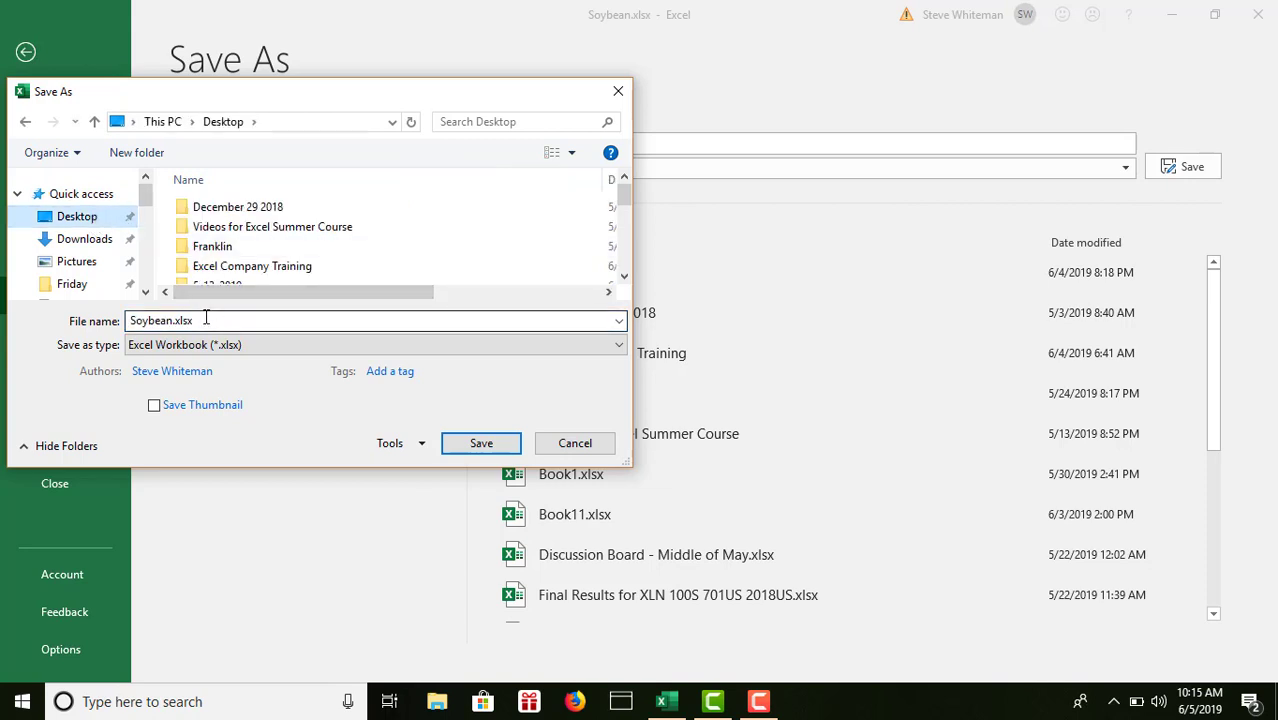
# - Name the copy Soybean Crop.xlsx and save it, replacing the existing file of that name
pyautogui.click(172, 320)
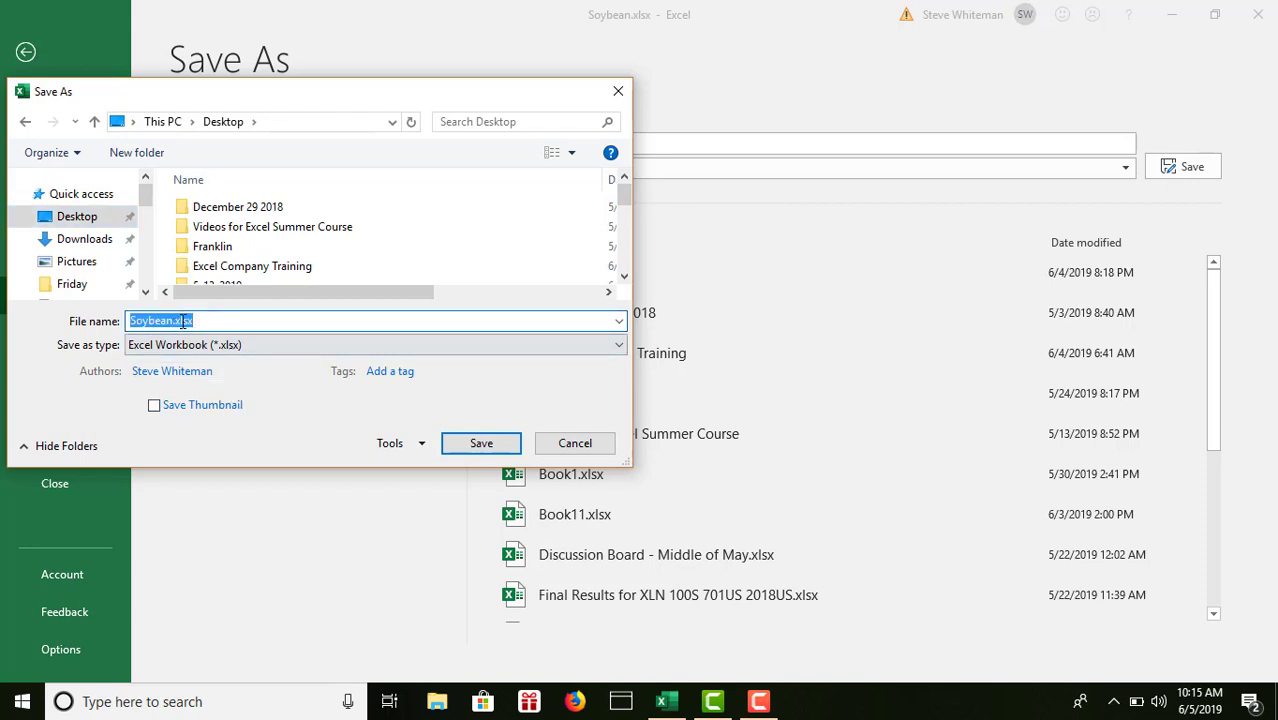
pyautogui.click(172, 320)
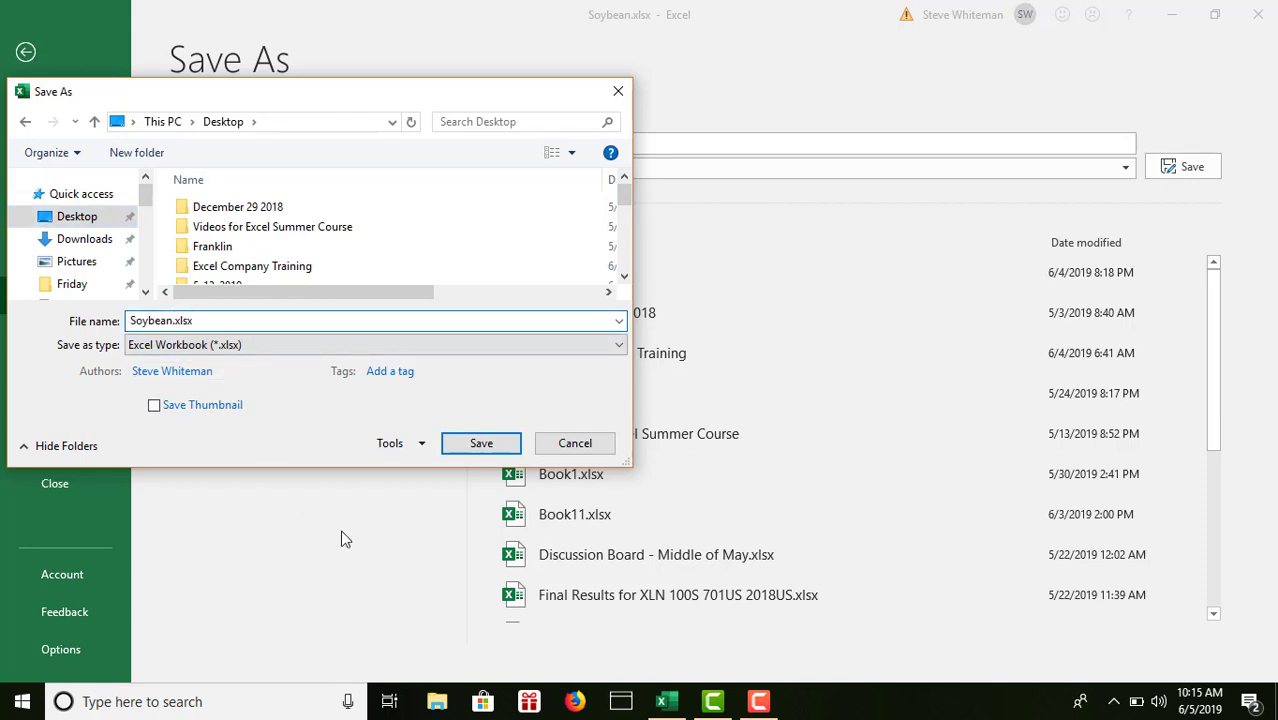
pyautogui.write('Crop')
pyautogui.click(466, 446)
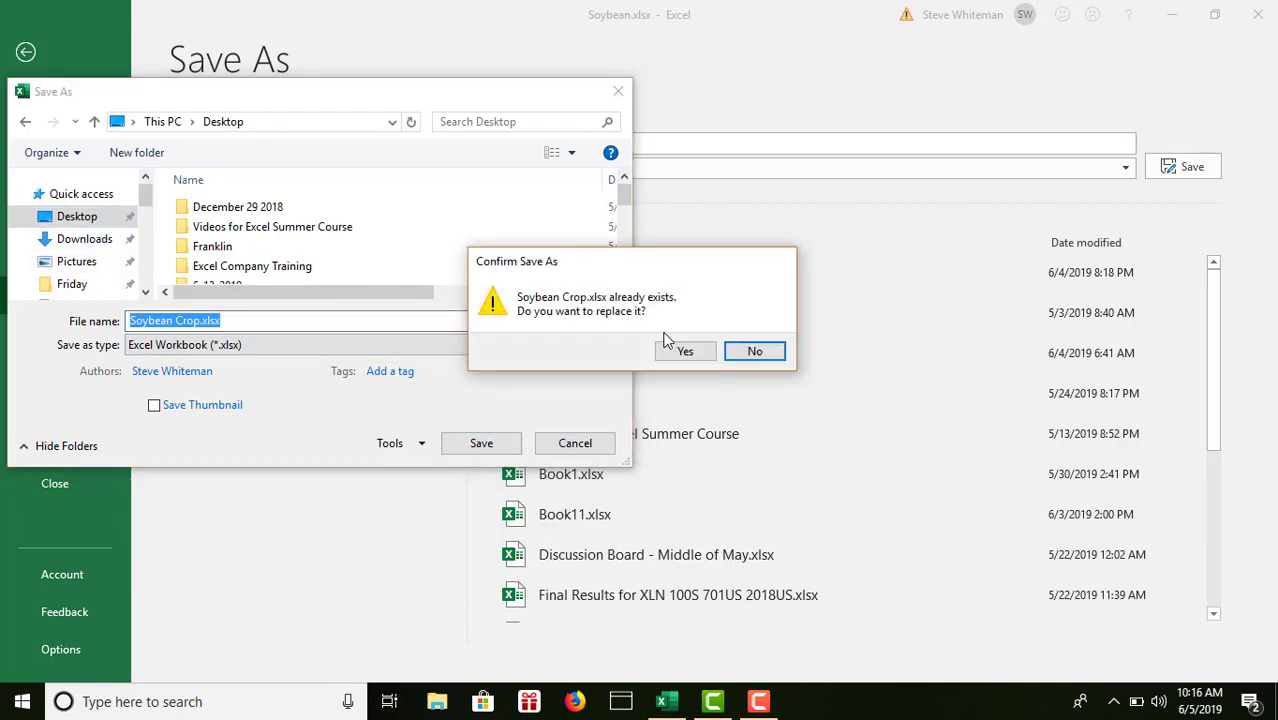
pyautogui.click(680, 351)
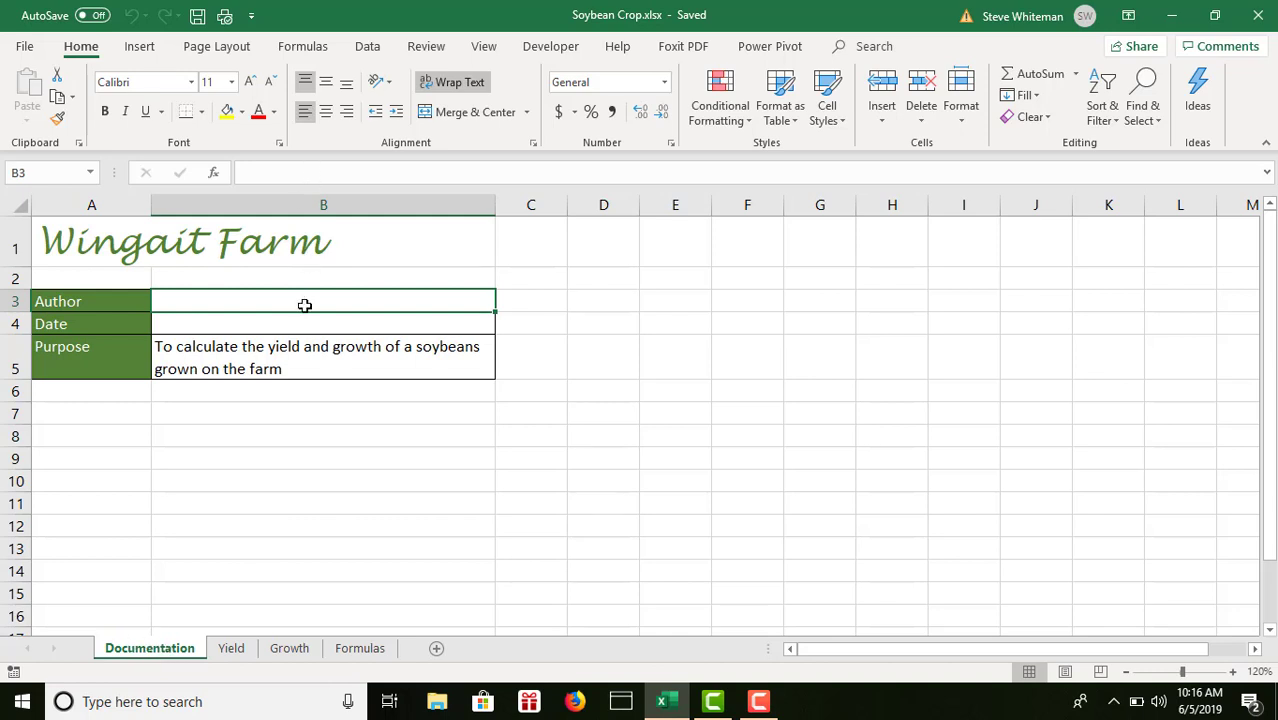
# - Enter the author's full name in cell B3 and the date June 5, 2019 in cell B4 of the Documentation sheet
pyautogui.write('Steve ')
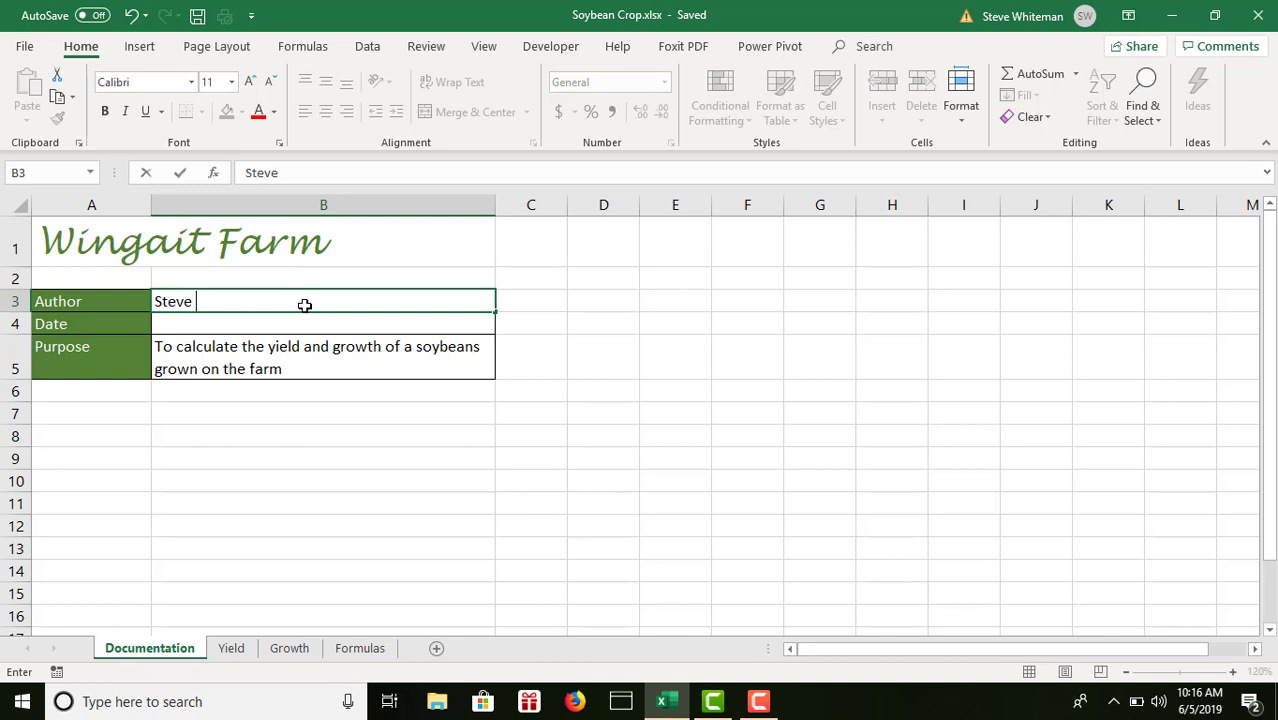
pyautogui.write('Whiteman')
pyautogui.press('Return')
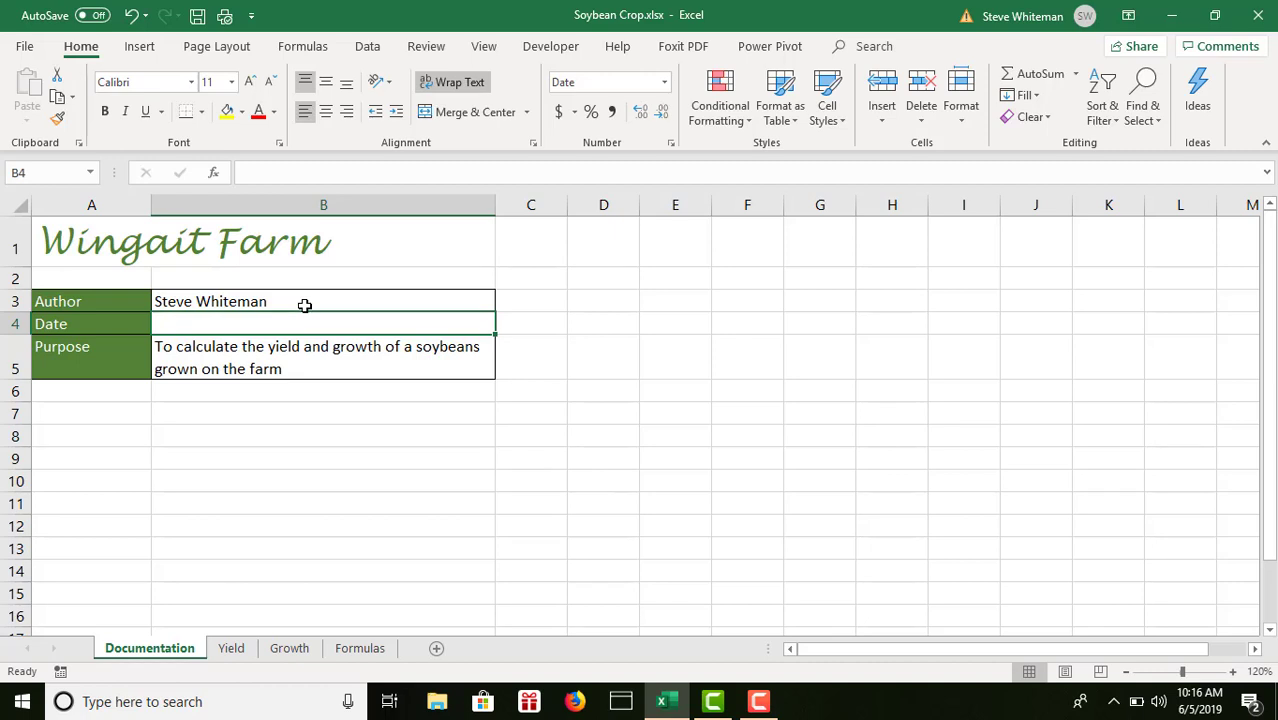
pyautogui.write('June ')
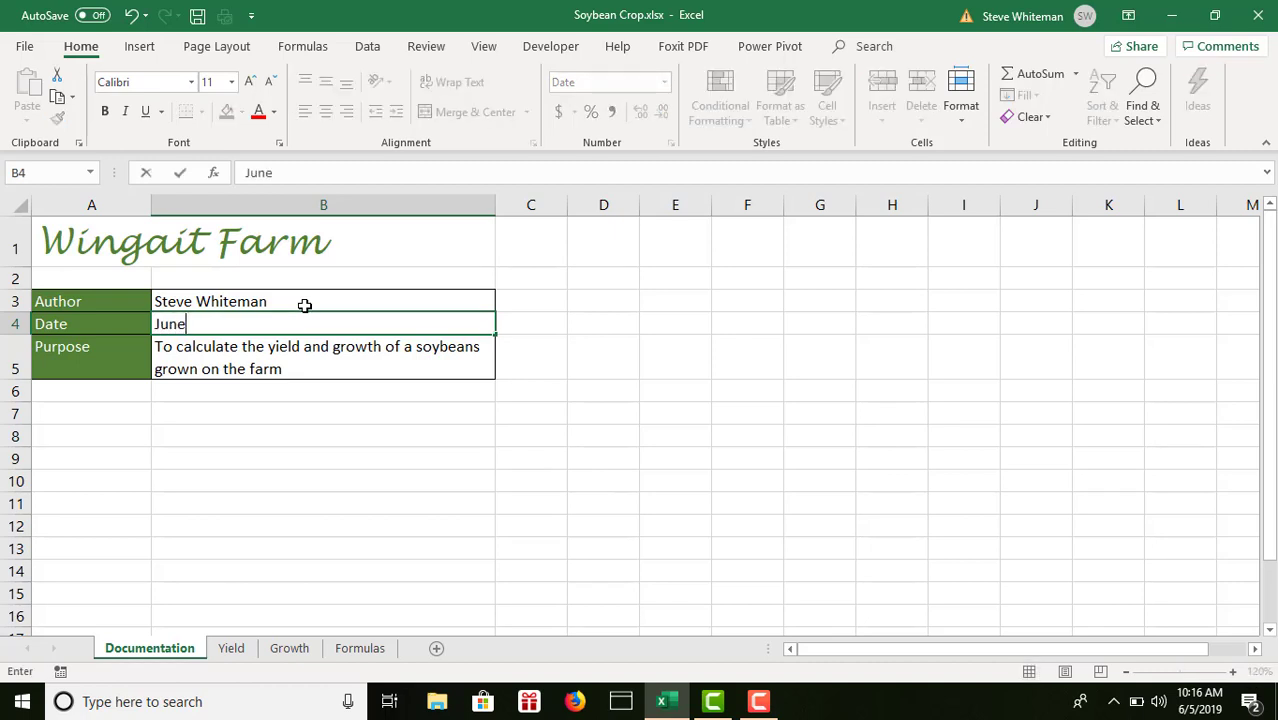
pyautogui.write('5, 2019')
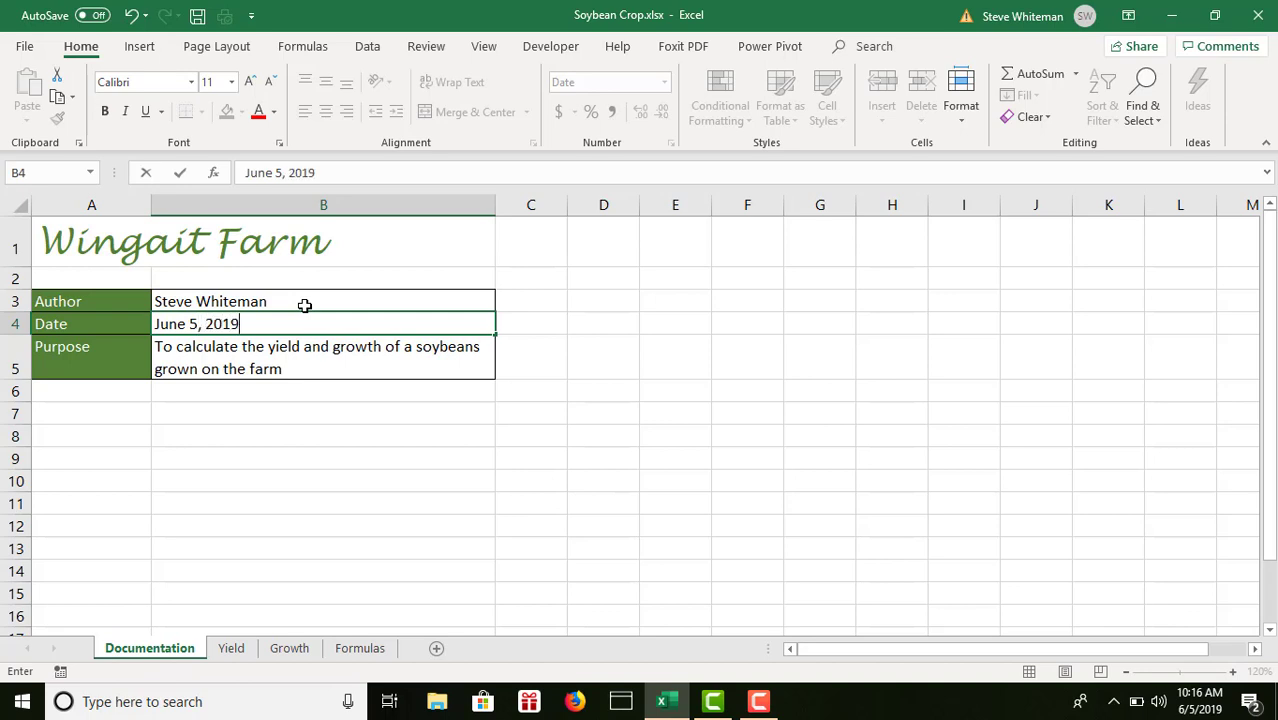
pyautogui.press('Return')
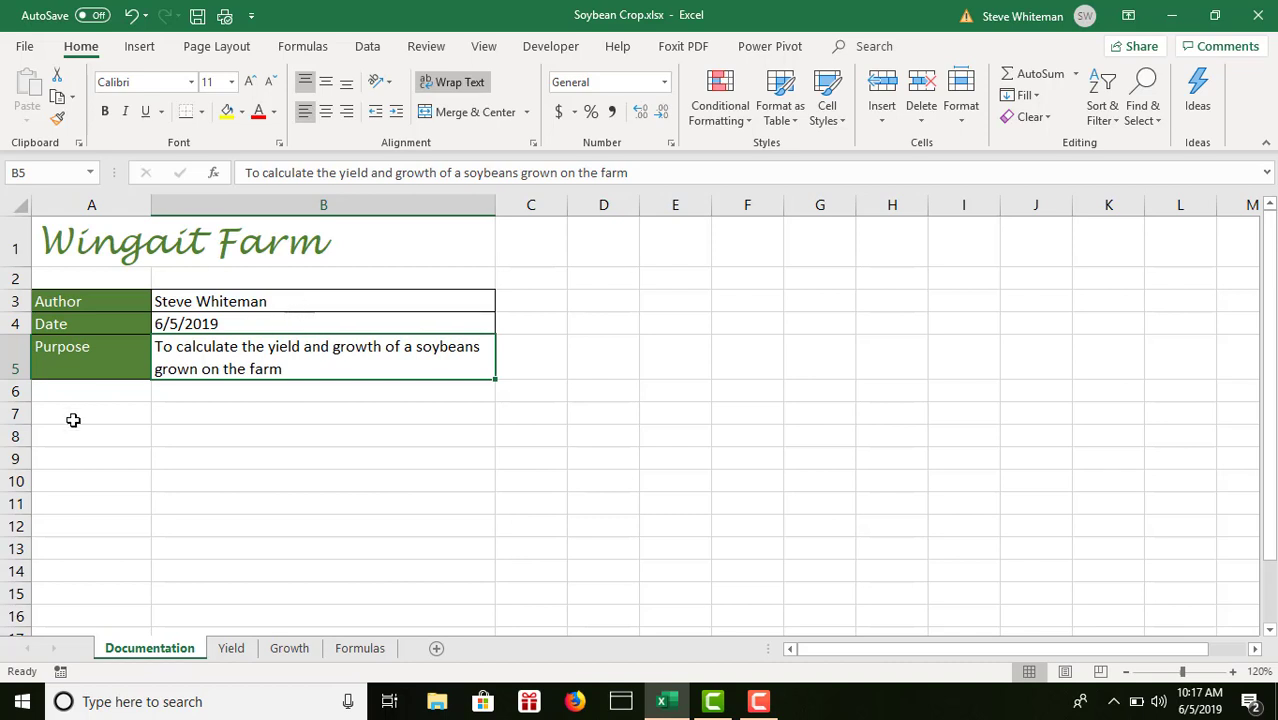
# - On the Yield sheet, enter 72 as the Total Soybean Crop (acres) in cell B4
pyautogui.click(232, 649)
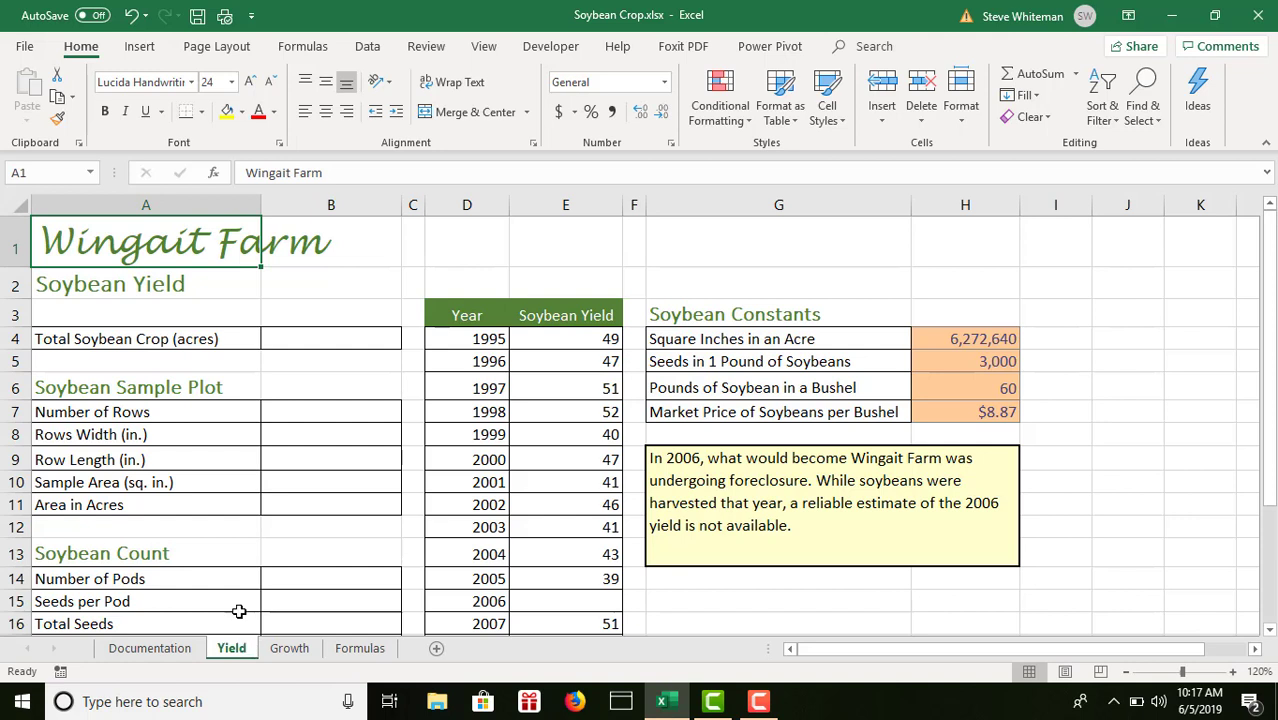
pyautogui.click(331, 336)
pyautogui.write('72')
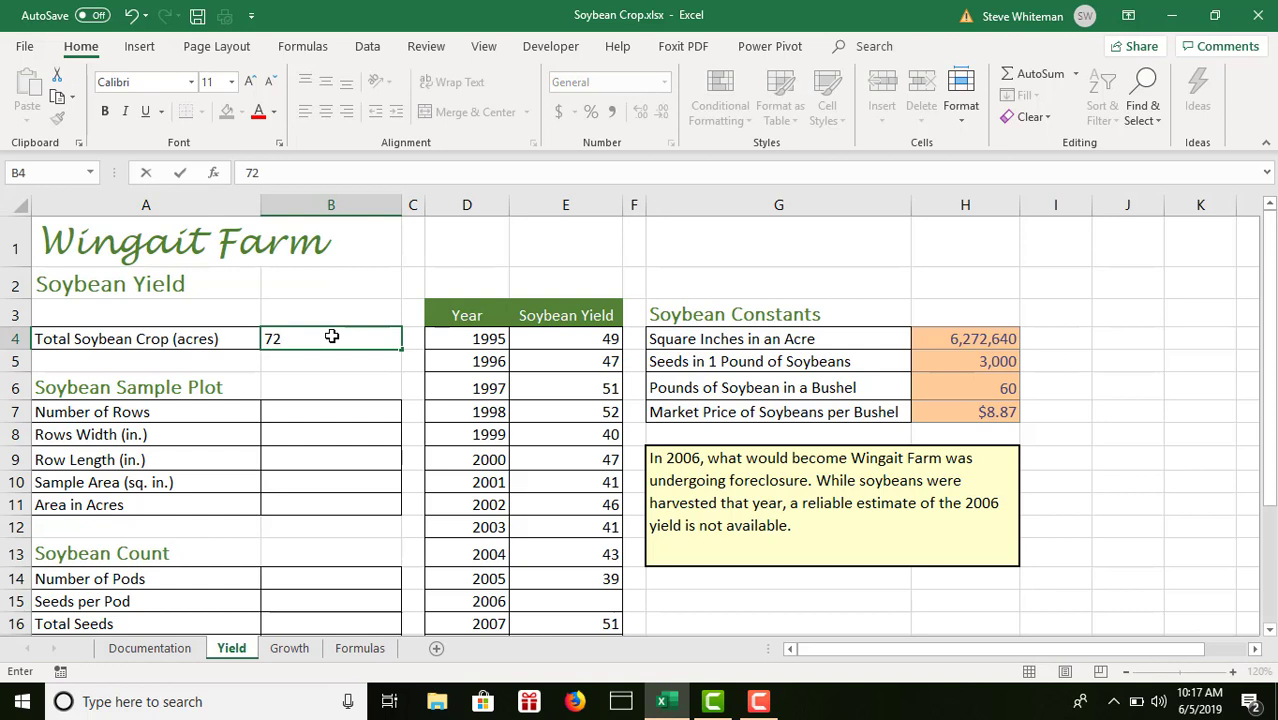
pyautogui.press('Return')
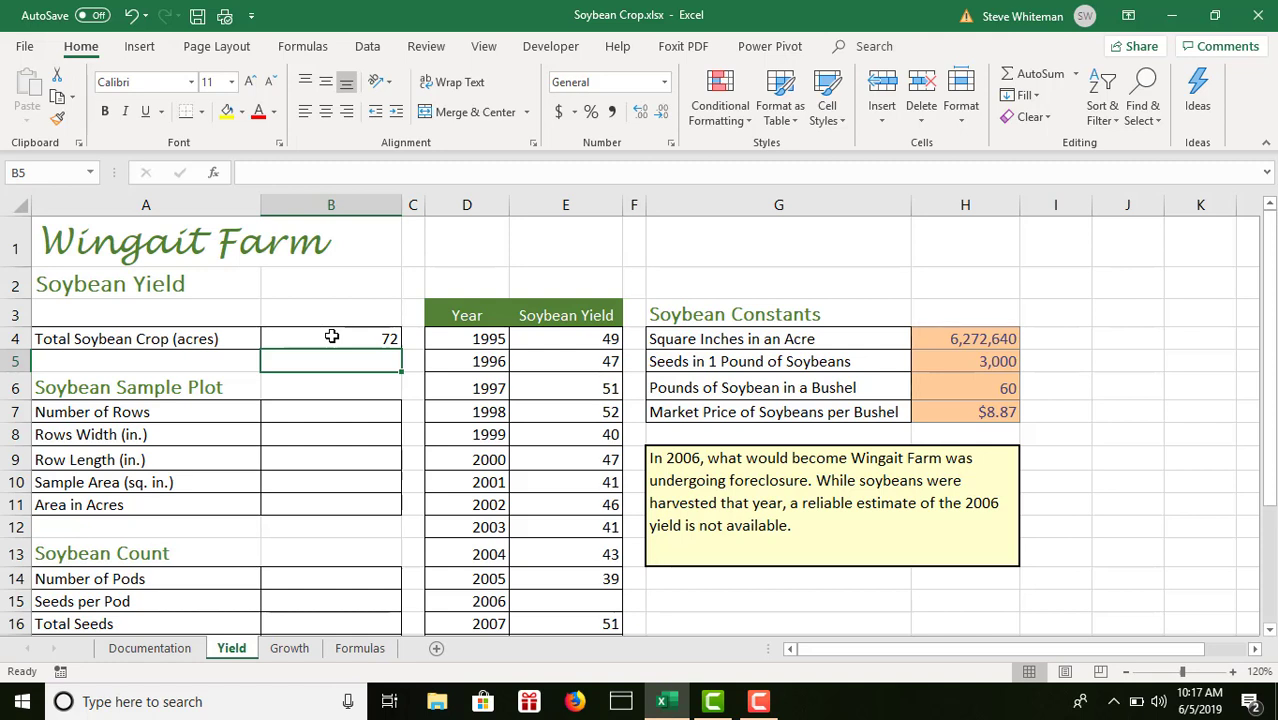
# - Fill in the Soybean Sample Plot values: 4 for Number of Rows, 7.5 for Rows Width and 21 for Row Length in cells B7:B9
pyautogui.click(358, 413)
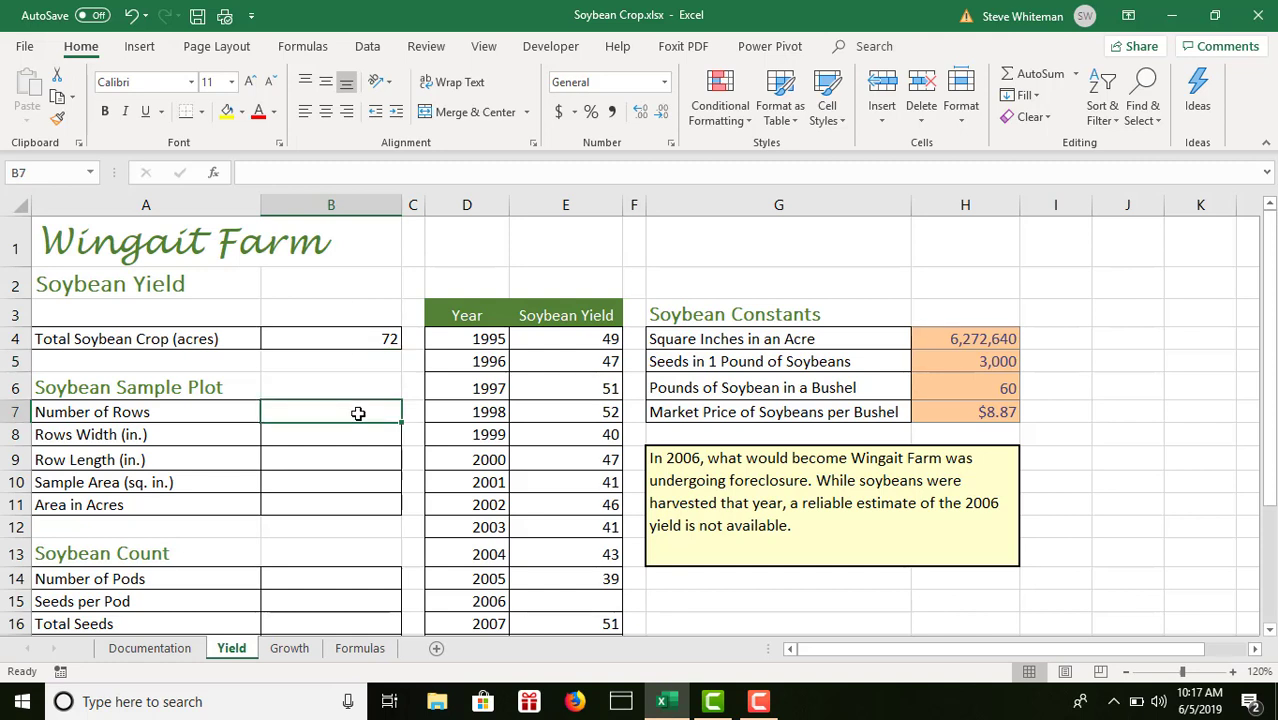
pyautogui.write('4')
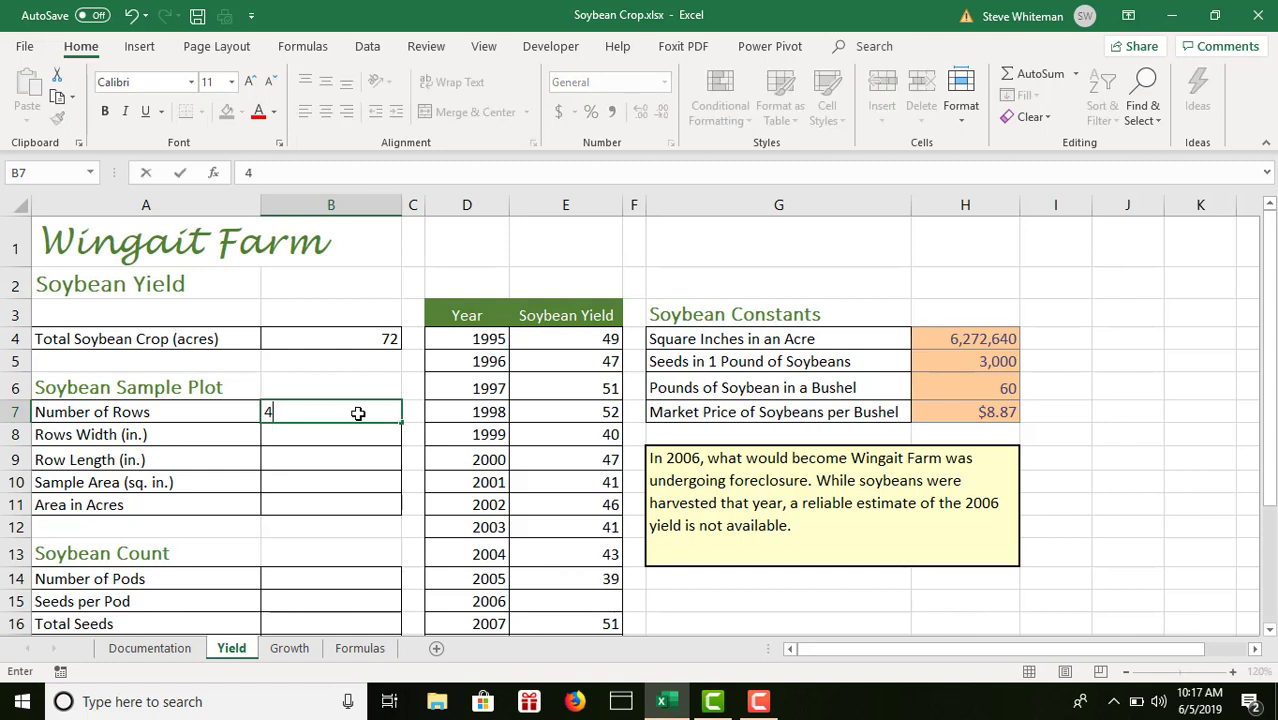
pyautogui.press('Return')
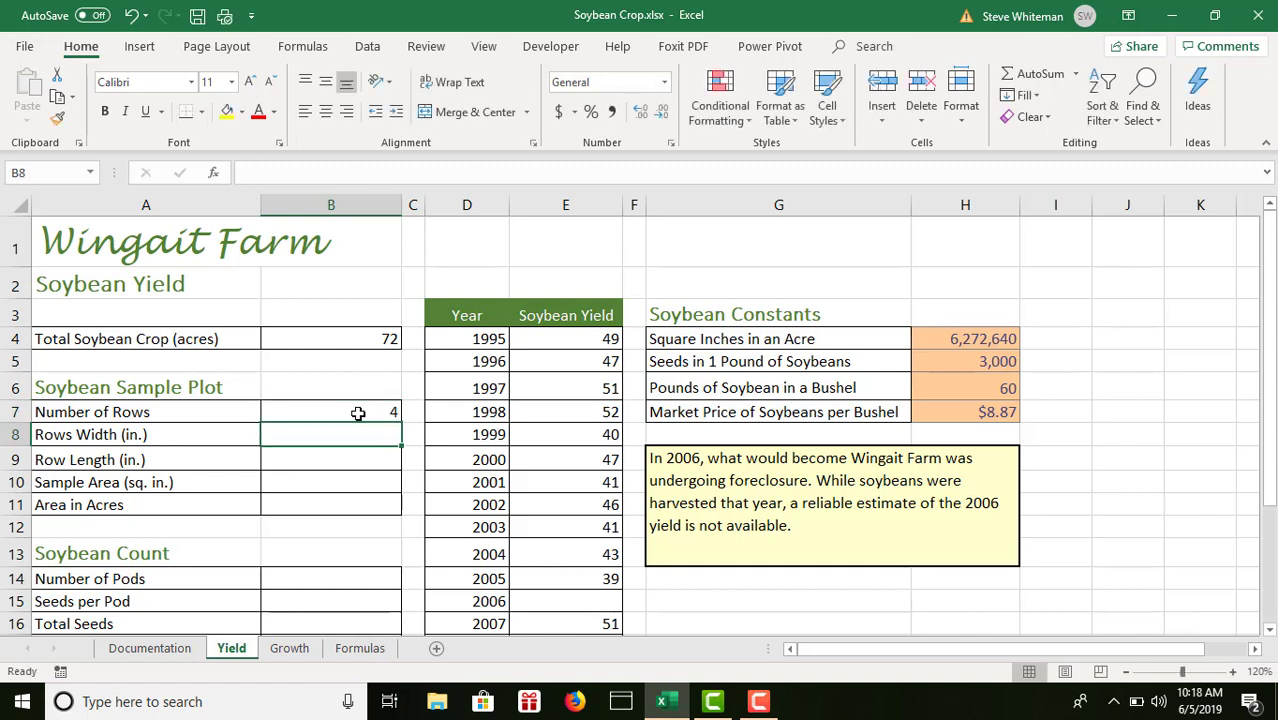
pyautogui.write('7.')
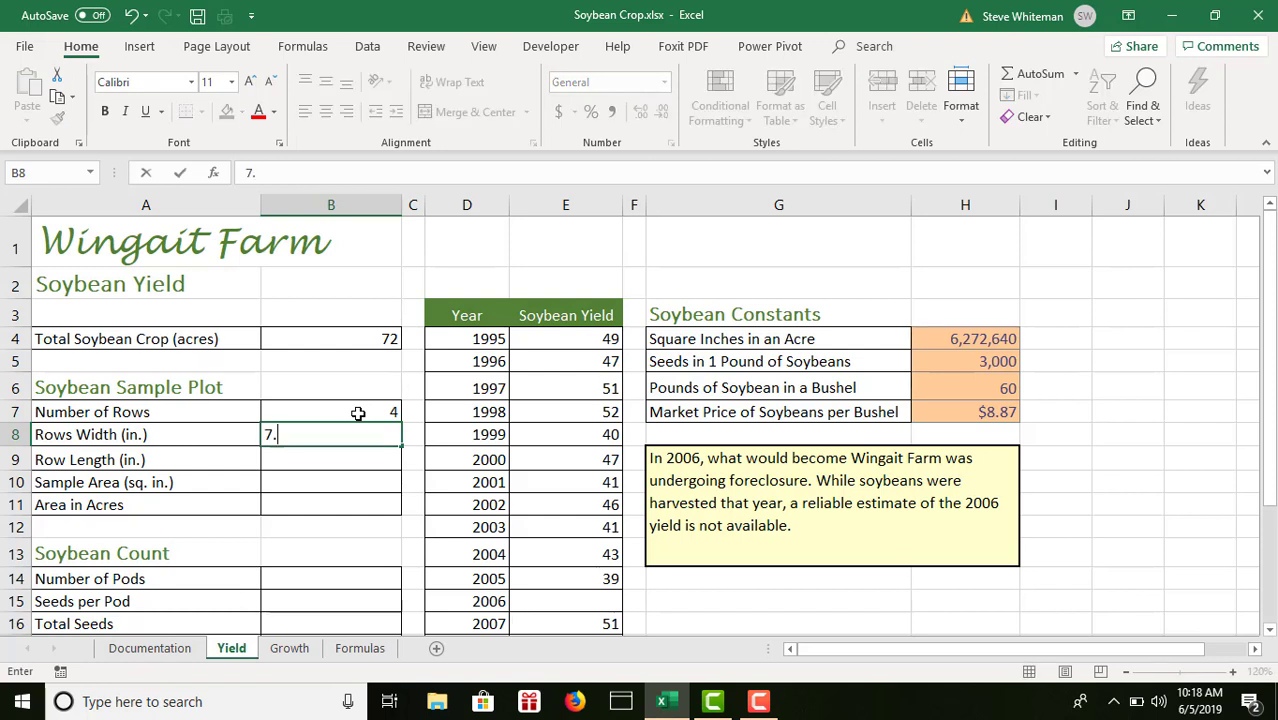
pyautogui.write('5')
pyautogui.press('Return')
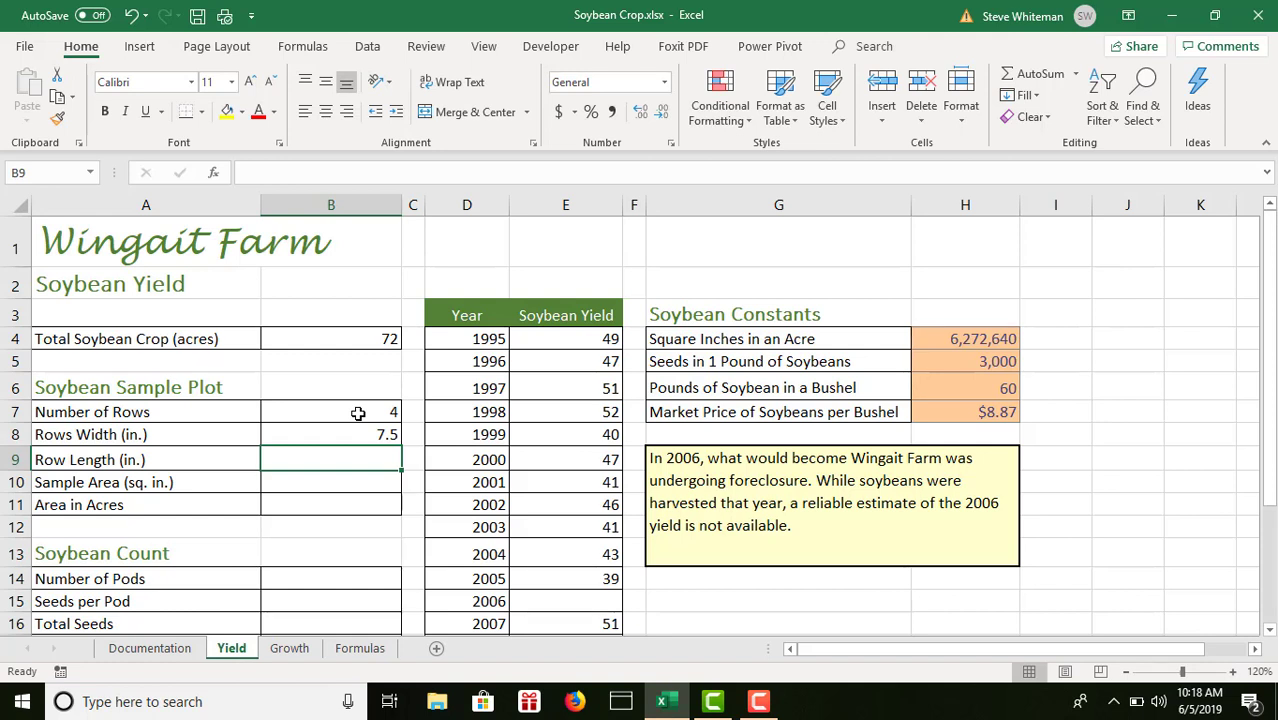
pyautogui.write('21')
pyautogui.press('Return')
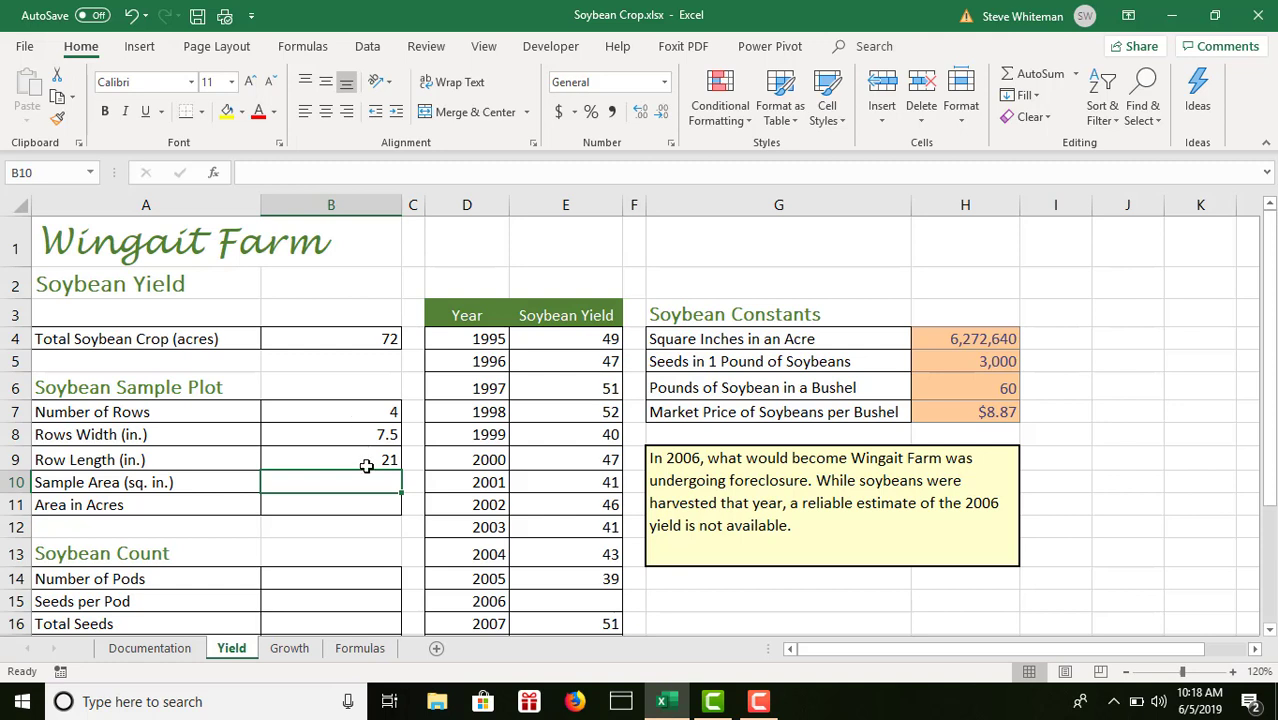
# - Under Soybean Count, enter 400 for Number of Pods in B14 and 2.5 for Seeds per Pod in B15
pyautogui.click(349, 579)
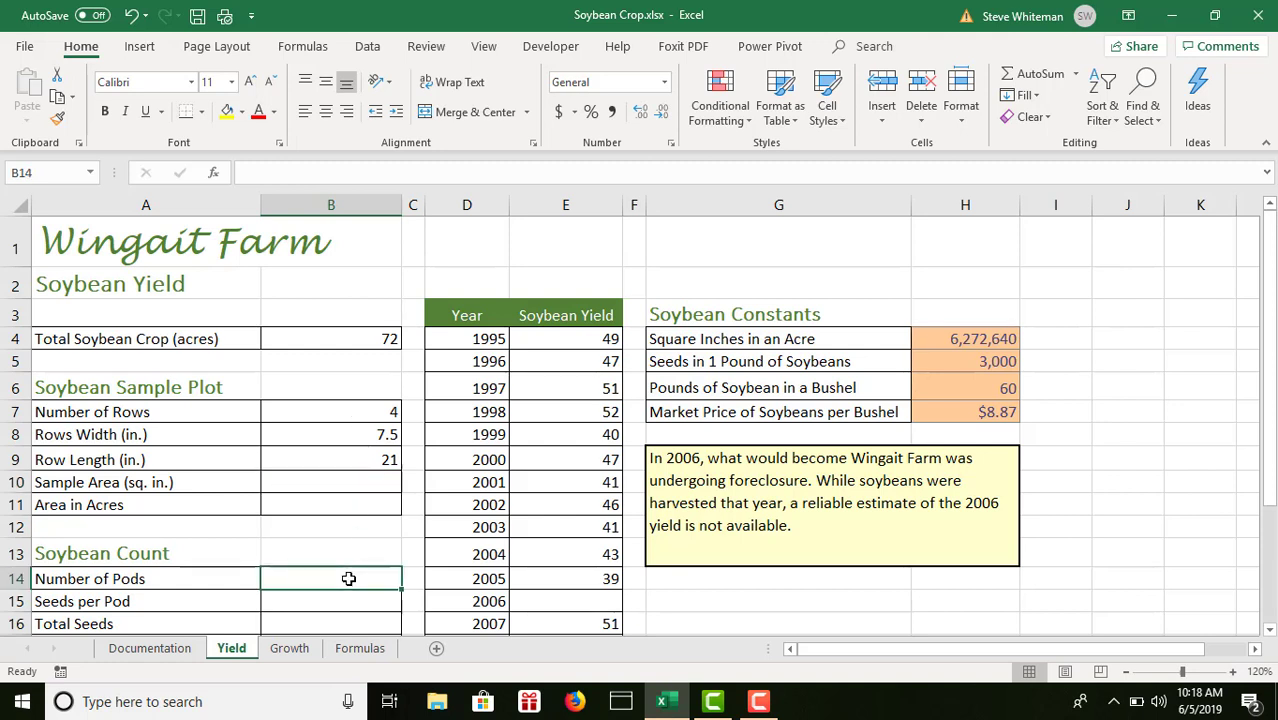
pyautogui.write('400')
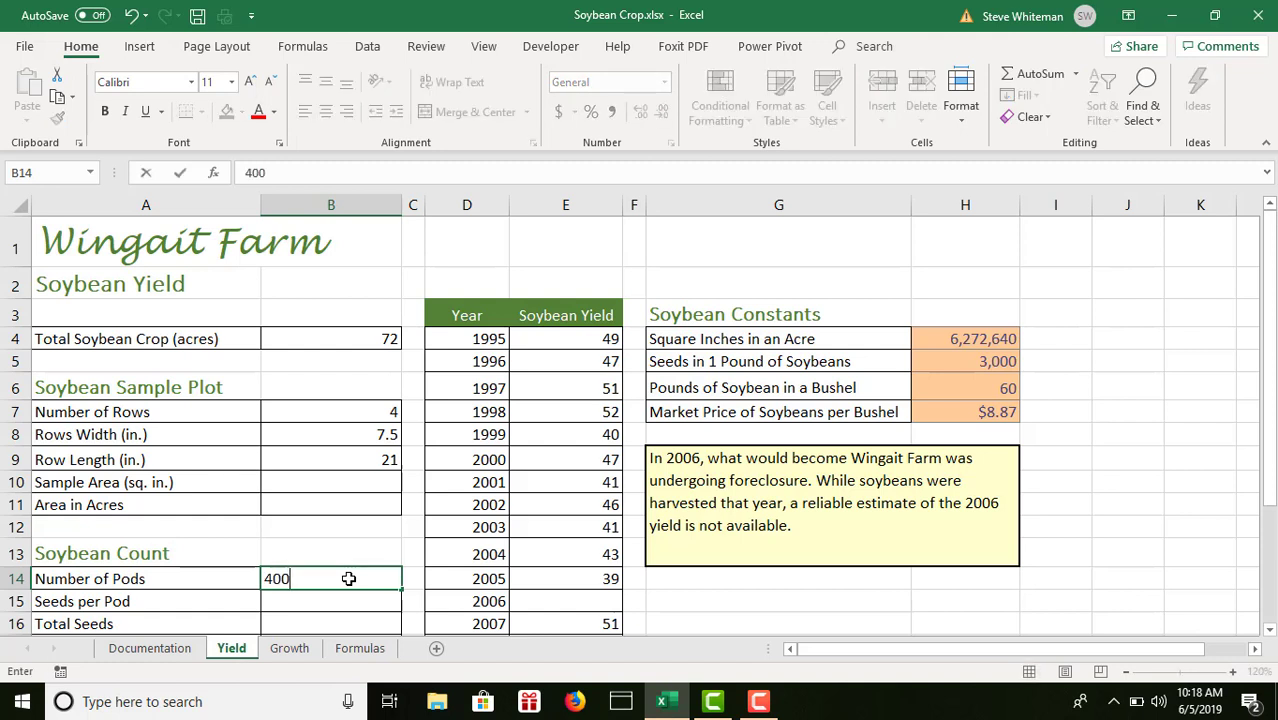
pyautogui.press('Return')
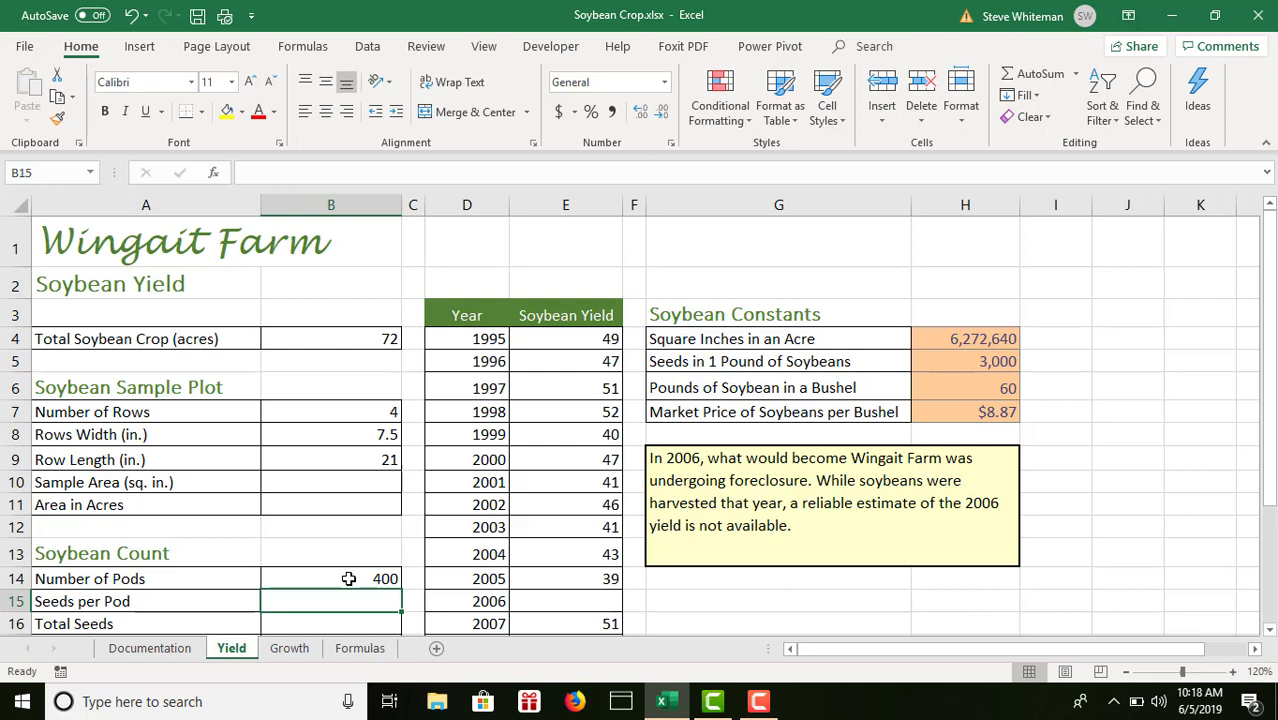
pyautogui.write('2.5')
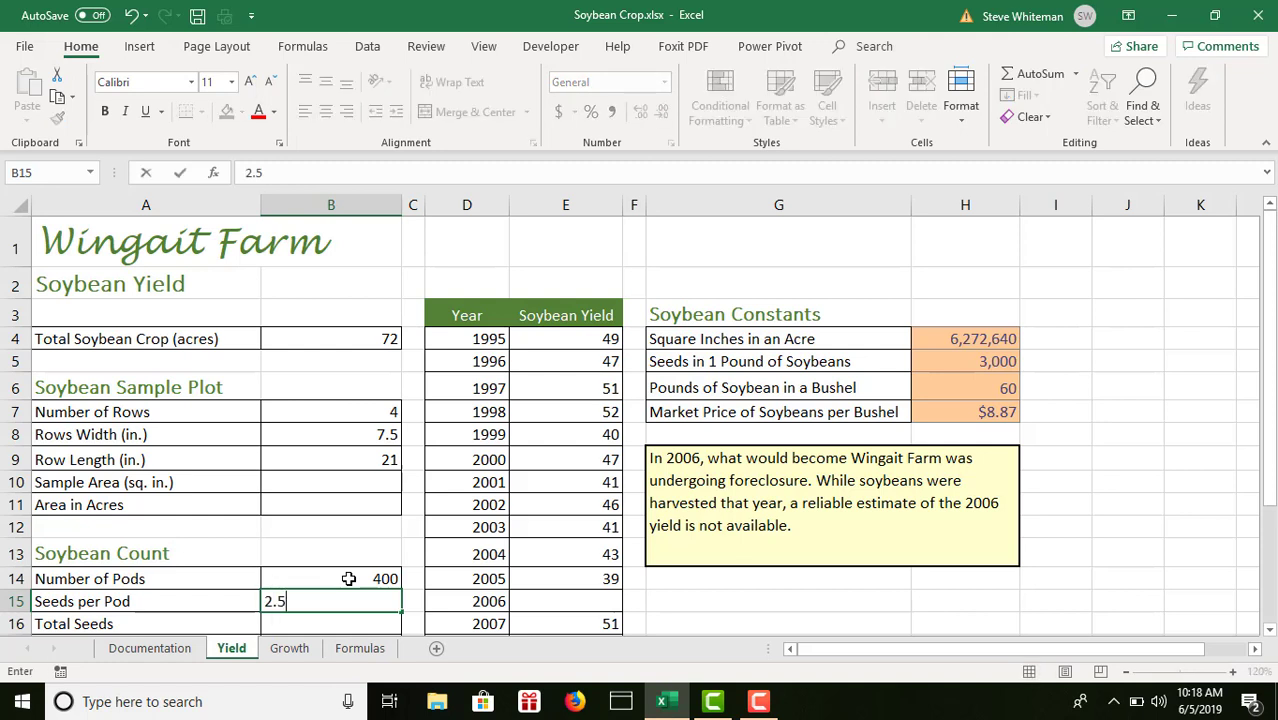
pyautogui.press('Return')
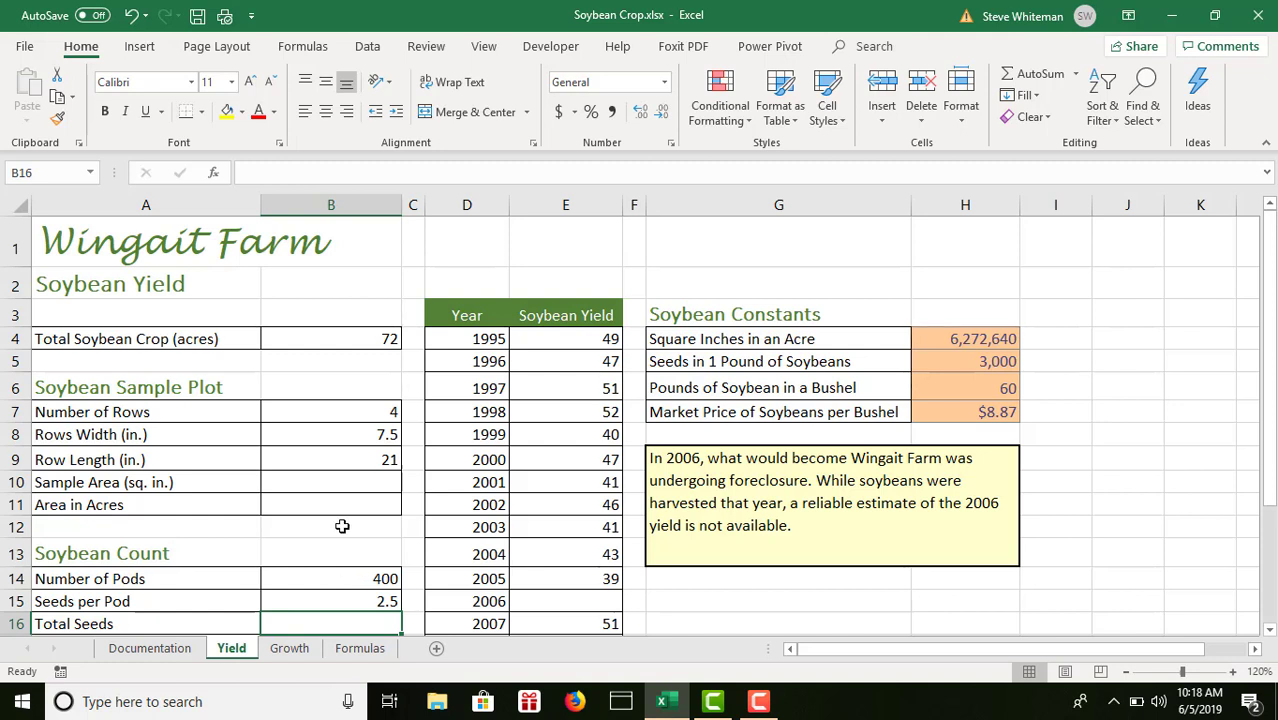
# - Apply the Input cell style to the total crop acreage in B4 and the sample plot values in B7:B9
pyautogui.click(338, 333)
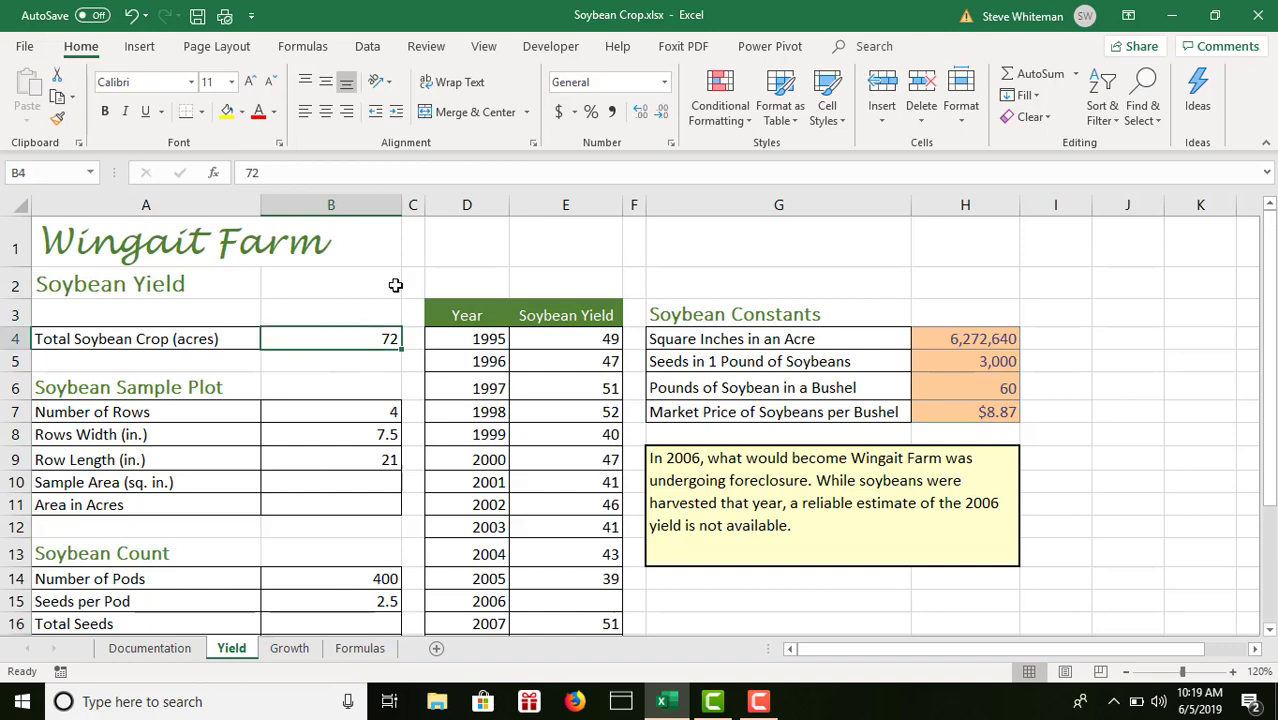
pyautogui.click(843, 122)
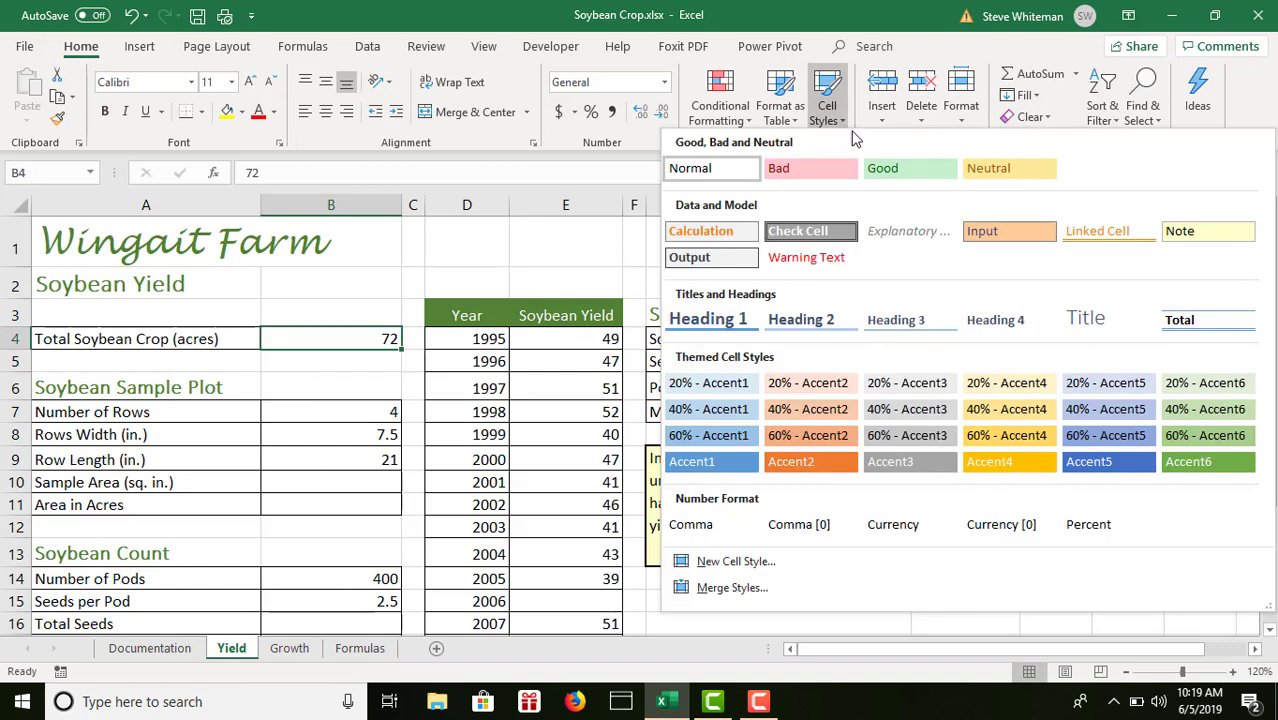
pyautogui.click(988, 242)
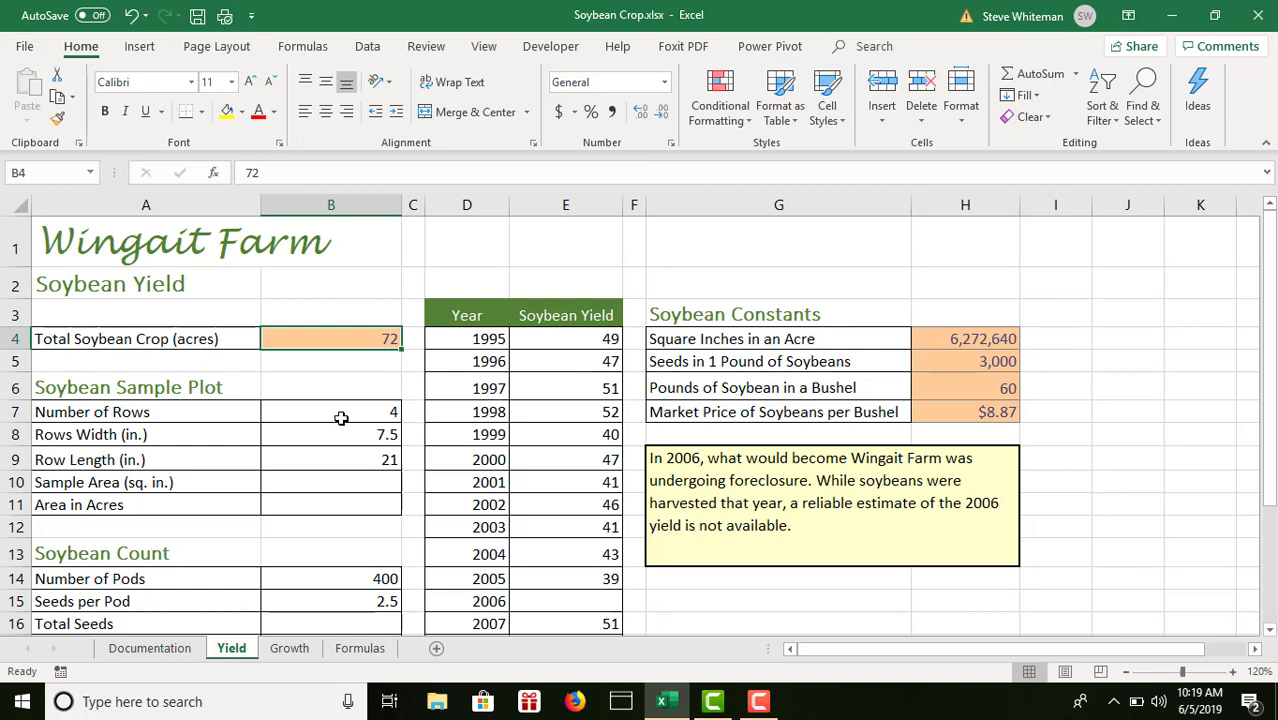
pyautogui.moveTo(340, 414); pyautogui.dragTo(337, 459)
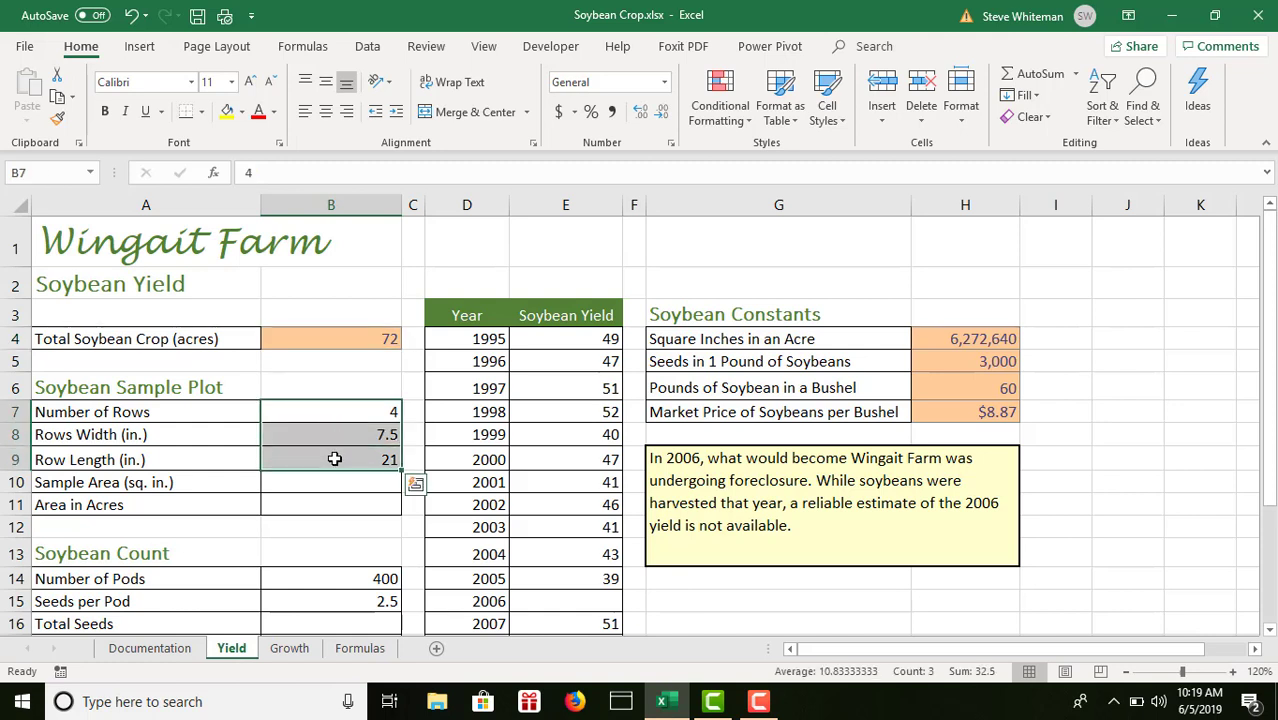
pyautogui.click(840, 122)
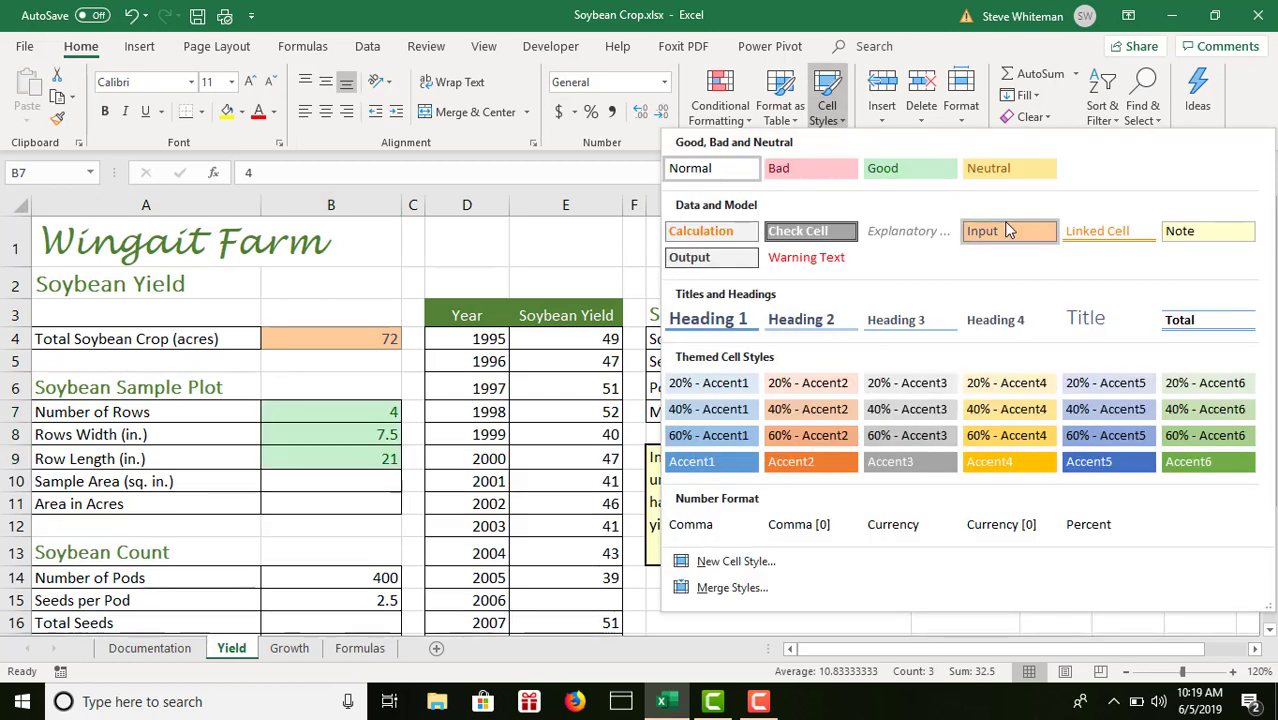
pyautogui.click(1008, 232)
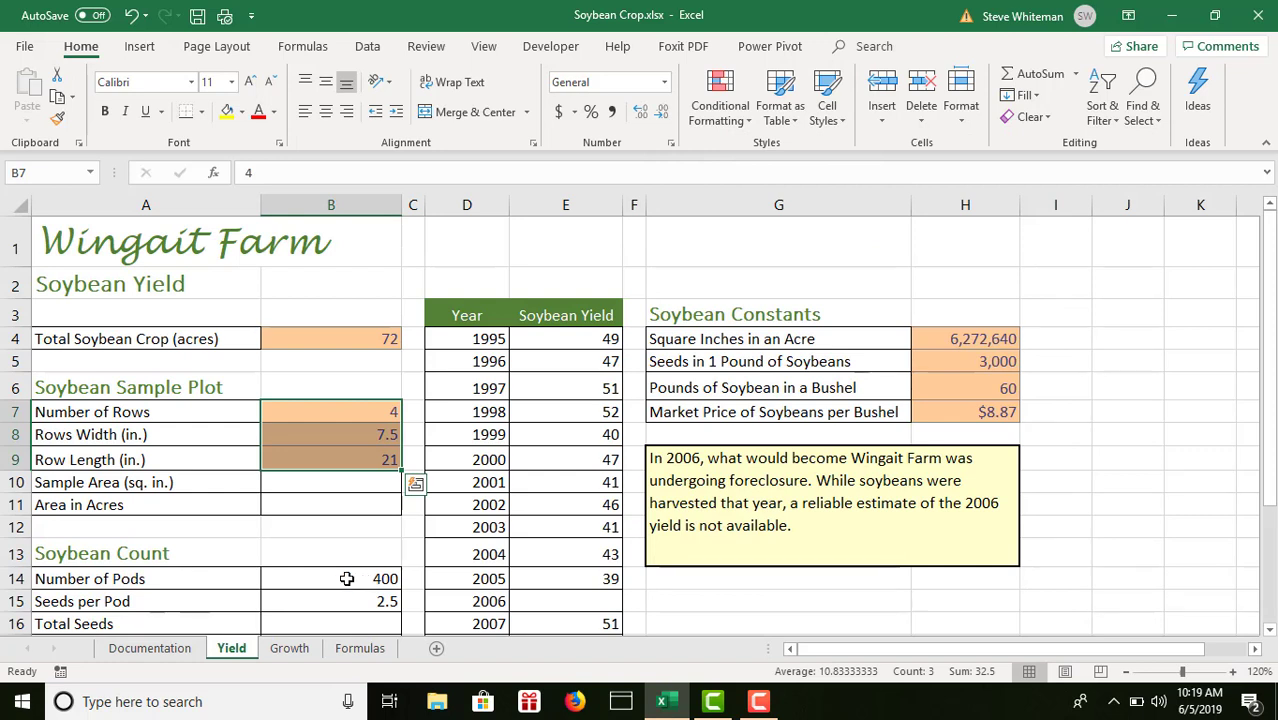
# - Apply the Input cell style to the Number of Pods and Seeds per Pod values in B14:B15
pyautogui.moveTo(346, 578); pyautogui.dragTo(347, 599)
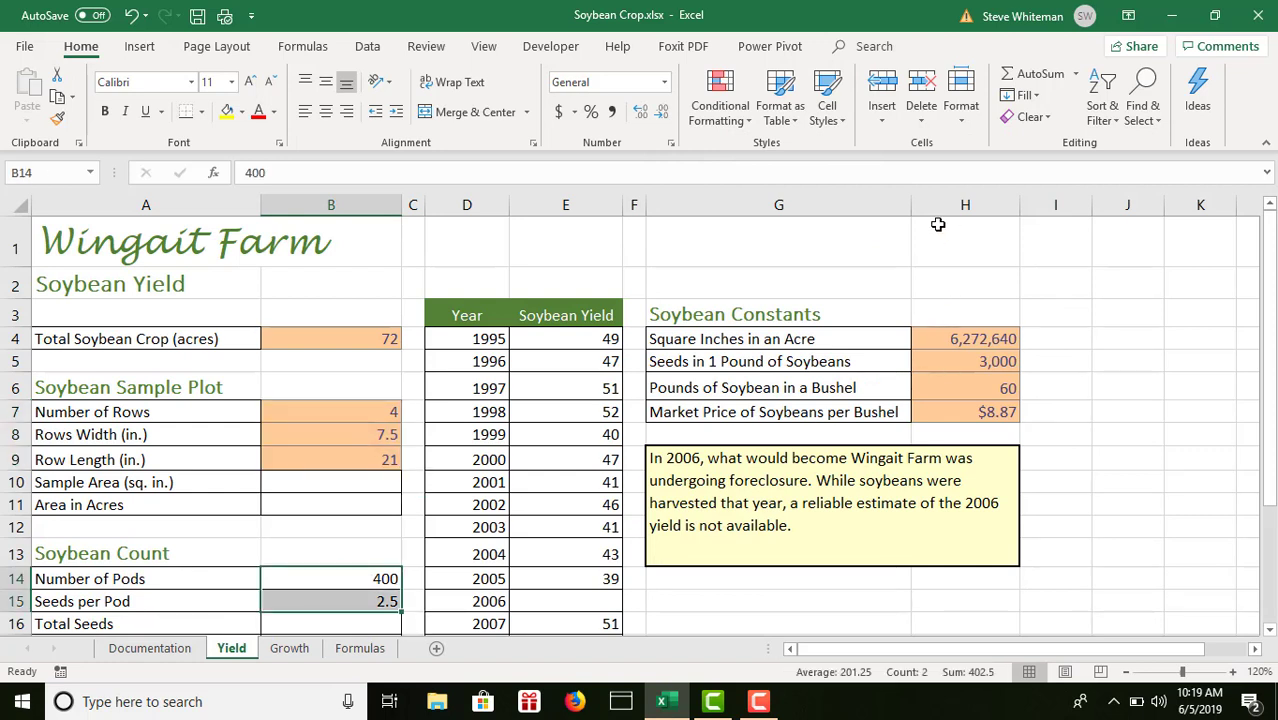
pyautogui.click(838, 124)
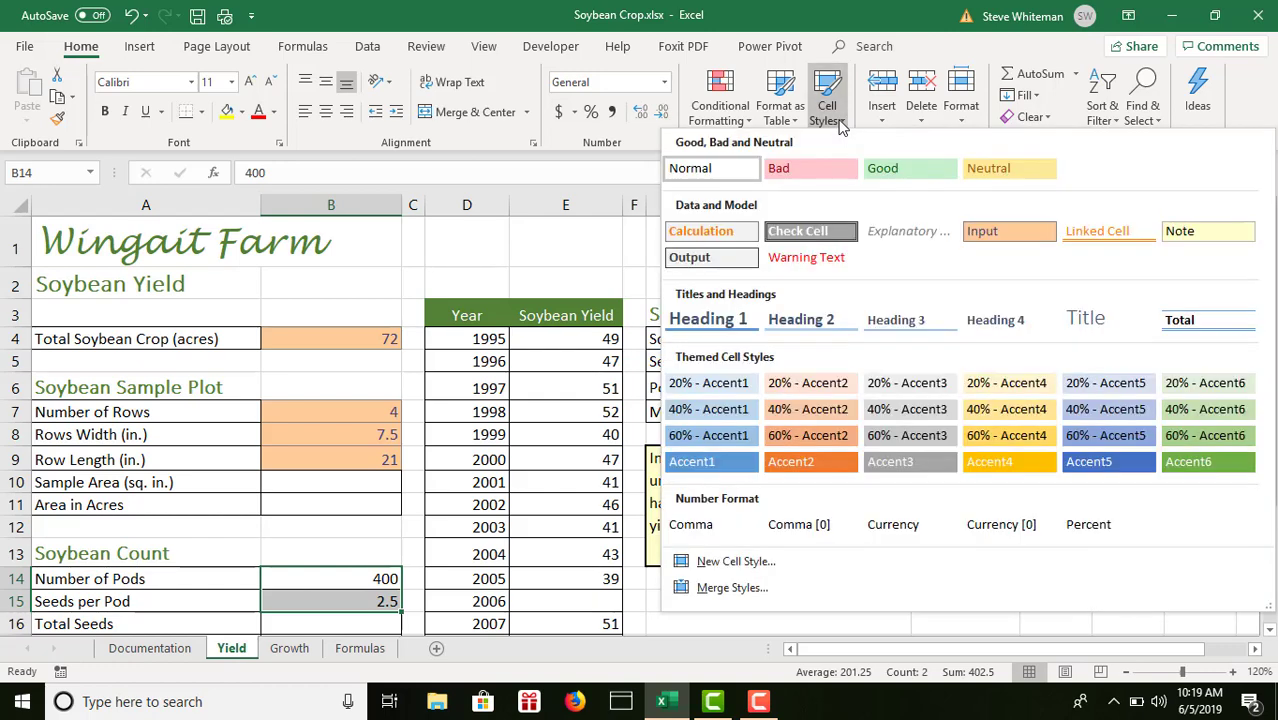
pyautogui.click(988, 233)
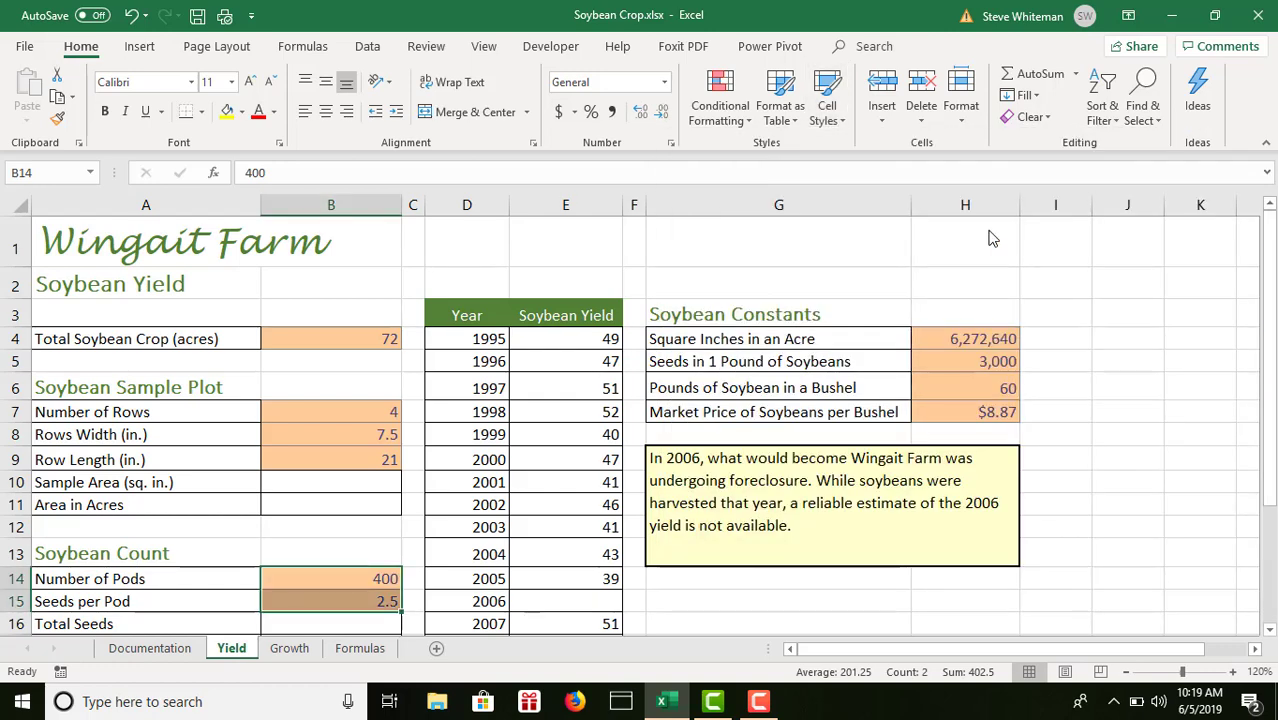
pyautogui.click(378, 339)
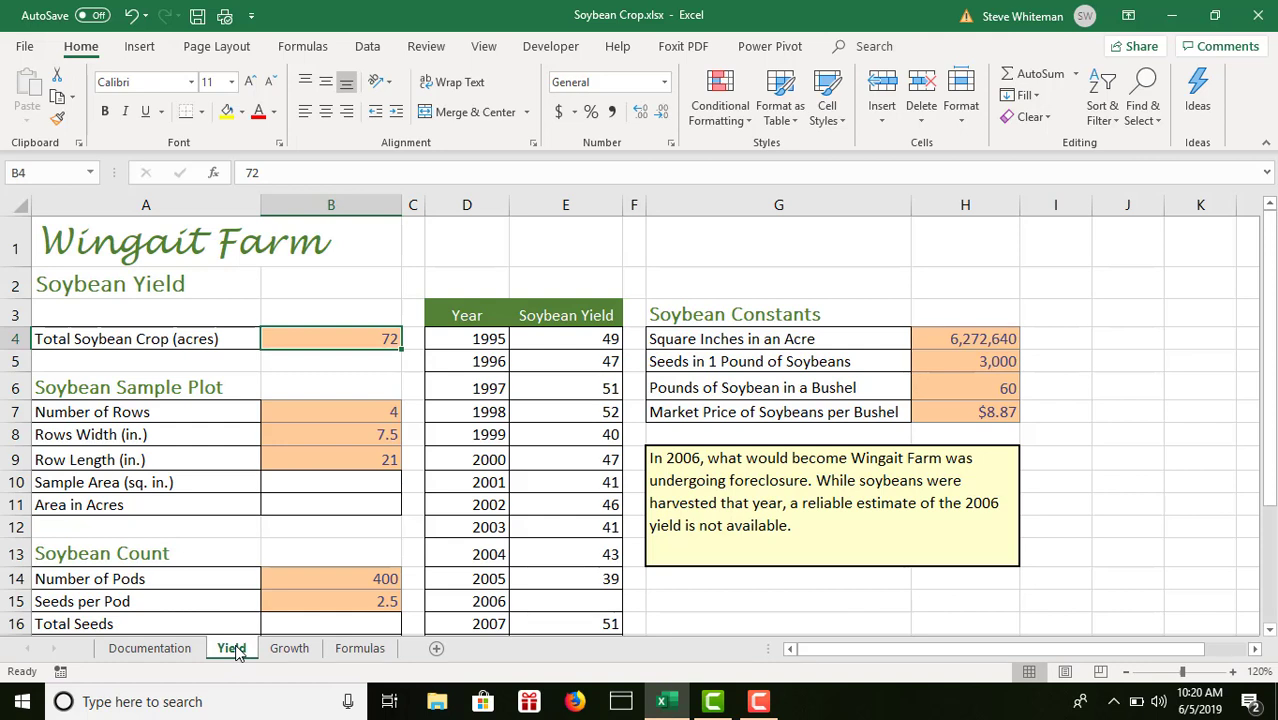
# - Calculate the Sample Area (sq. in.) in B10 with the formula =B7*B8*B9
pyautogui.click(337, 485)
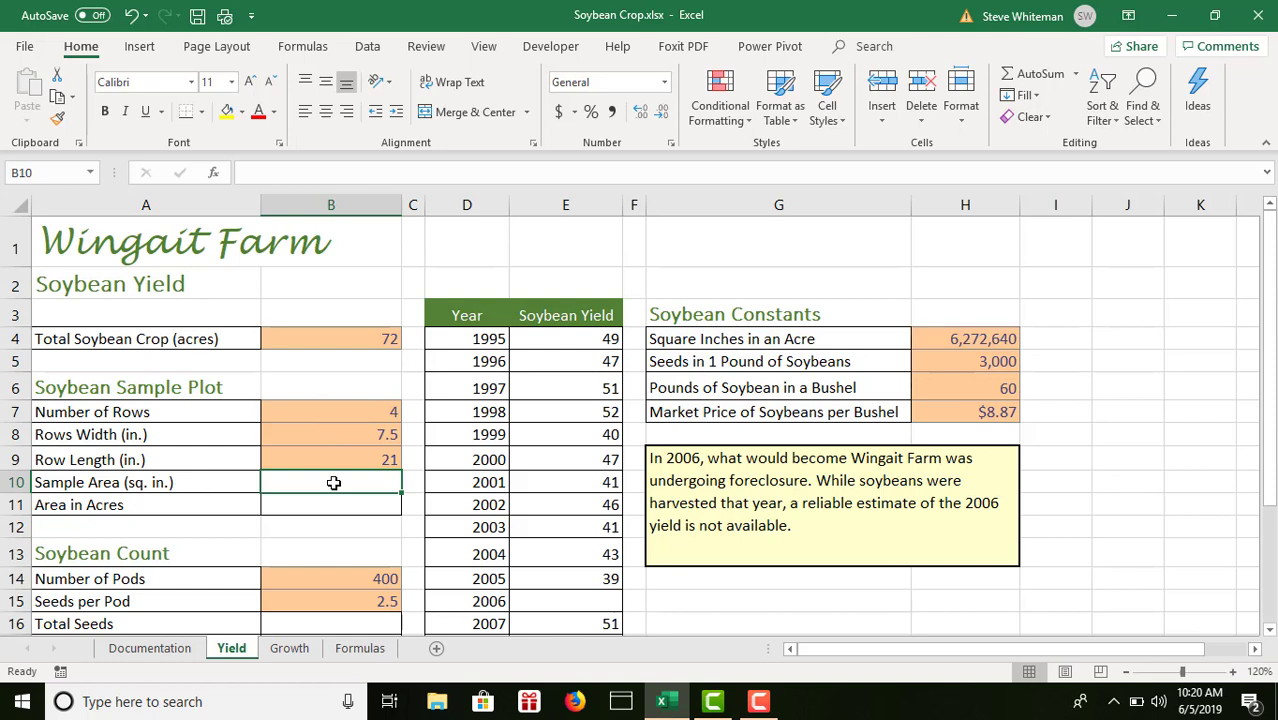
pyautogui.write('=')
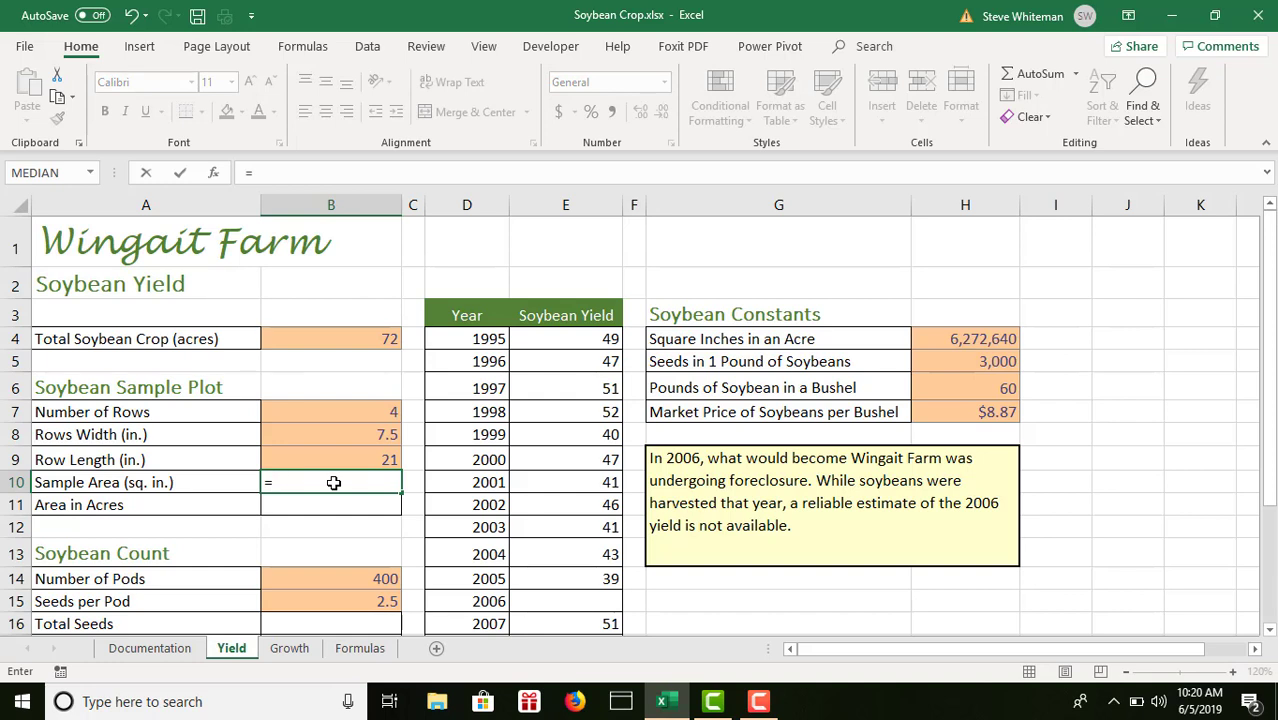
pyautogui.click(338, 415)
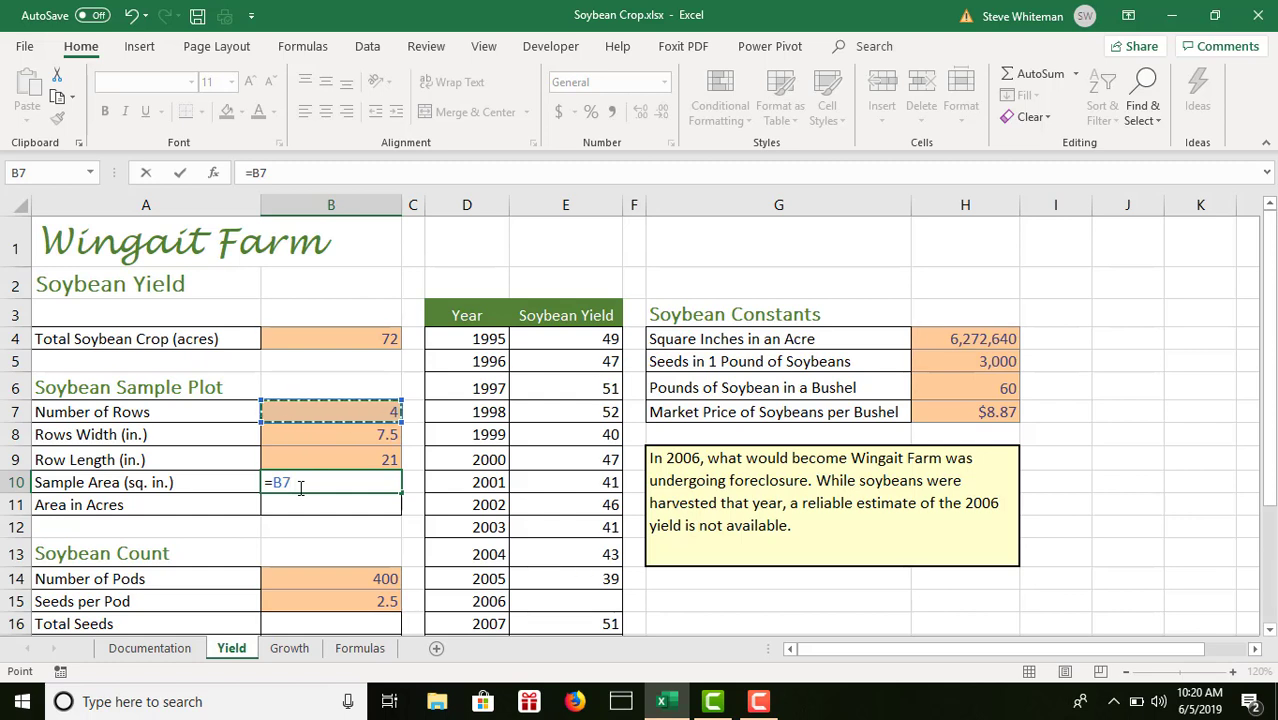
pyautogui.write('*')
pyautogui.click(327, 434)
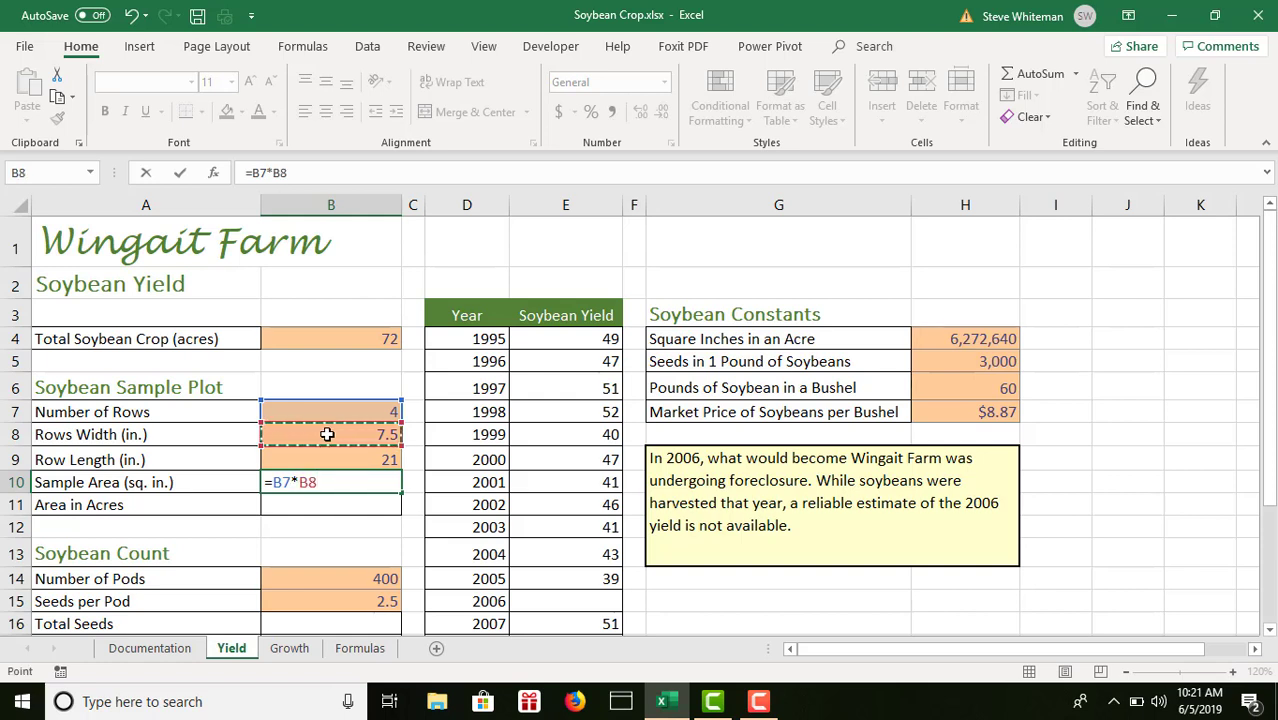
pyautogui.write('*')
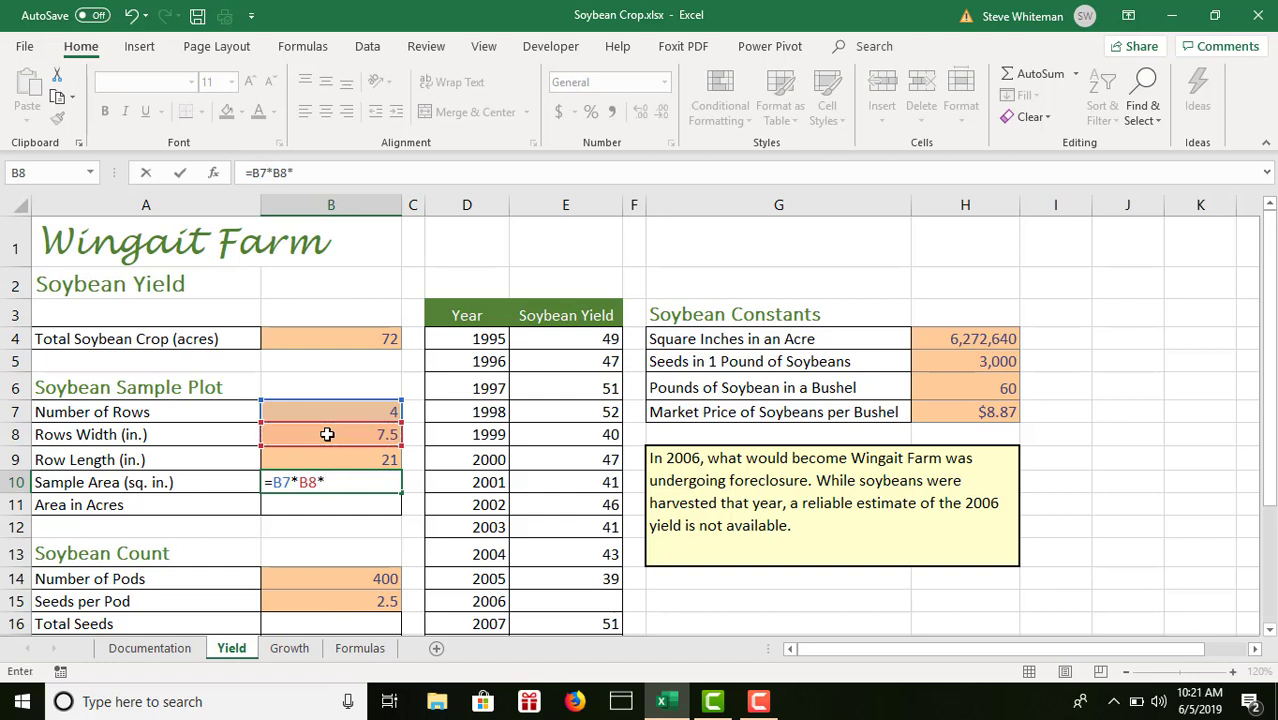
pyautogui.click(337, 456)
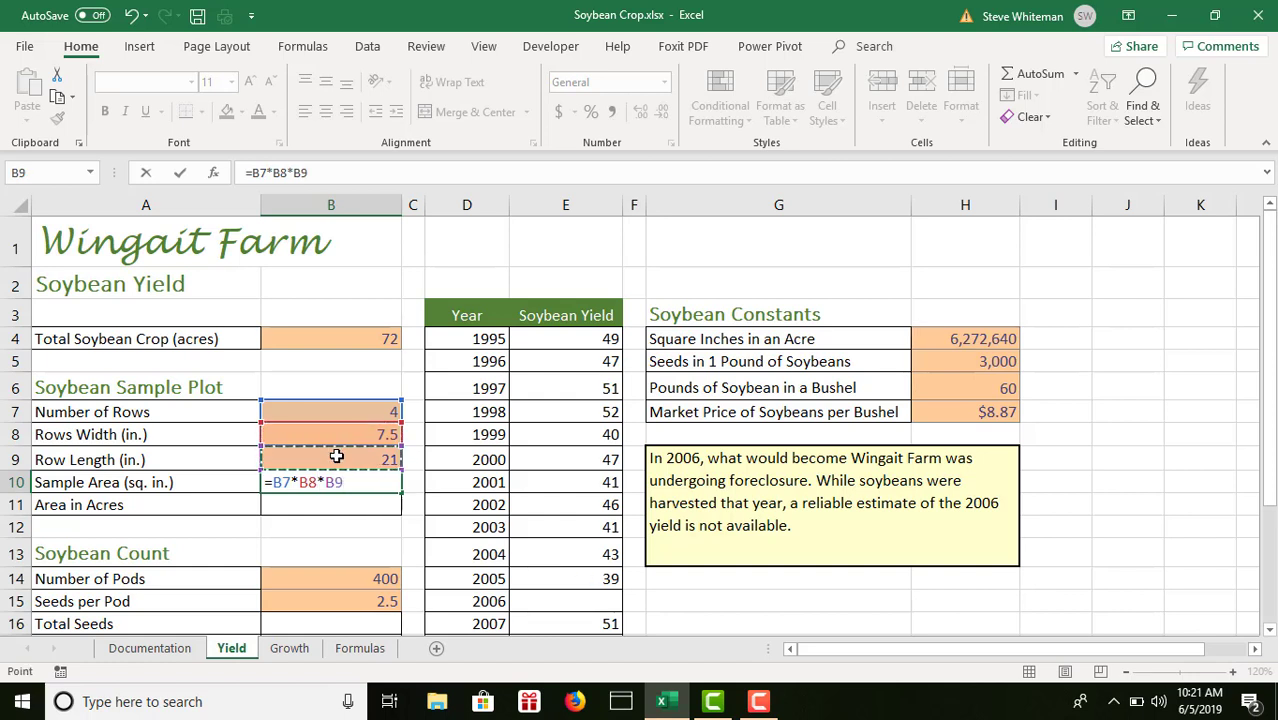
pyautogui.press('Return')
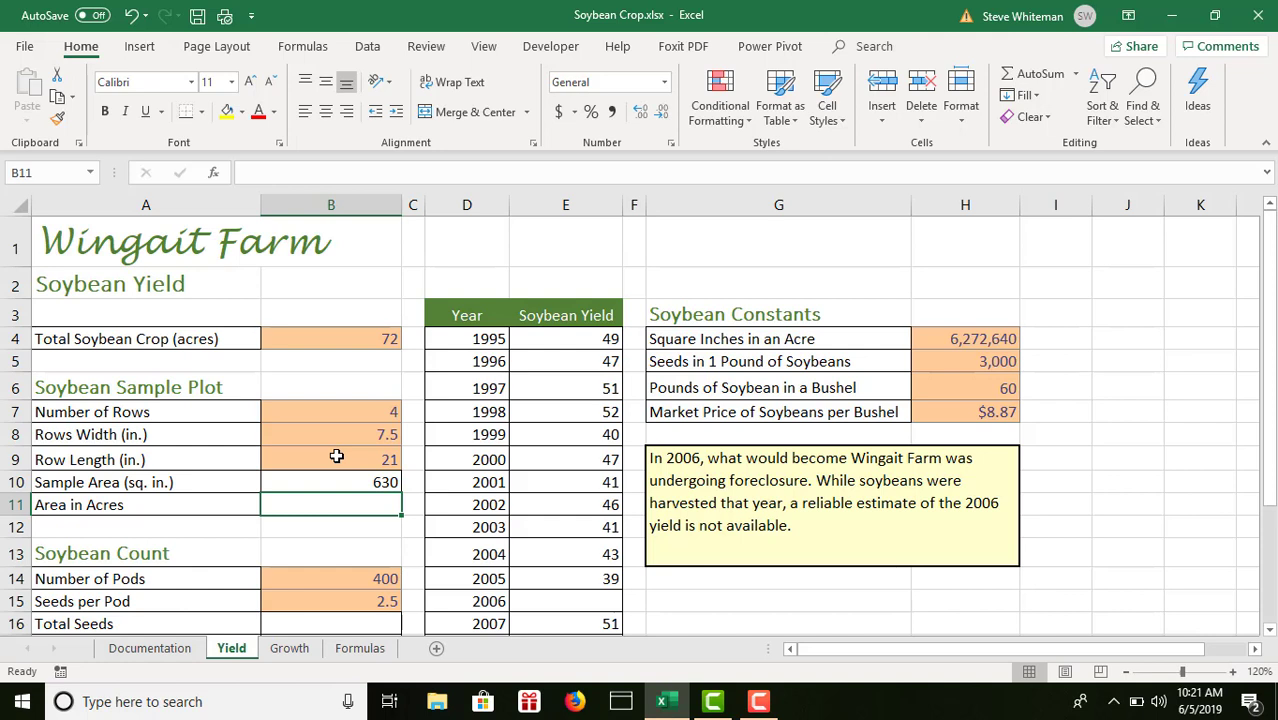
# - Calculate Area in Acres in B11 by dividing the sample area by the square inches in an acre, using =B10/H4
pyautogui.write('=')
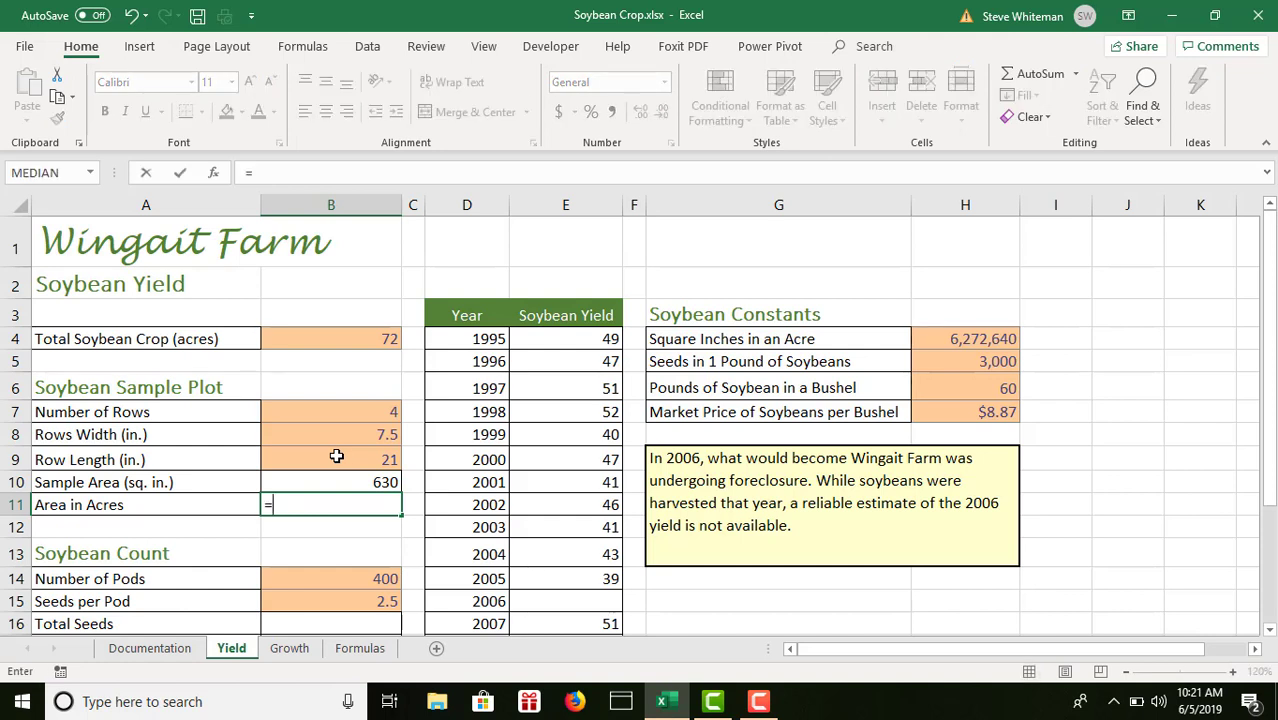
pyautogui.click(349, 483)
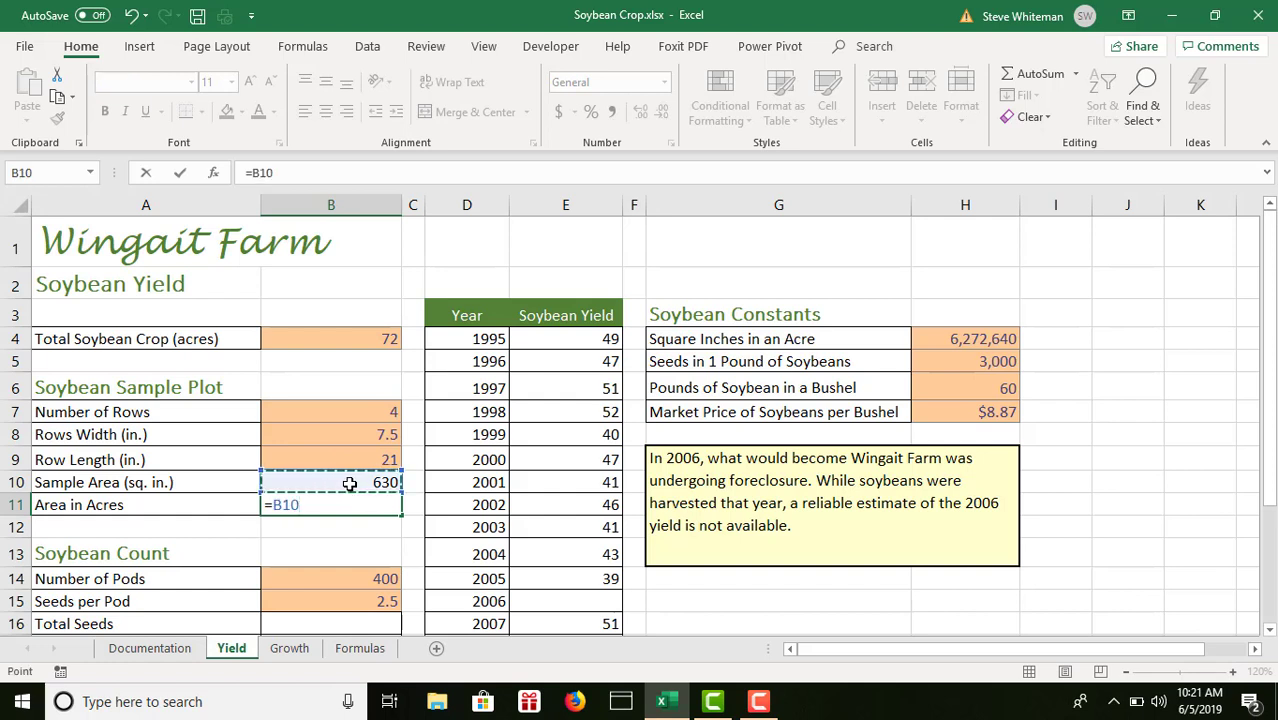
pyautogui.write('/')
pyautogui.click(960, 336)
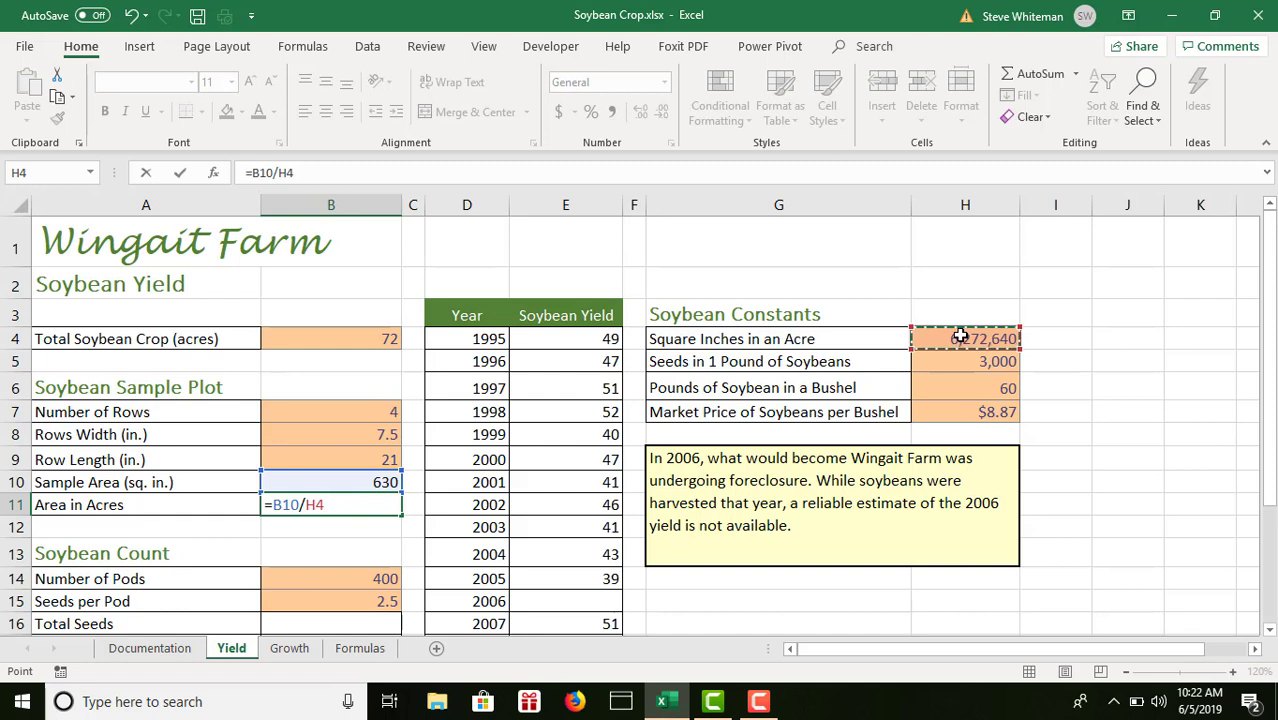
pyautogui.press('Return')
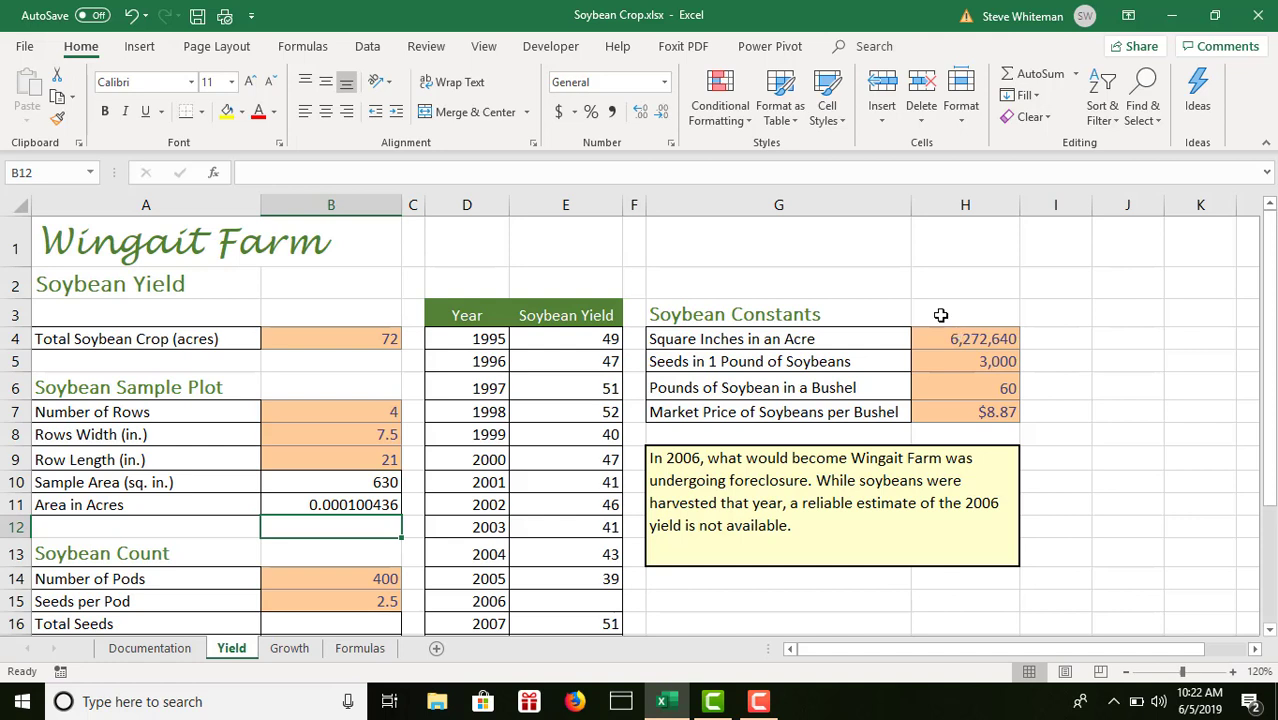
# - Reduce the Area in Acres value in B11 to four decimal places
pyautogui.click(358, 505)
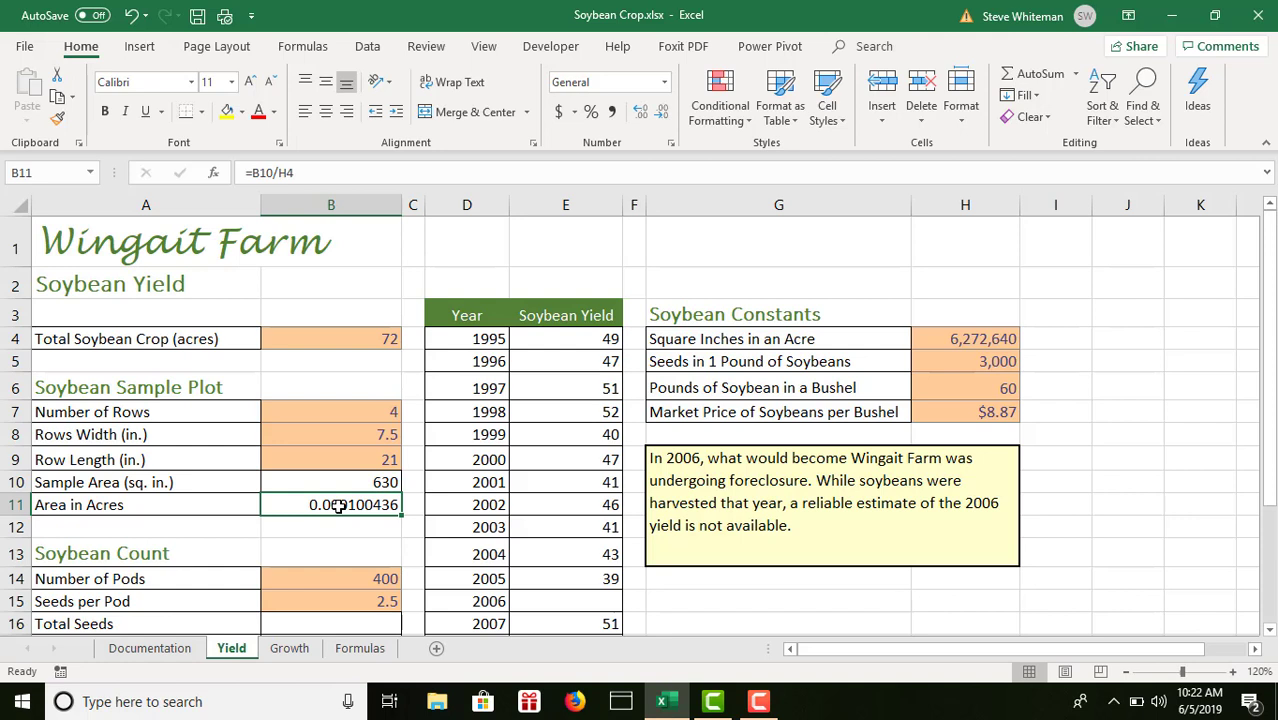
pyautogui.click(663, 116)
pyautogui.click(663, 116)
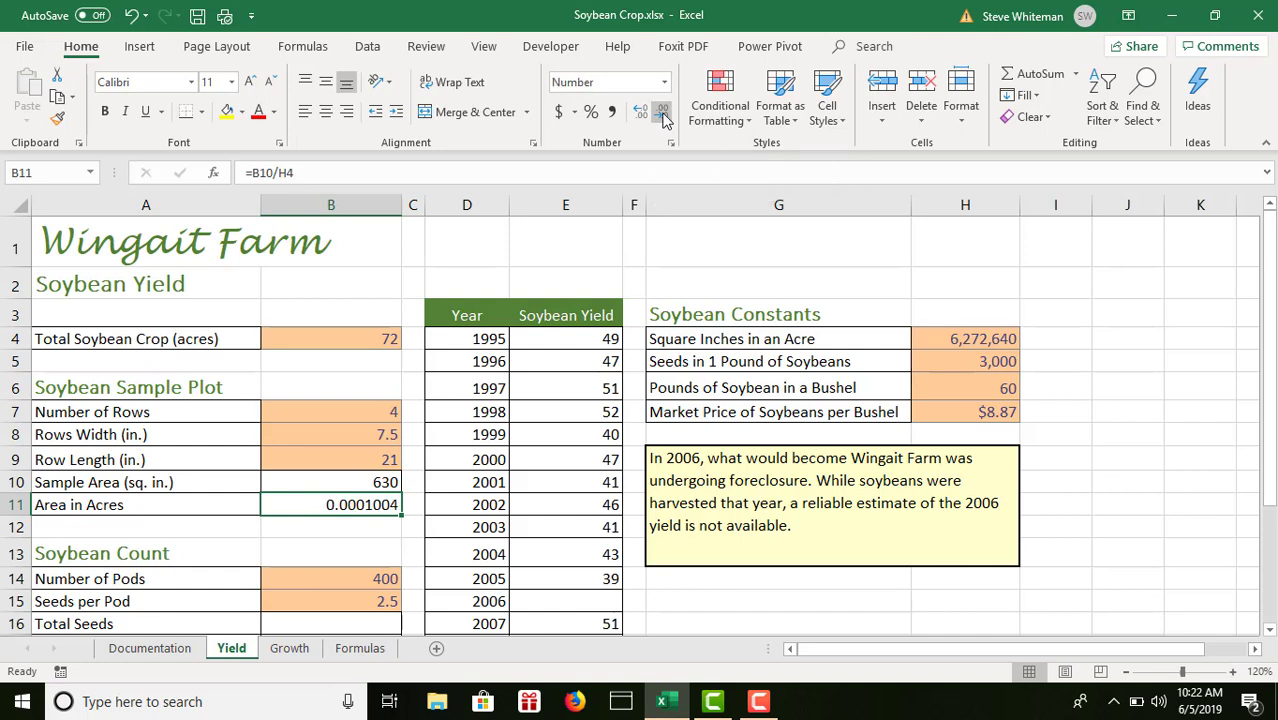
pyautogui.click(663, 116)
pyautogui.click(663, 116)
pyautogui.click(663, 116)
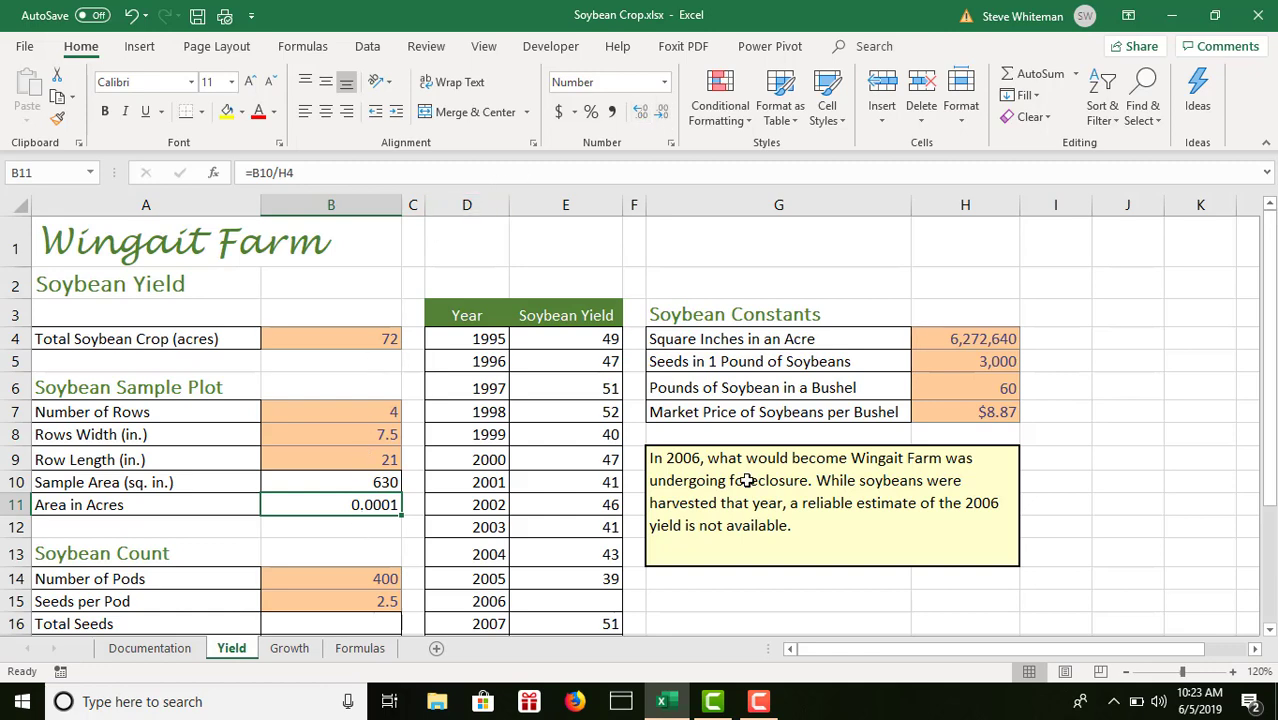
# - Calculate Total Seeds in B16 by multiplying the number of pods by the seeds per pod with =B14*B15
pyautogui.click(1270, 630)
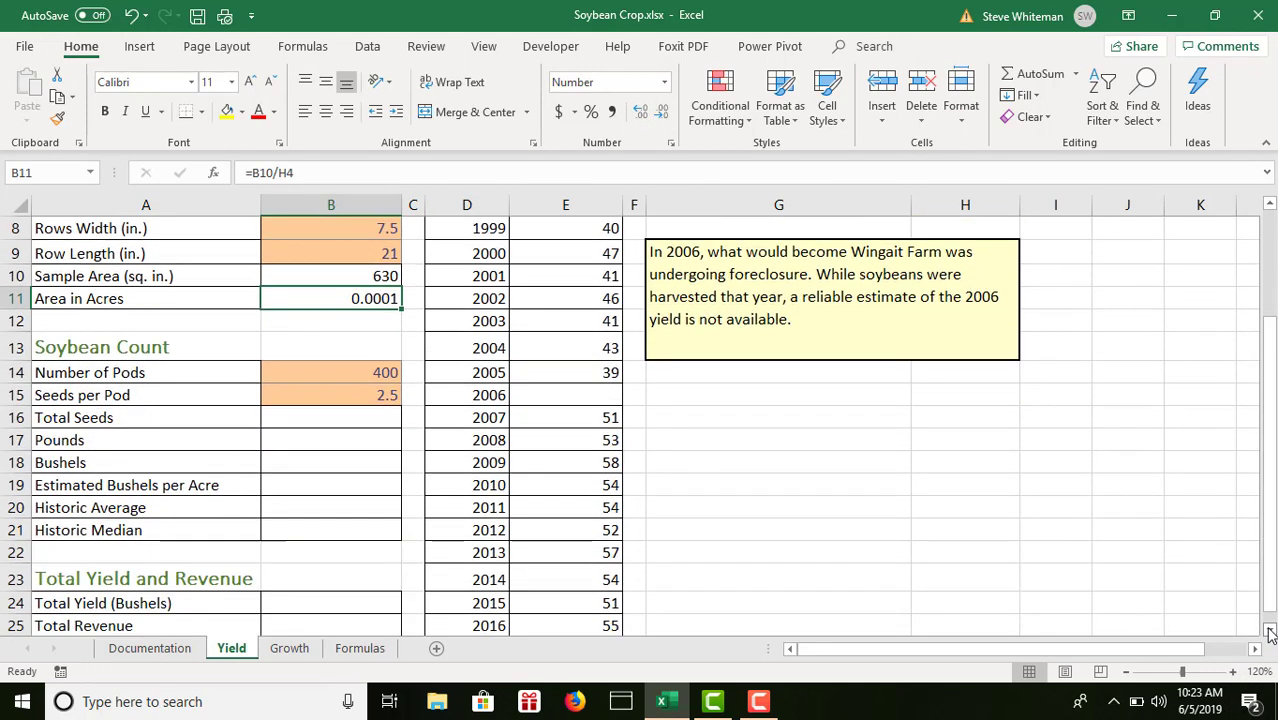
pyautogui.click(347, 418)
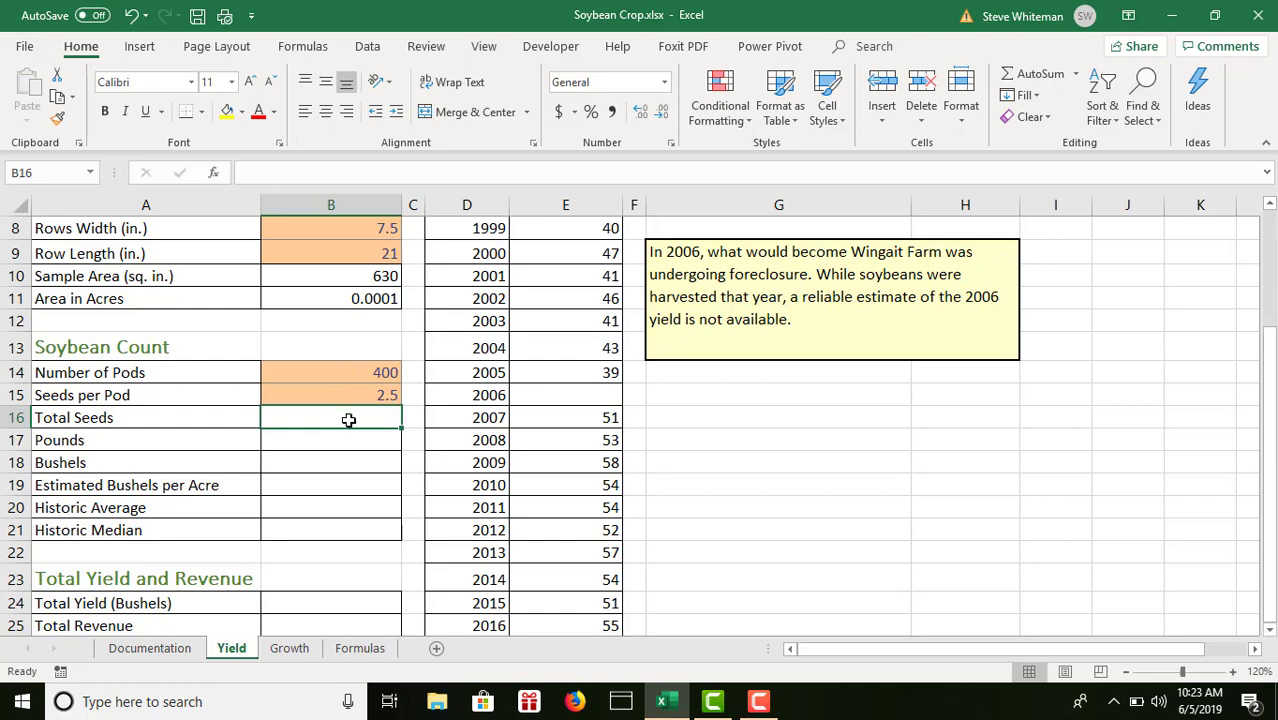
pyautogui.write('=')
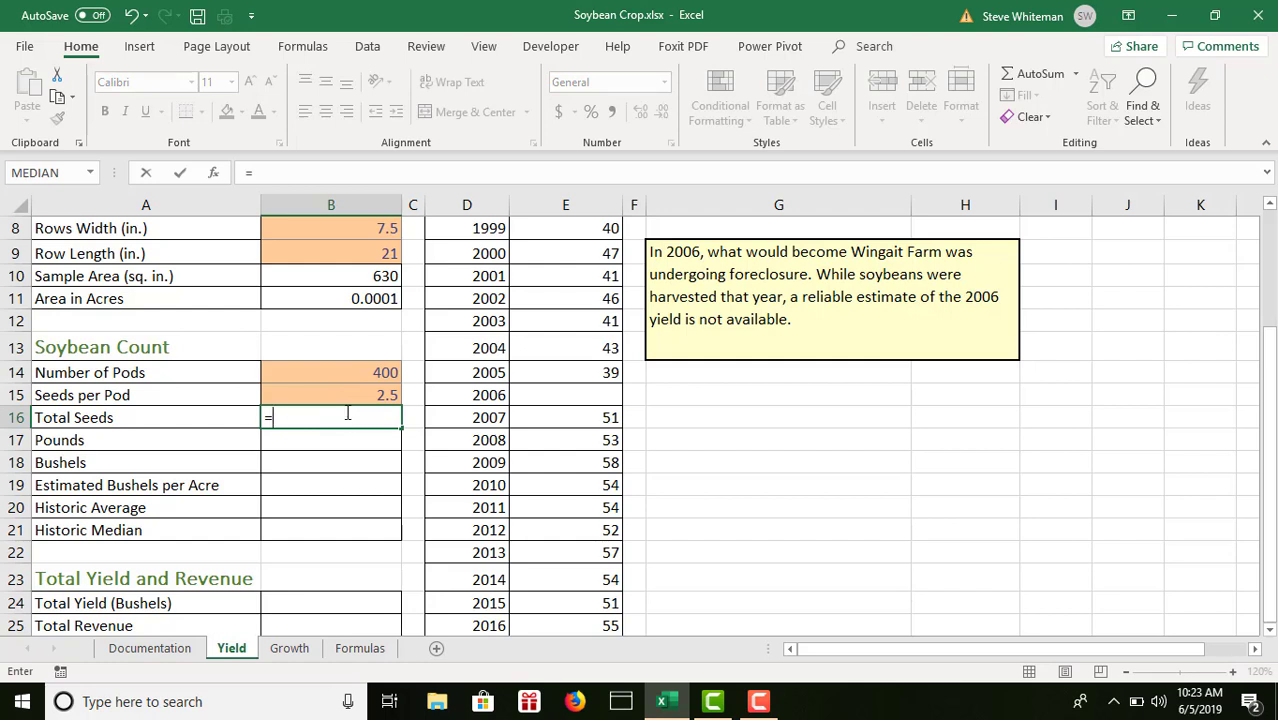
pyautogui.click(340, 377)
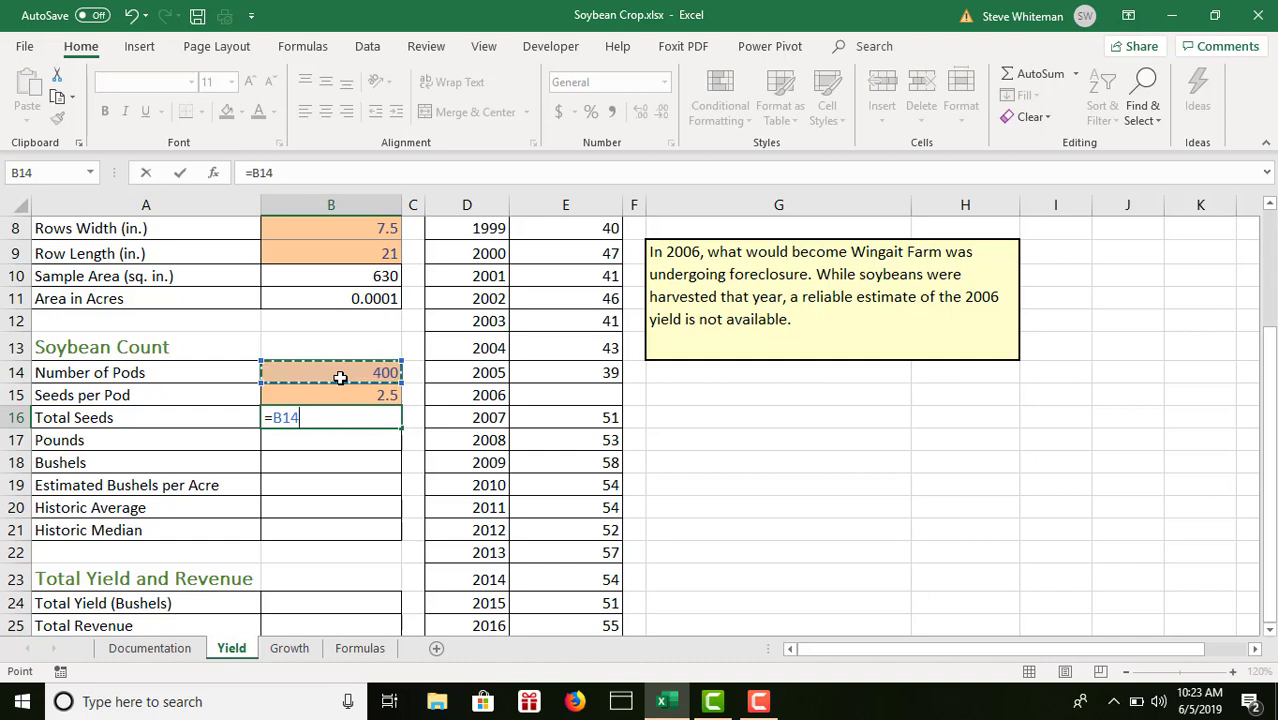
pyautogui.write('*')
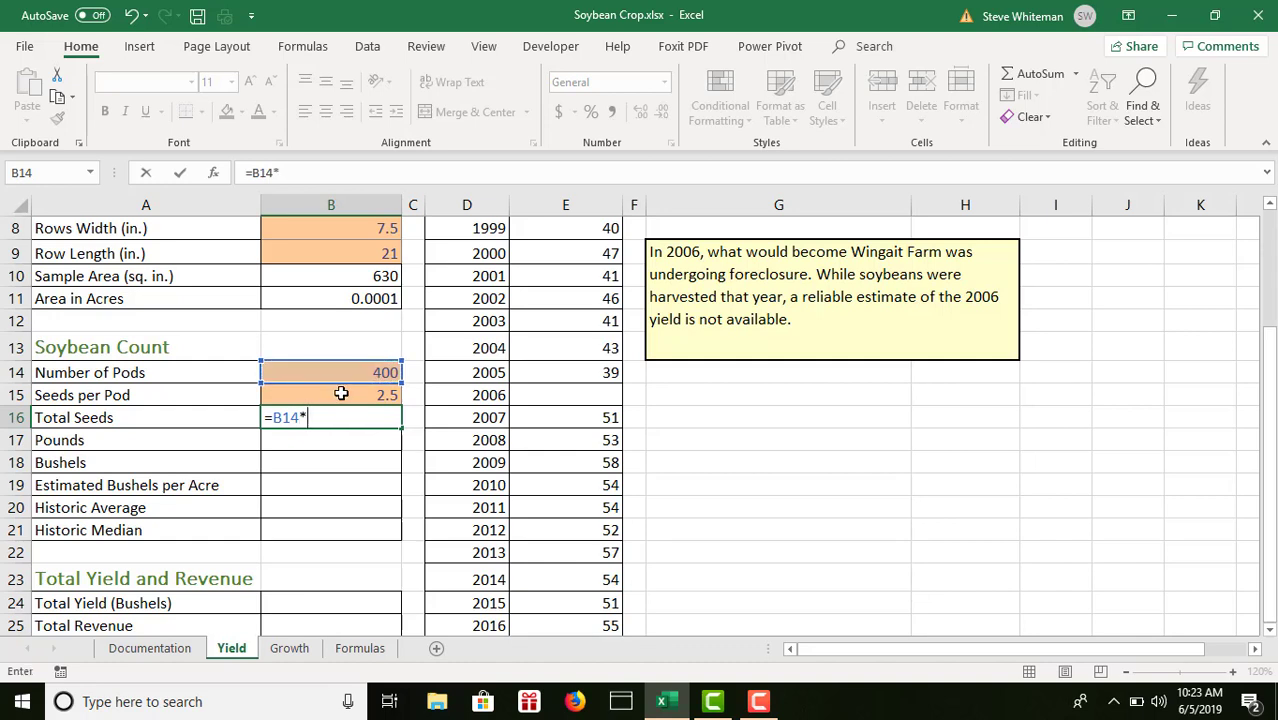
pyautogui.click(341, 395)
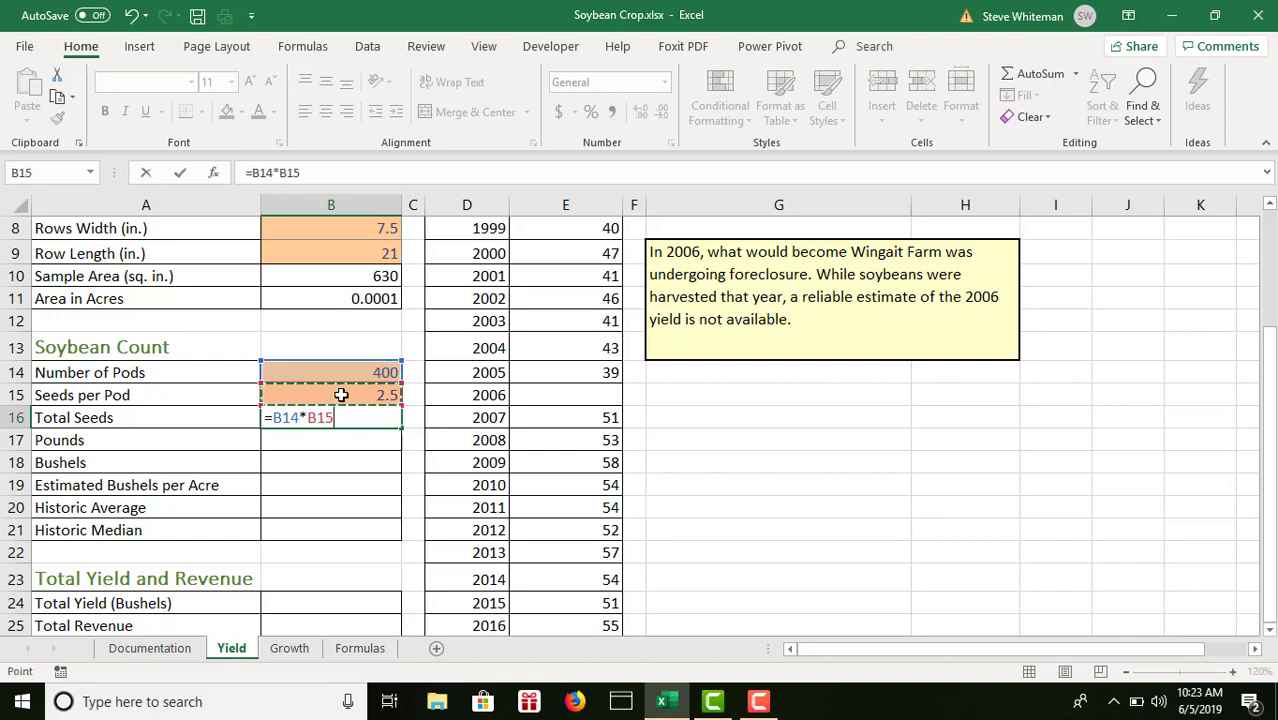
pyautogui.press('Return')
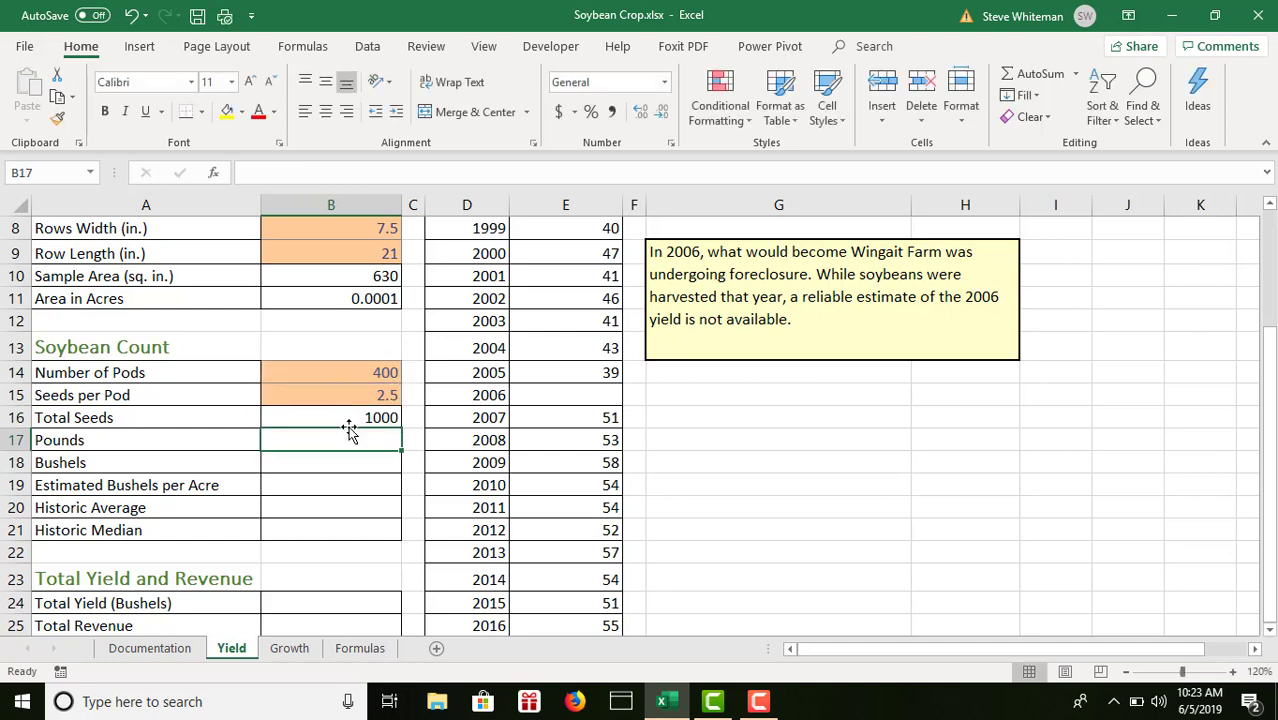
pyautogui.click(345, 417)
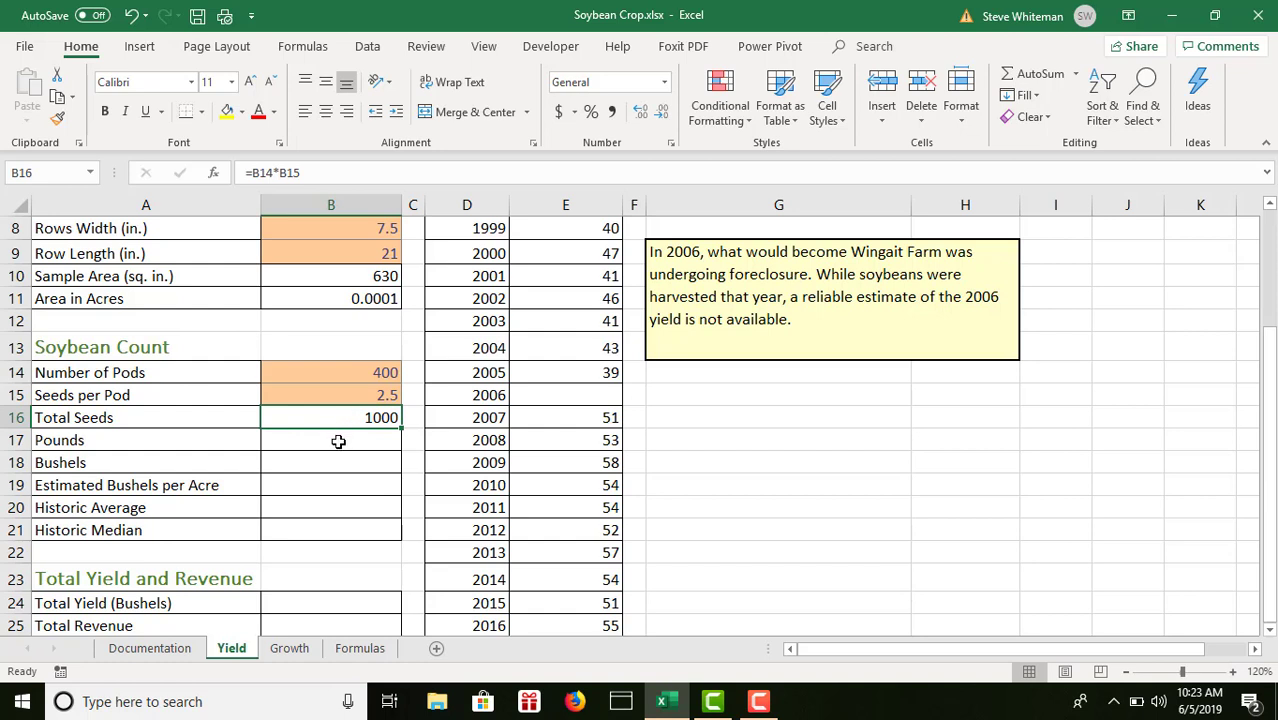
# - Calculate Pounds in B17 by dividing total seeds by the seeds in 1 pound with =B16/H5, and reselect that cell
pyautogui.click(339, 441)
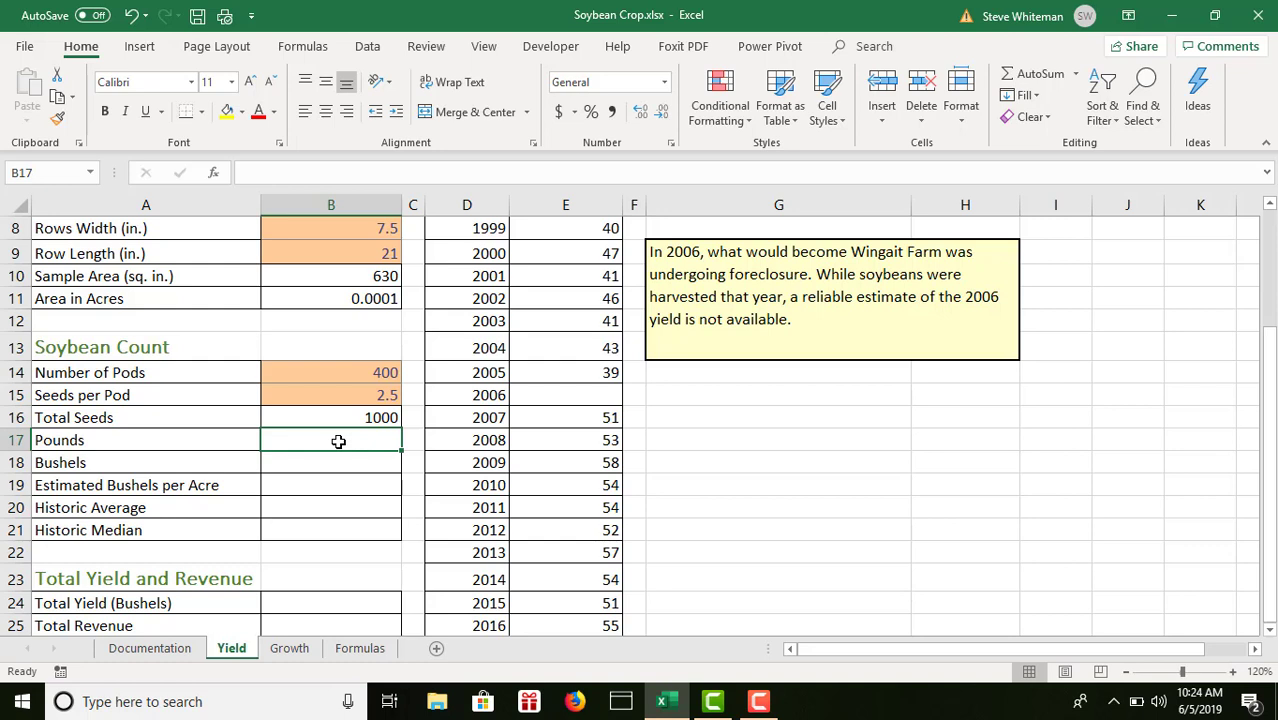
pyautogui.write('=')
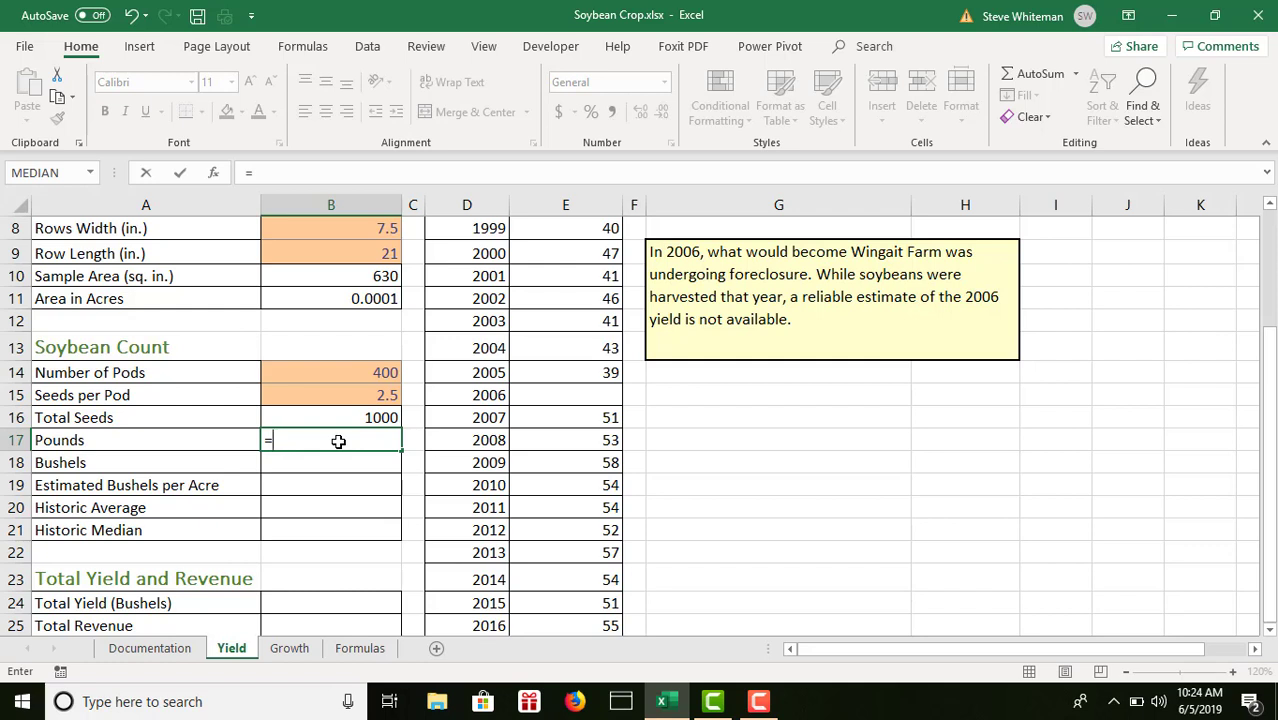
pyautogui.click(333, 417)
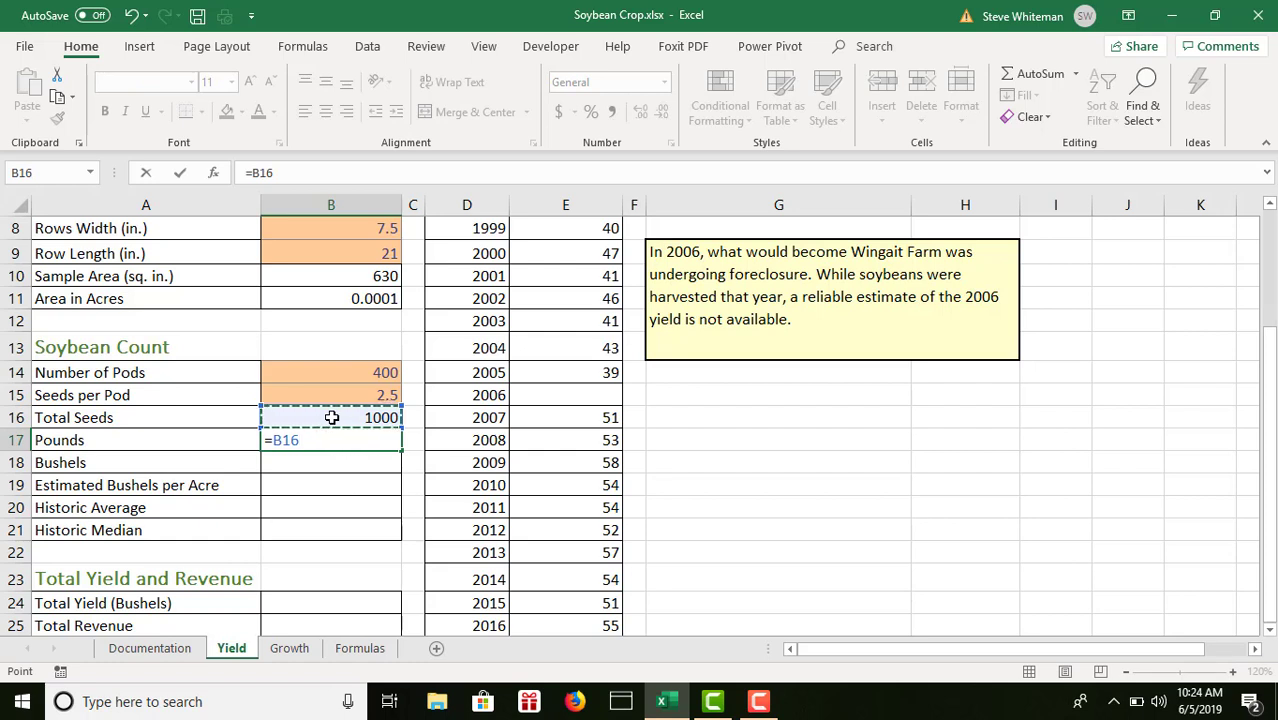
pyautogui.write('/')
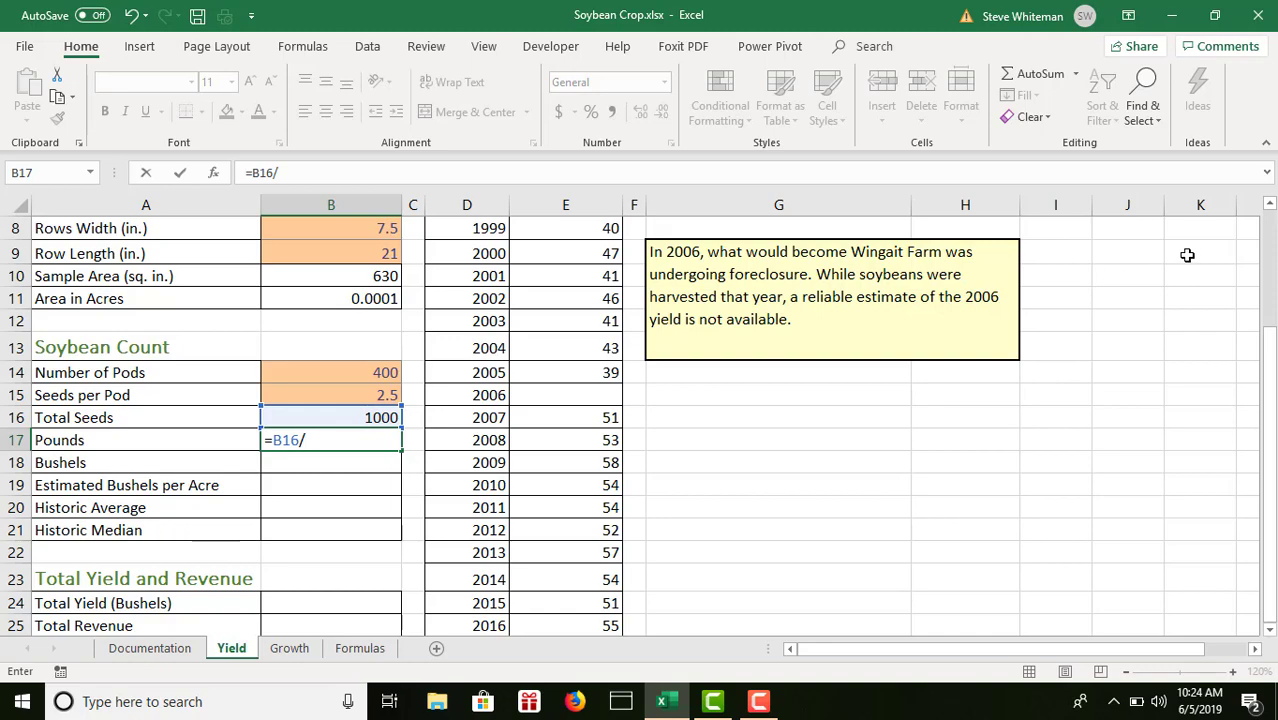
pyautogui.click(1268, 206)
pyautogui.click(1268, 206)
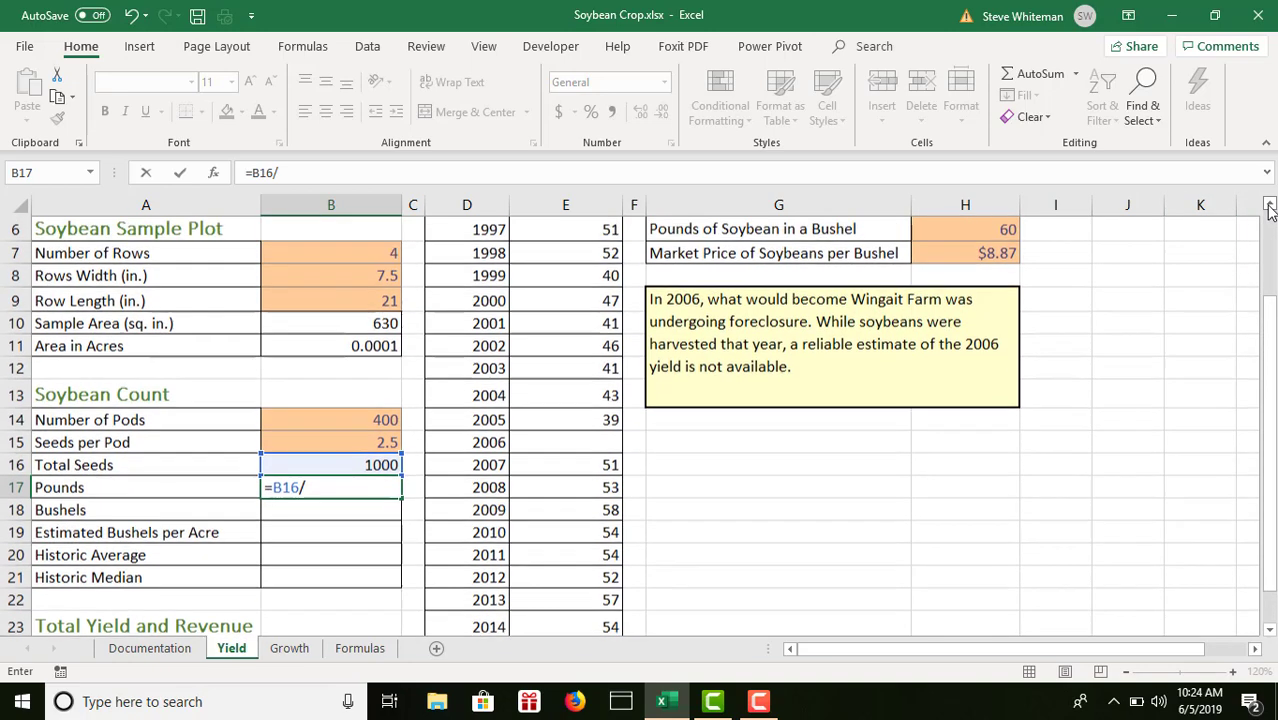
pyautogui.click(1268, 206)
pyautogui.click(1268, 206)
pyautogui.click(1268, 206)
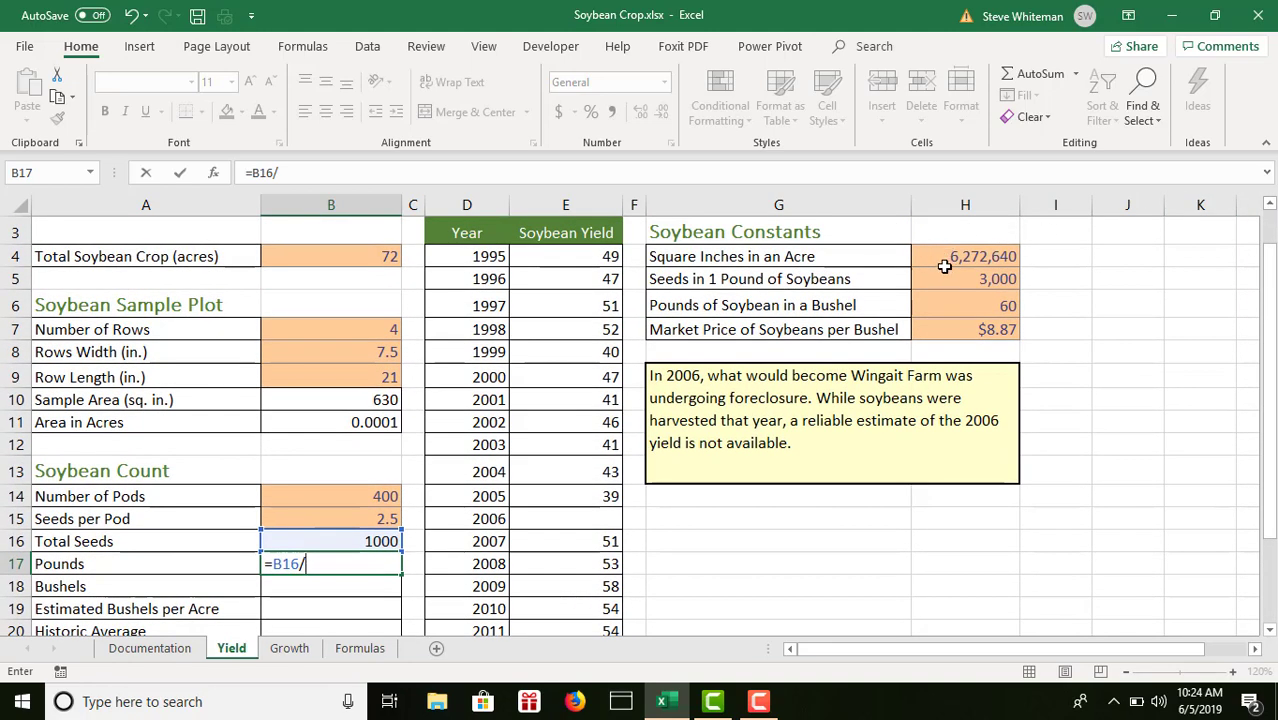
pyautogui.click(944, 277)
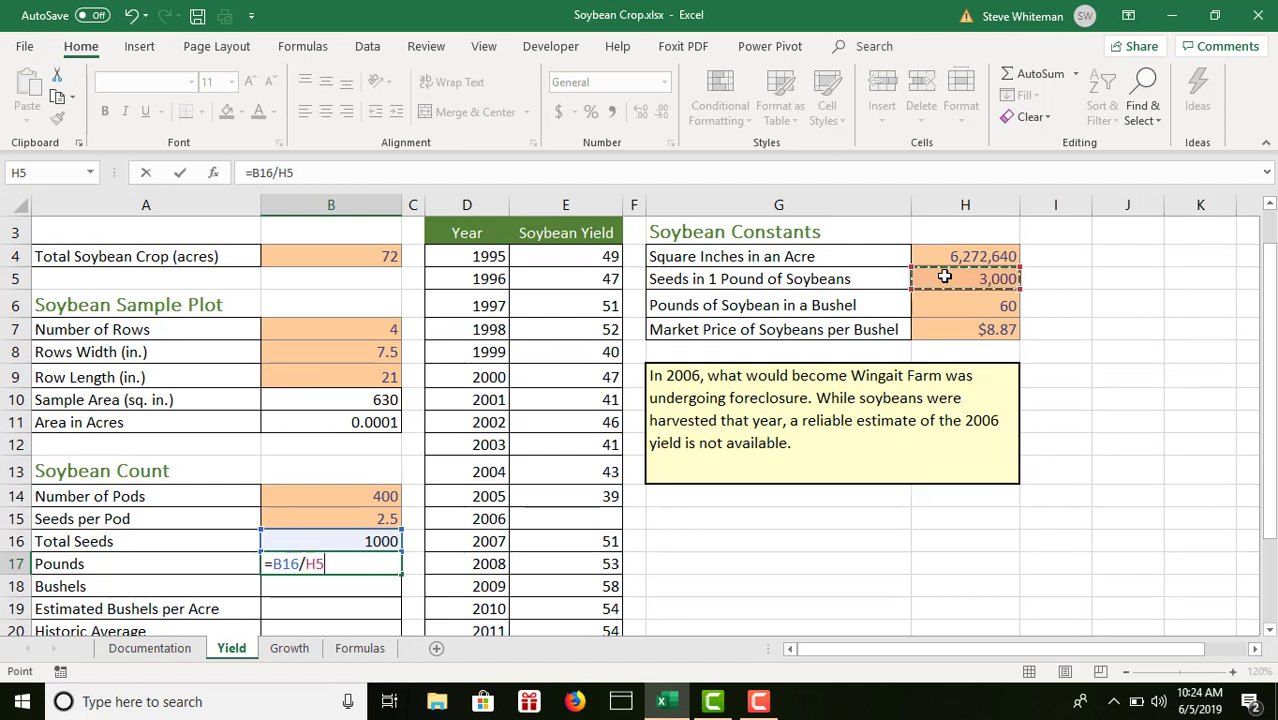
pyautogui.press('Return')
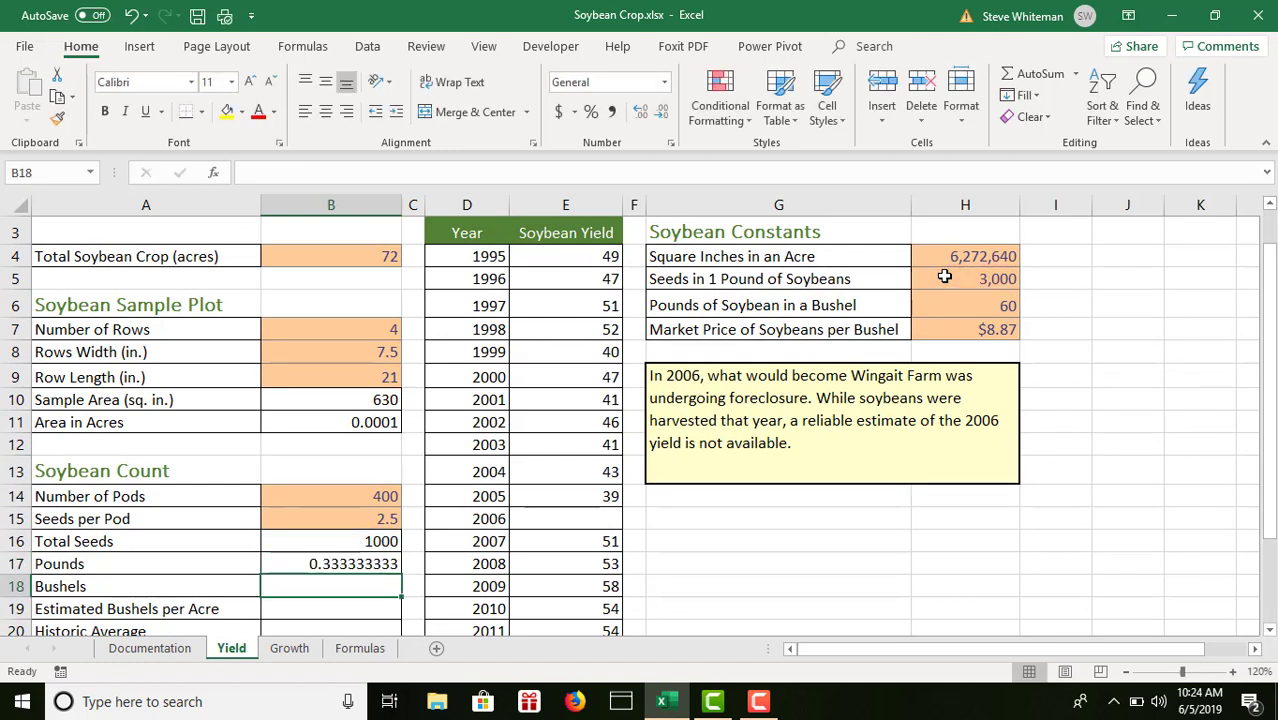
pyautogui.press('End')
pyautogui.press('Up')
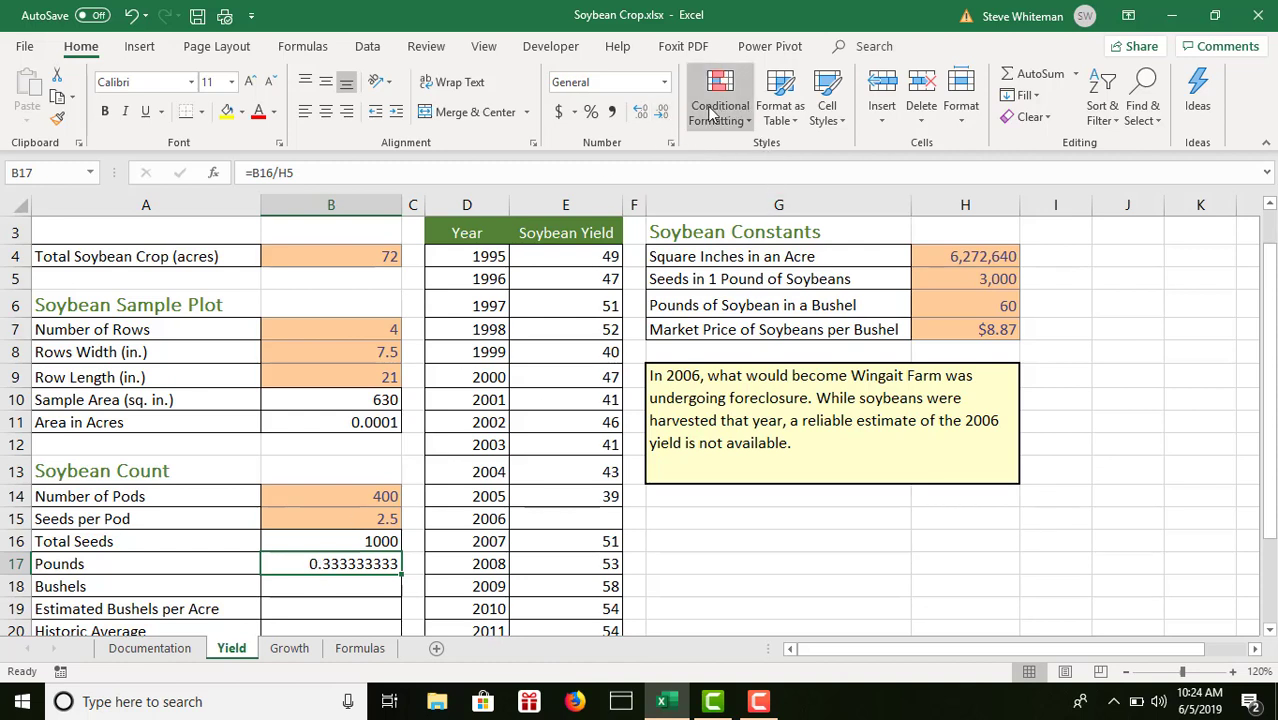
# - Reduce the Pounds value in B17 to two decimal places
pyautogui.click(662, 115)
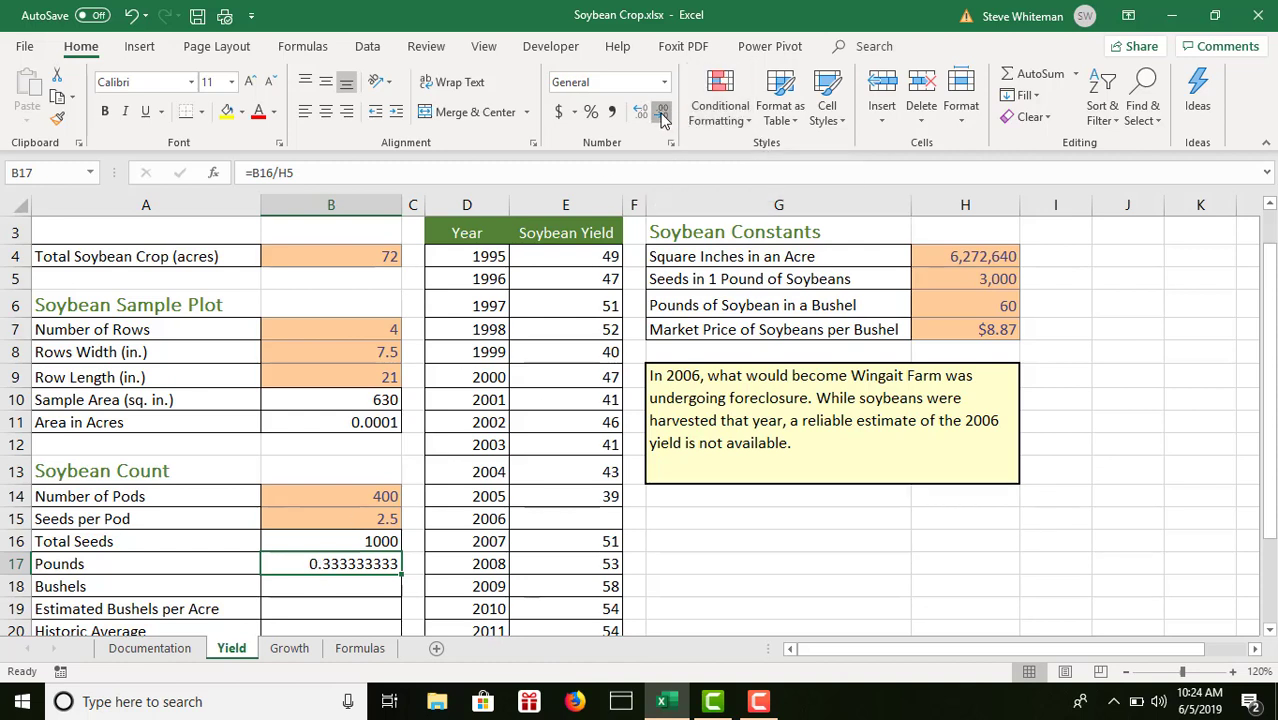
pyautogui.click(662, 115)
pyautogui.click(662, 115)
pyautogui.click(662, 115)
pyautogui.click(662, 115)
pyautogui.click(662, 115)
pyautogui.click(662, 115)
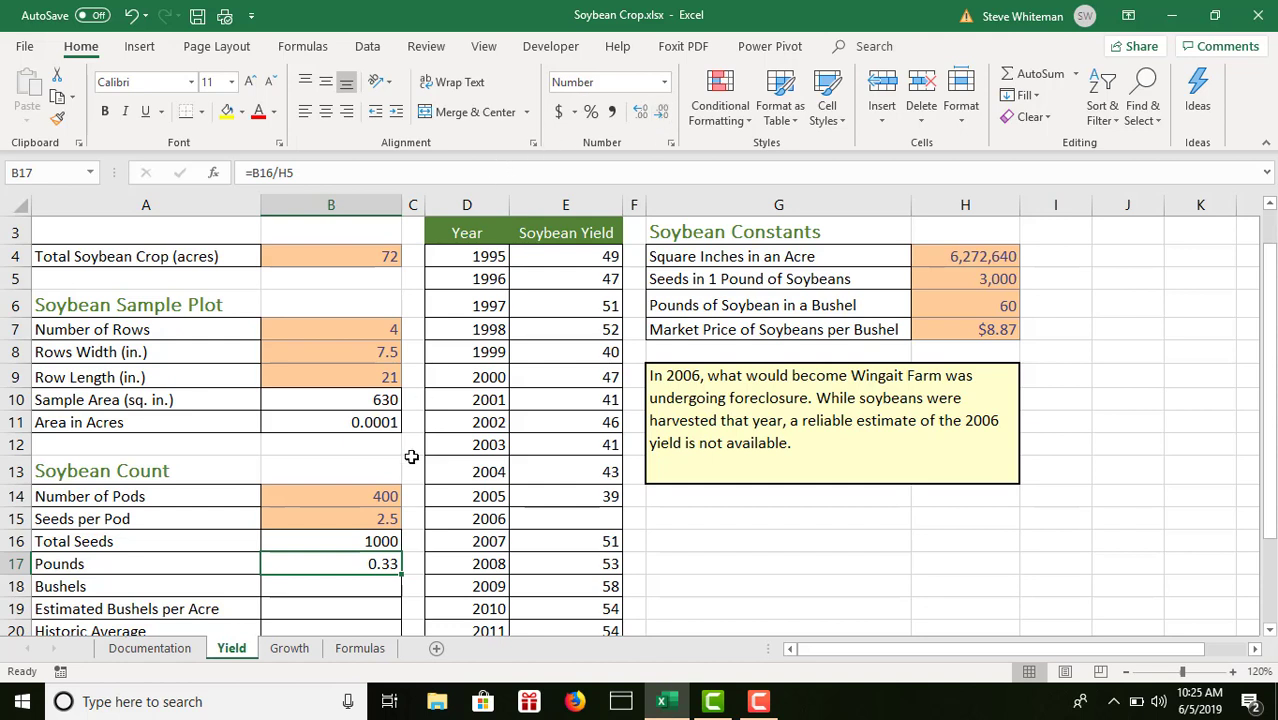
# - Calculate Bushels in B18 by dividing the pounds by the pounds of soybean in a bushel with =B17/H6
pyautogui.click(354, 586)
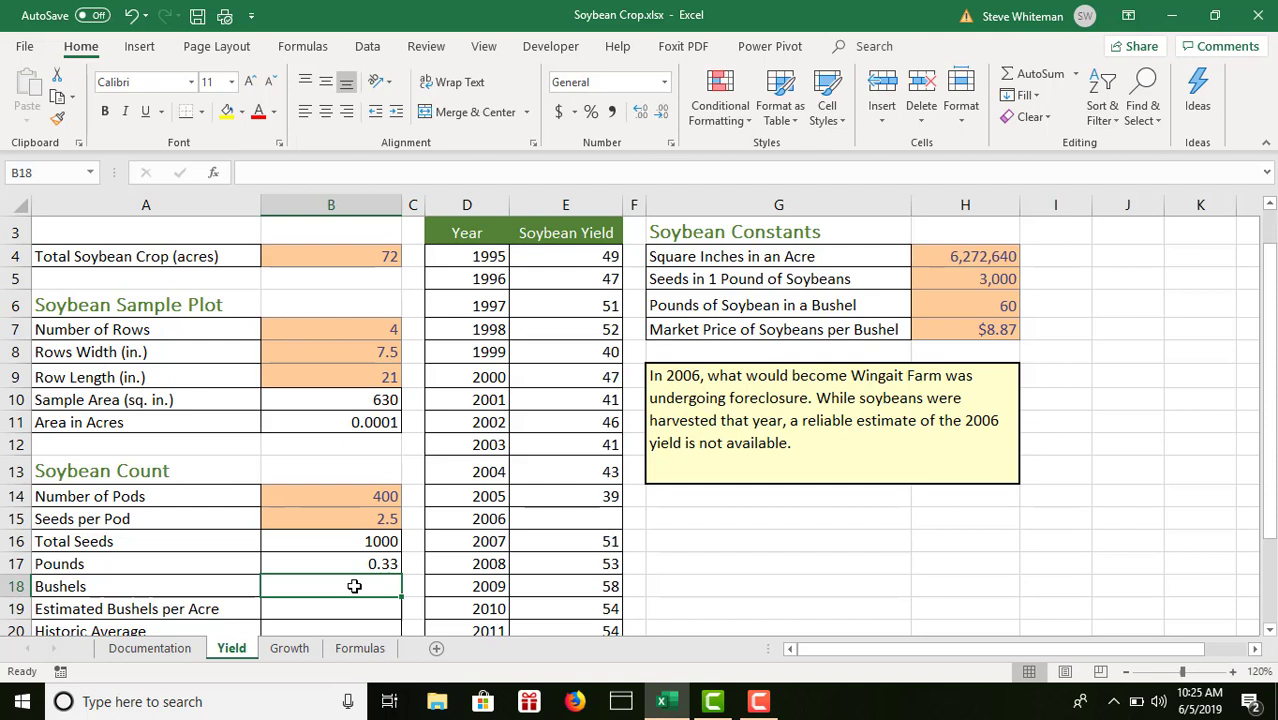
pyautogui.write('=')
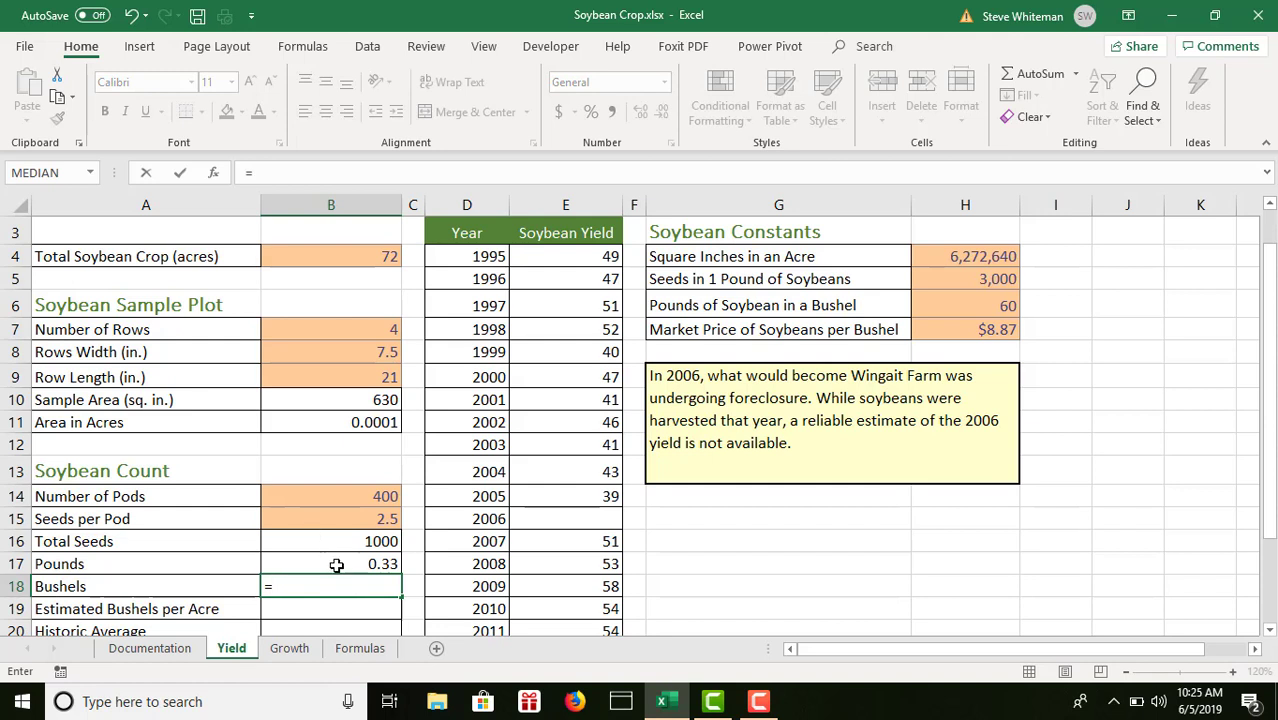
pyautogui.click(338, 566)
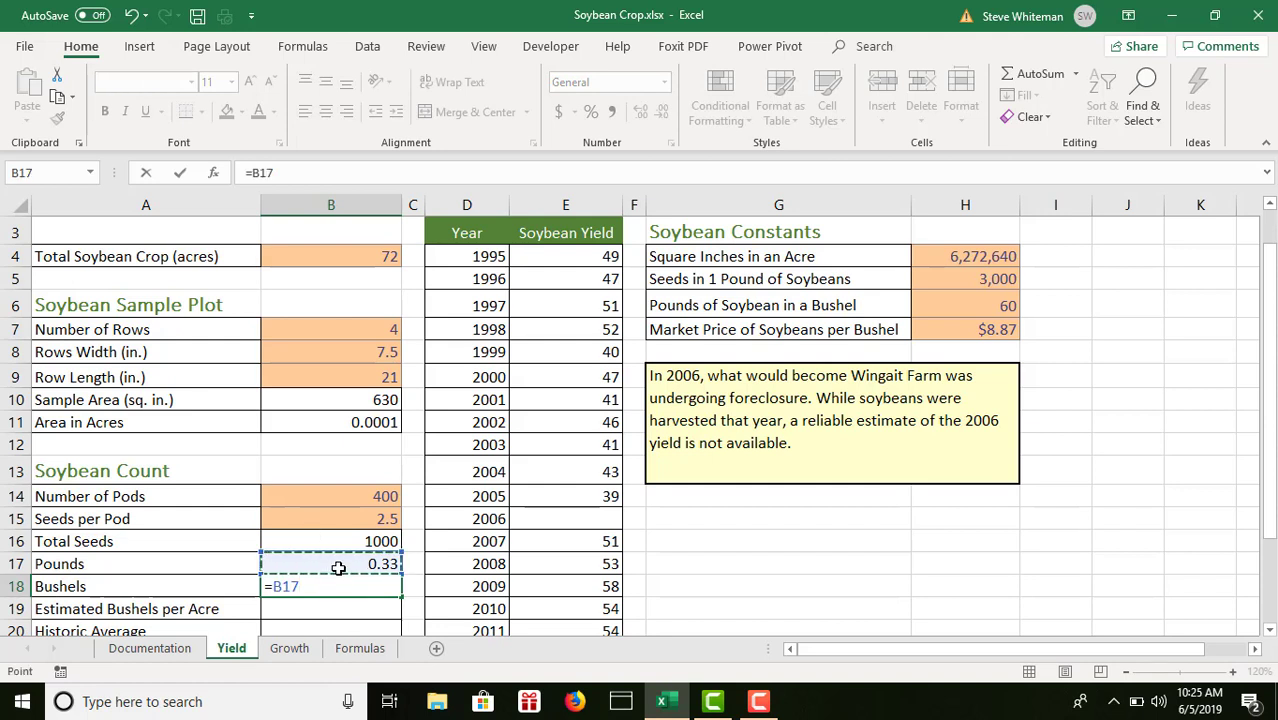
pyautogui.write('/')
pyautogui.click(952, 304)
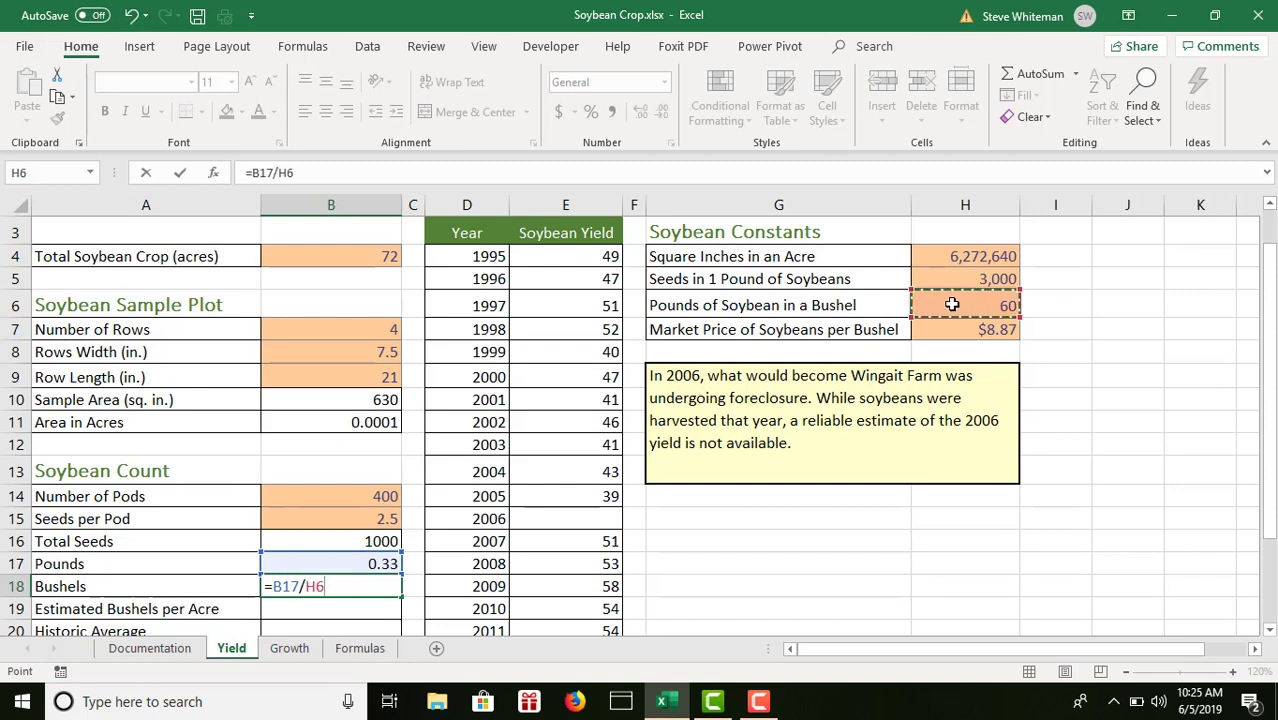
pyautogui.press('Return')
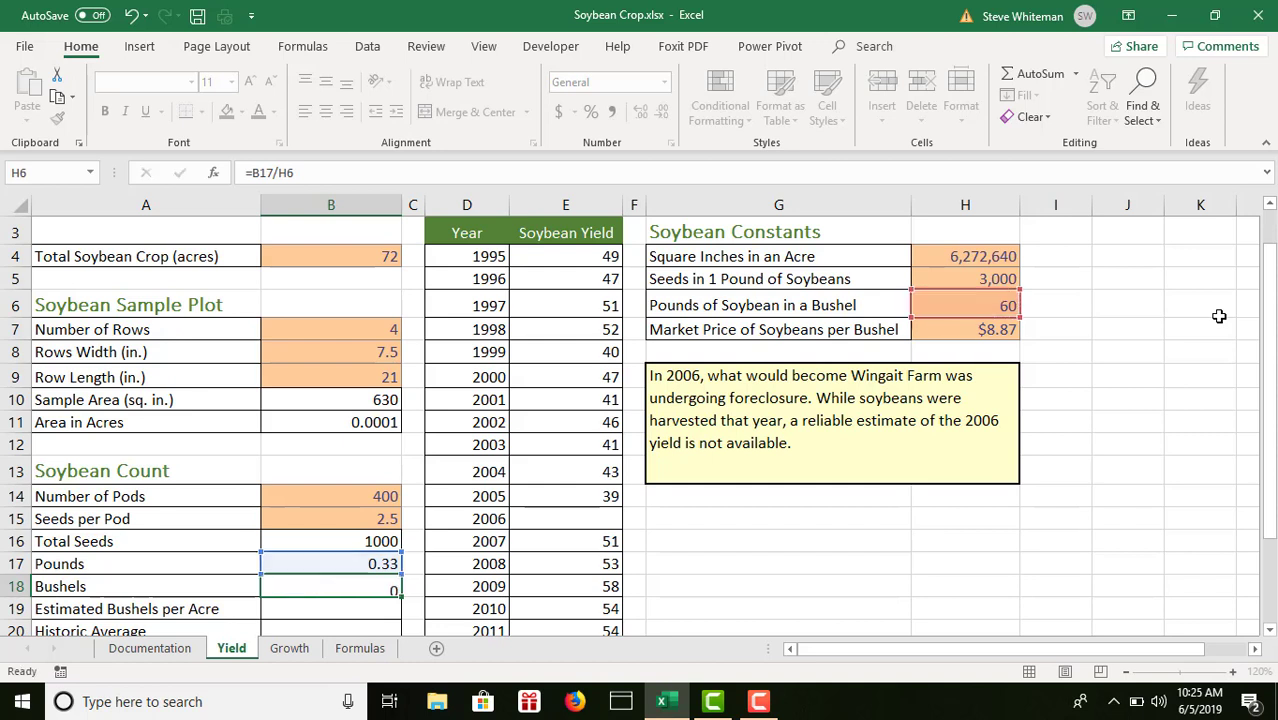
# - Reduce the Bushels value in B18 to four decimal places
pyautogui.press('Up')
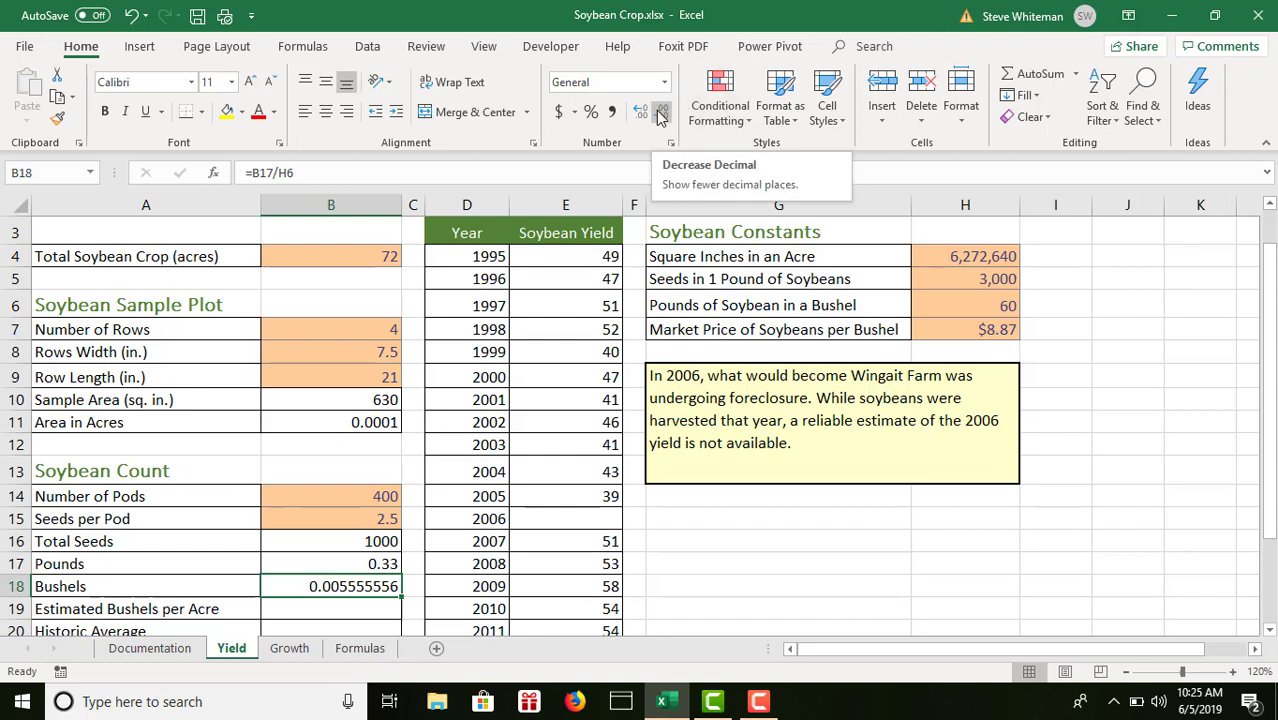
pyautogui.click(660, 116)
pyautogui.click(660, 116)
pyautogui.click(660, 116)
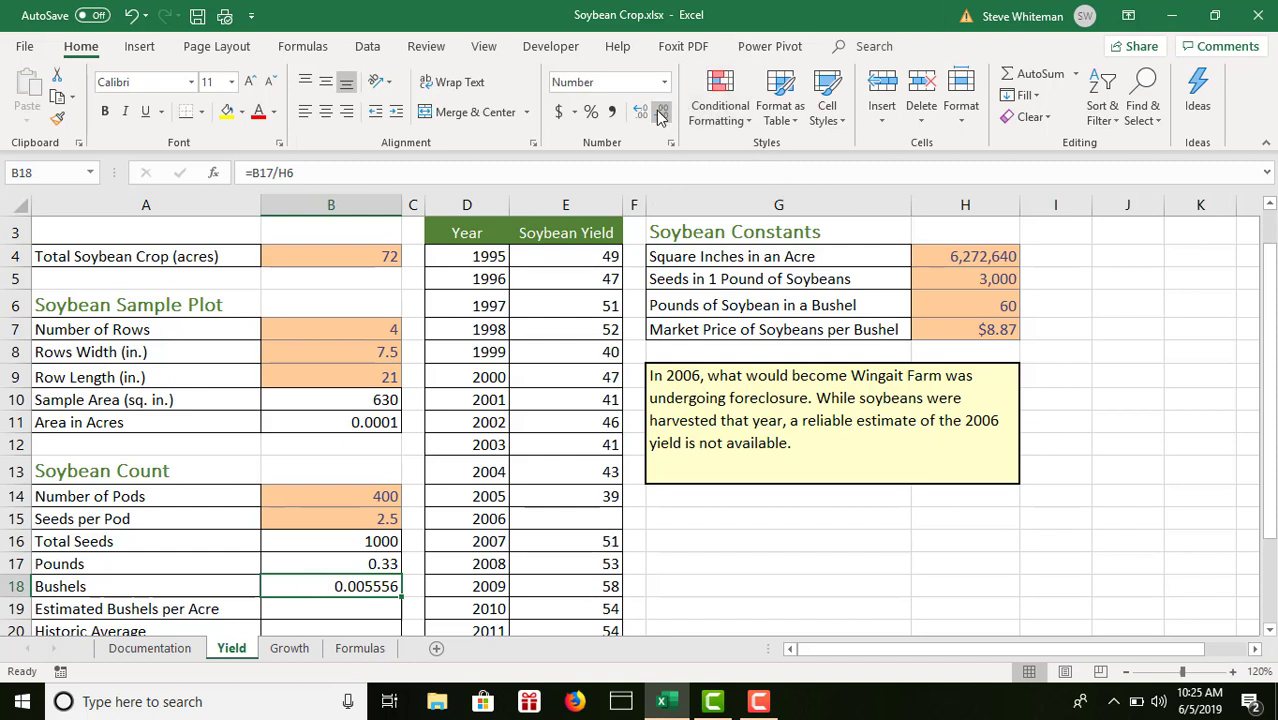
pyautogui.click(660, 116)
pyautogui.click(660, 116)
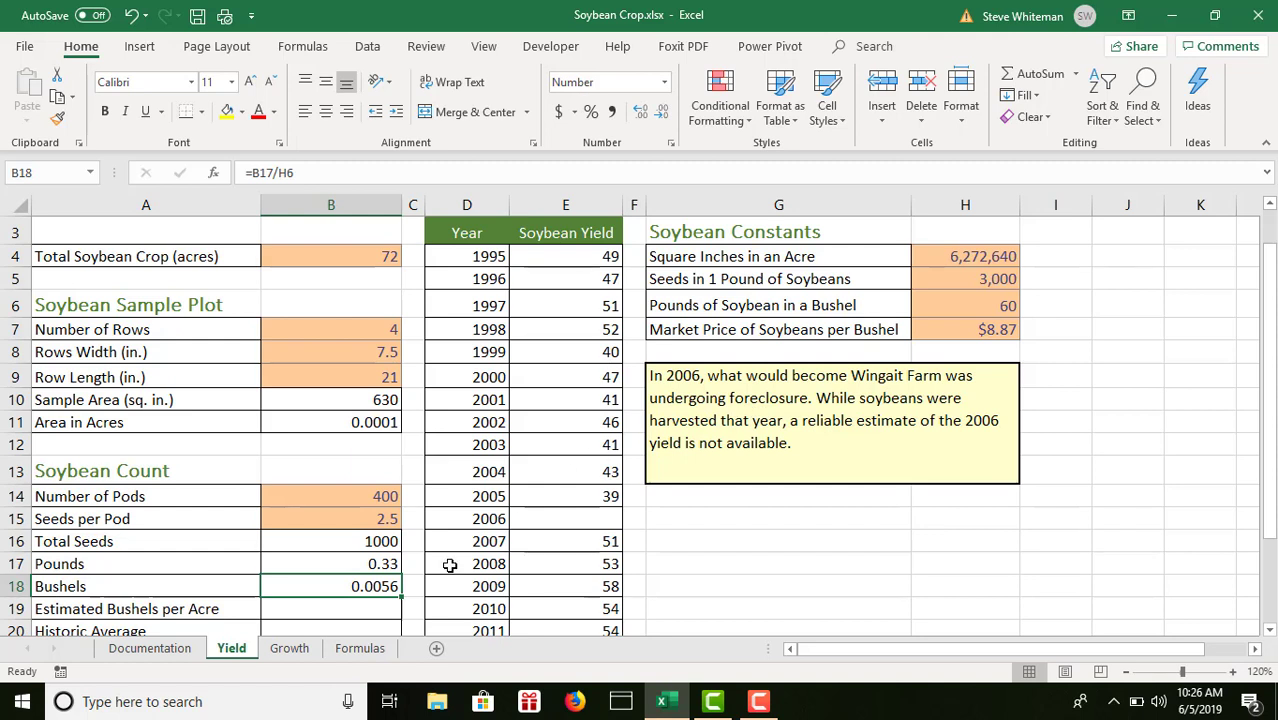
# - Calculate Estimated Bushels per Acre in B19 by dividing the bushels by the area in acres with =B18/B11
pyautogui.click(375, 613)
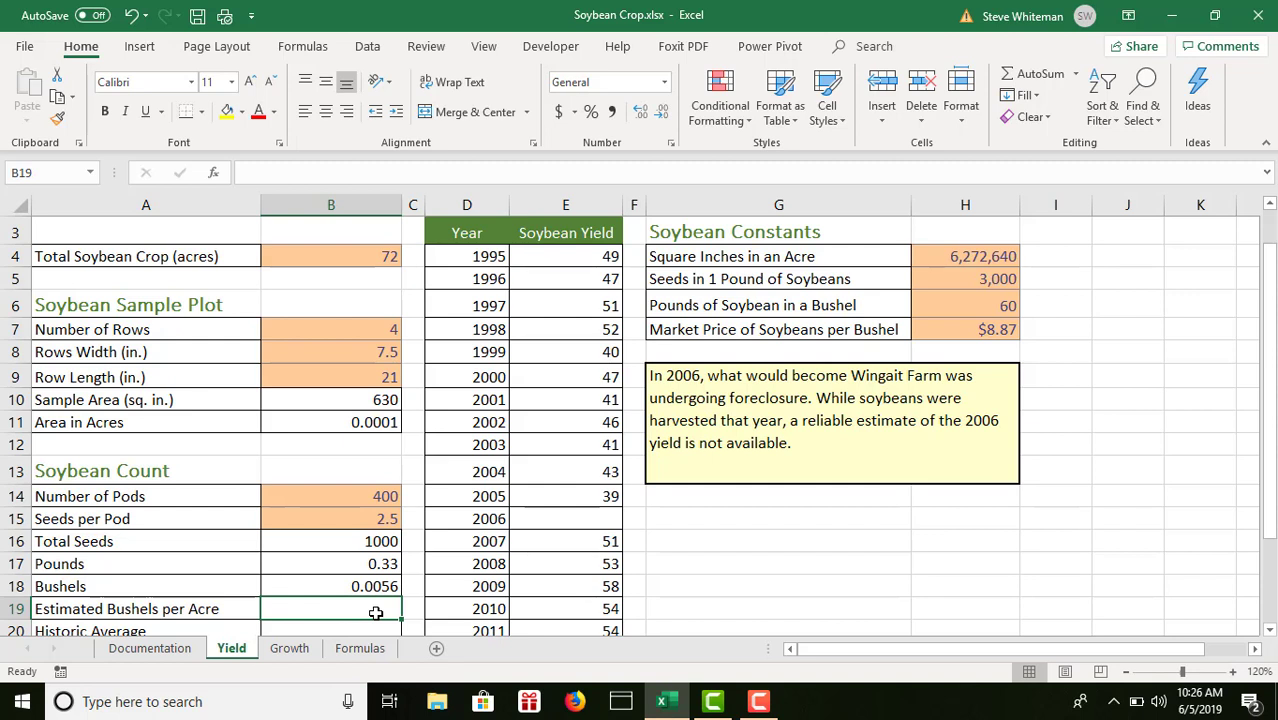
pyautogui.write('=')
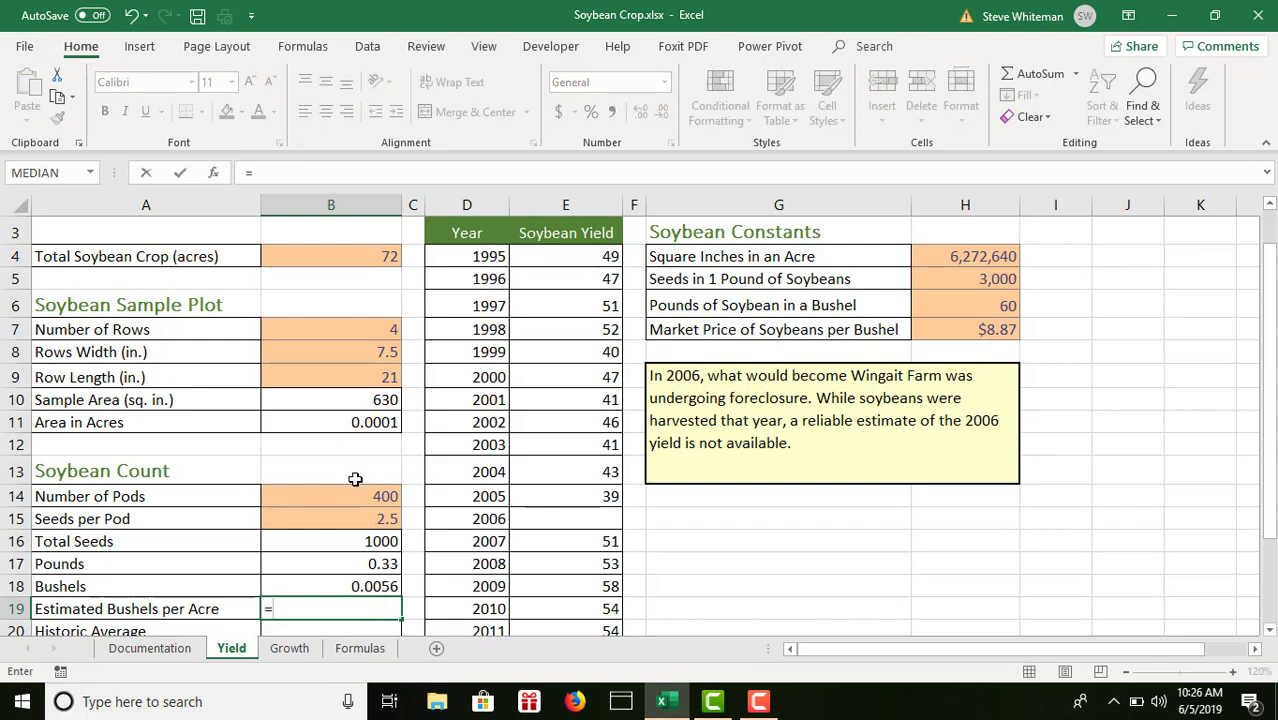
pyautogui.click(361, 581)
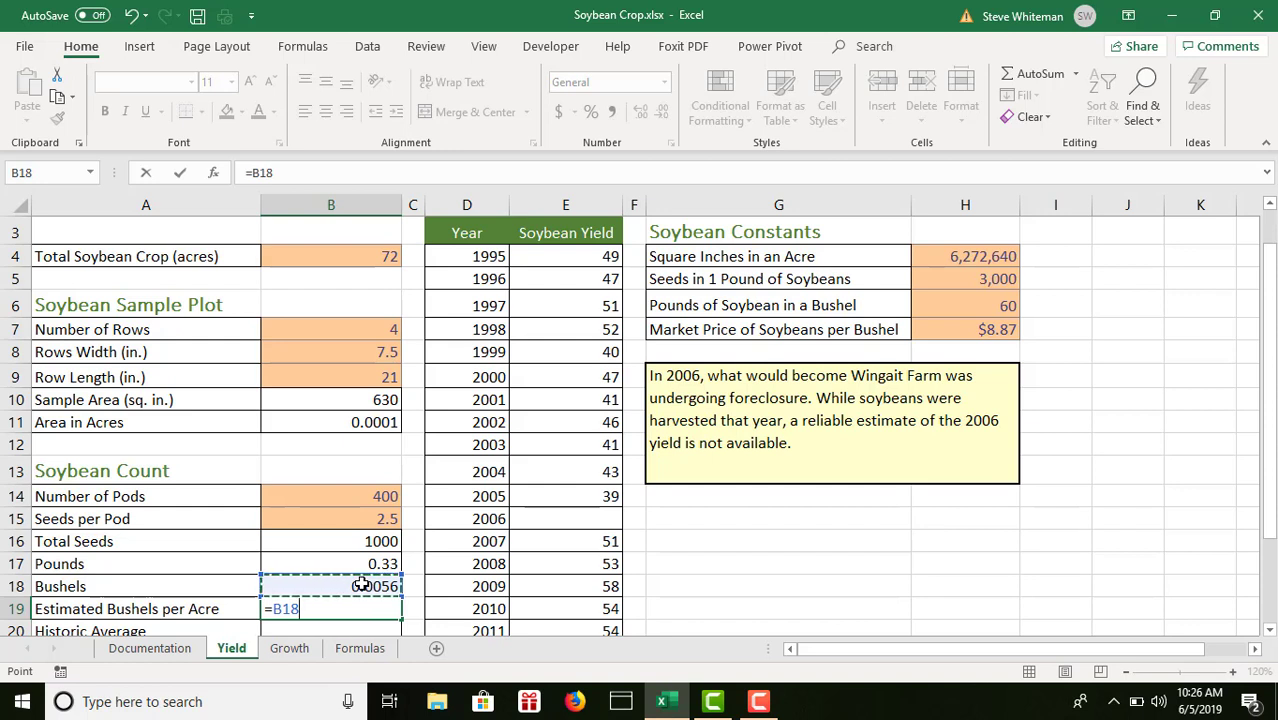
pyautogui.write('/')
pyautogui.click(357, 422)
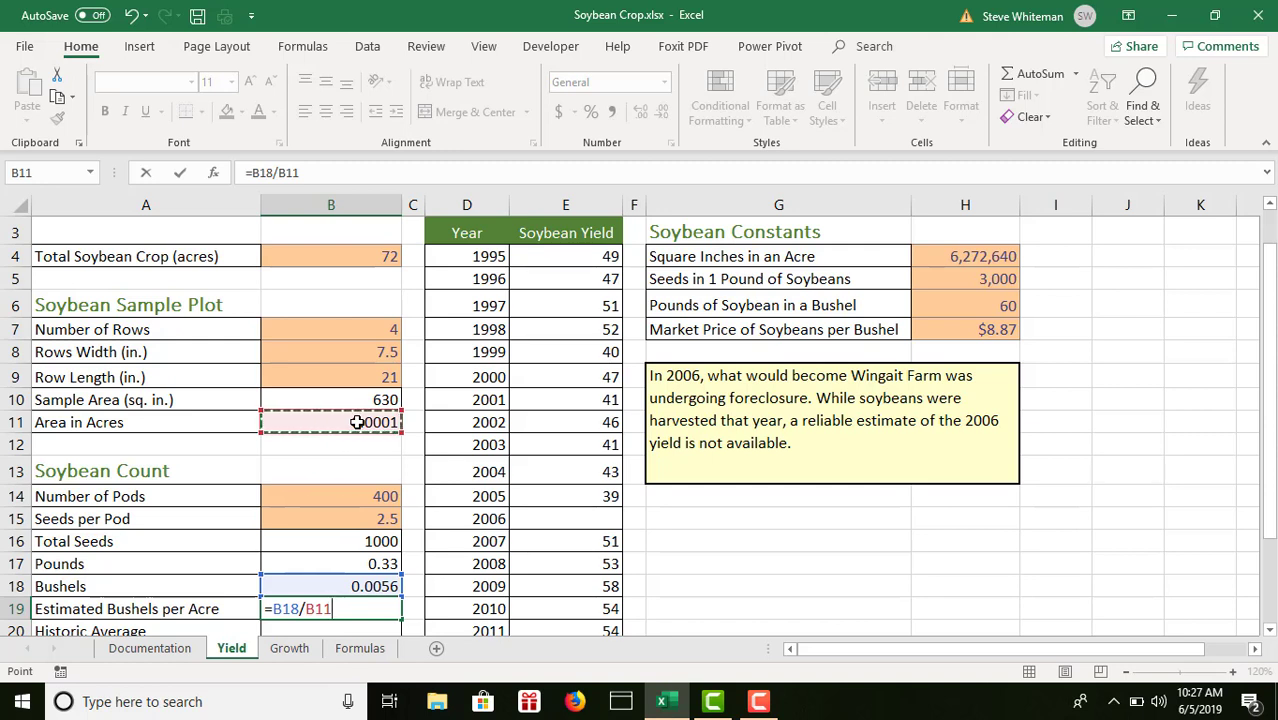
pyautogui.press('Return')
# - Display the Estimated Bushels per Acre value in B19 as a whole number without decimals
pyautogui.press('Up')
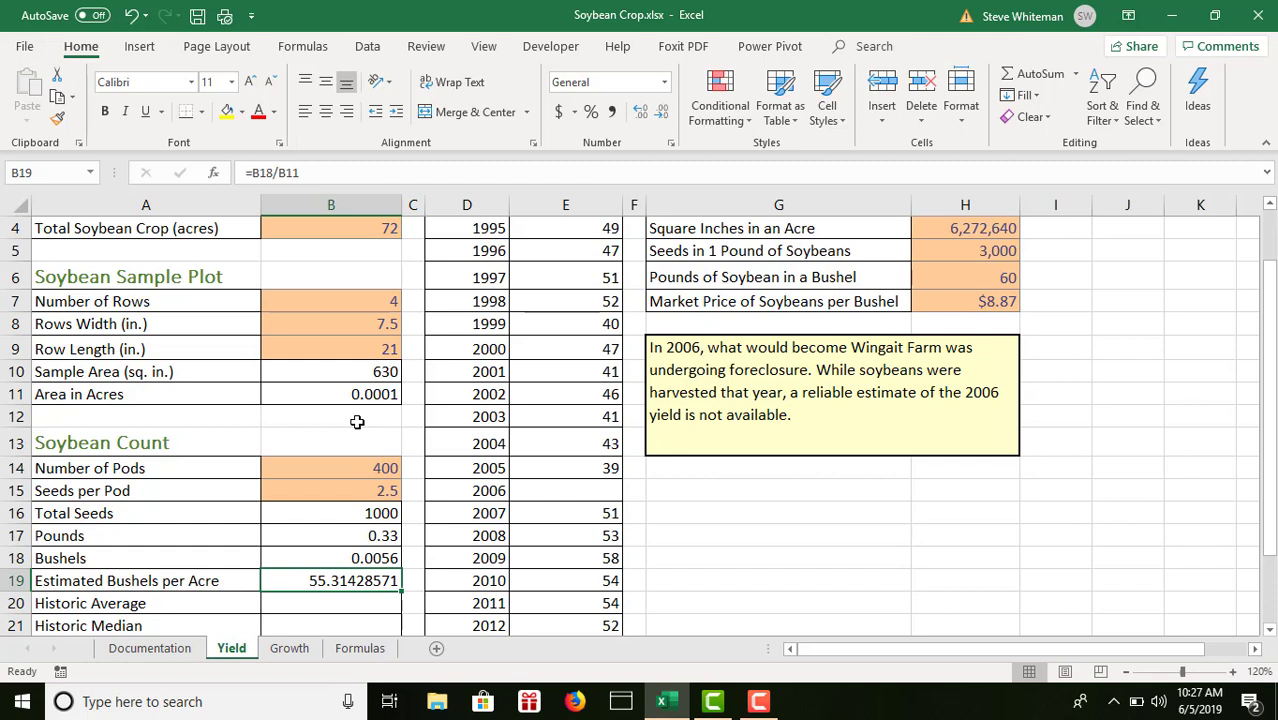
pyautogui.click(661, 114)
pyautogui.click(661, 115)
pyautogui.click(661, 115)
pyautogui.click(661, 115)
pyautogui.click(661, 115)
pyautogui.click(661, 115)
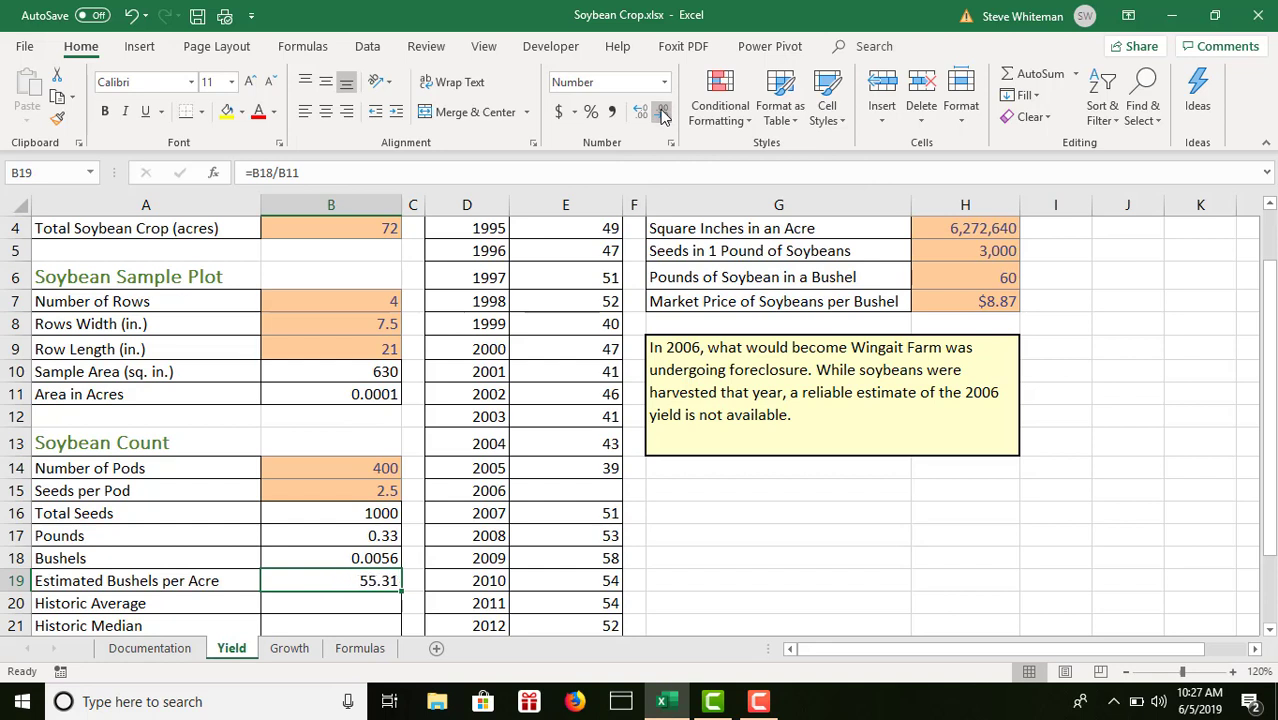
pyautogui.click(661, 115)
pyautogui.click(661, 115)
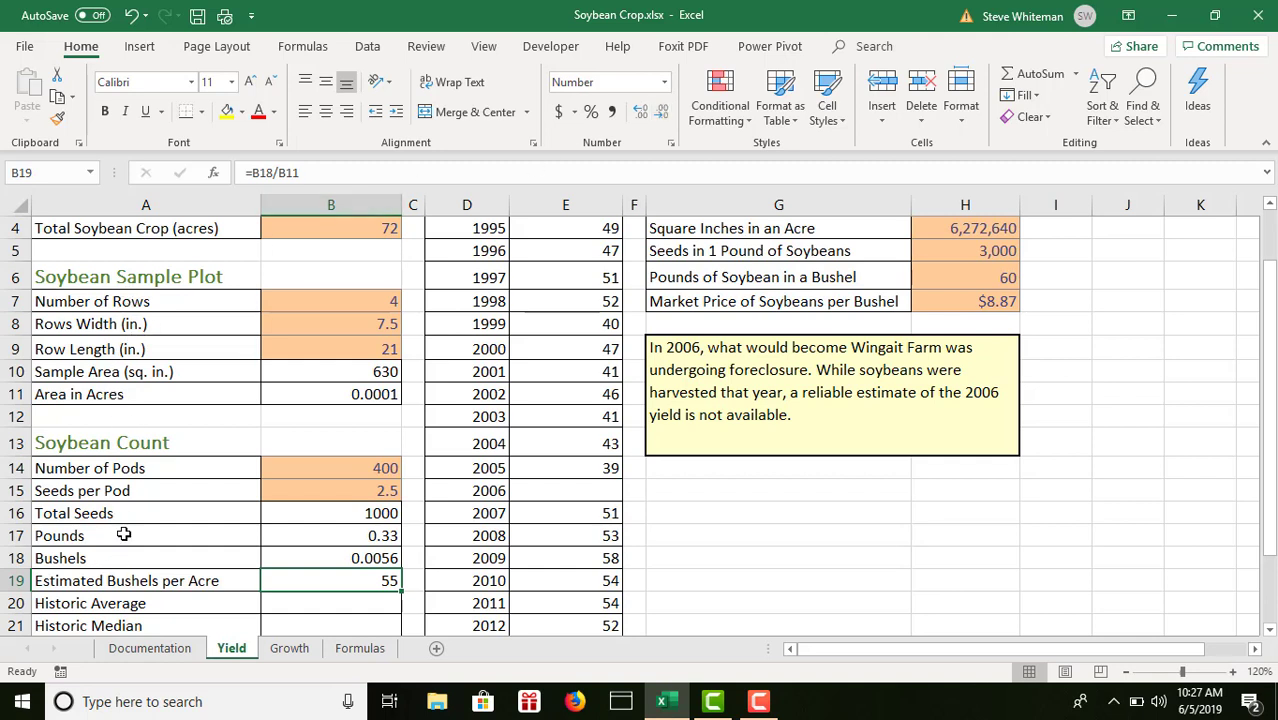
# - Insert the ROUND function into the Historic Average cell B20, choosing it from the list of all functions
pyautogui.click(374, 599)
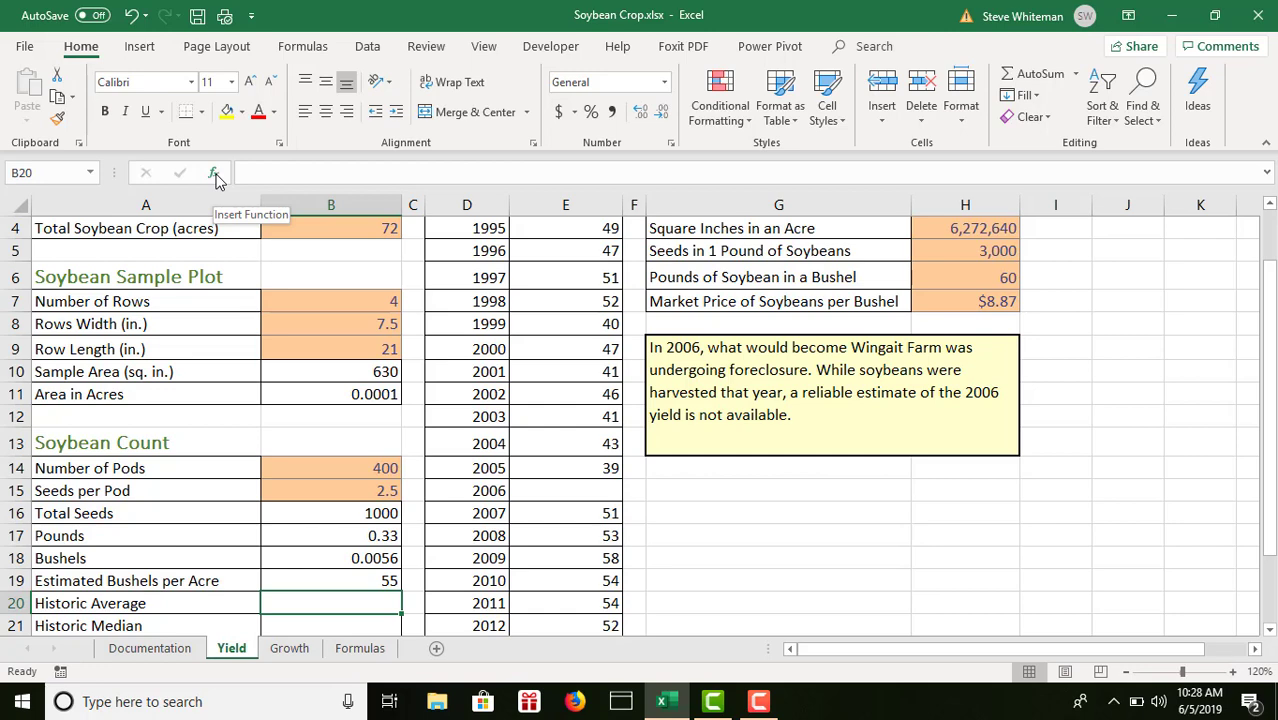
pyautogui.click(214, 174)
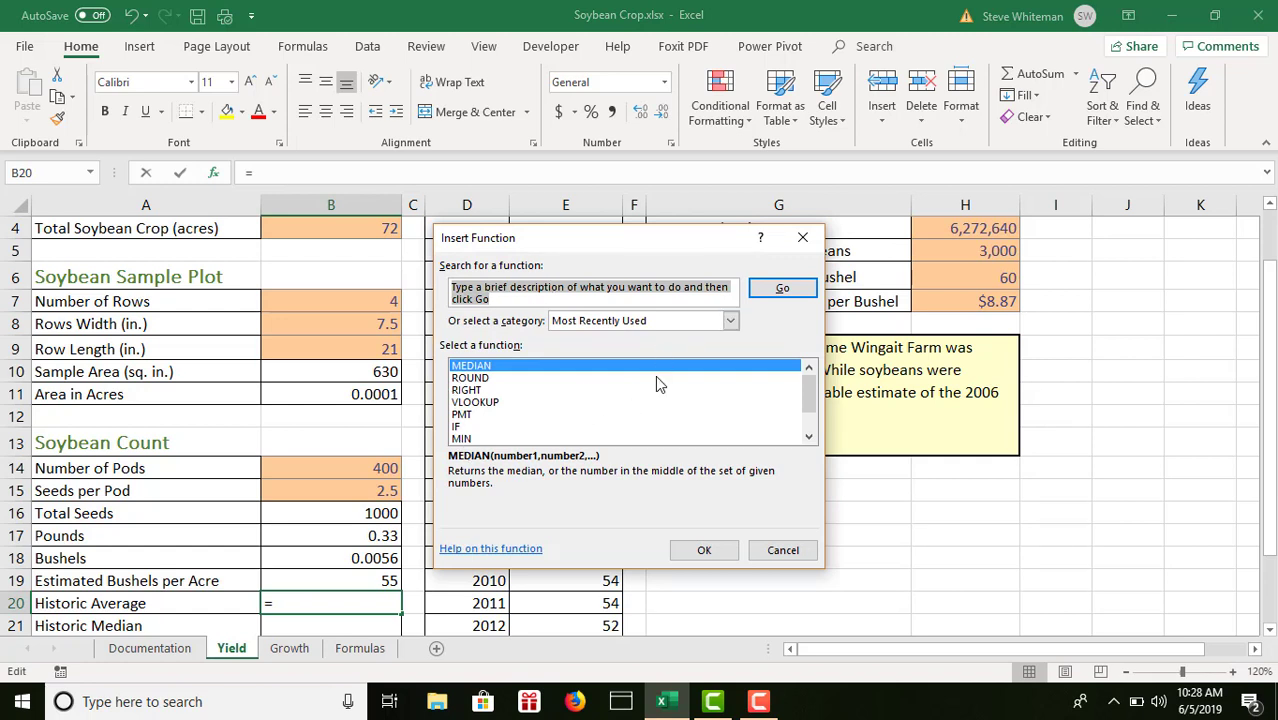
pyautogui.click(737, 321)
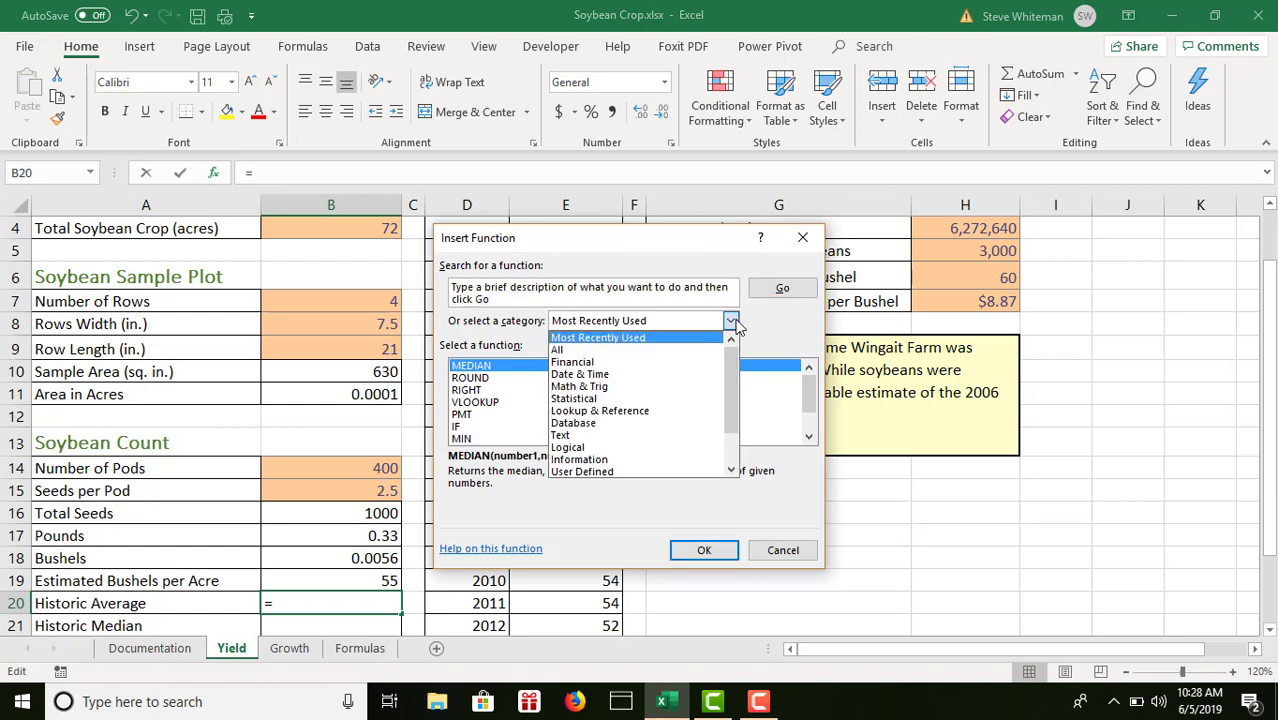
pyautogui.click(620, 353)
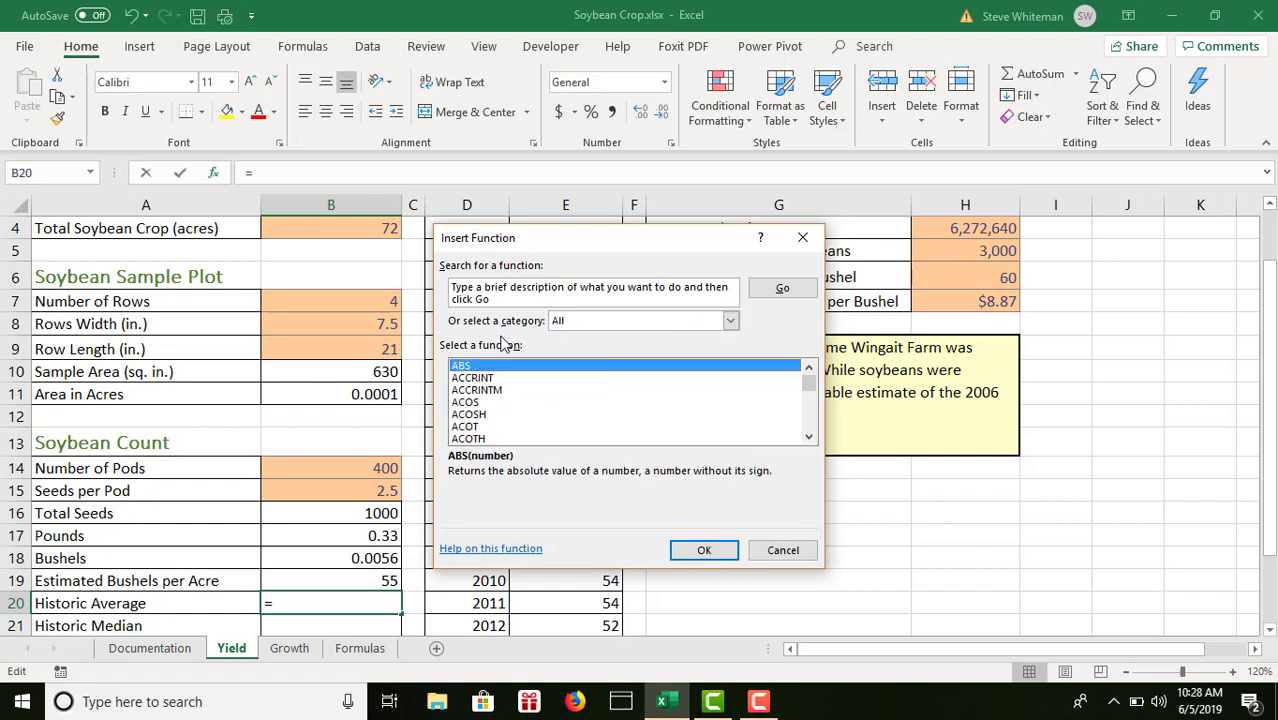
pyautogui.click(733, 325)
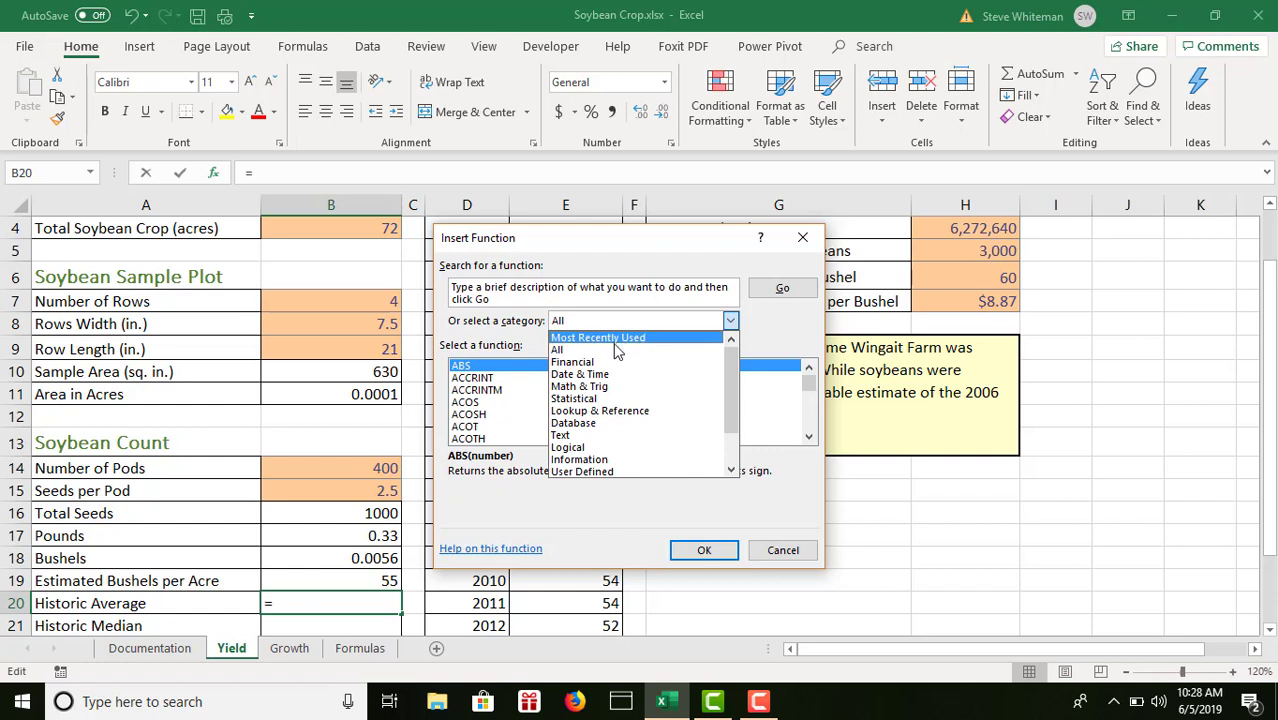
pyautogui.click(617, 352)
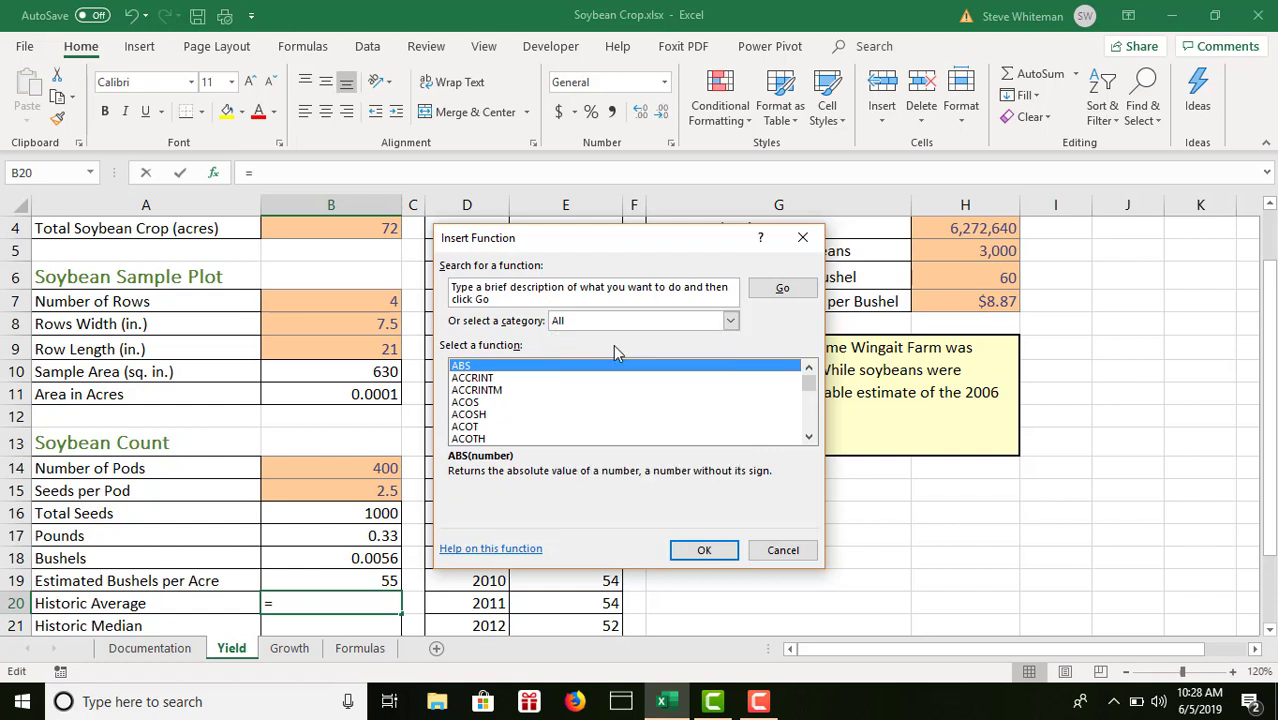
pyautogui.click(809, 425)
pyautogui.moveTo(808, 423); pyautogui.dragTo(810, 421)
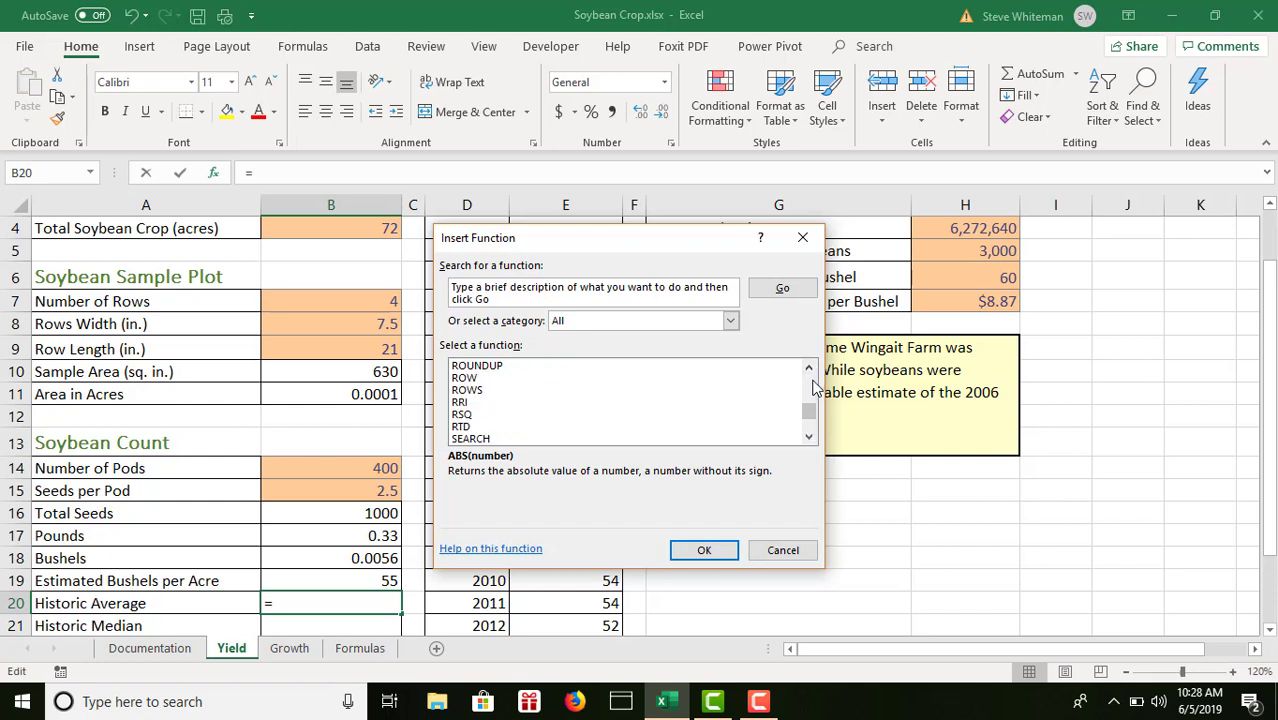
pyautogui.click(812, 382)
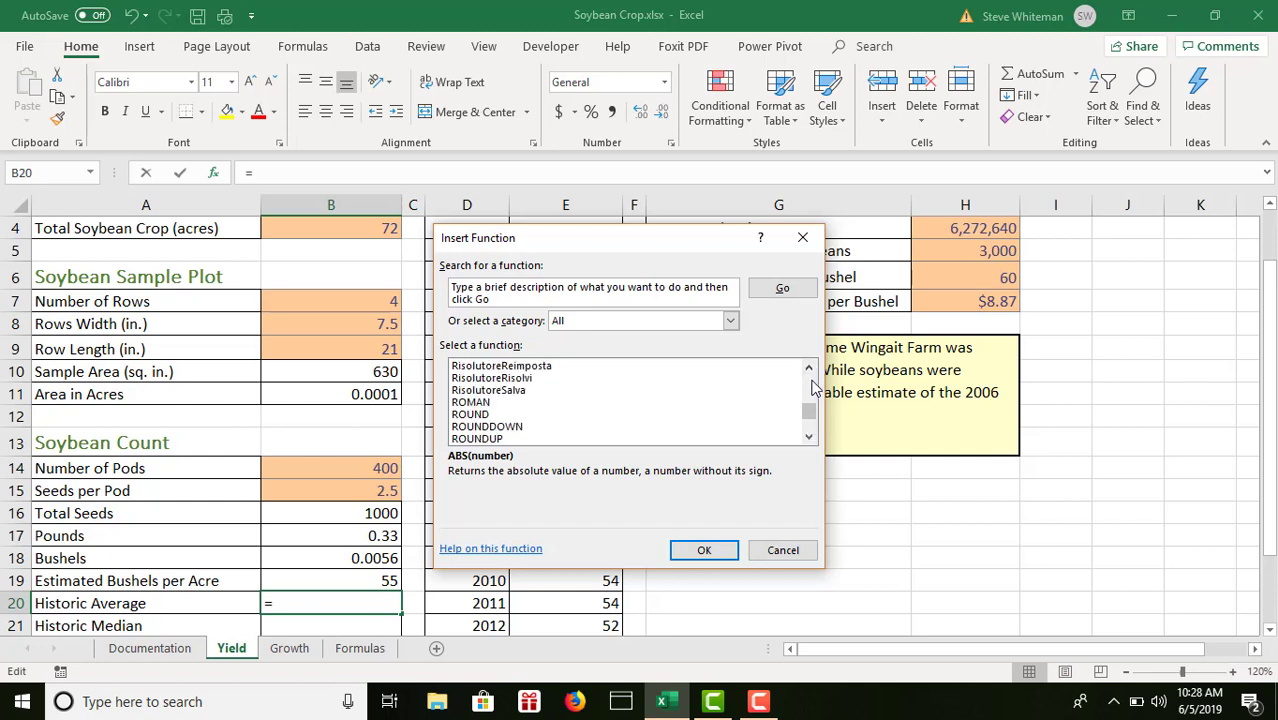
pyautogui.click(482, 415)
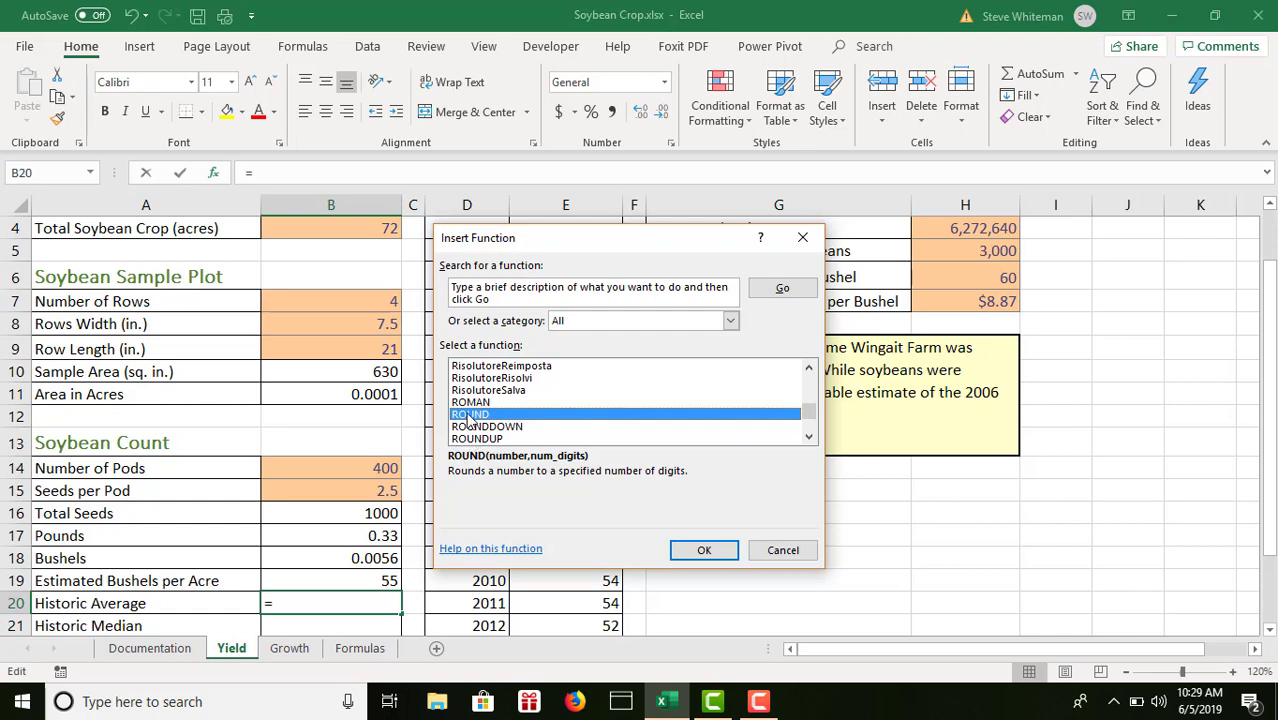
pyautogui.click(703, 551)
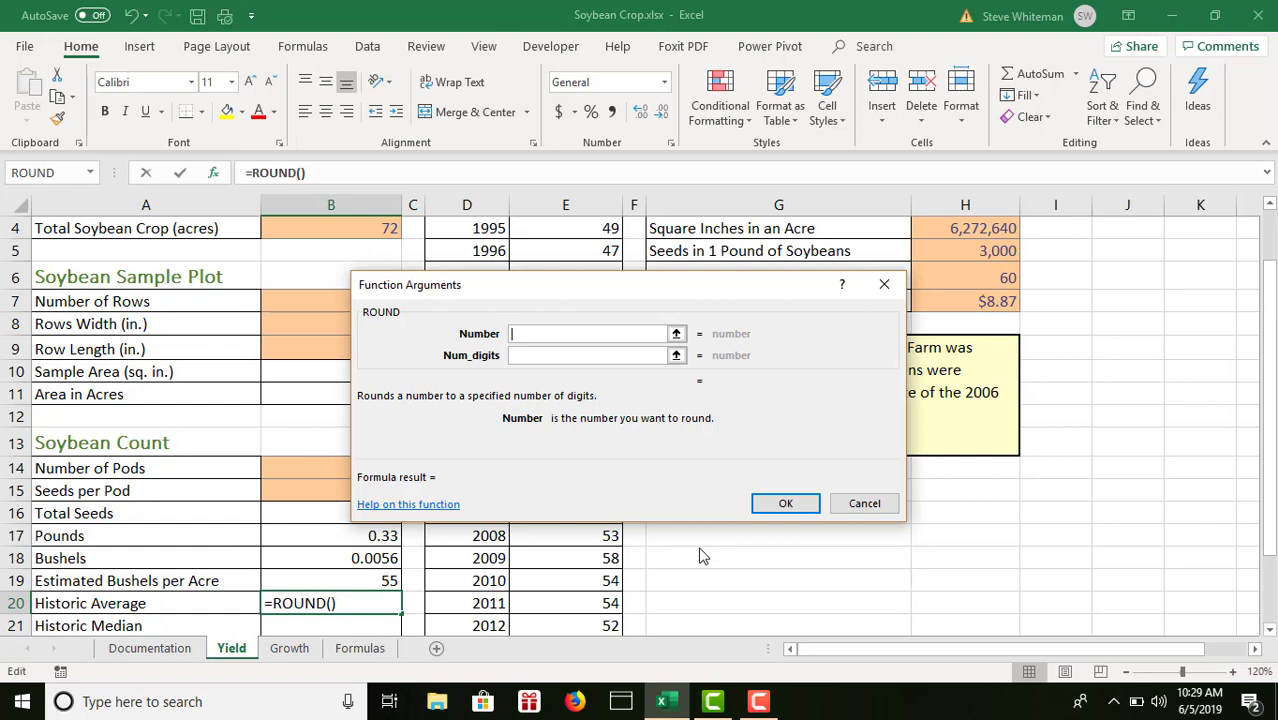
# - Set ROUND's number to average(E:E) and its number of digits to 0, completing the Historic Average formula
pyautogui.write('avergae')
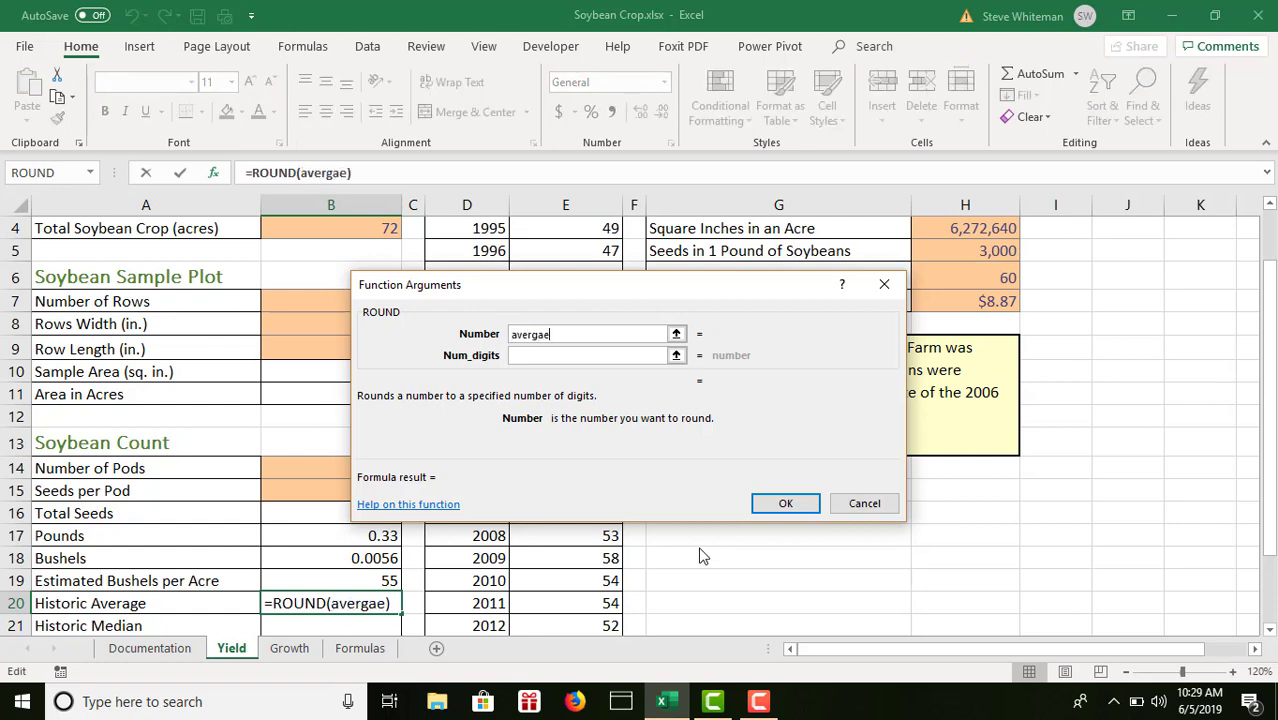
pyautogui.press('BackSpace')
pyautogui.press('BackSpace')
pyautogui.press('BackSpace')
pyautogui.write('age(')
pyautogui.click(566, 204)
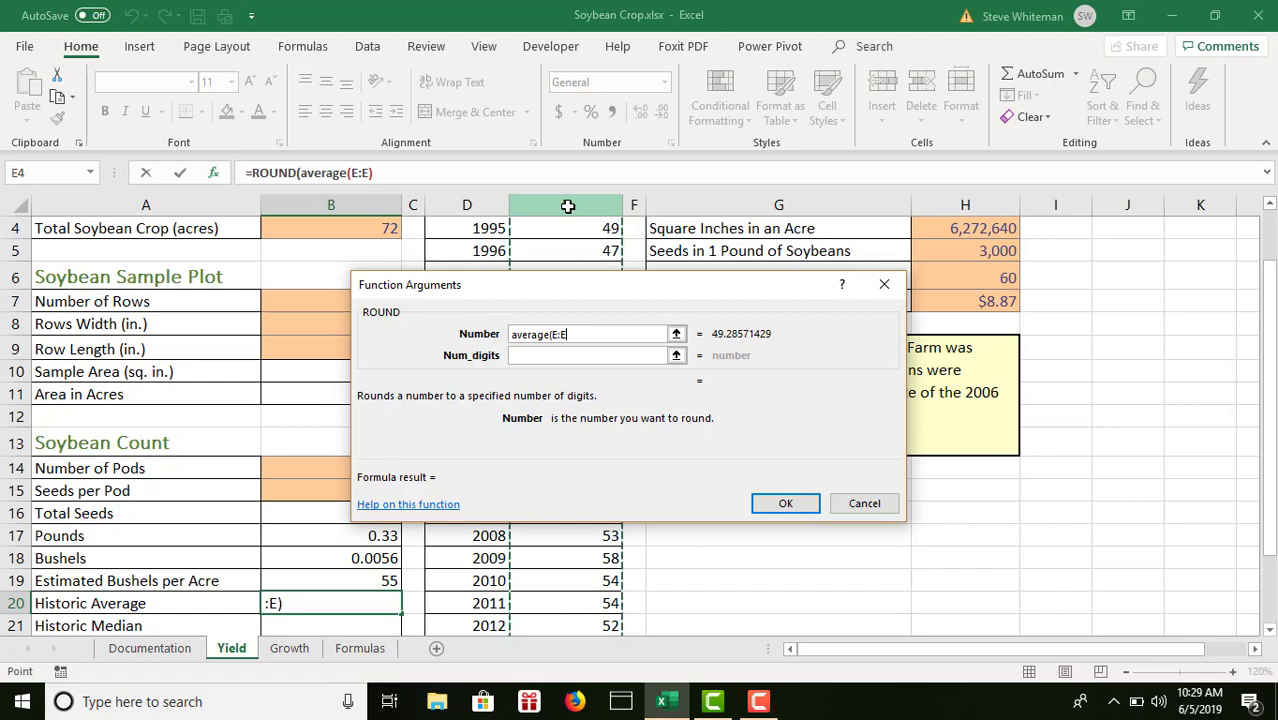
pyautogui.click(527, 358)
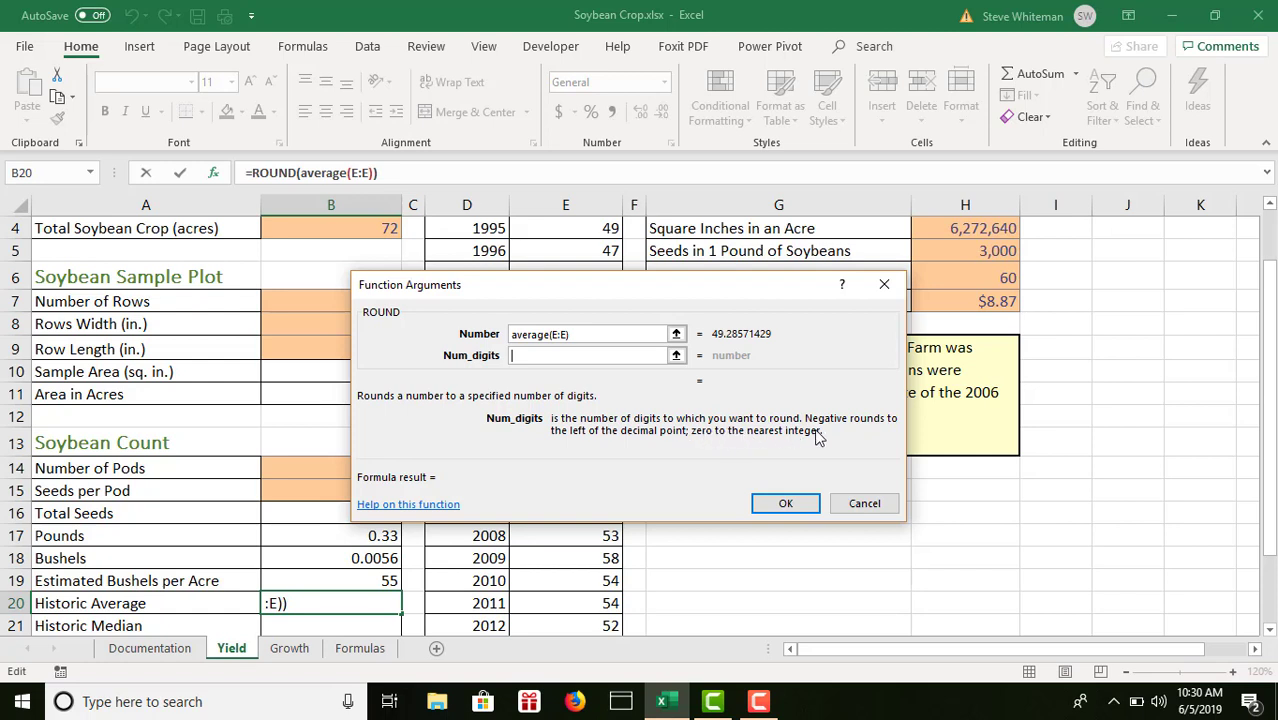
pyautogui.click(556, 359)
pyautogui.write('0')
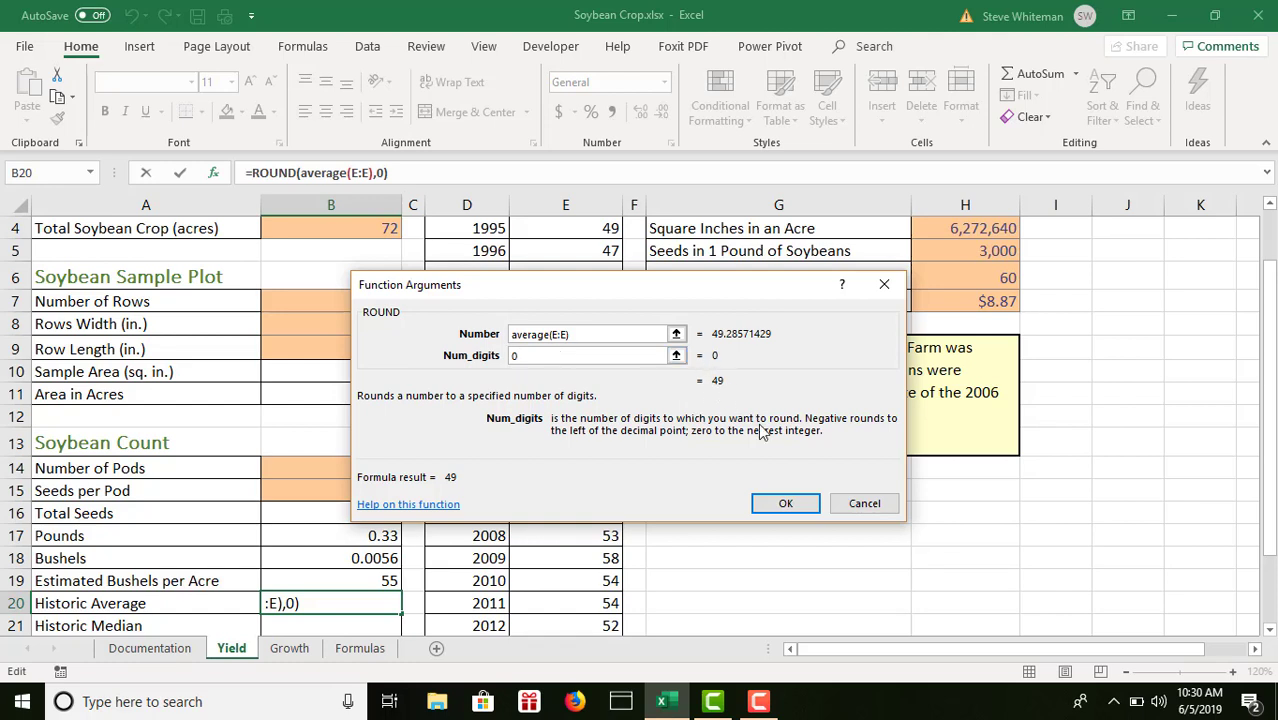
pyautogui.click(781, 504)
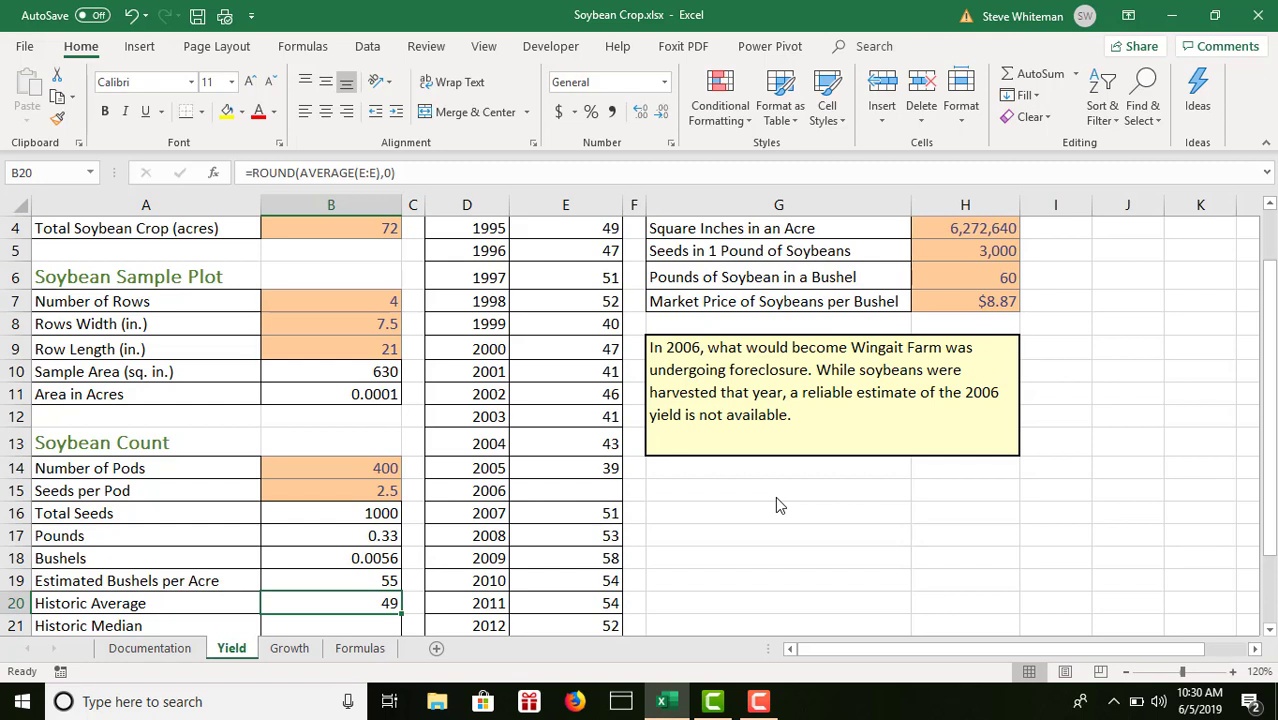
# - Insert the MEDIAN function into the Historic Median cell B21, choosing it from the list of all functions
pyautogui.click(1270, 630)
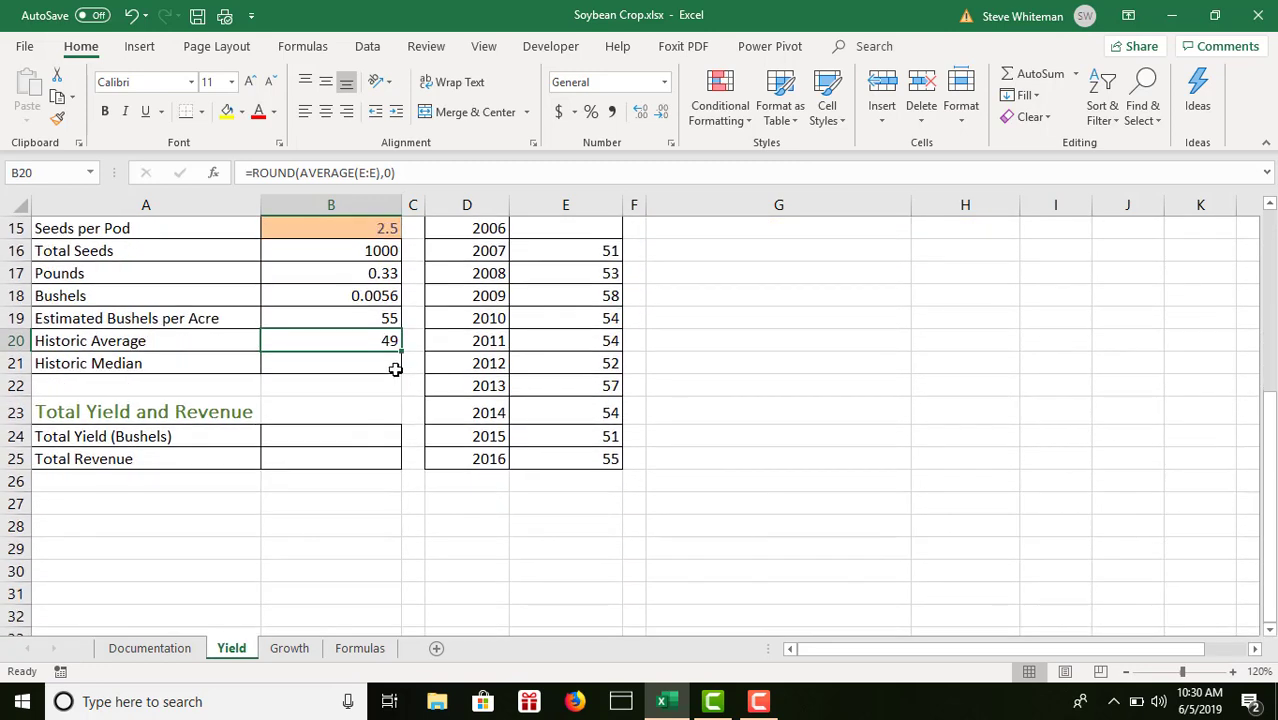
pyautogui.click(356, 366)
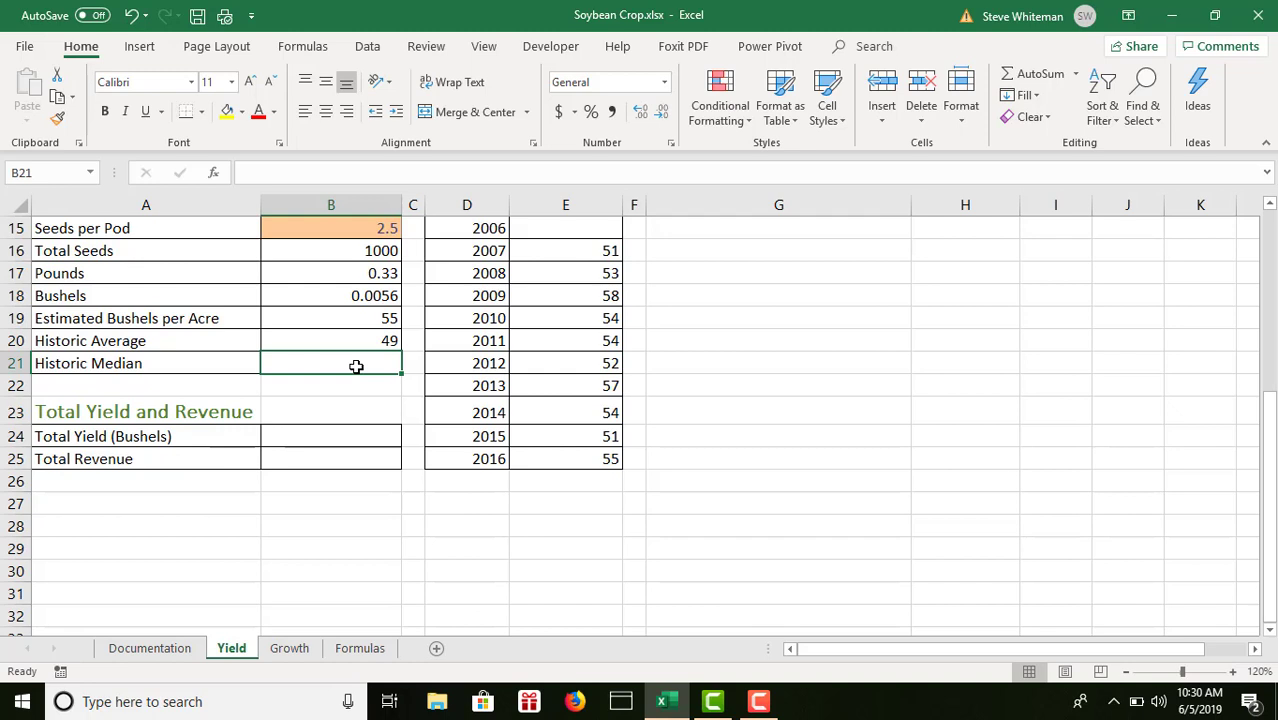
pyautogui.click(215, 177)
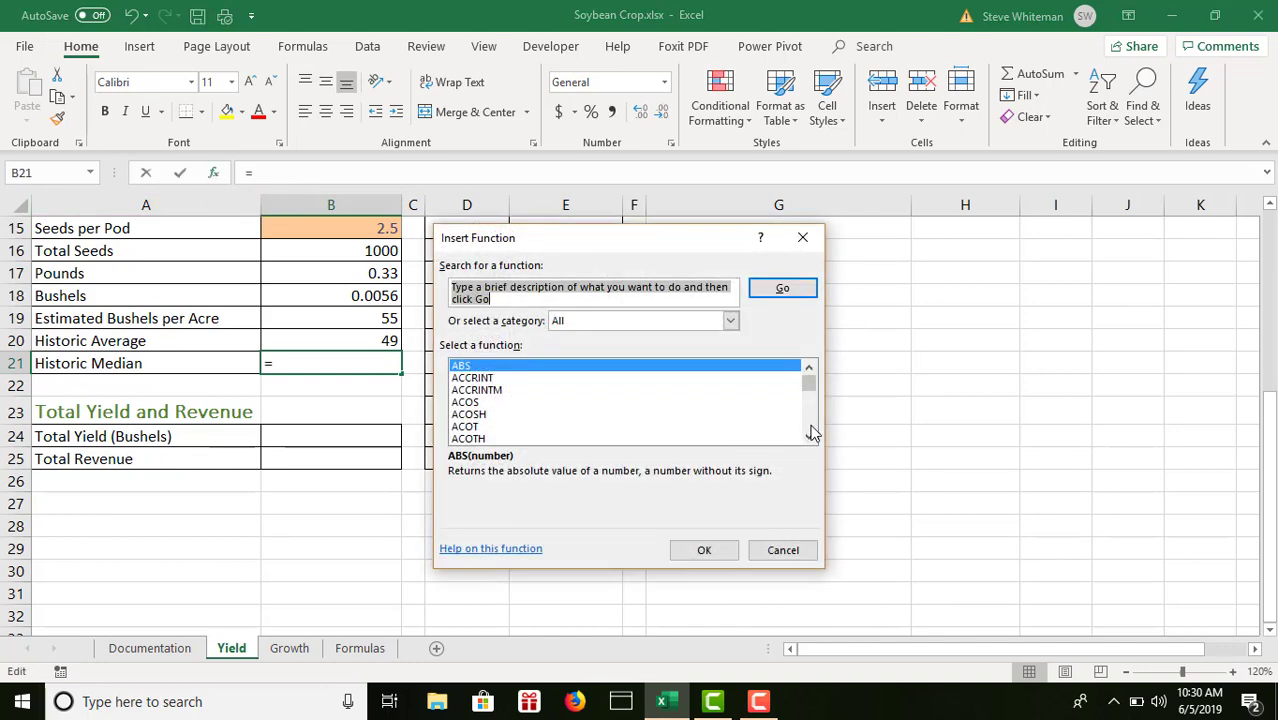
pyautogui.moveTo(808, 433); pyautogui.dragTo(812, 433)
pyautogui.scroll(7, 812, 388)
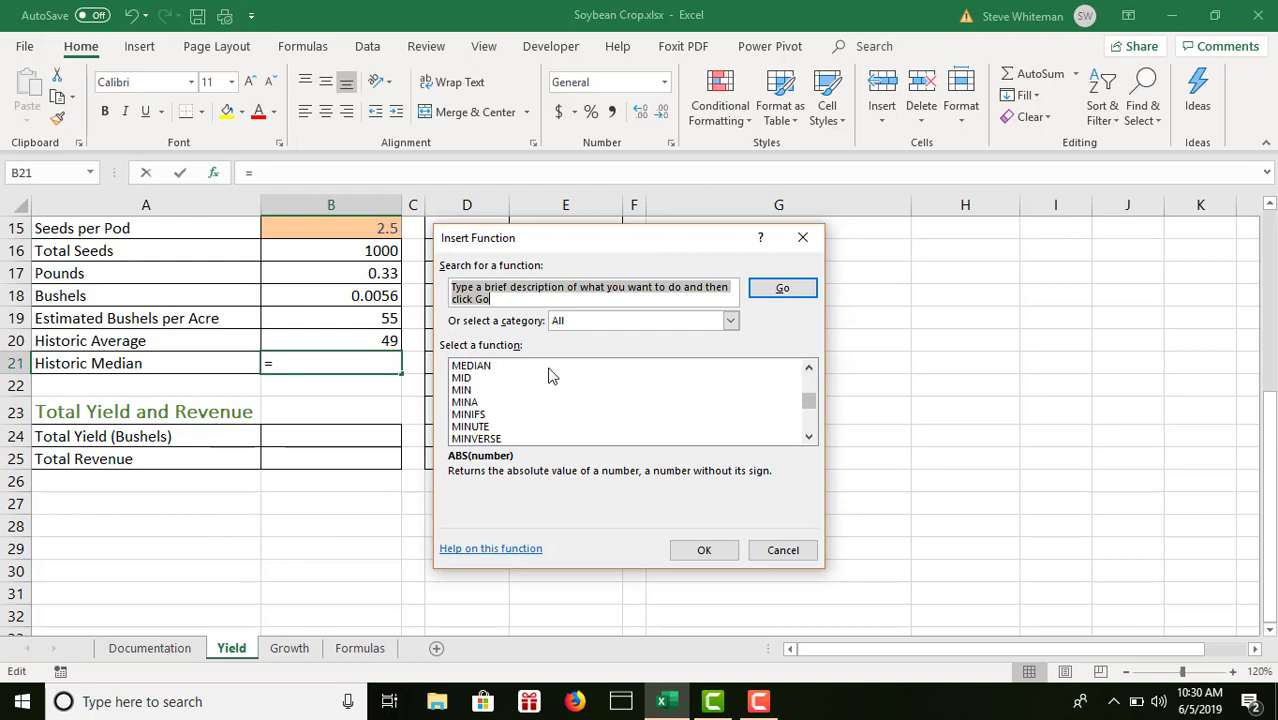
pyautogui.click(488, 367)
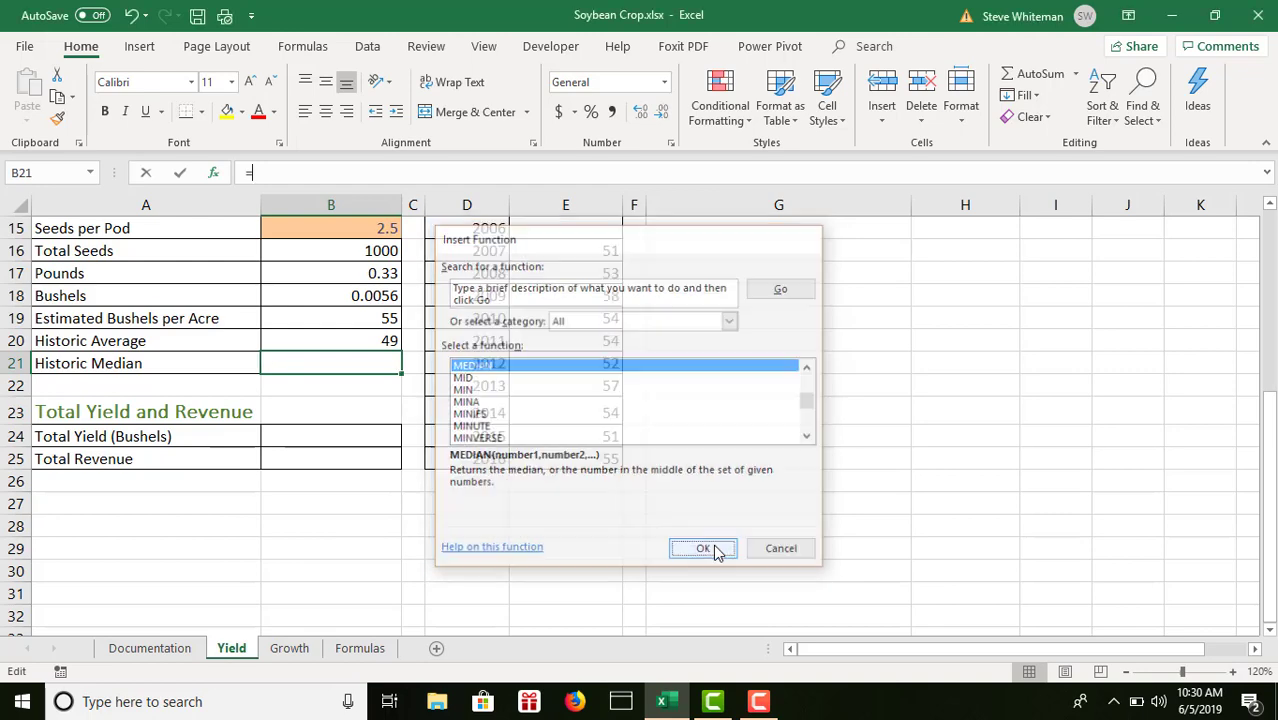
pyautogui.click(705, 550)
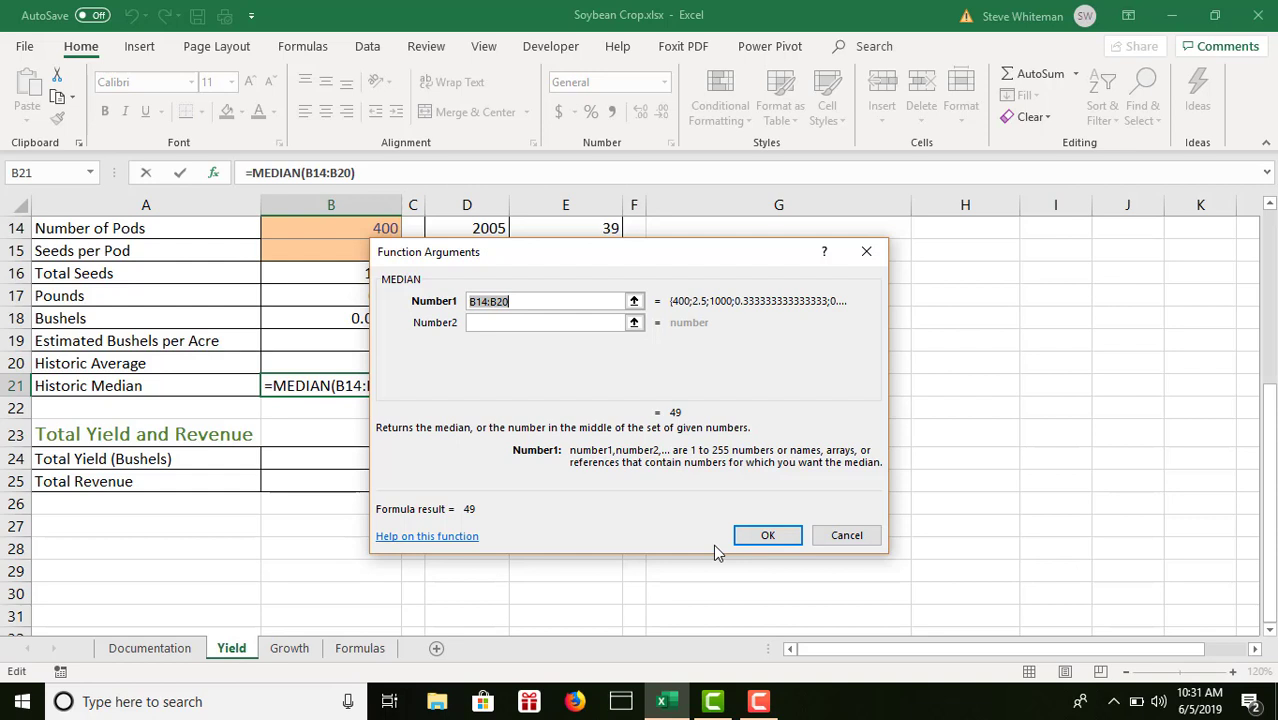
# - Set MEDIAN's first argument to the whole Soybean Yield column, E:E, and complete the Historic Median formula
pyautogui.press('Delete')
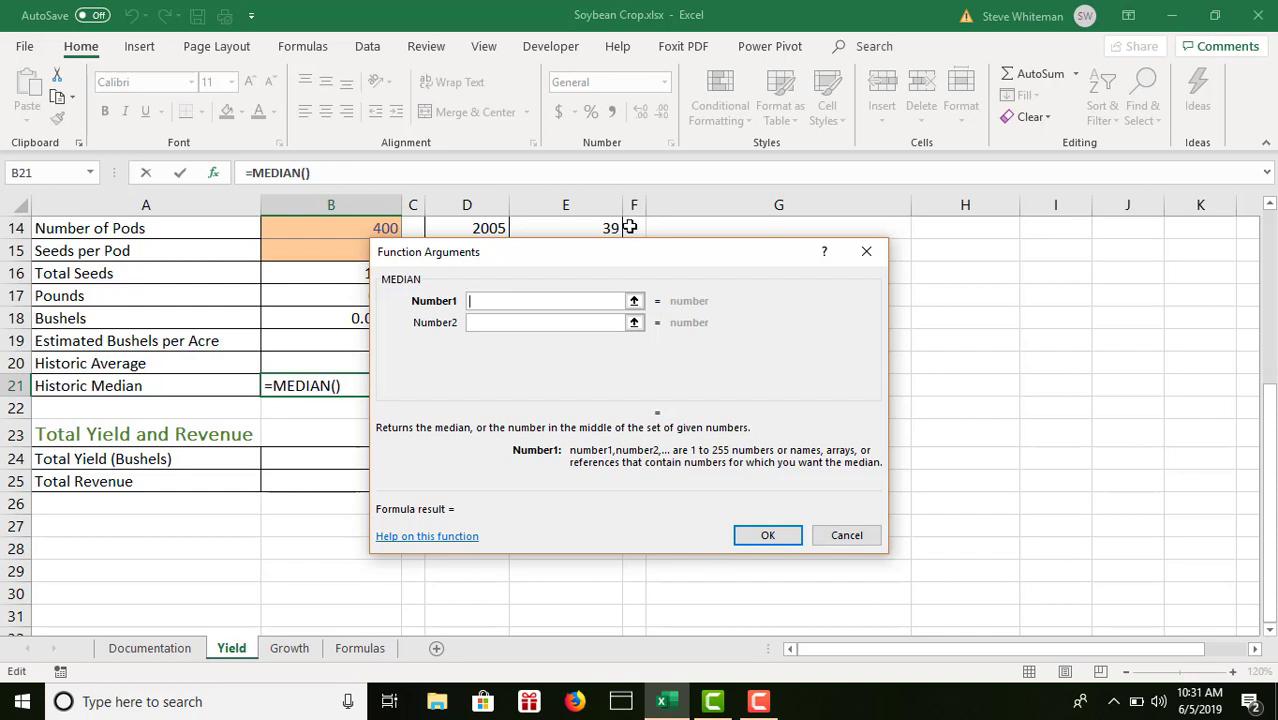
pyautogui.click(571, 200)
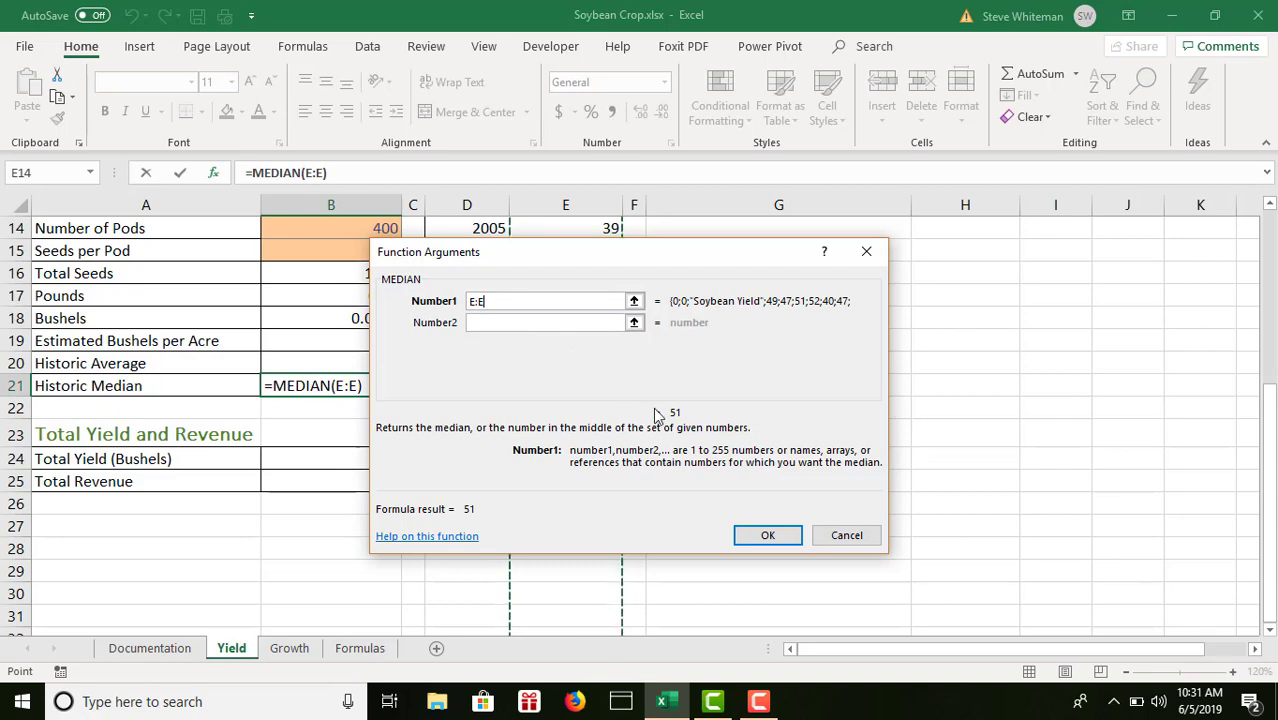
pyautogui.click(767, 536)
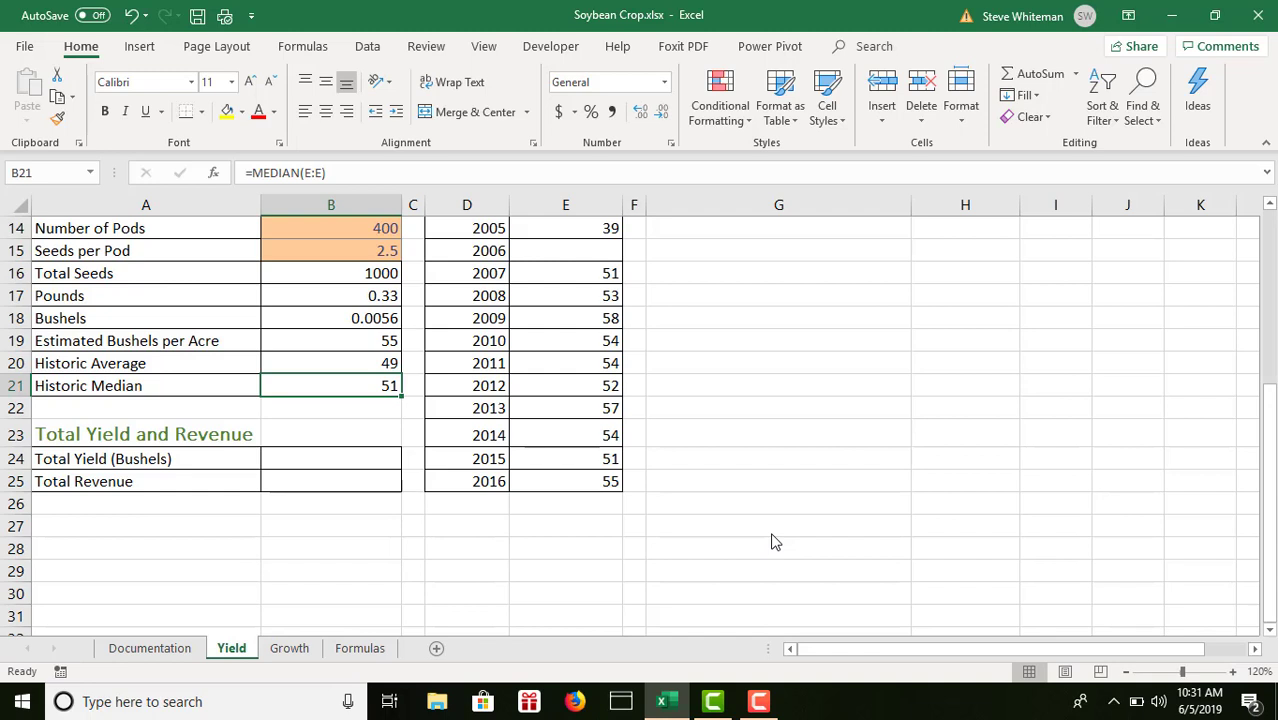
# - Calculate Total Yield in B24 by multiplying the estimated bushels per acre by the total crop acres with =B19*B4
pyautogui.click(363, 458)
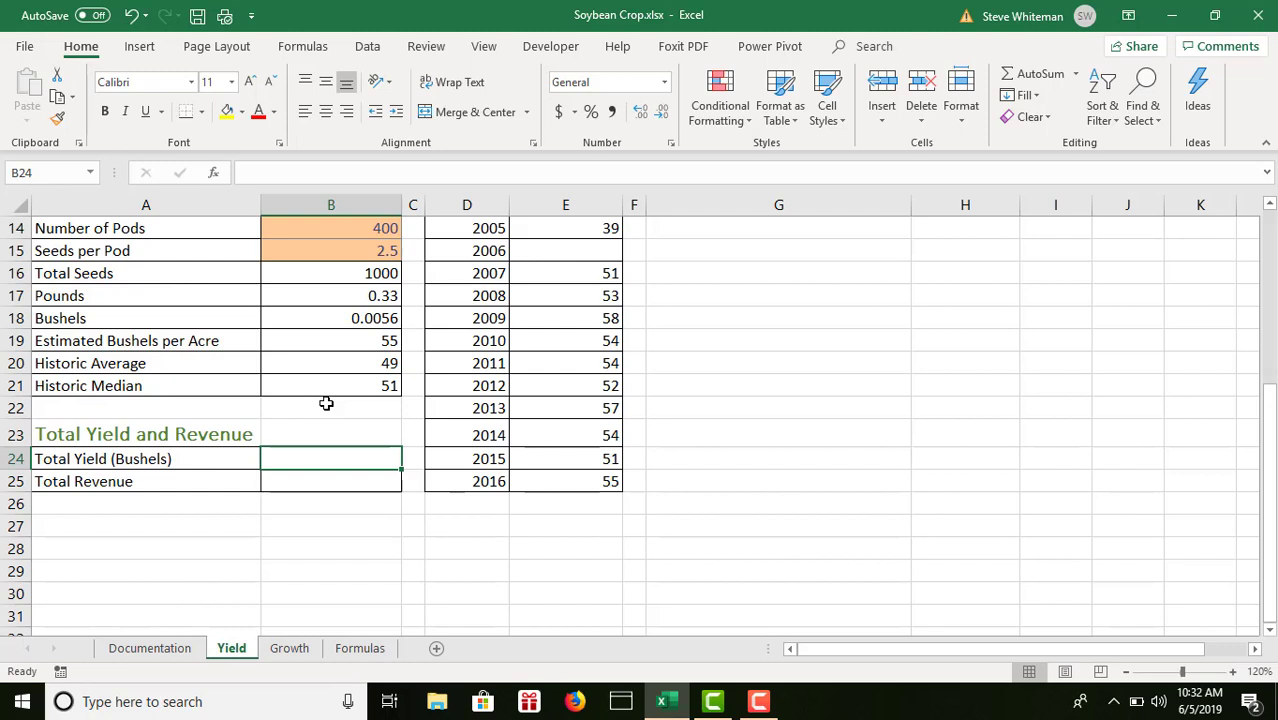
pyautogui.click(1270, 205)
pyautogui.moveTo(1270, 205); pyautogui.dragTo(1270, 205)
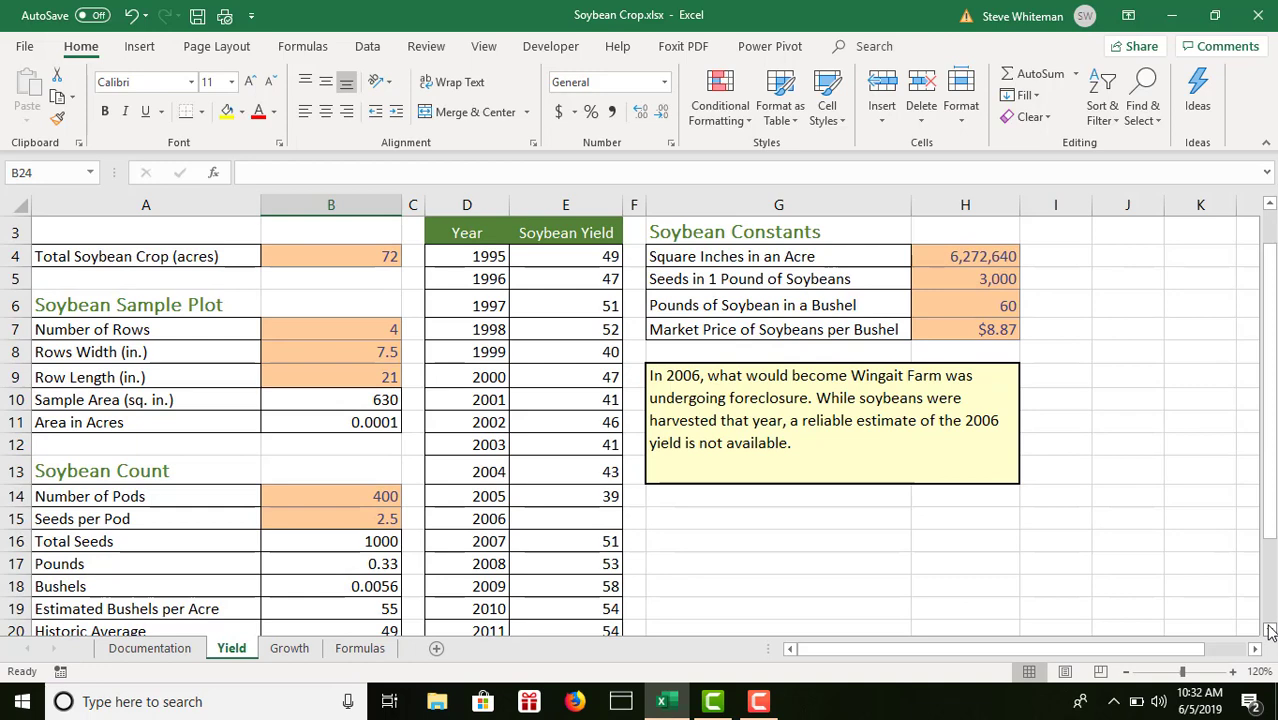
pyautogui.moveTo(1270, 630); pyautogui.dragTo(1270, 630)
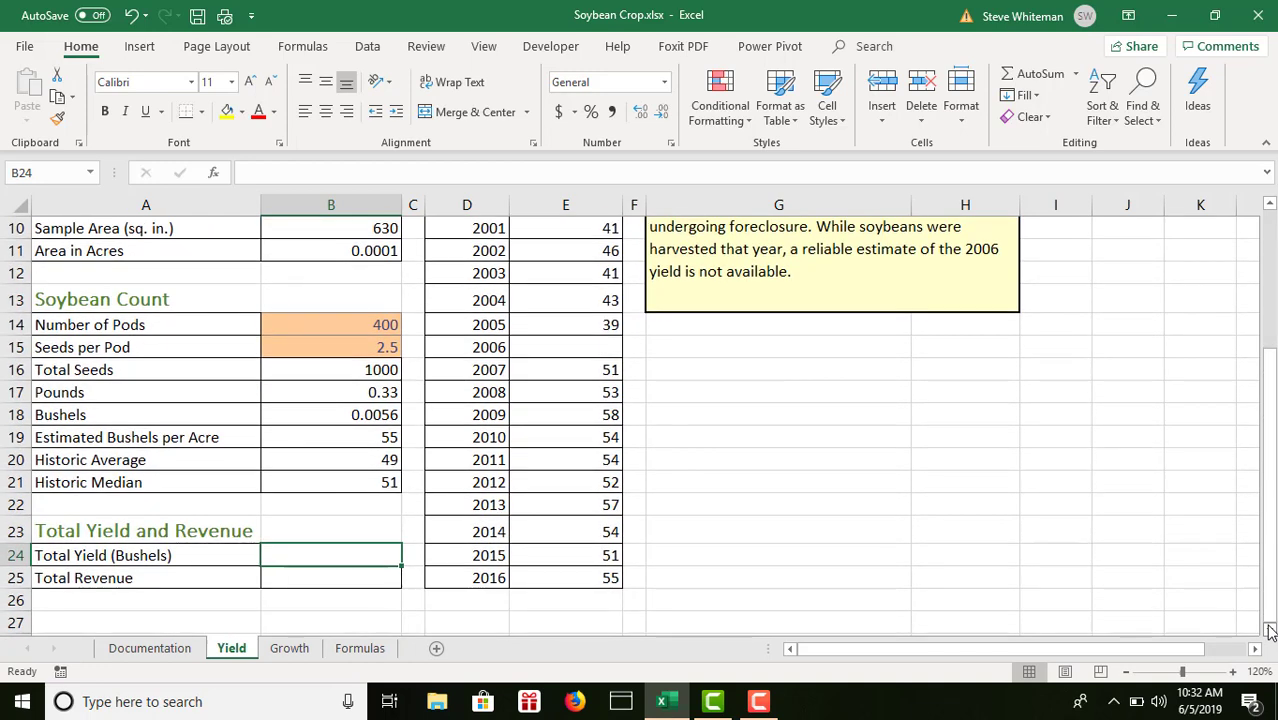
pyautogui.click(1270, 630)
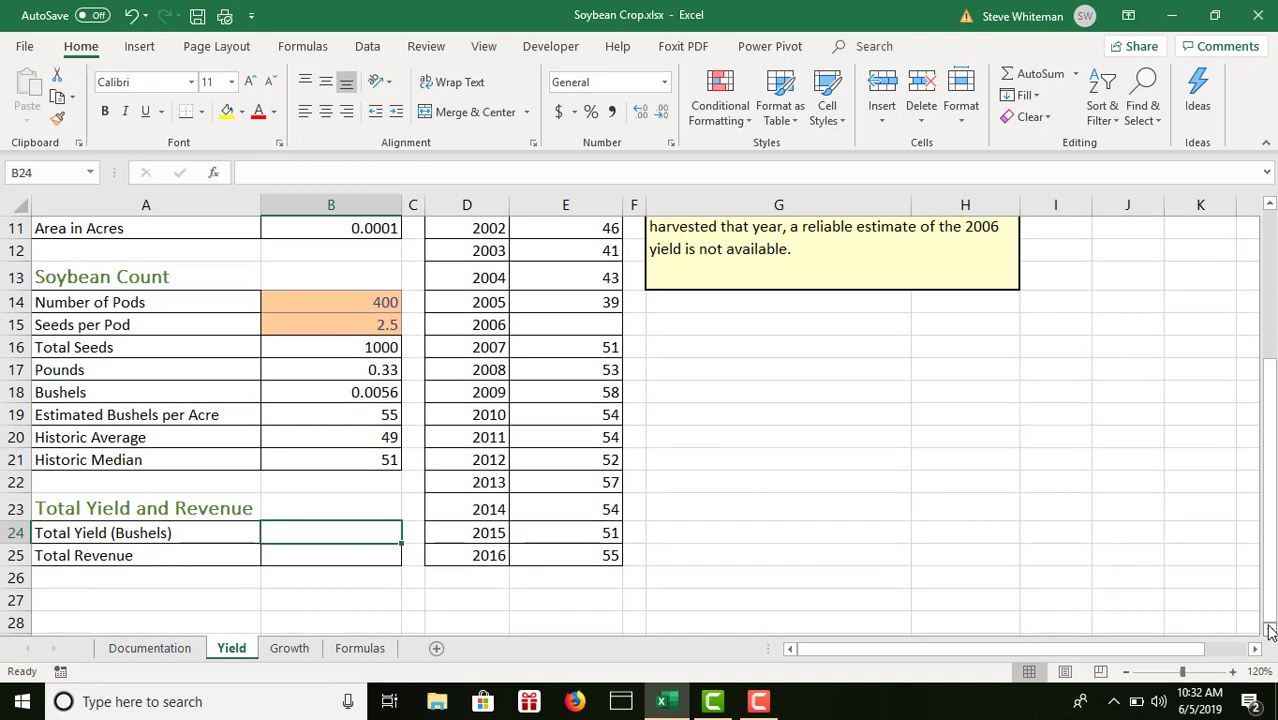
pyautogui.write('=')
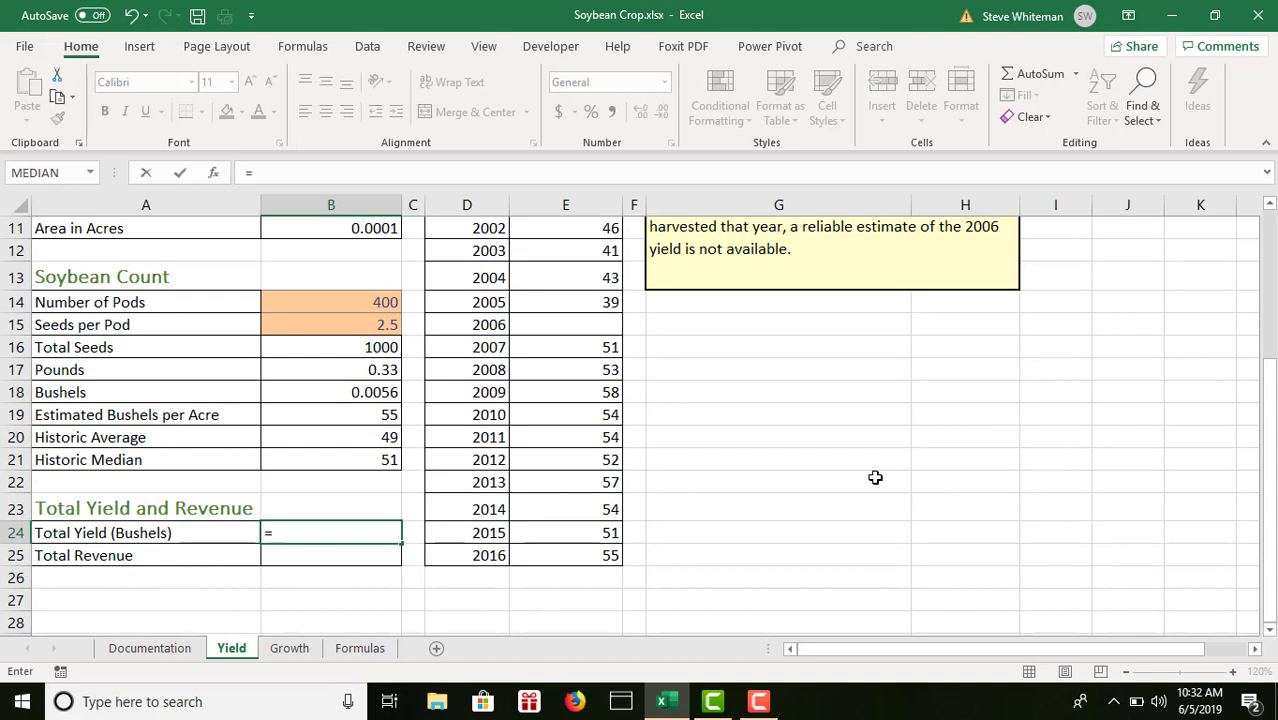
pyautogui.click(391, 415)
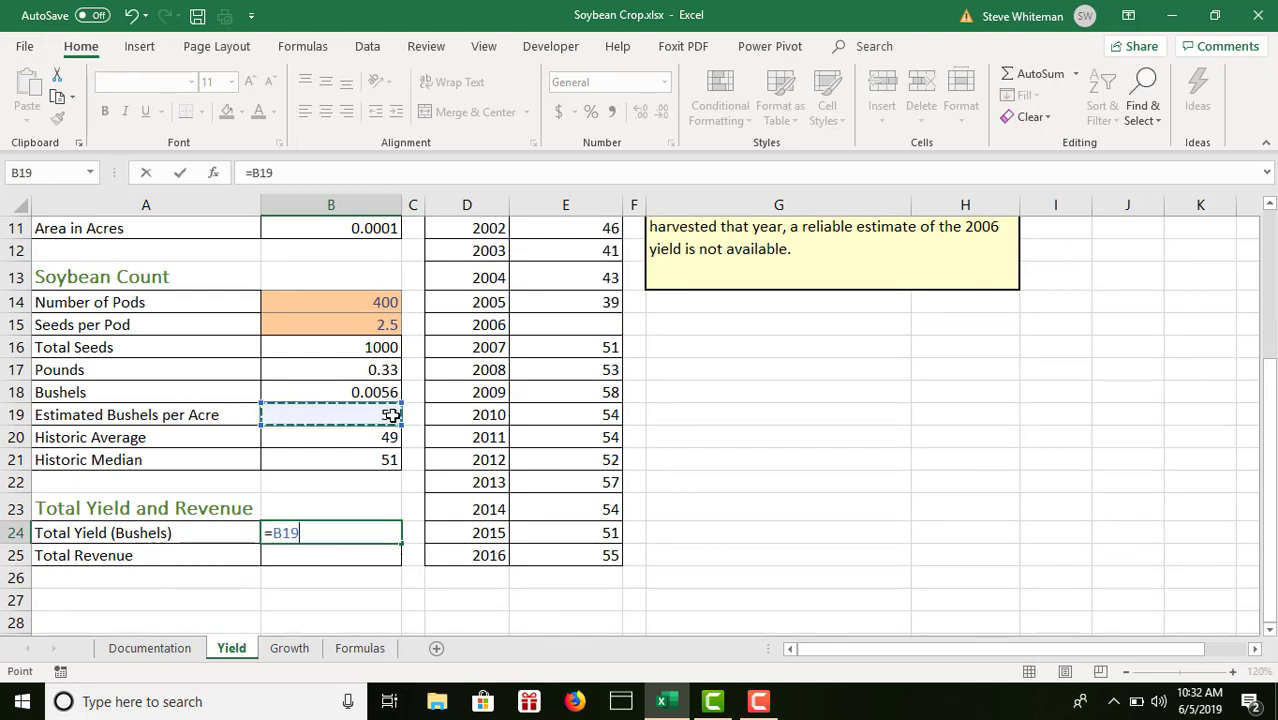
pyautogui.write('*')
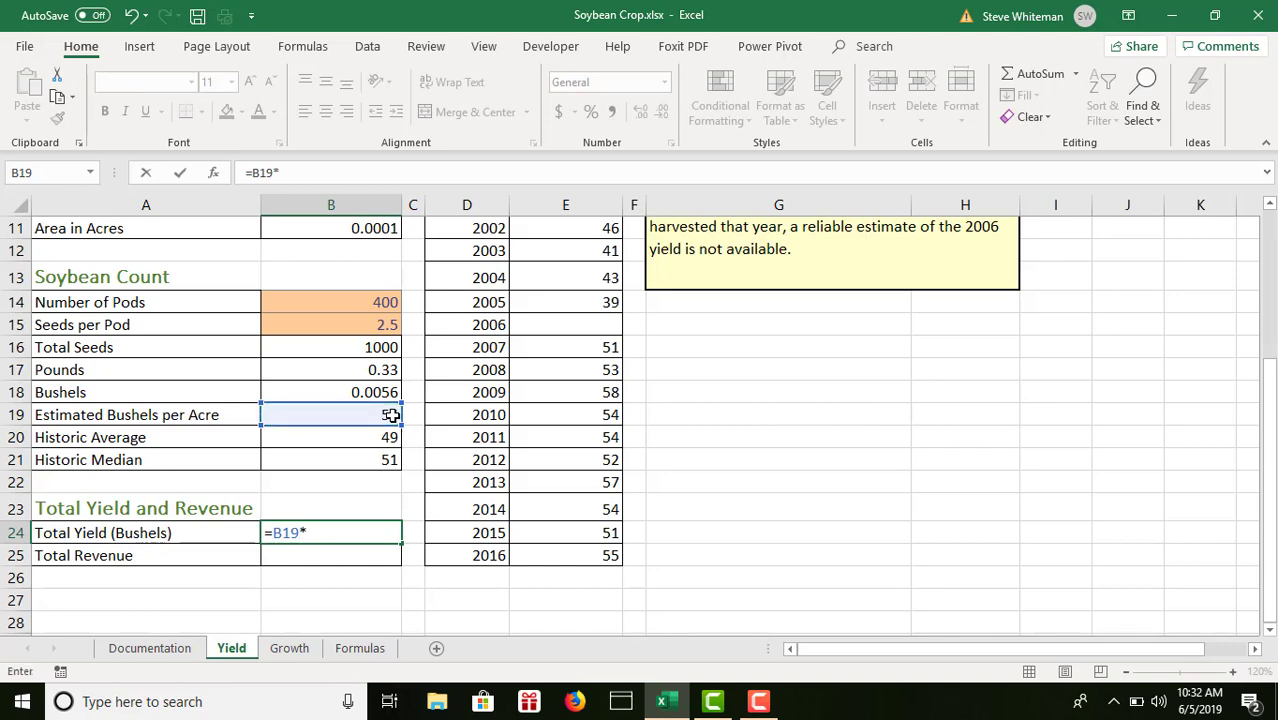
pyautogui.click(1269, 205)
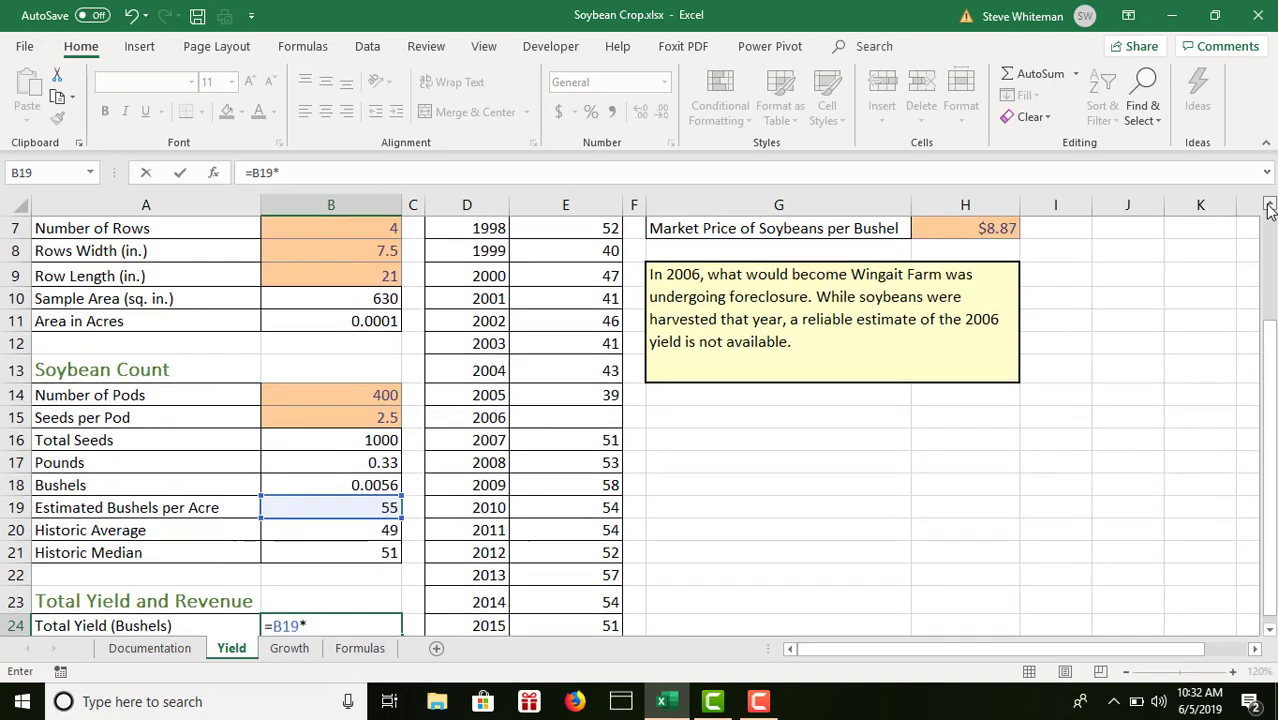
pyautogui.click(1269, 205)
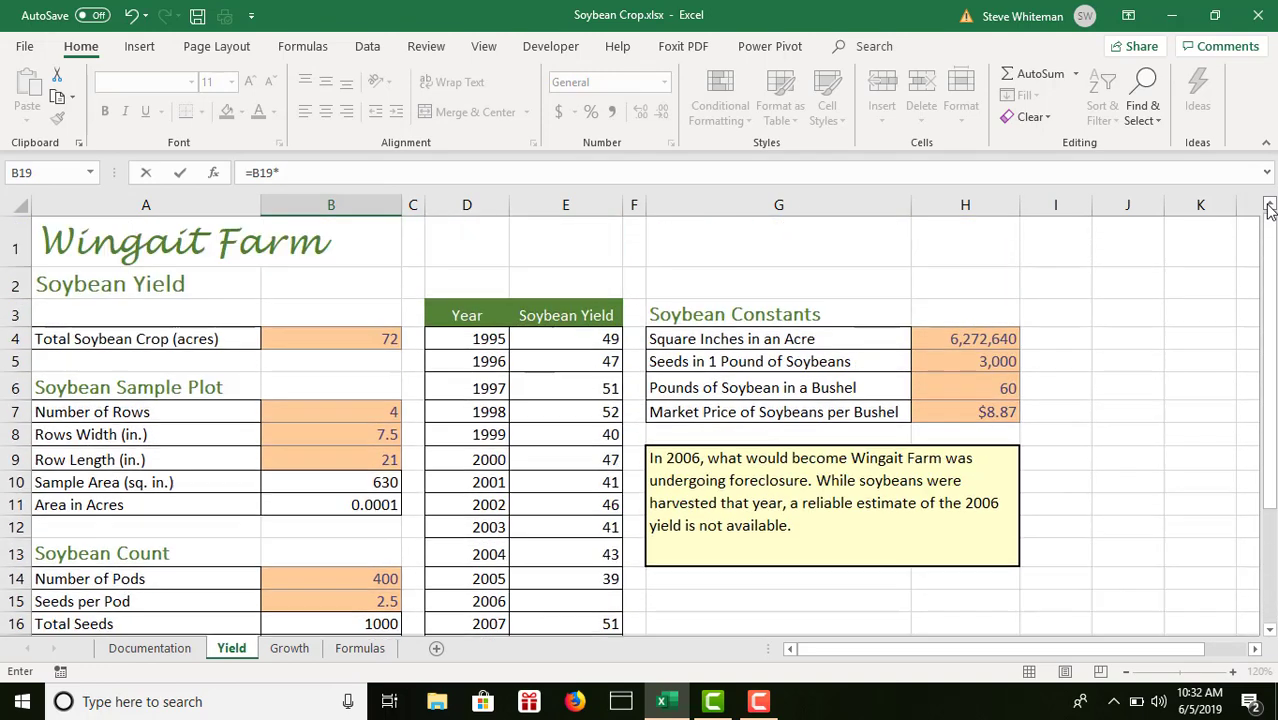
pyautogui.click(369, 337)
pyautogui.press('Return')
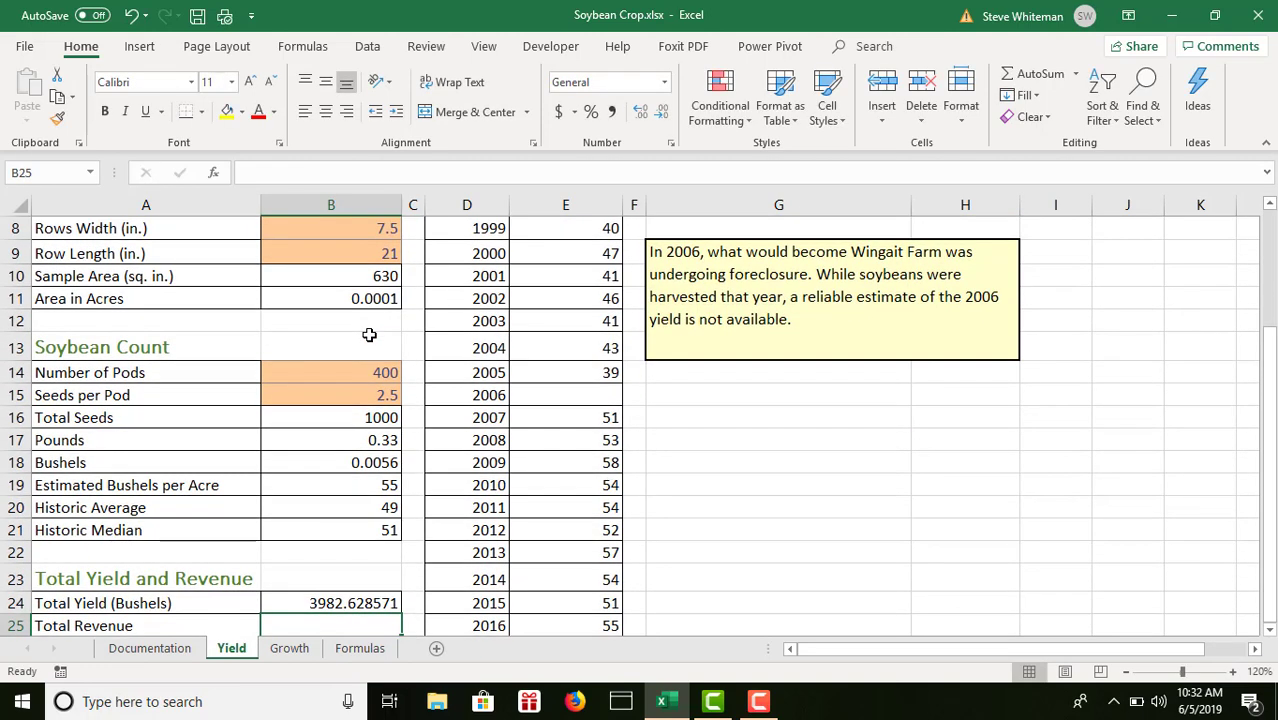
# - Display the Total Yield value in B24 as a whole number without decimals
pyautogui.press('Down')
pyautogui.press('Down')
pyautogui.press('Up')
pyautogui.press('Up')
pyautogui.press('Up')
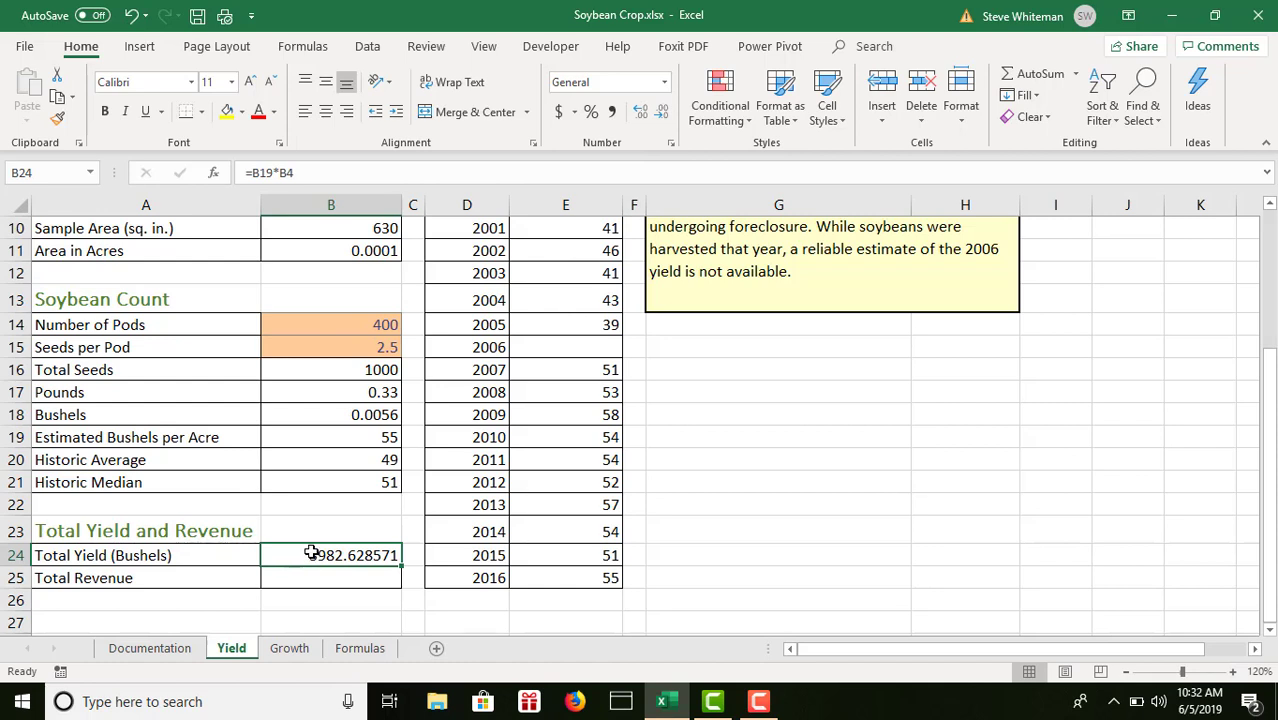
pyautogui.click(663, 115)
pyautogui.click(663, 115)
pyautogui.click(663, 115)
pyautogui.click(663, 115)
pyautogui.click(663, 115)
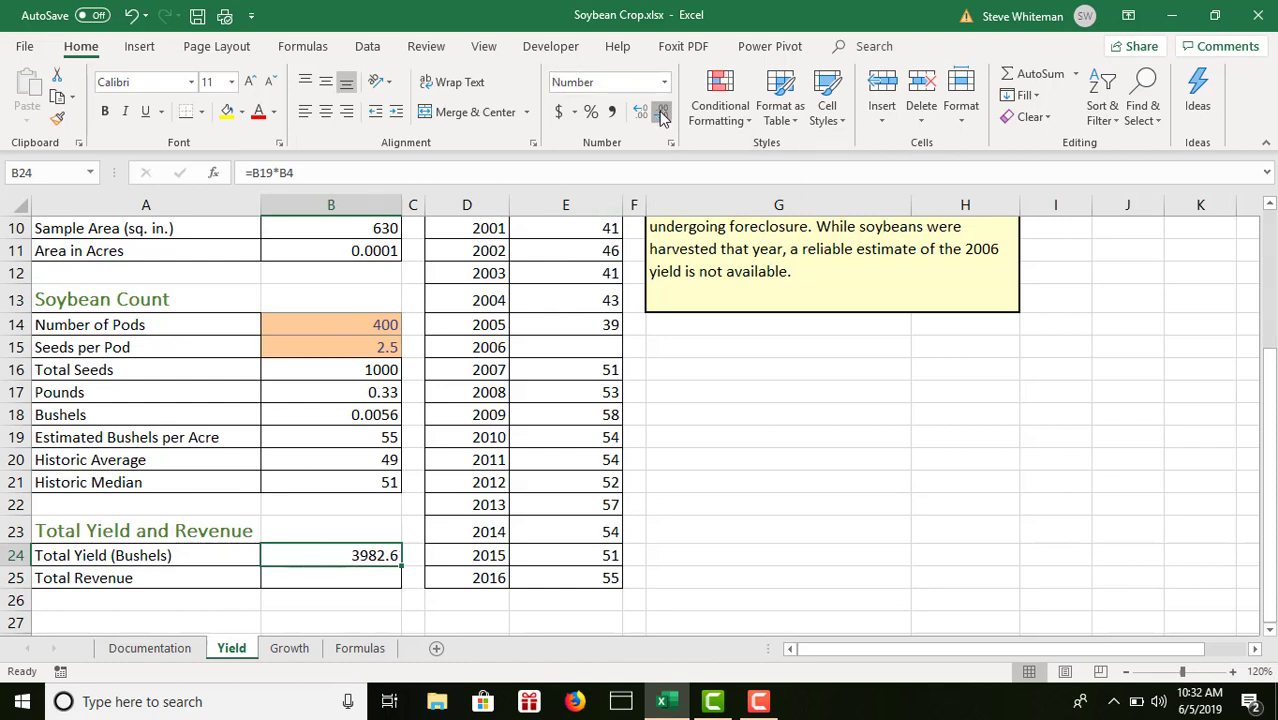
pyautogui.click(663, 115)
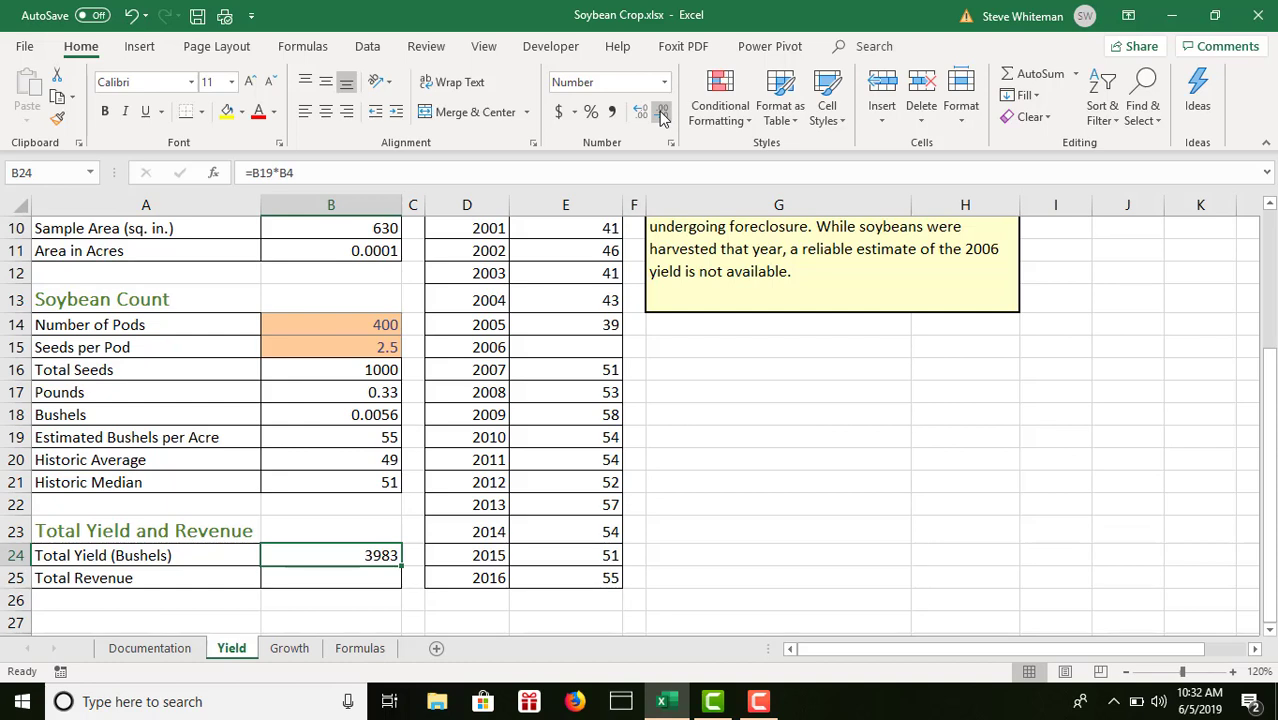
# - Calculate Total Revenue in B25 from total yield and market price with =B24*H7, and give the cell the Accounting number format
pyautogui.click(377, 576)
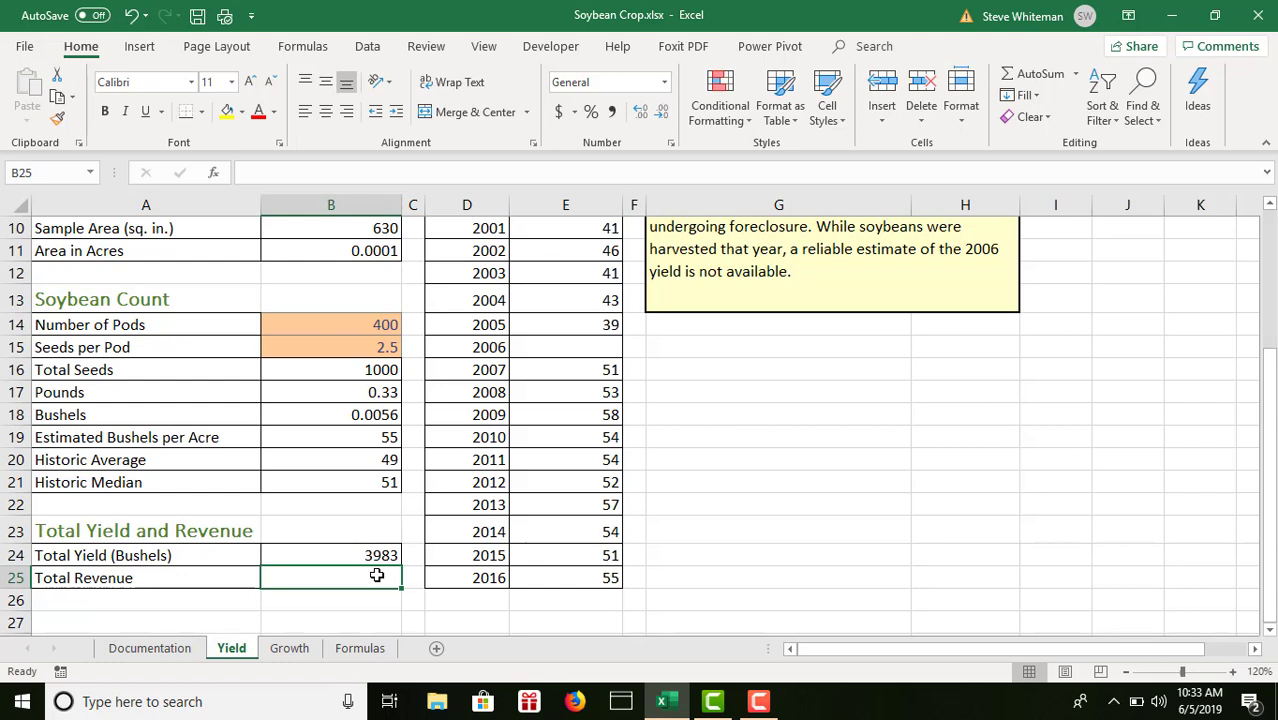
pyautogui.write('=')
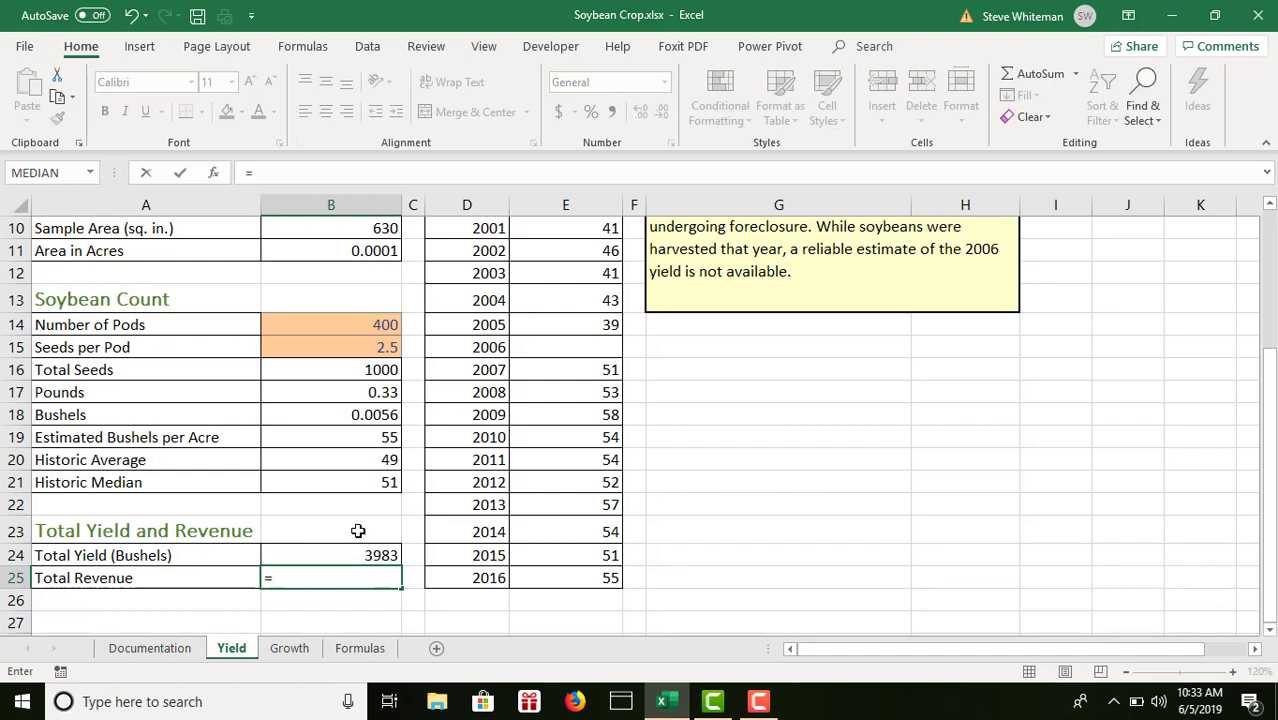
pyautogui.click(363, 553)
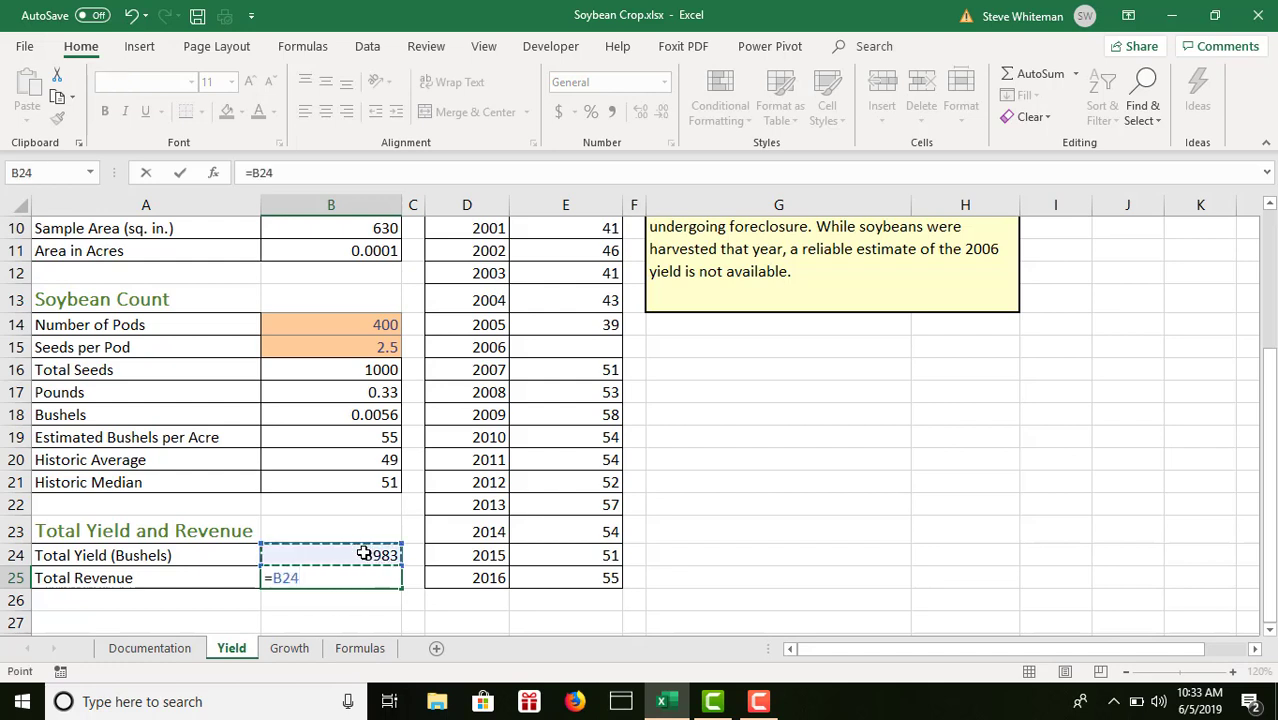
pyautogui.write('*')
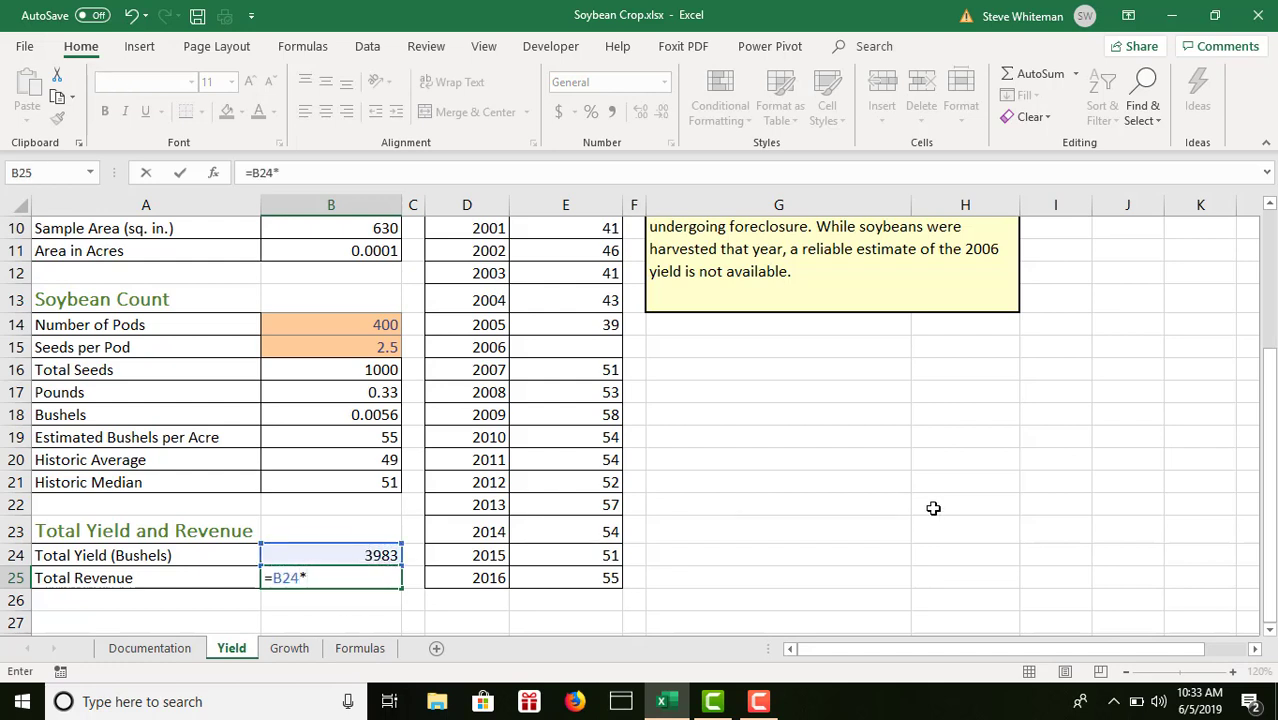
pyautogui.click(1273, 244)
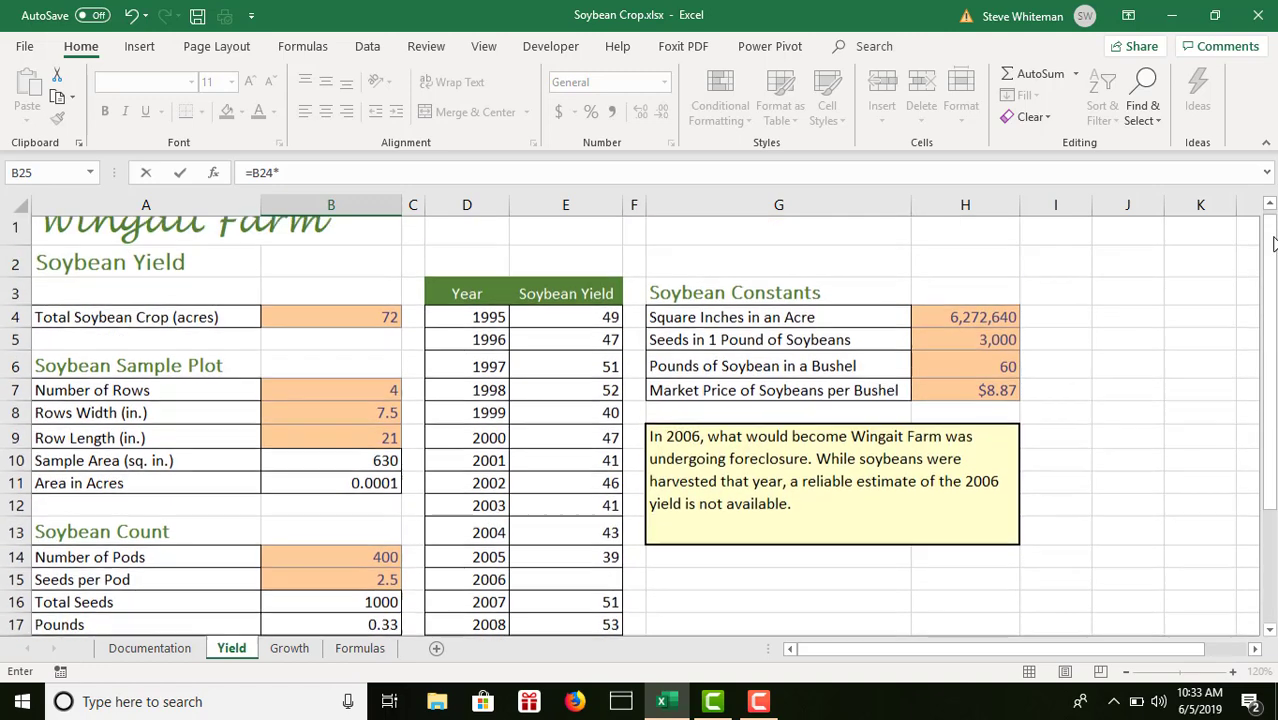
pyautogui.click(972, 409)
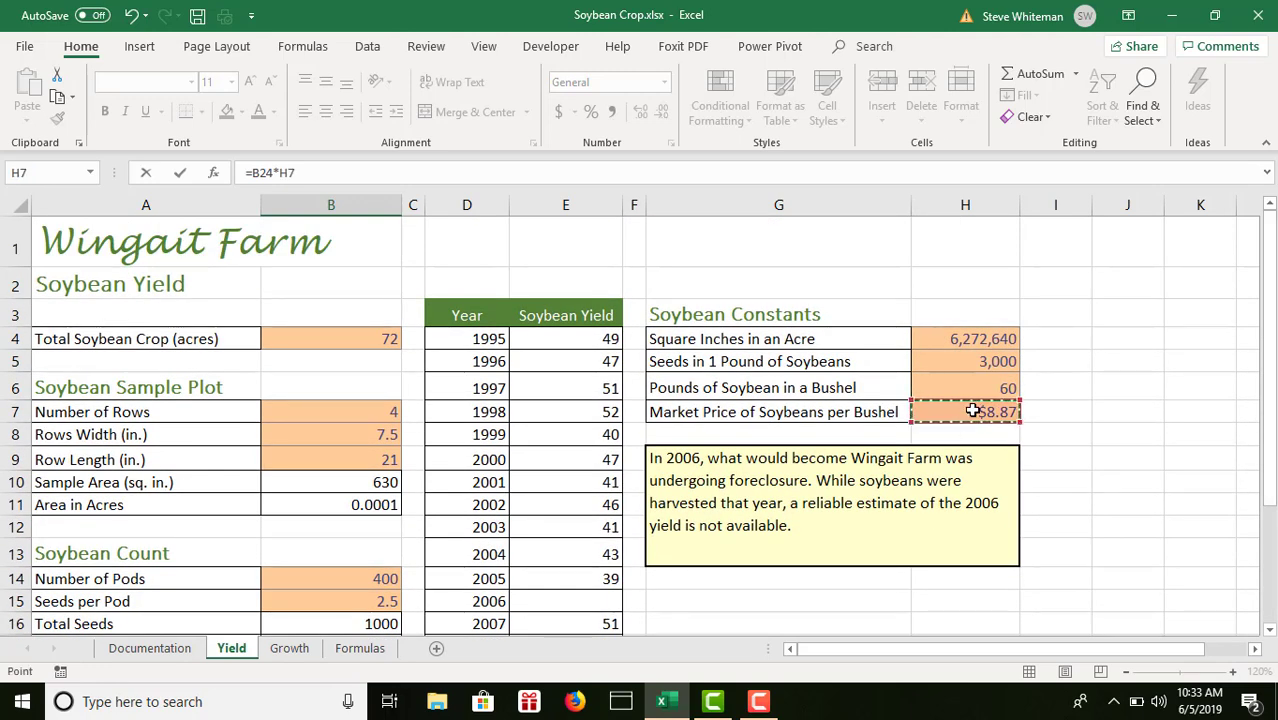
pyautogui.press('Return')
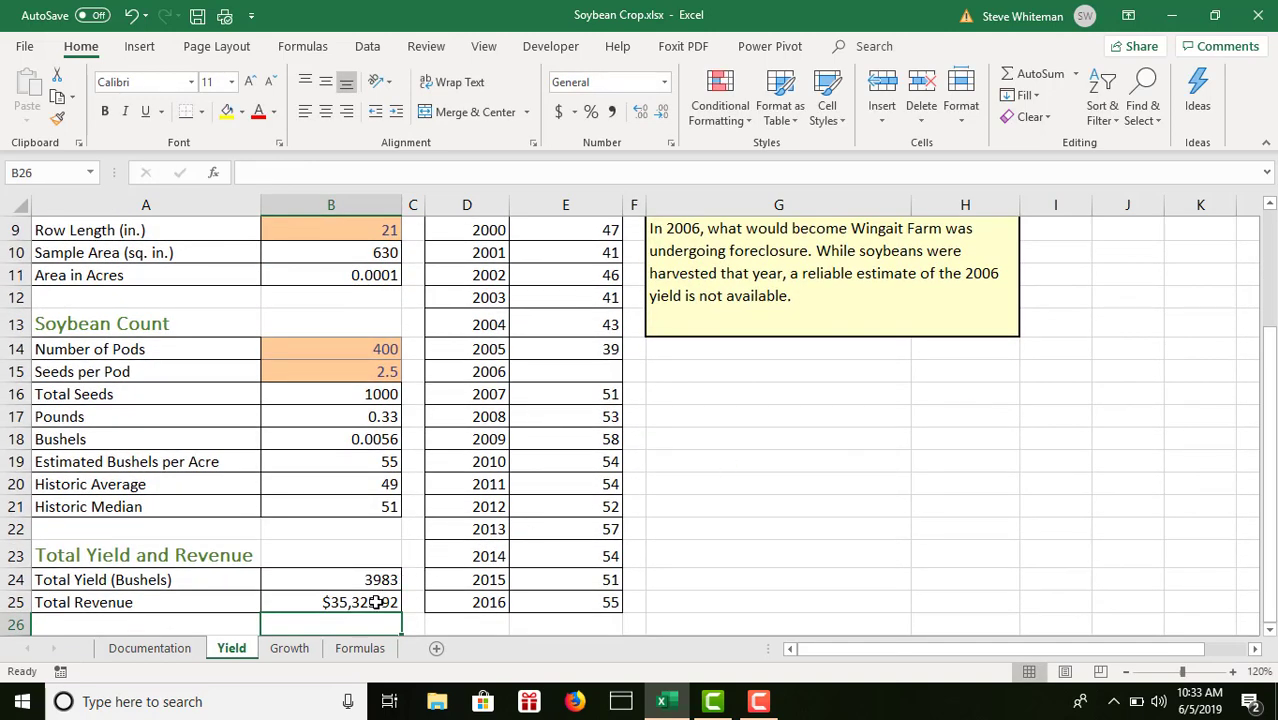
pyautogui.click(376, 602)
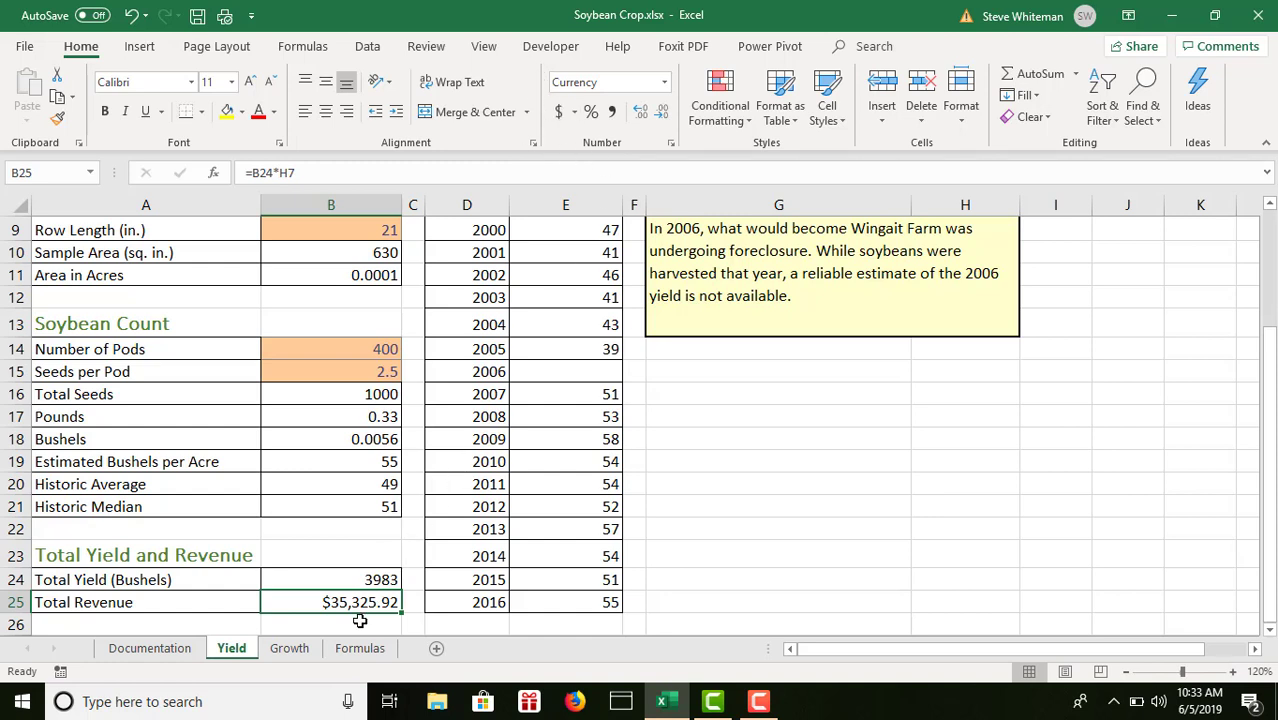
pyautogui.click(560, 112)
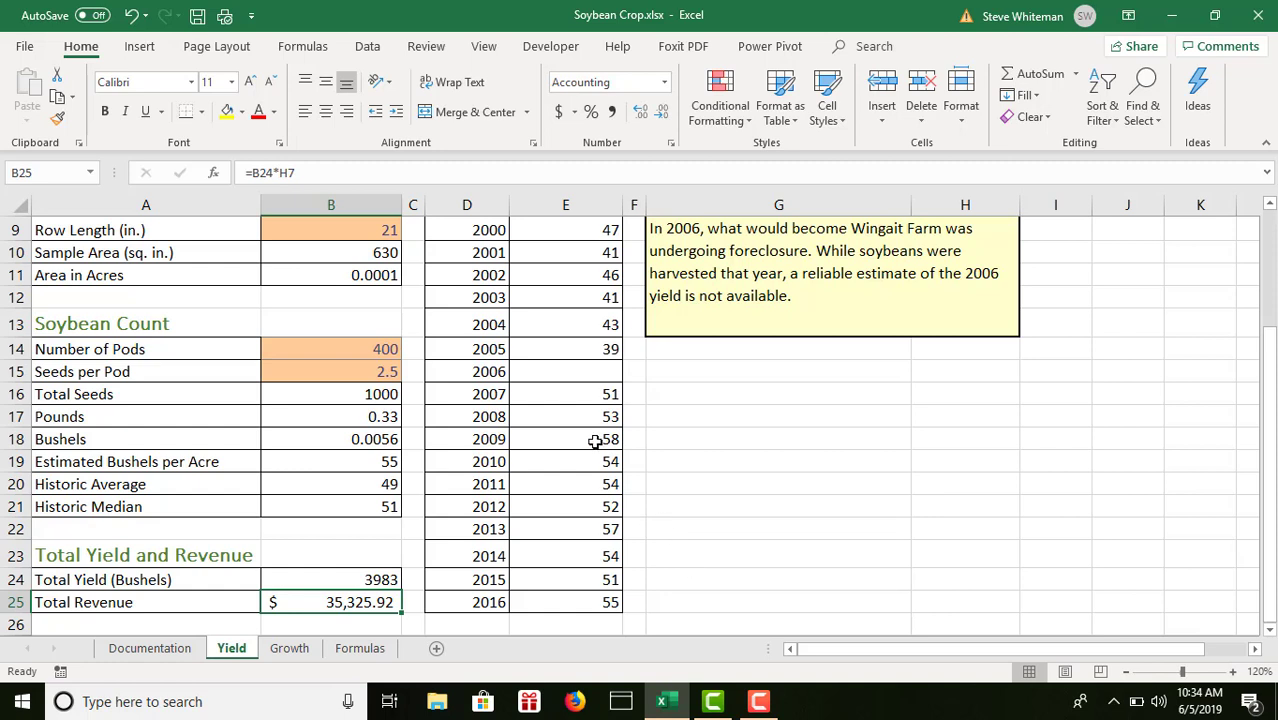
# - Apply the Calculation cell style to the Sample Area and Area in Acres values in B10:B11
pyautogui.click(368, 253)
pyautogui.moveTo(368, 253); pyautogui.dragTo(377, 276)
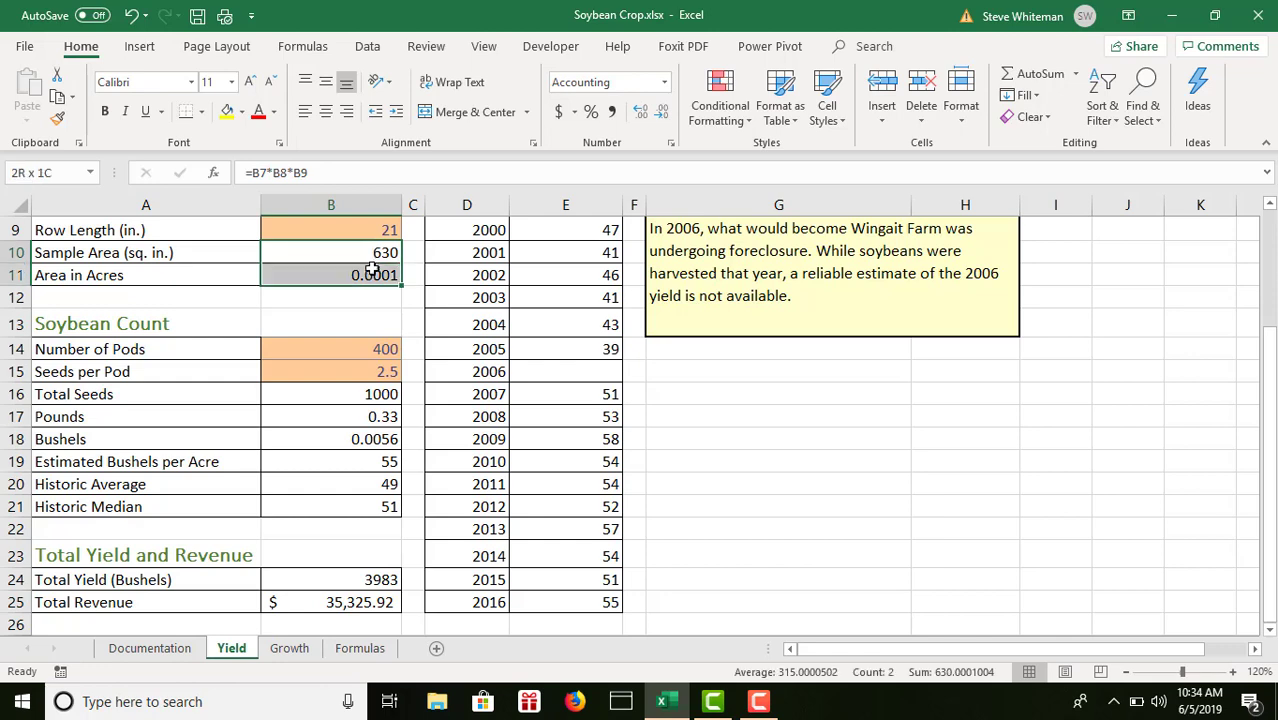
pyautogui.click(840, 120)
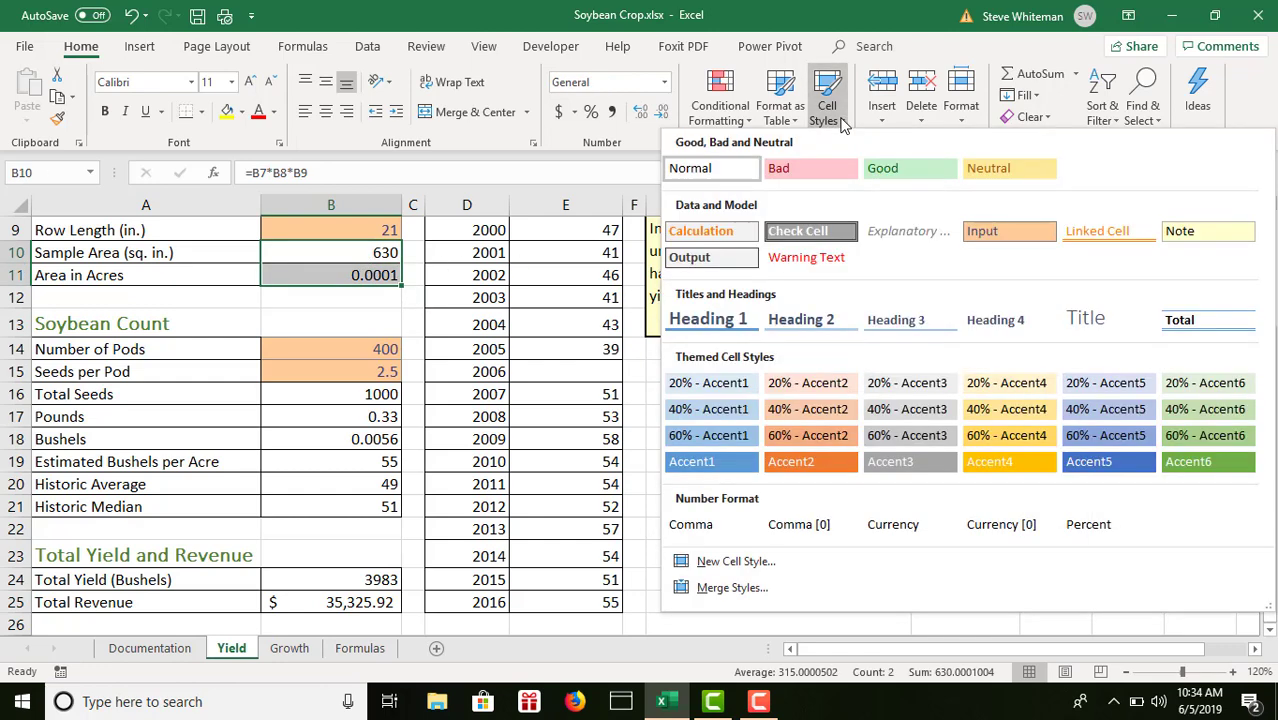
pyautogui.click(699, 240)
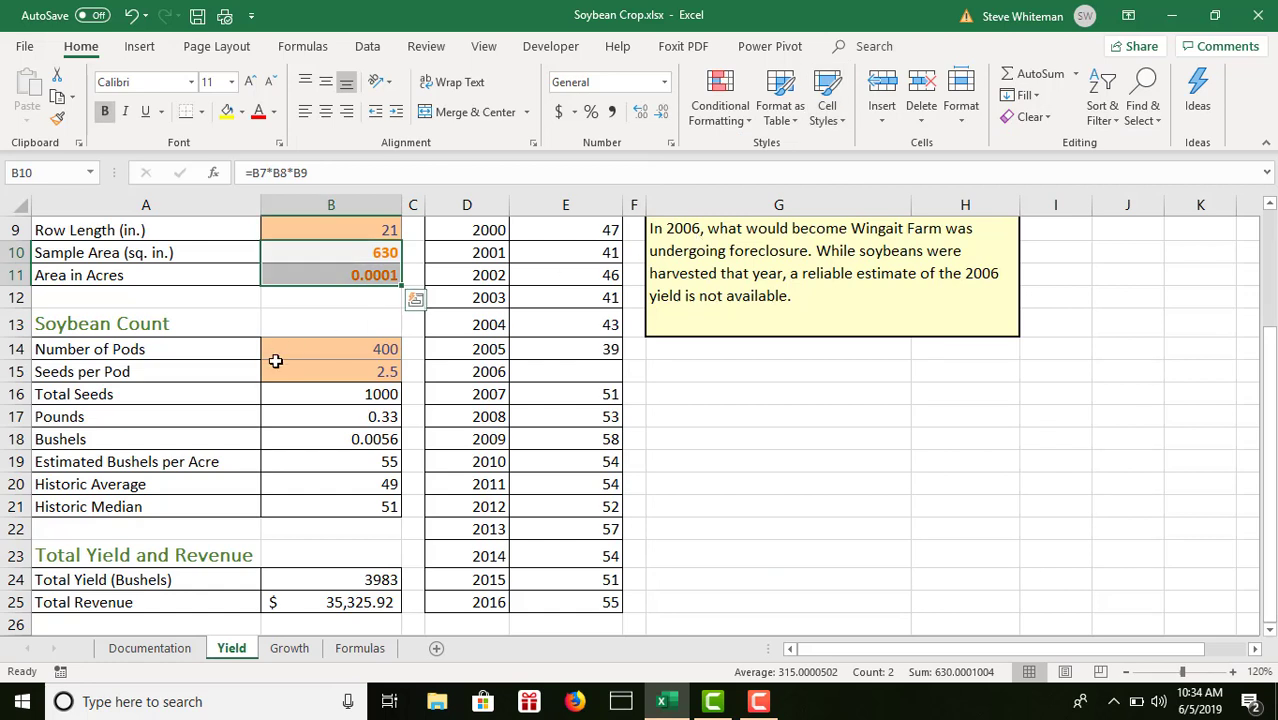
# - Apply the Calculation cell style to the soybean count results from Total Seeds through Historic Median in B16:B21
pyautogui.moveTo(357, 394); pyautogui.dragTo(352, 498)
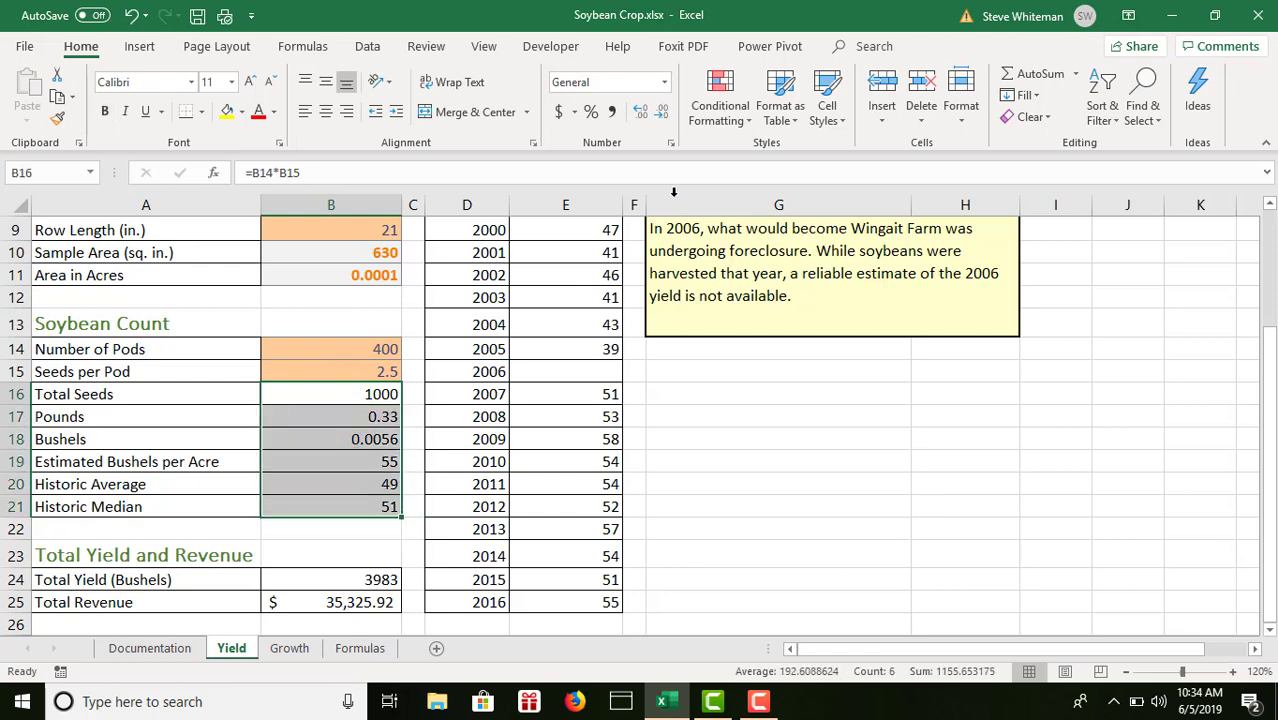
pyautogui.click(827, 108)
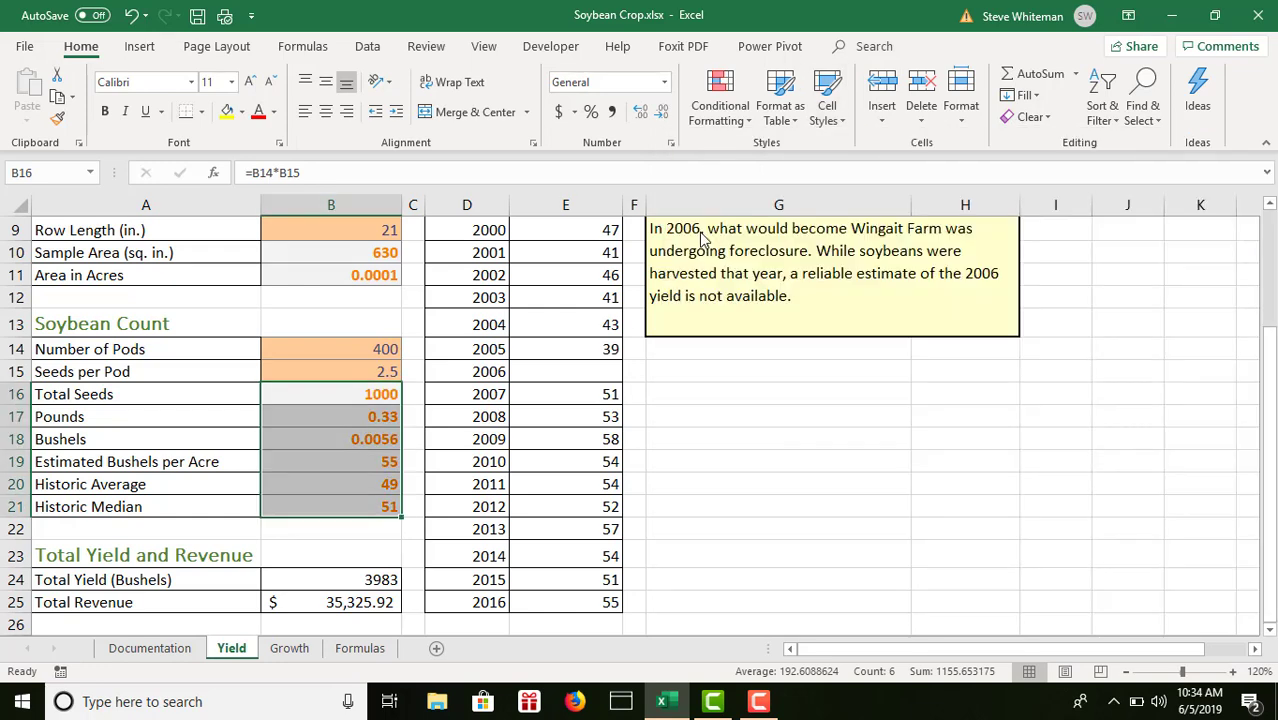
pyautogui.click(705, 236)
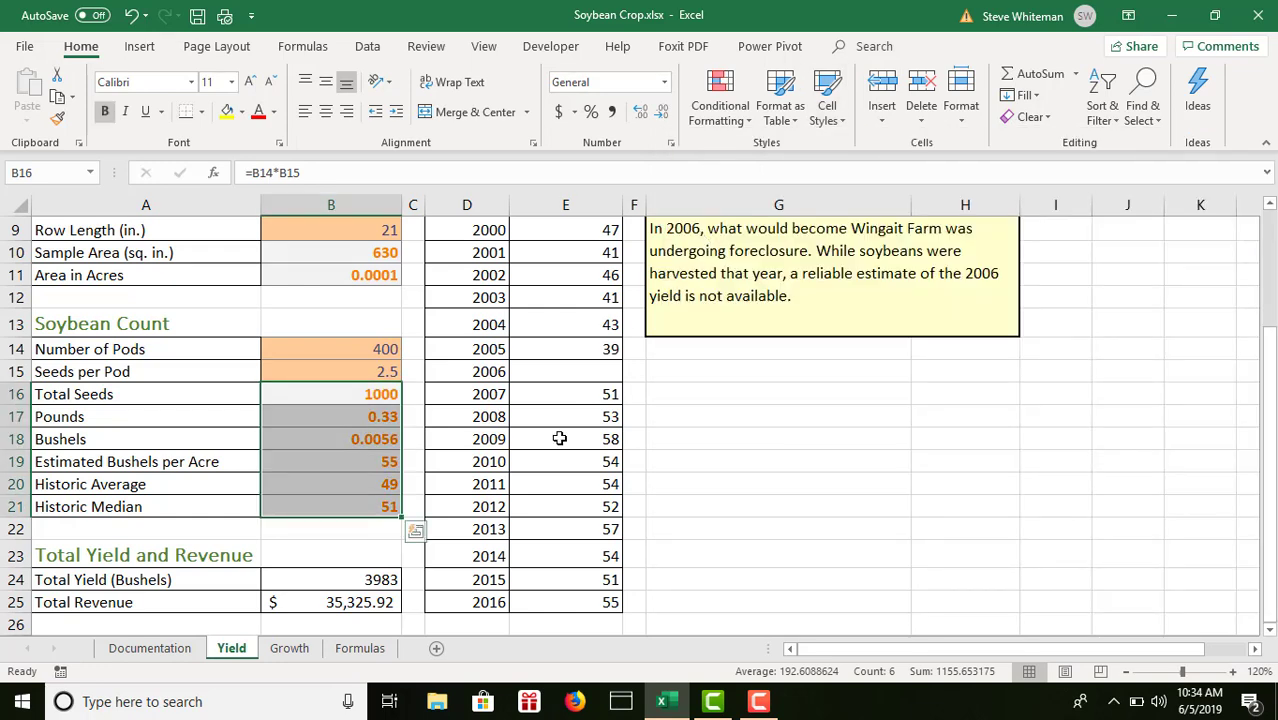
# - Apply the Calculation cell style to the Total Yield and Total Revenue values in B24:B25
pyautogui.click(352, 580)
pyautogui.moveTo(352, 580); pyautogui.dragTo(350, 602)
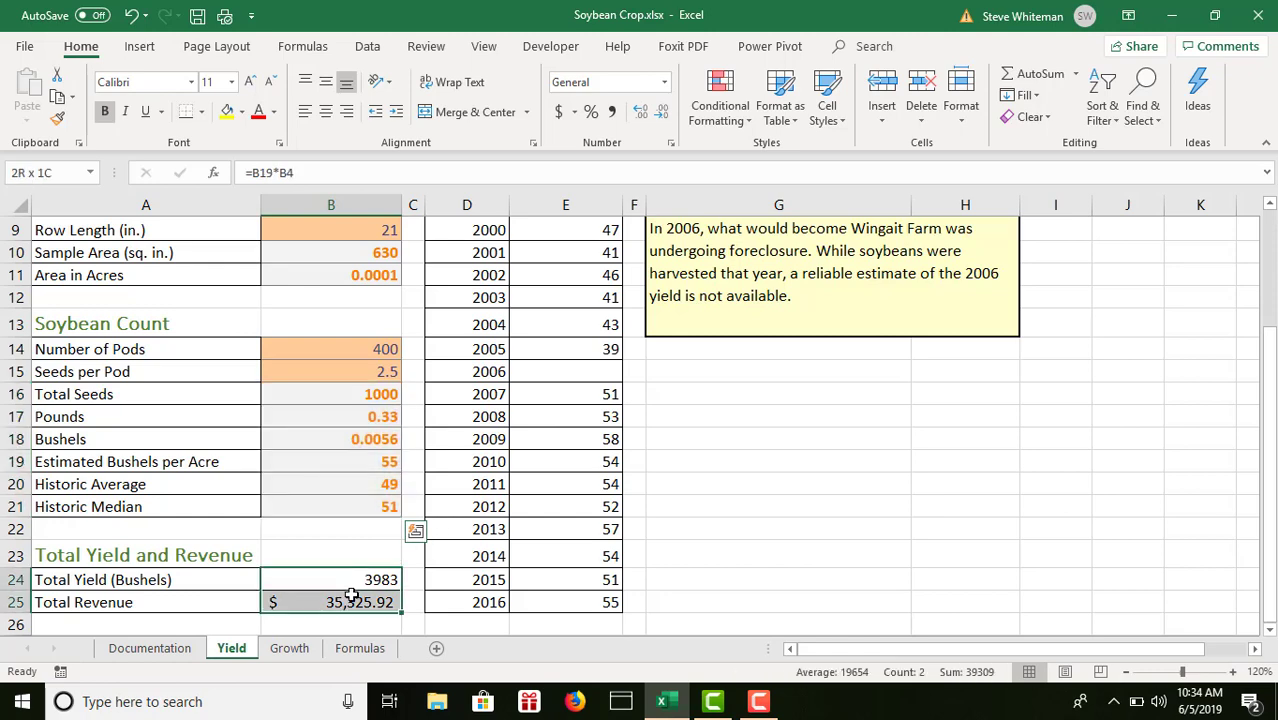
pyautogui.click(827, 112)
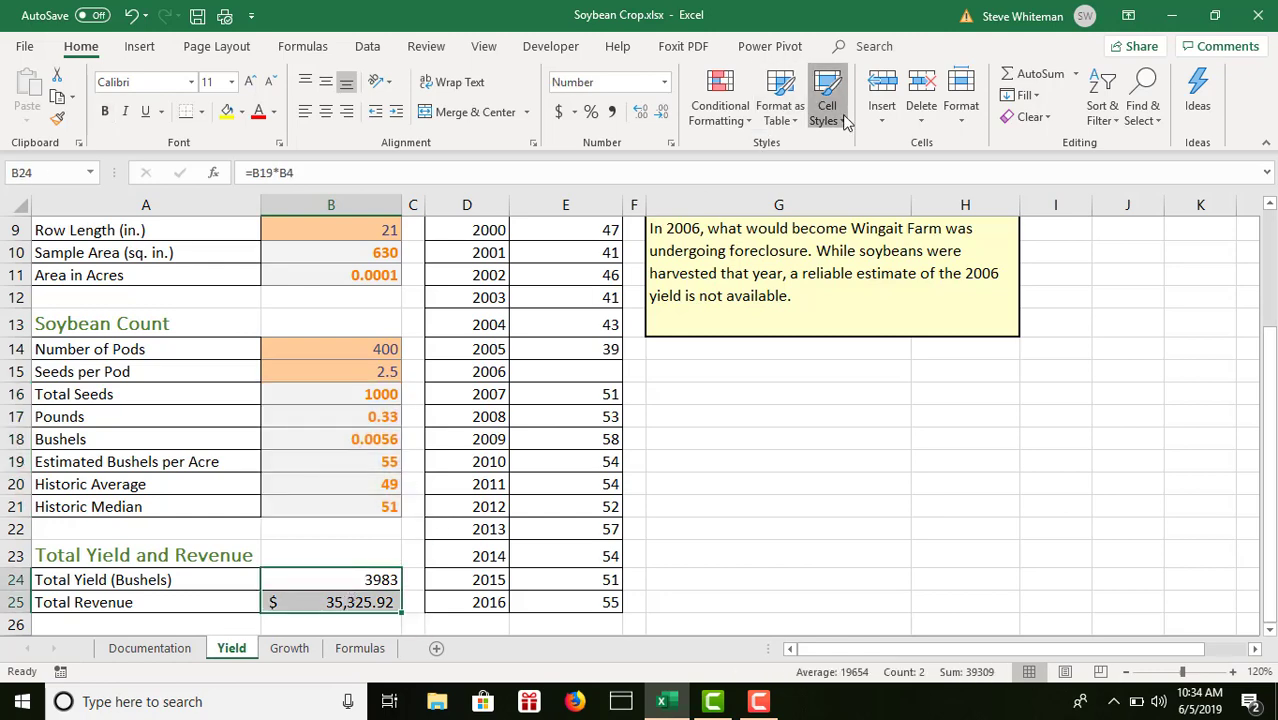
pyautogui.click(688, 236)
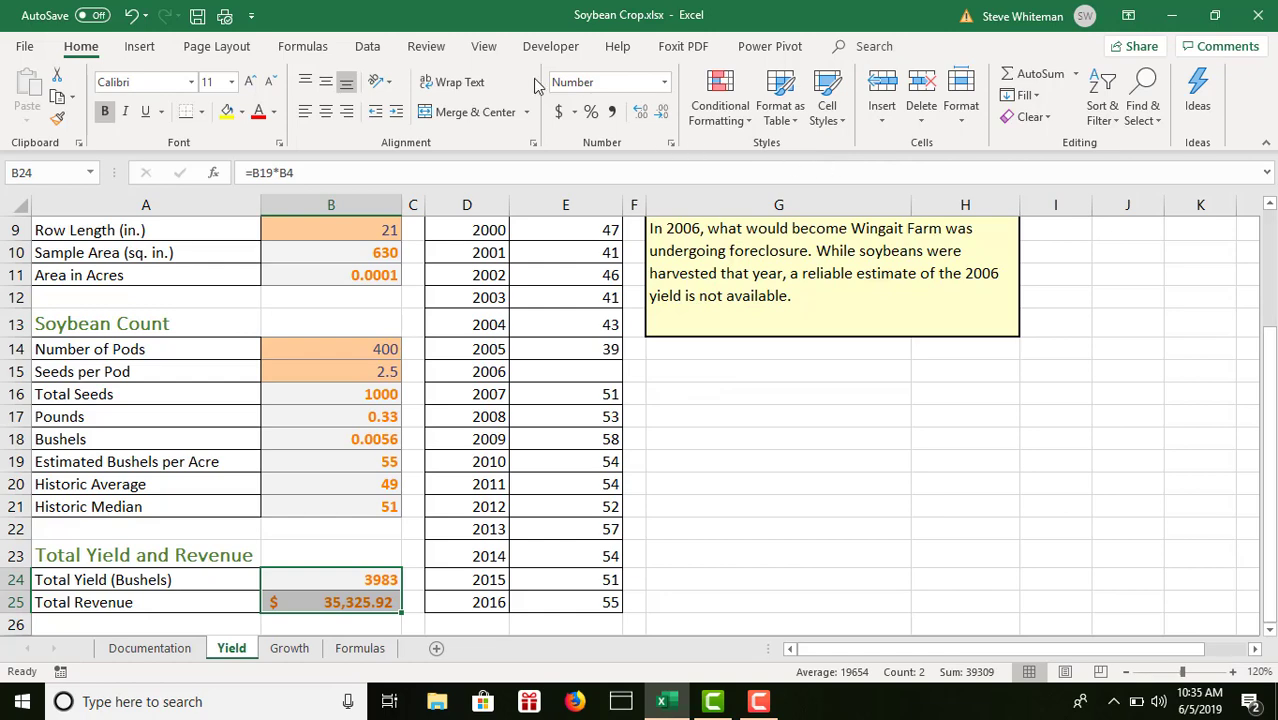
pyautogui.click(368, 49)
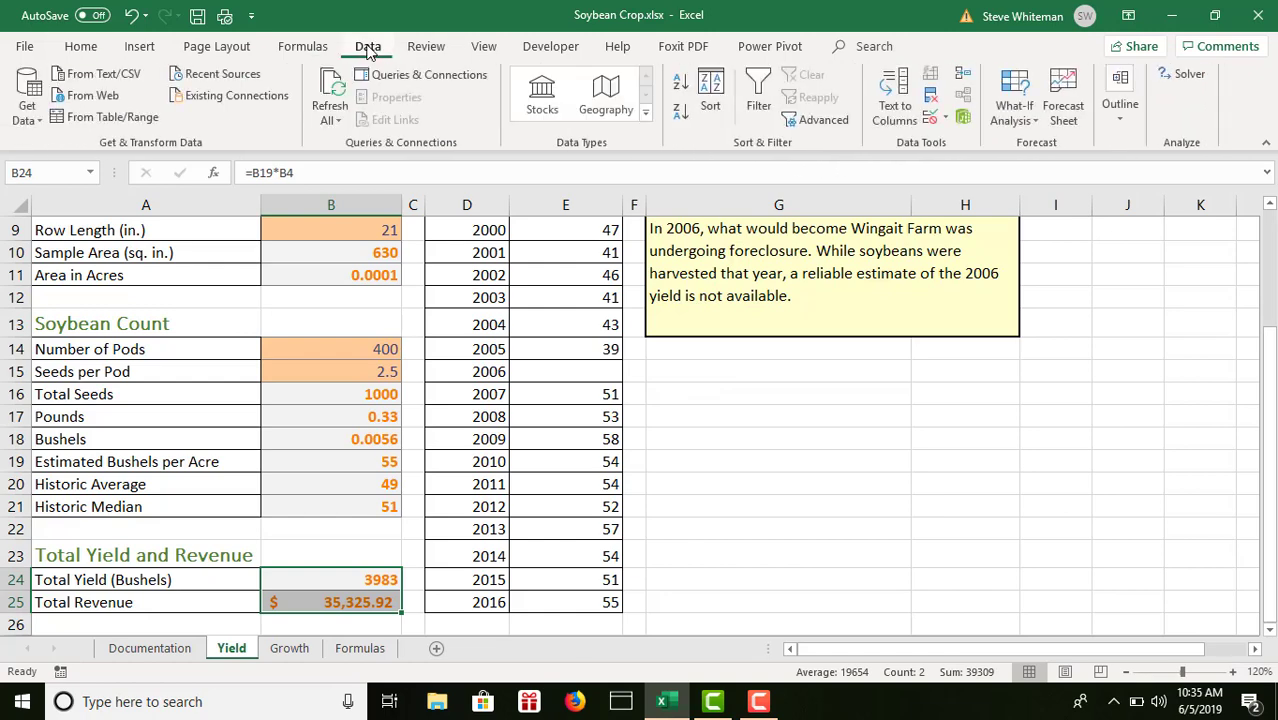
pyautogui.click(1037, 125)
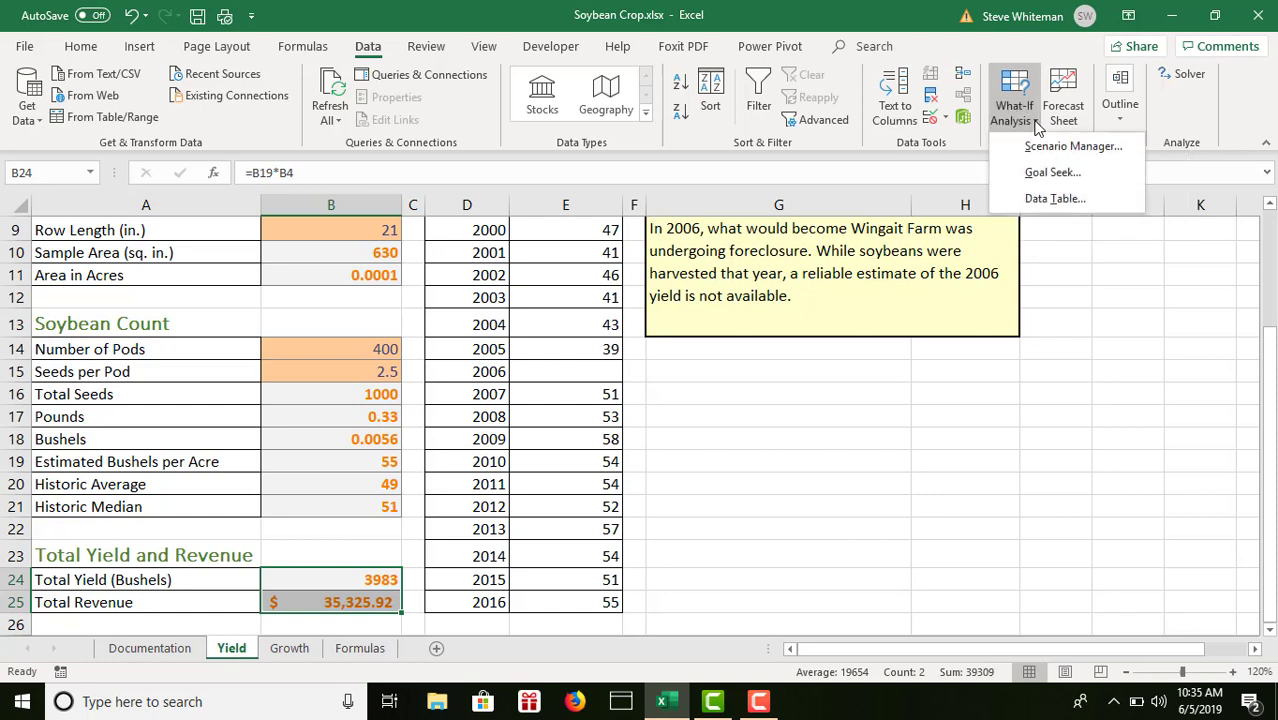
pyautogui.click(1040, 173)
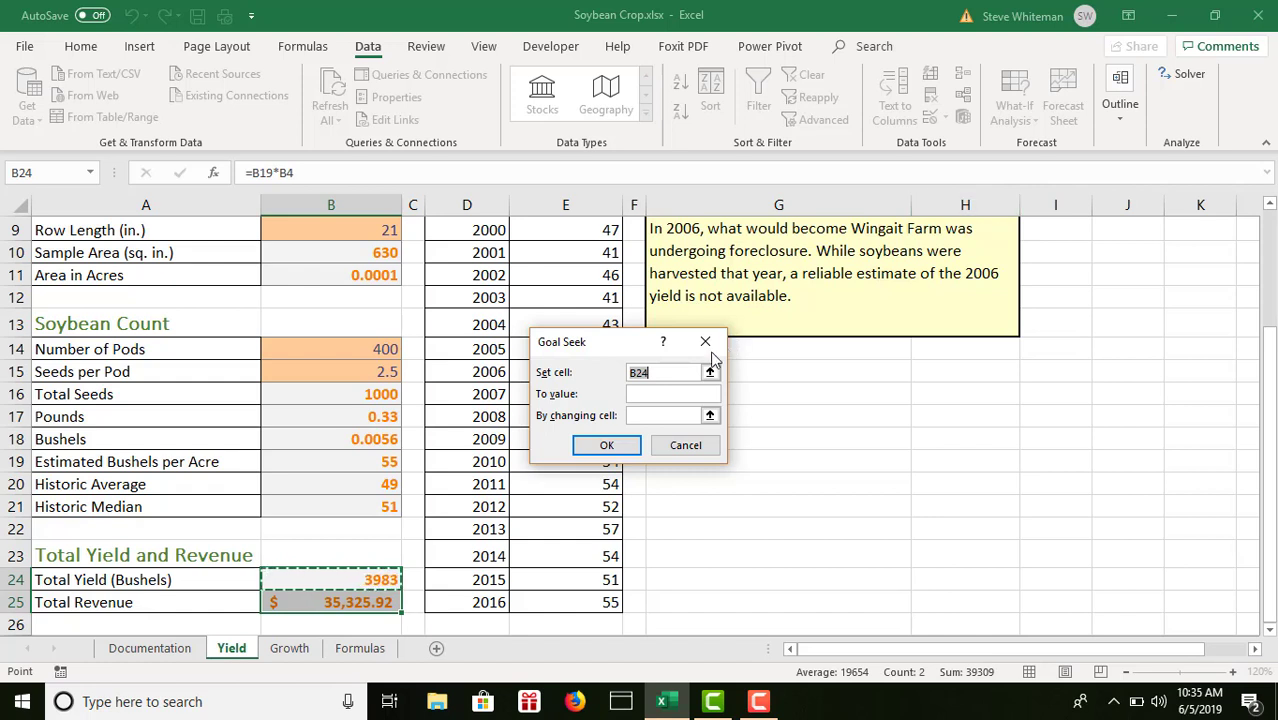
pyautogui.press('BackSpace')
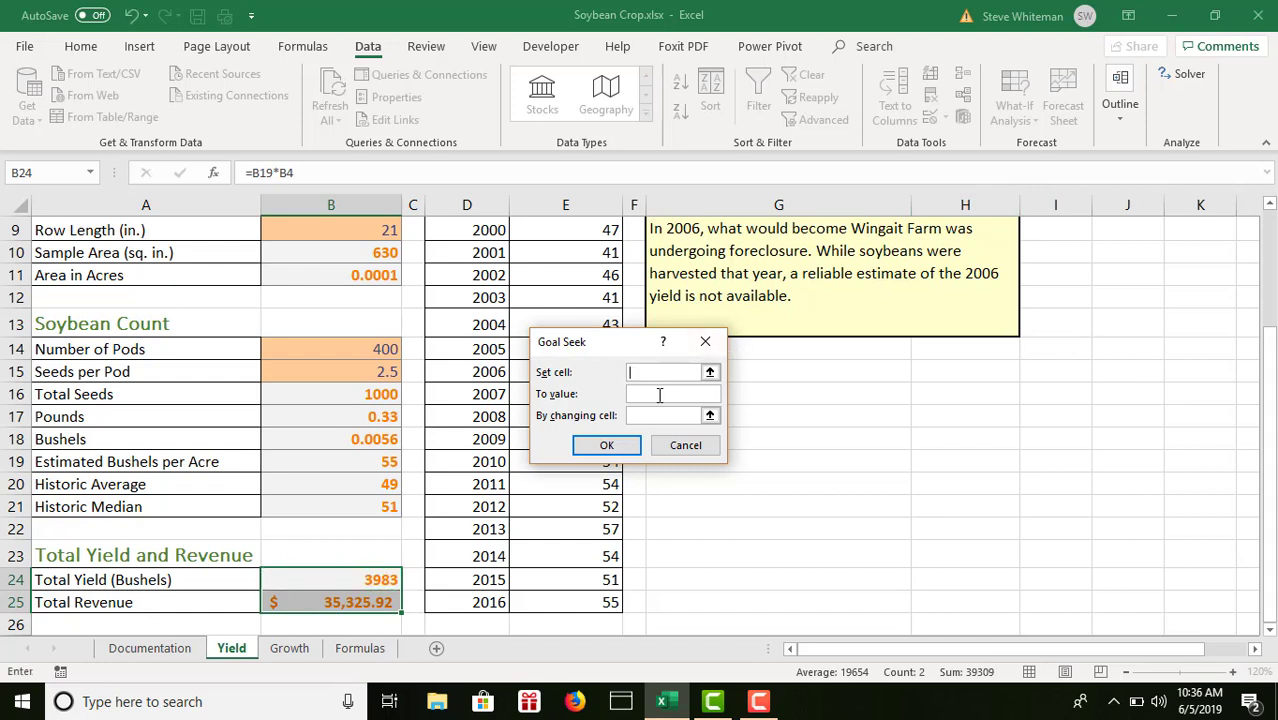
pyautogui.click(659, 395)
pyautogui.press('Escape')
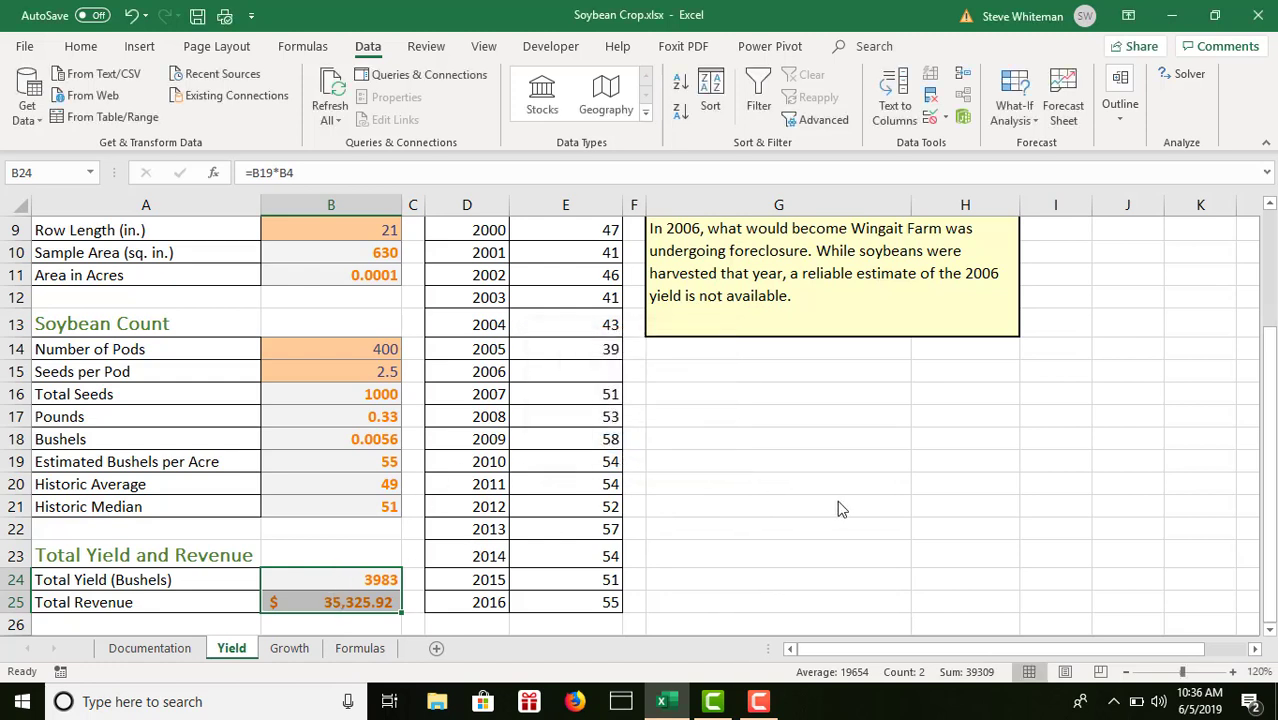
pyautogui.moveTo(712, 463); pyautogui.dragTo(712, 478)
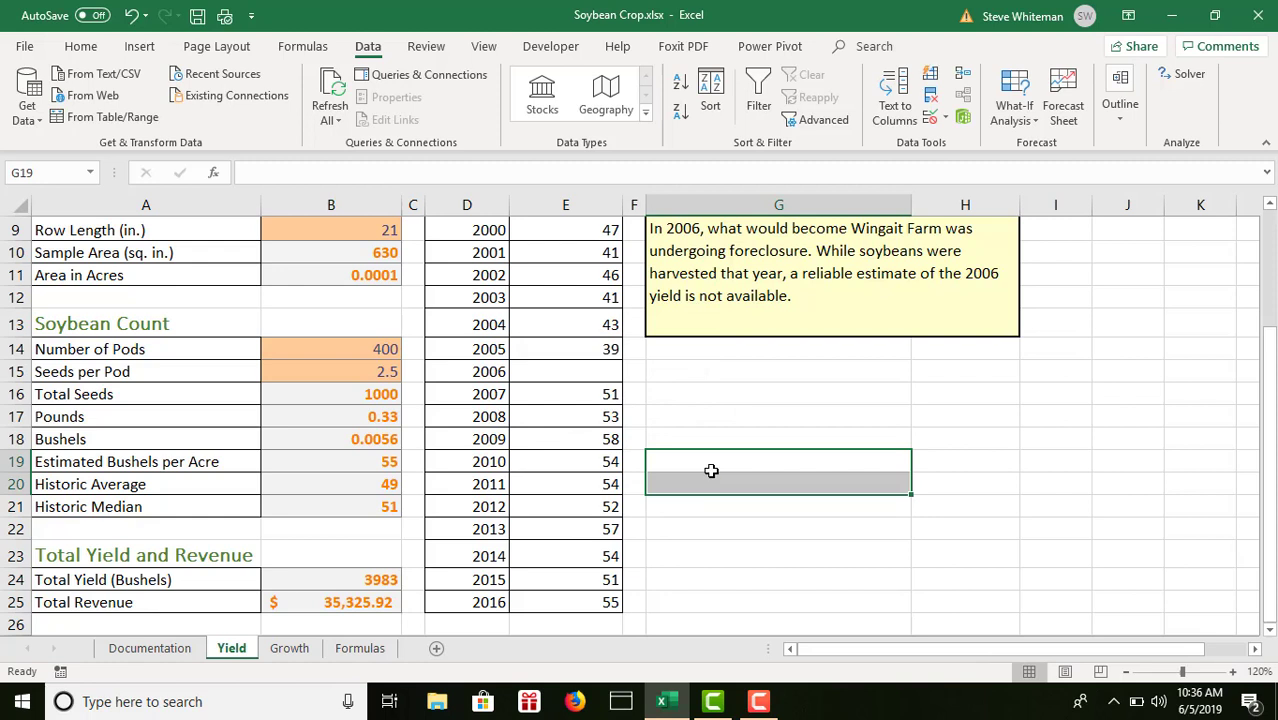
# - Start a Goal Seek from the Total Revenue cell B25 and set its target value to 40000
pyautogui.click(349, 608)
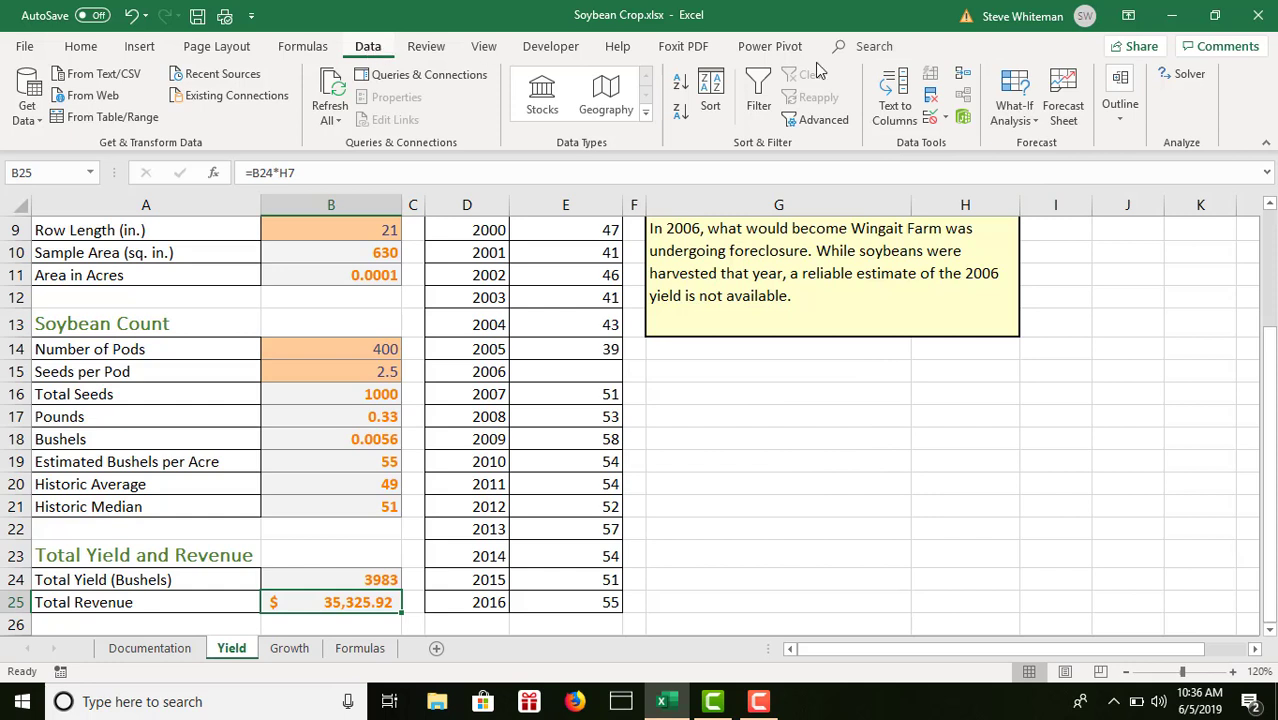
pyautogui.click(1033, 122)
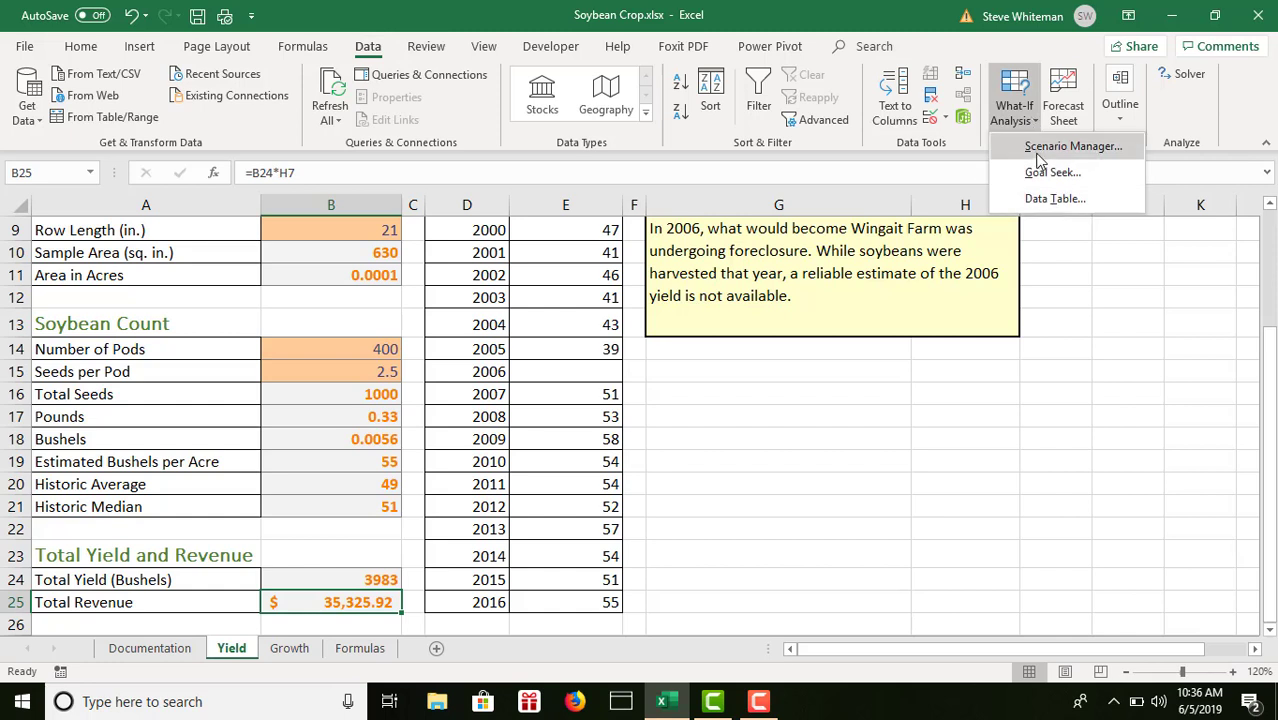
pyautogui.click(1037, 174)
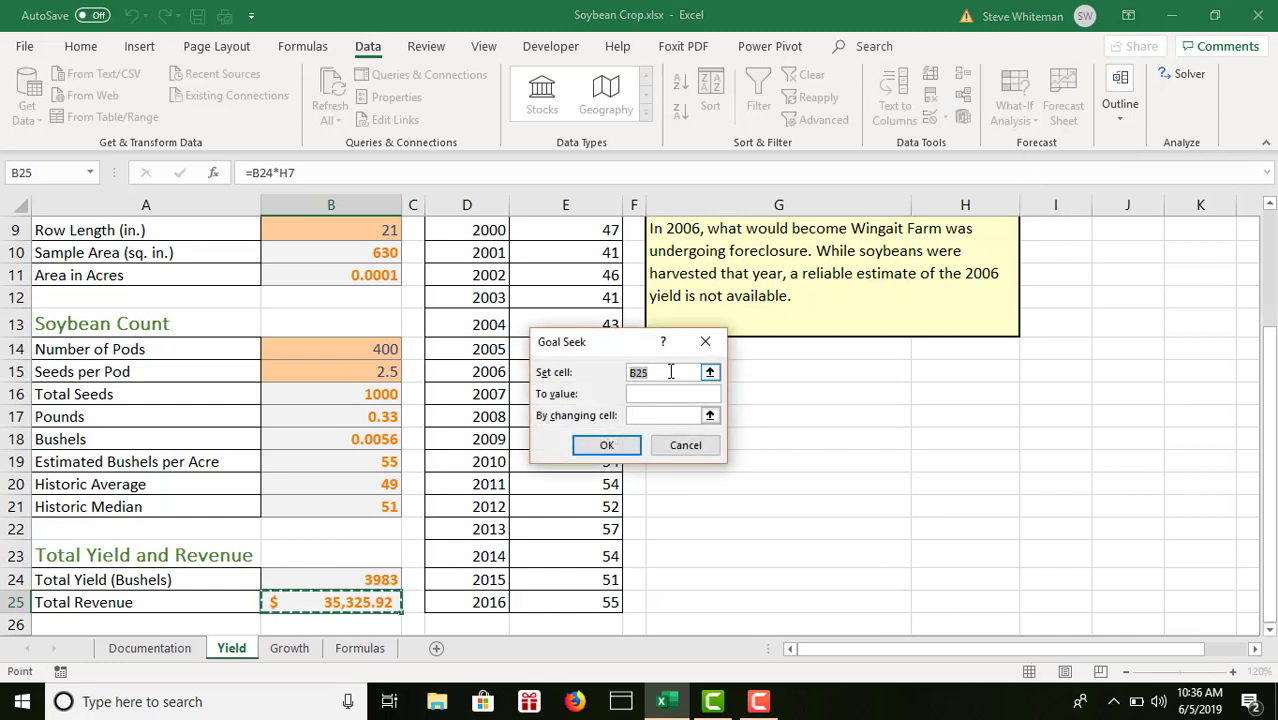
pyautogui.press('BackSpace')
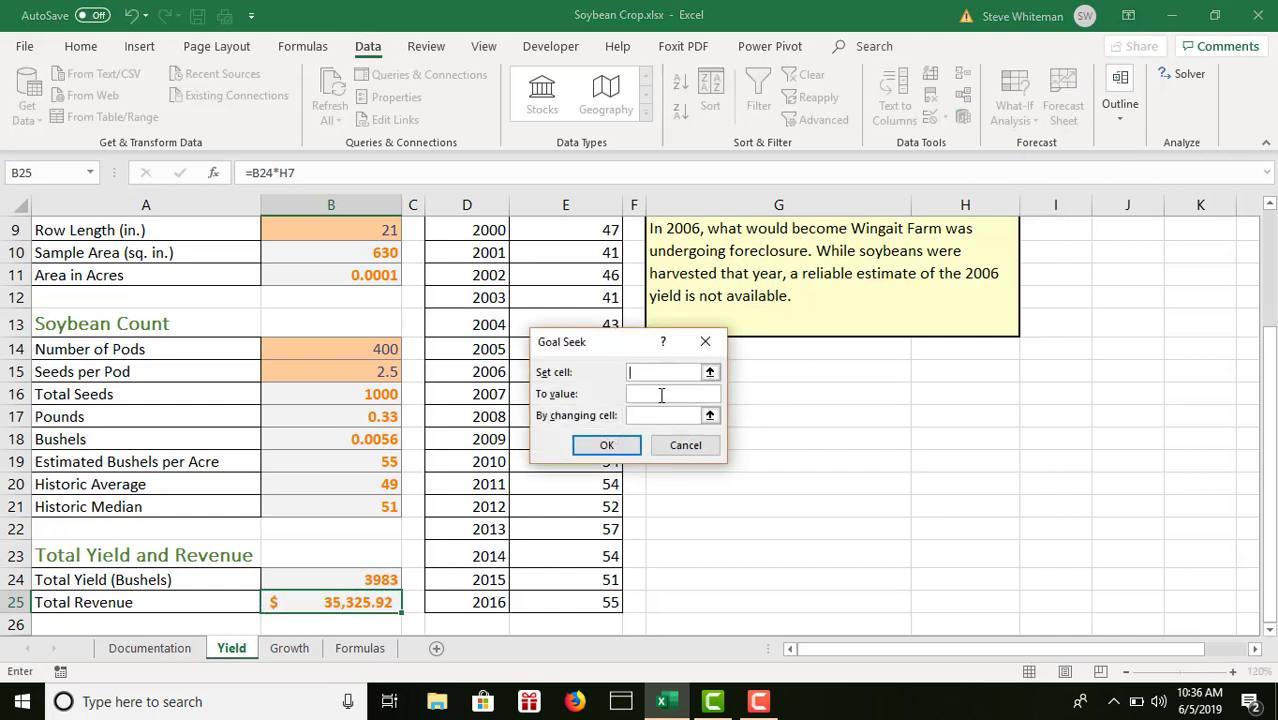
pyautogui.click(659, 394)
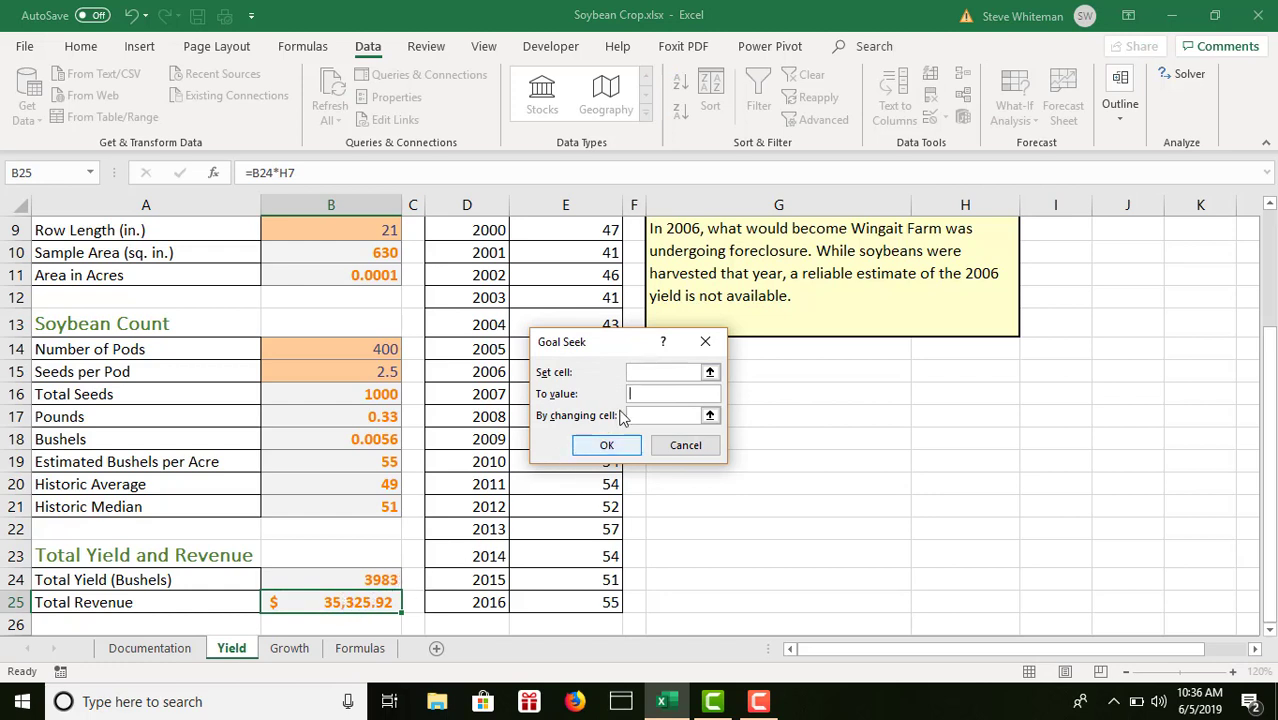
pyautogui.write('B')
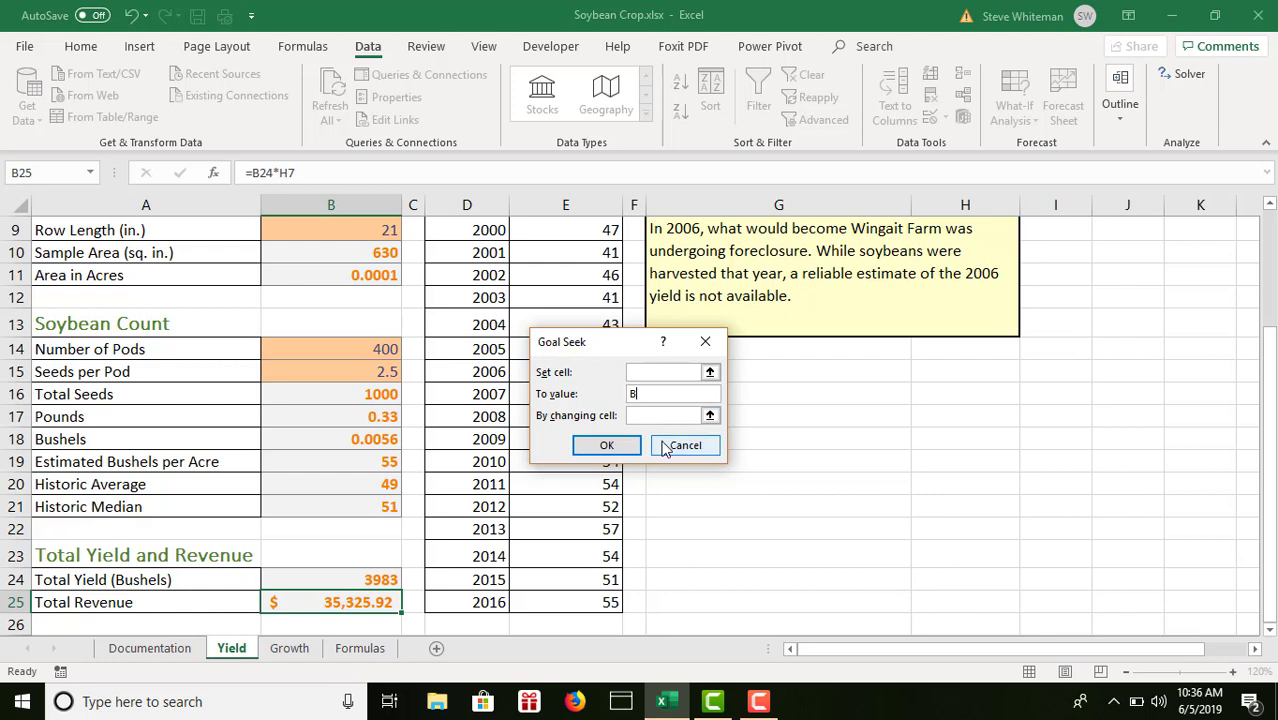
pyautogui.write('25')
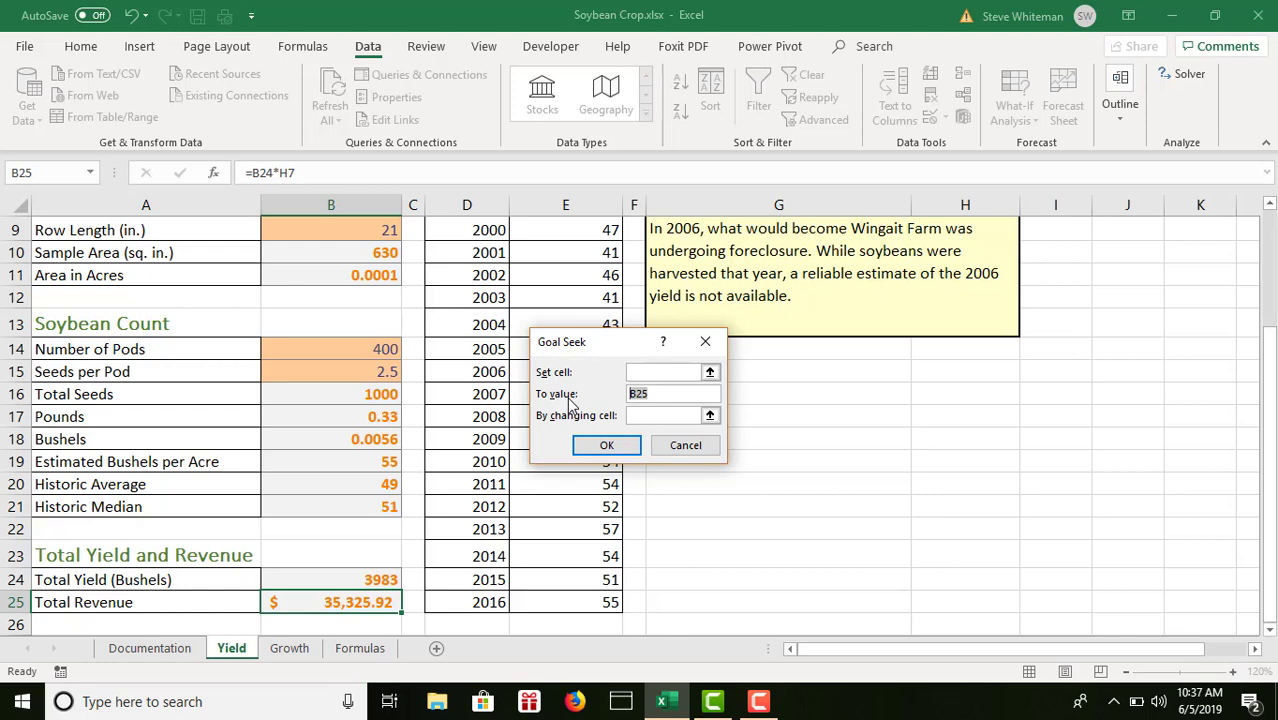
pyautogui.write('40000')
# - Try to run the Goal Seek with B4 as the set cell and B25 as the changing cell
pyautogui.click(644, 417)
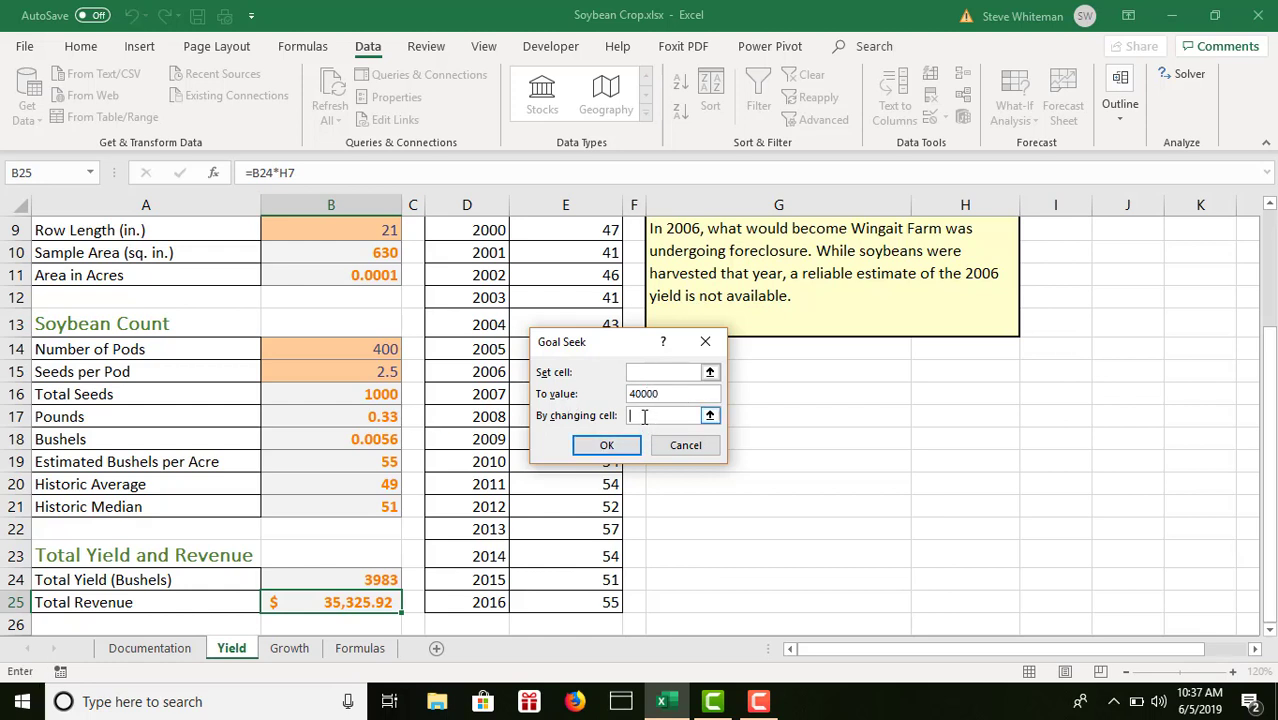
pyautogui.click(362, 607)
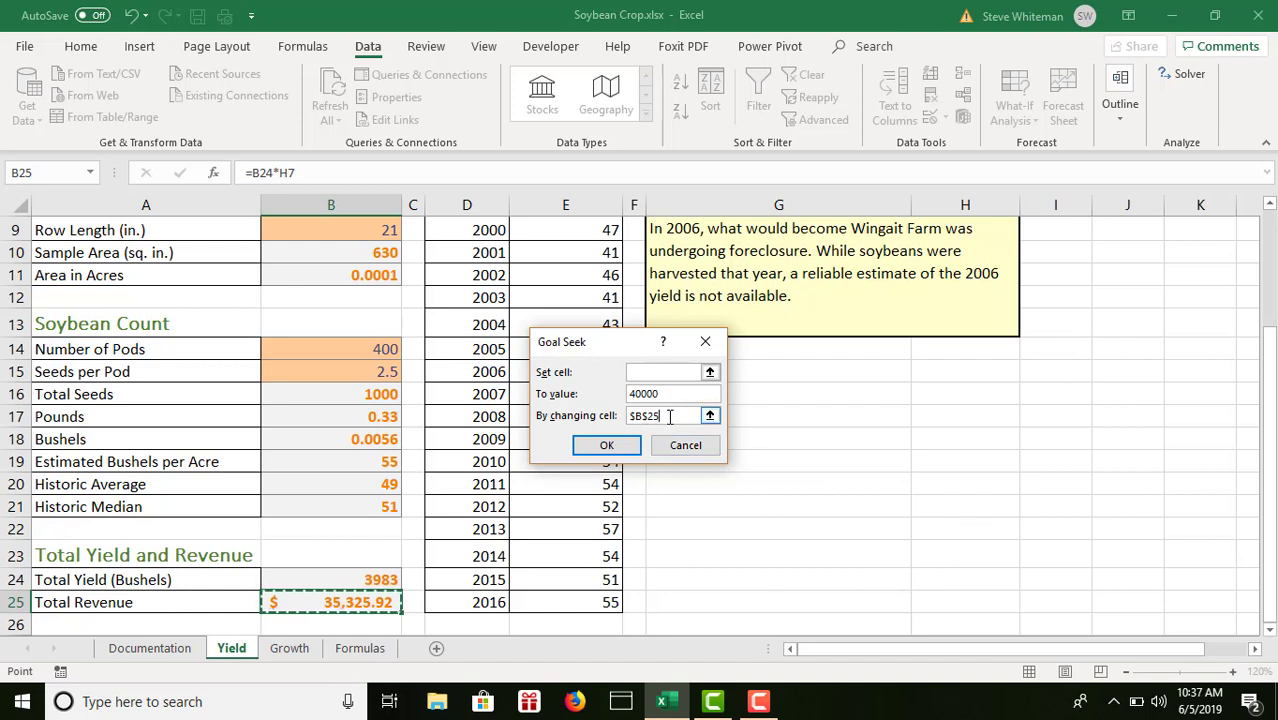
pyautogui.click(645, 371)
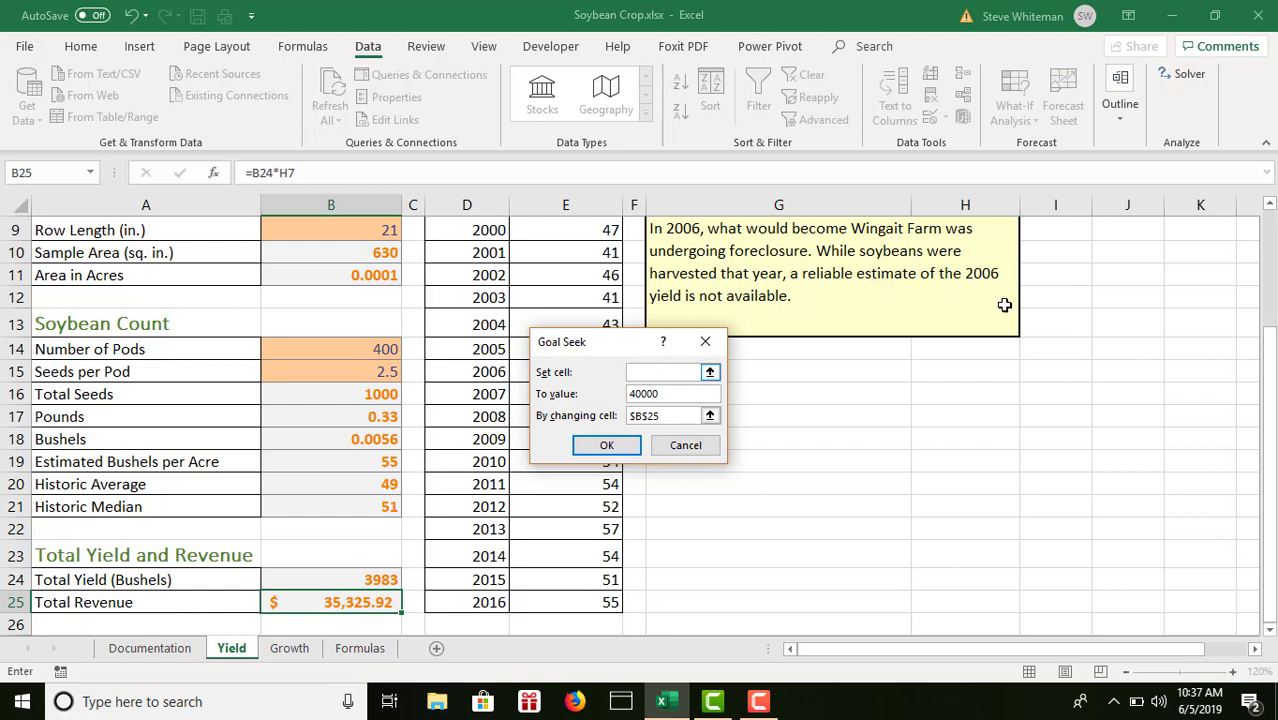
pyautogui.write('B4')
pyautogui.moveTo(1268, 375); pyautogui.dragTo(1264, 293)
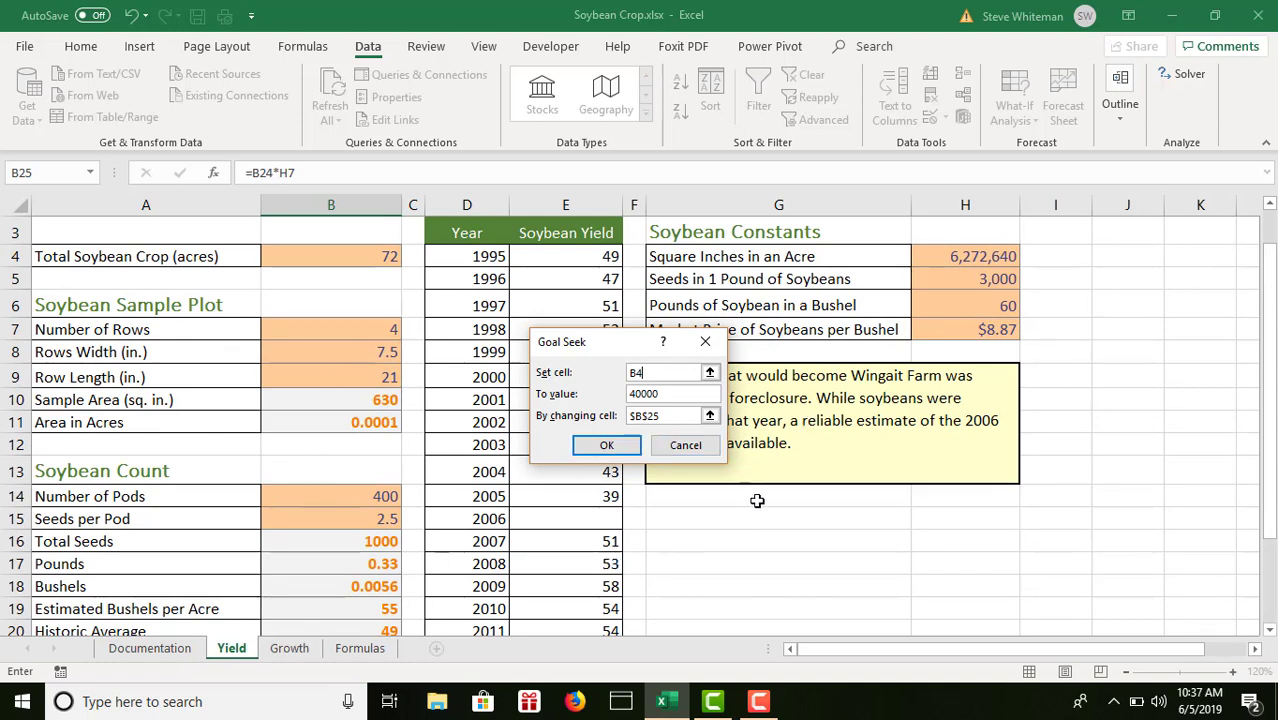
pyautogui.click(601, 450)
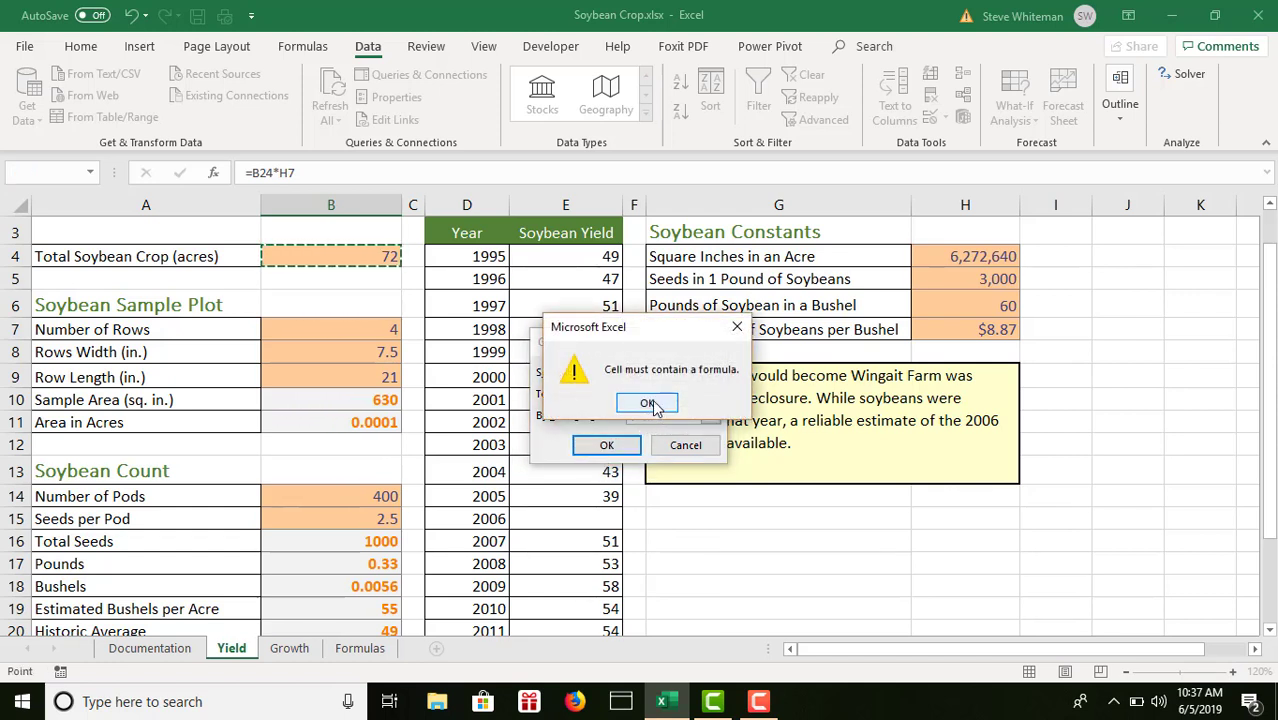
pyautogui.click(650, 404)
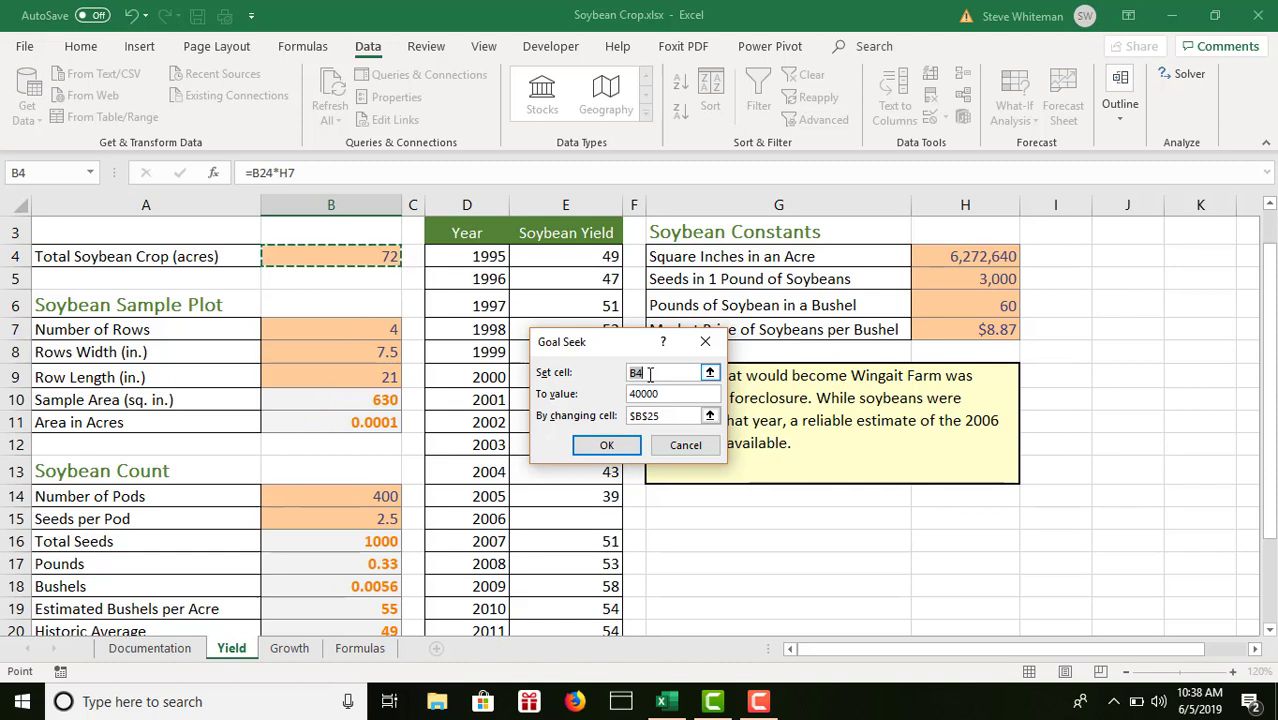
# - Correct the Goal Seek's set cell to the Total Revenue cell B25
pyautogui.moveTo(653, 372); pyautogui.dragTo(609, 370)
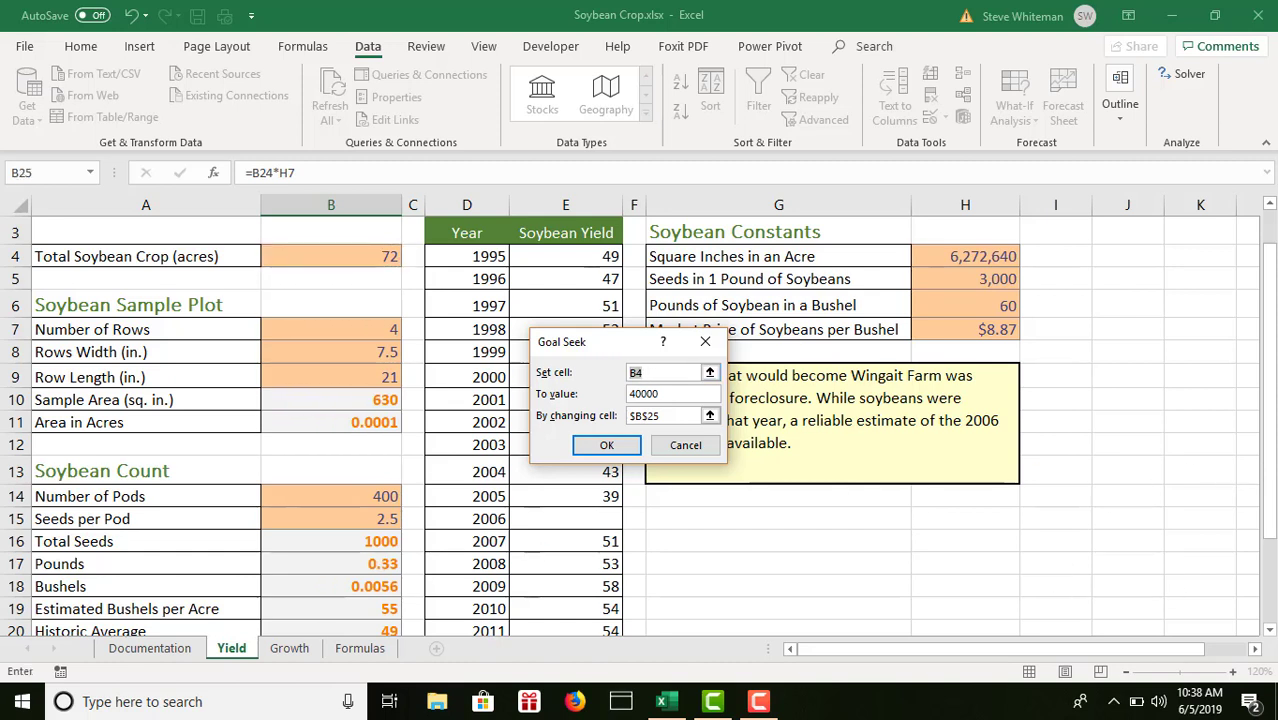
pyautogui.scroll(-3, 1271, 631)
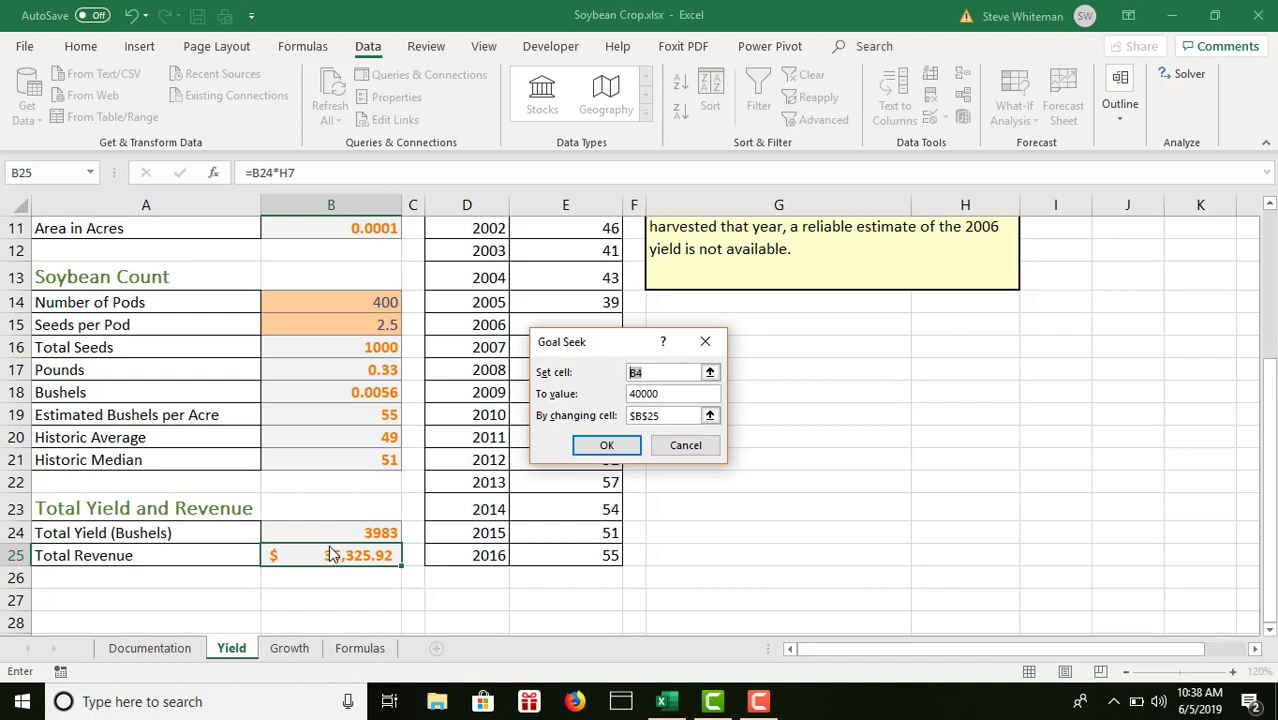
pyautogui.write('B256')
pyautogui.press('BackSpace')
# - Set the Goal Seek's changing cell to Total Soybean Crop (acres) in B4, run it and keep the solution
pyautogui.moveTo(665, 417); pyautogui.dragTo(572, 415)
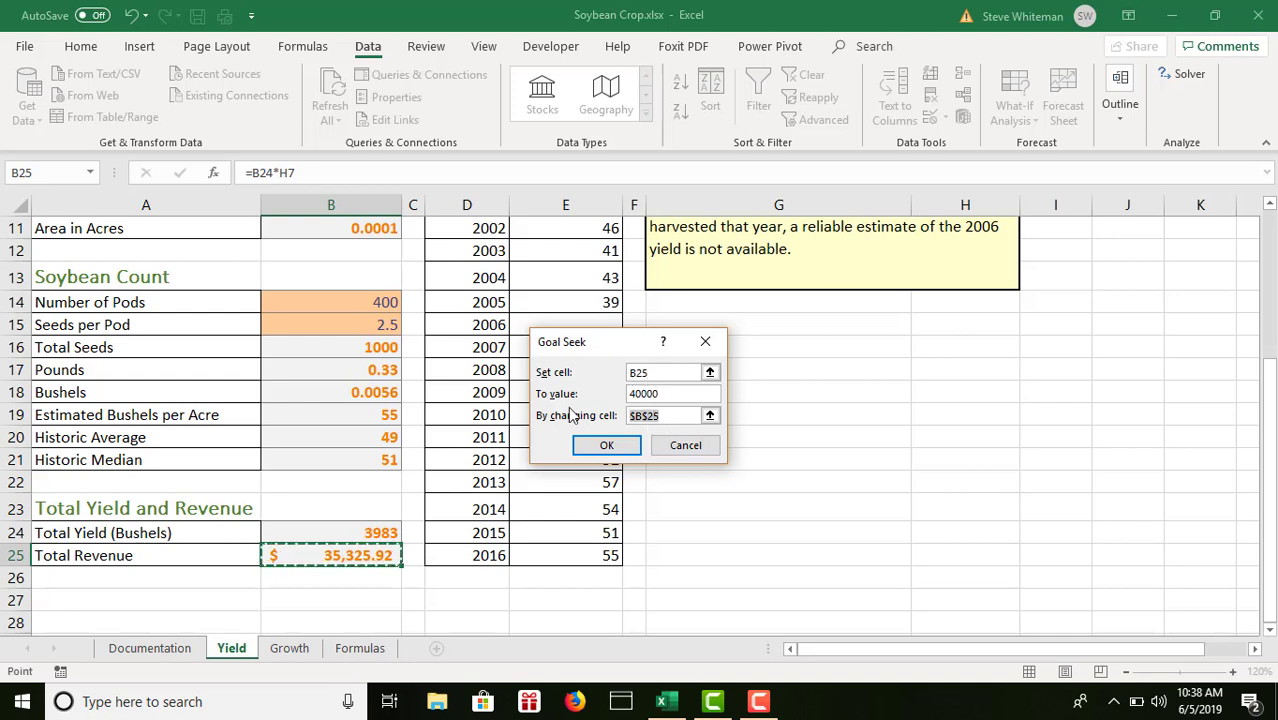
pyautogui.click(1270, 204)
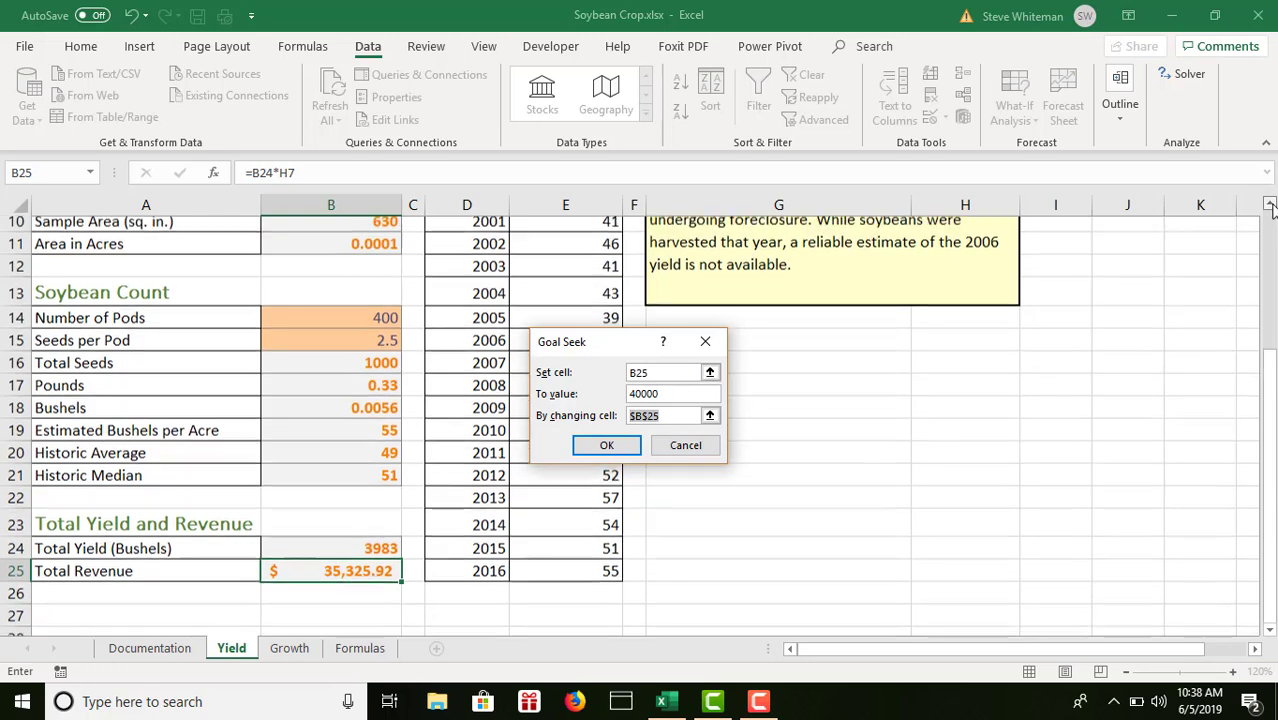
pyautogui.click(1270, 204)
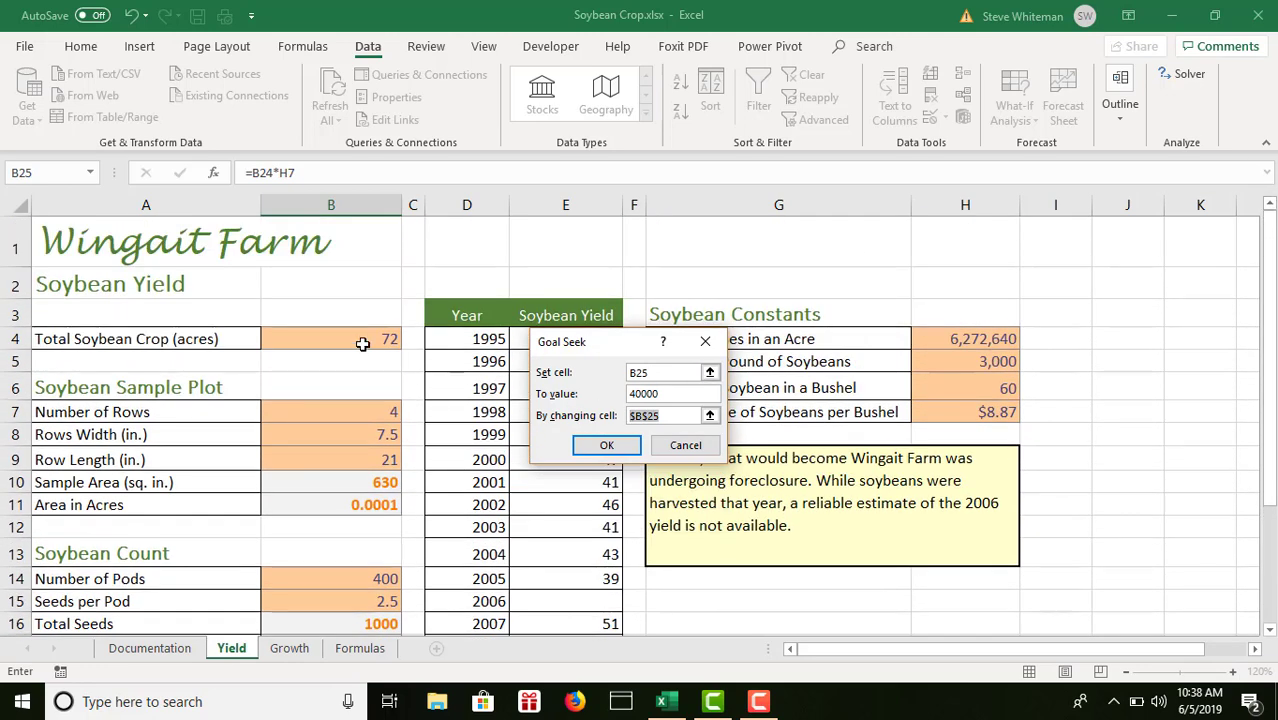
pyautogui.click(363, 347)
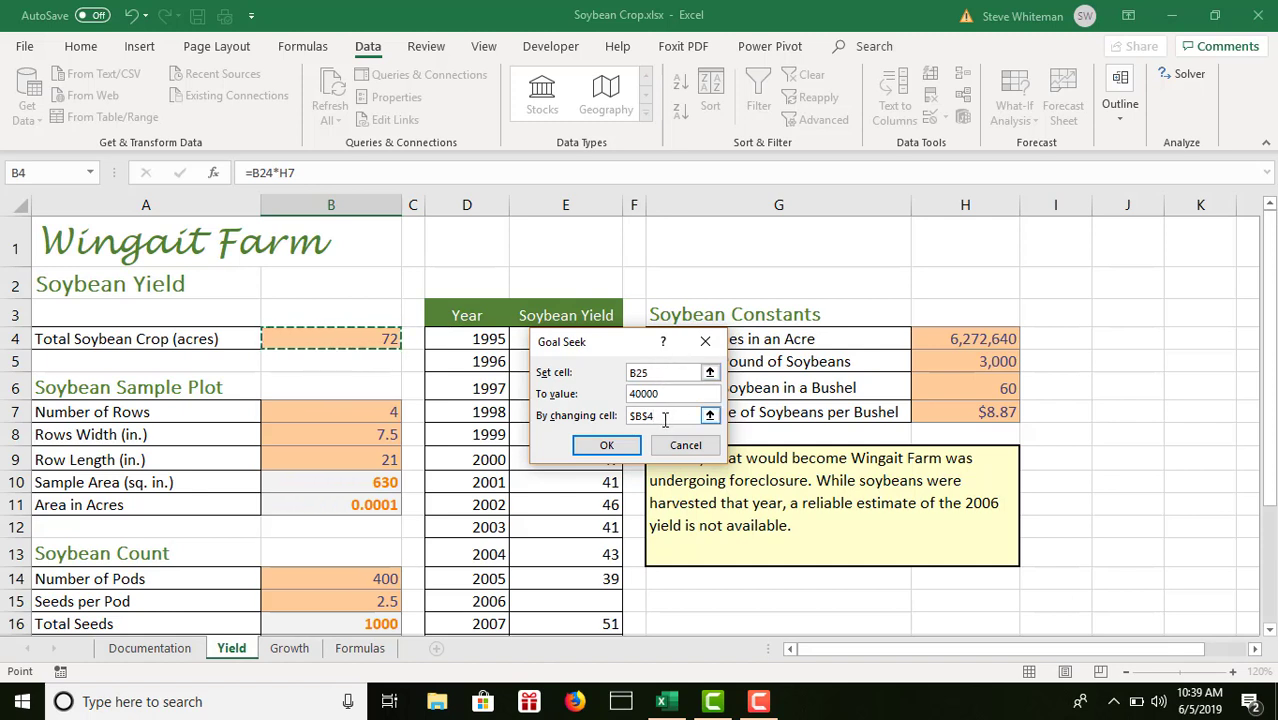
pyautogui.click(627, 450)
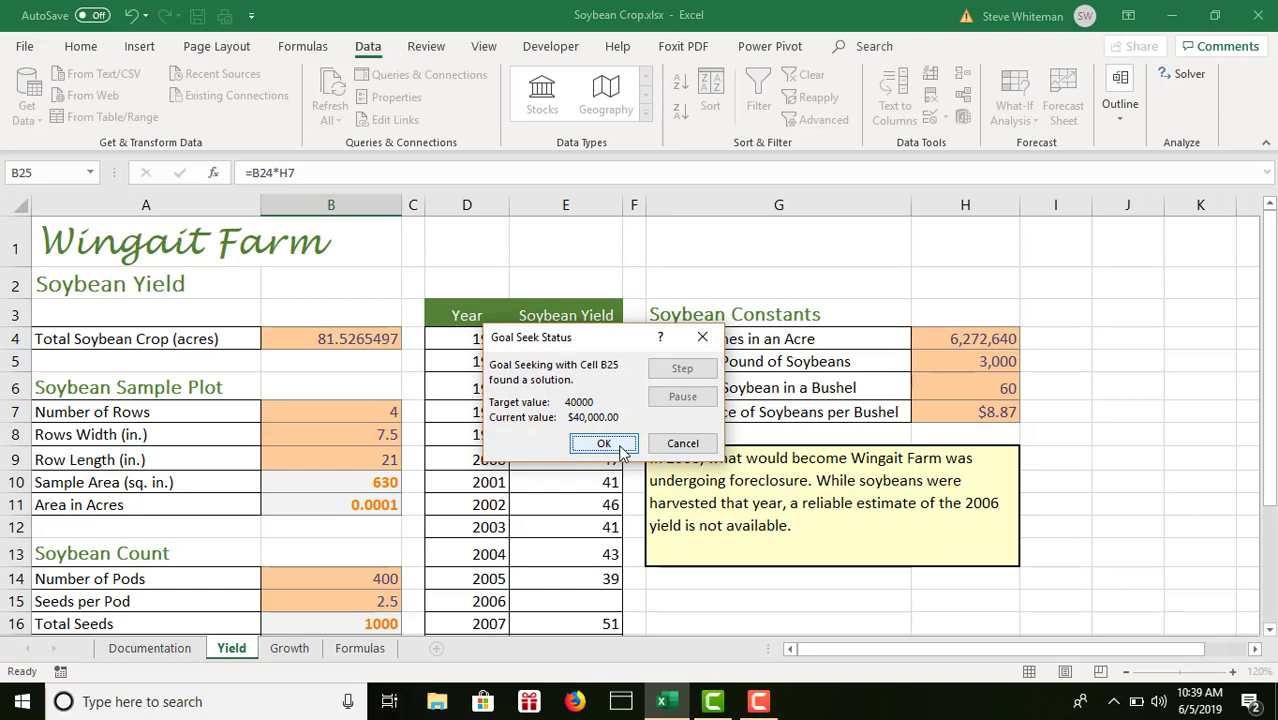
pyautogui.click(604, 443)
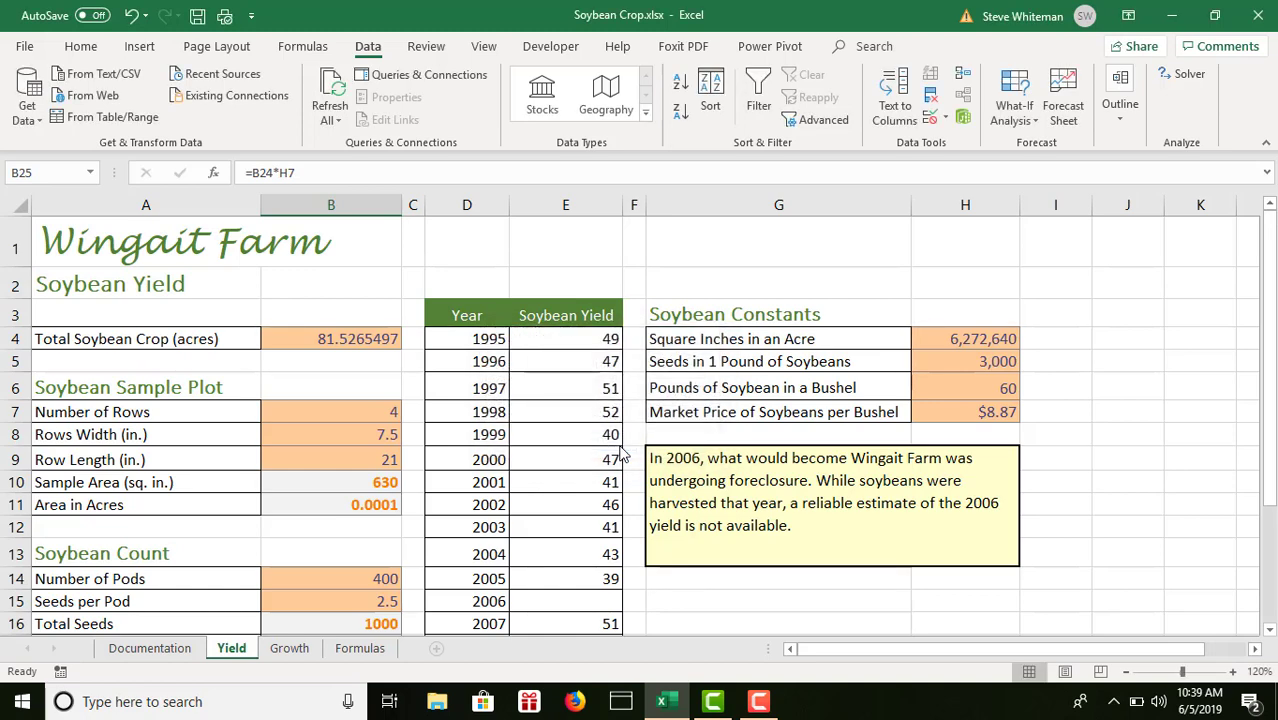
pyautogui.moveTo(1265, 465); pyautogui.dragTo(1265, 530)
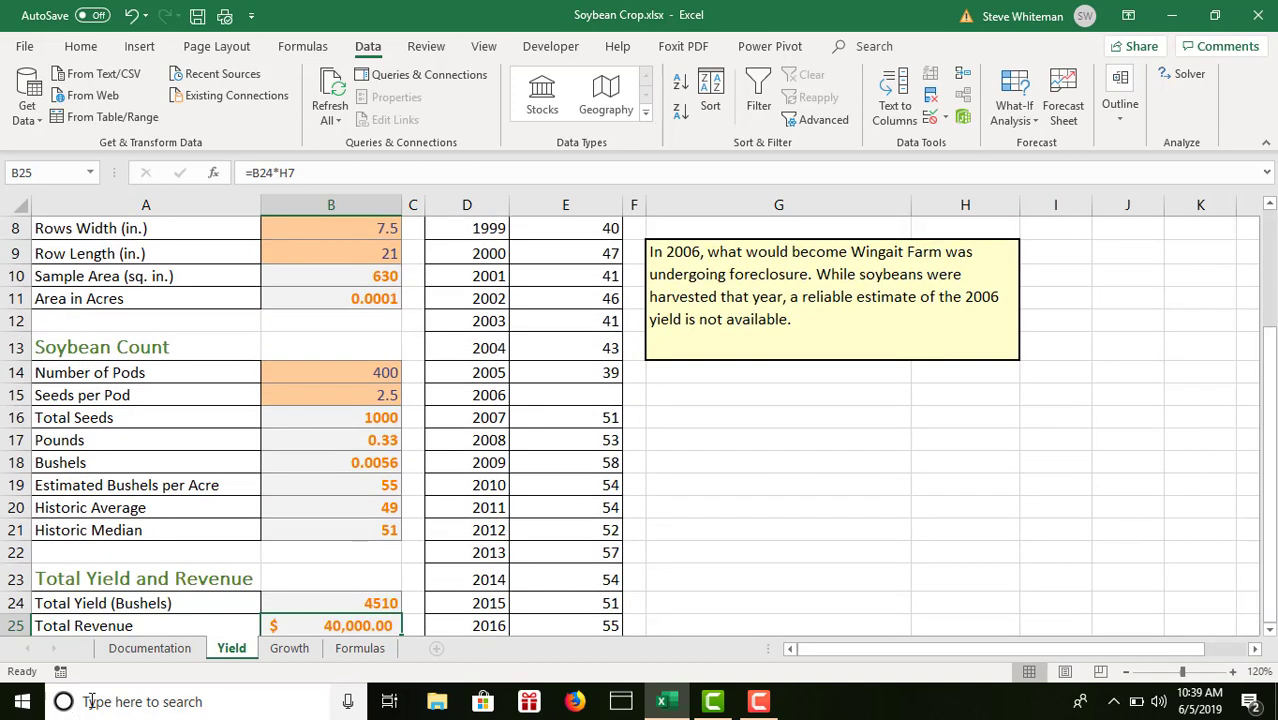
pyautogui.click(1271, 234)
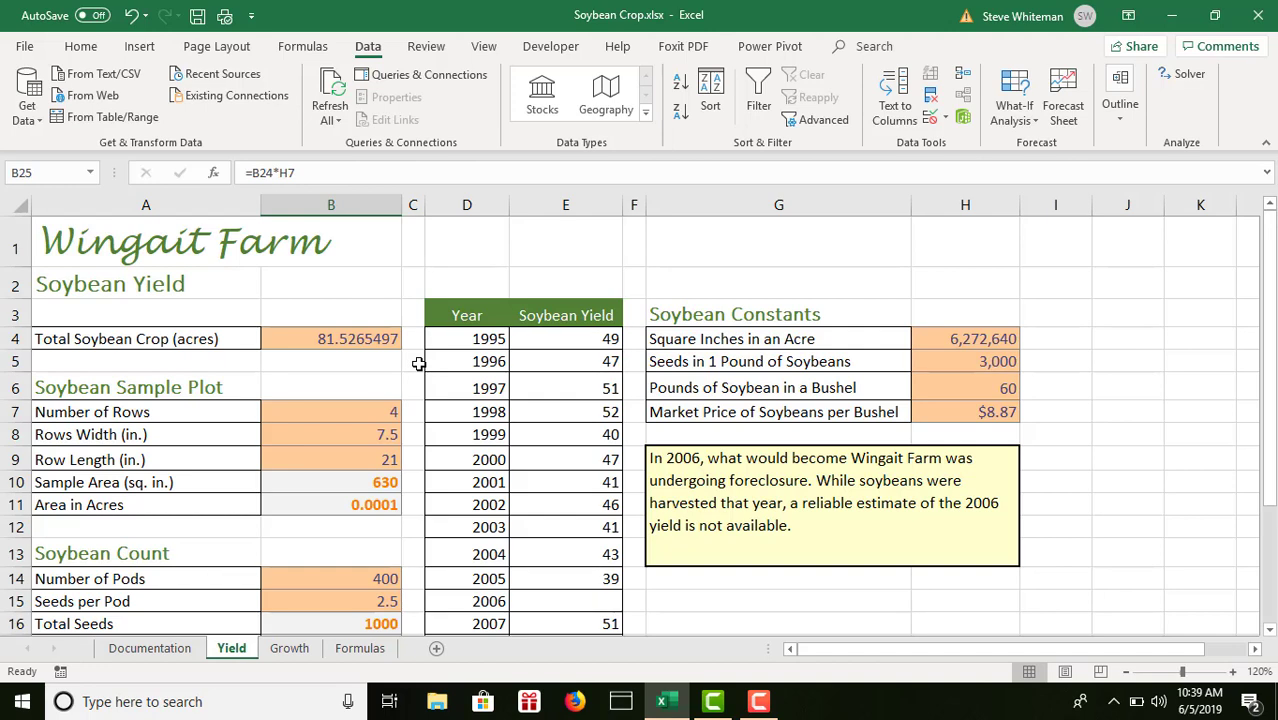
# - On the Growth sheet, enter =TODAY() as the Current Date in cell B5
pyautogui.click(290, 649)
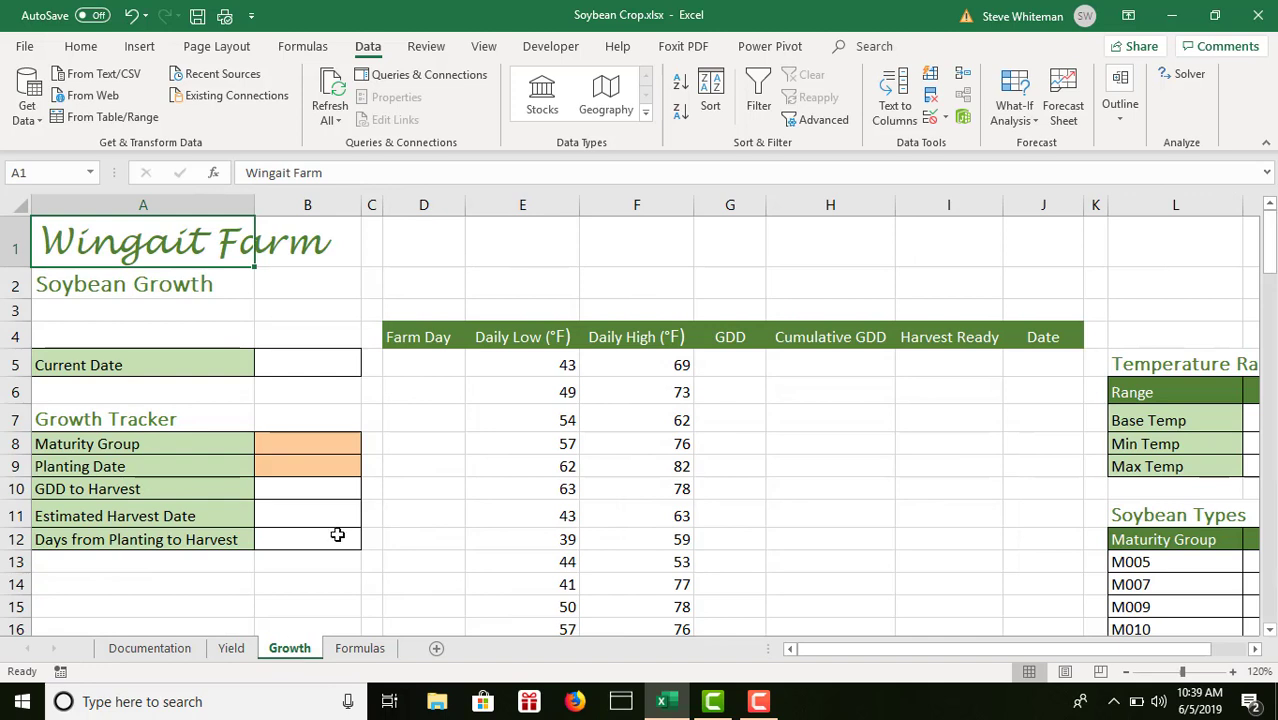
pyautogui.click(316, 370)
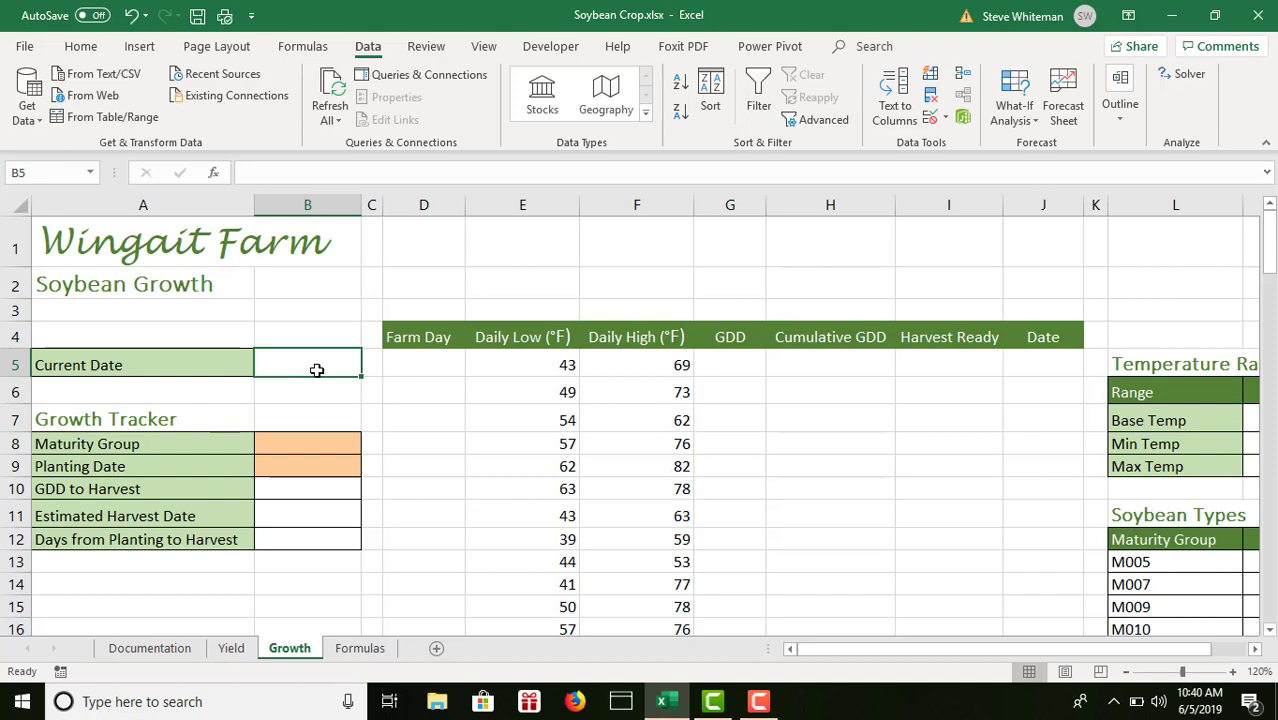
pyautogui.write('=')
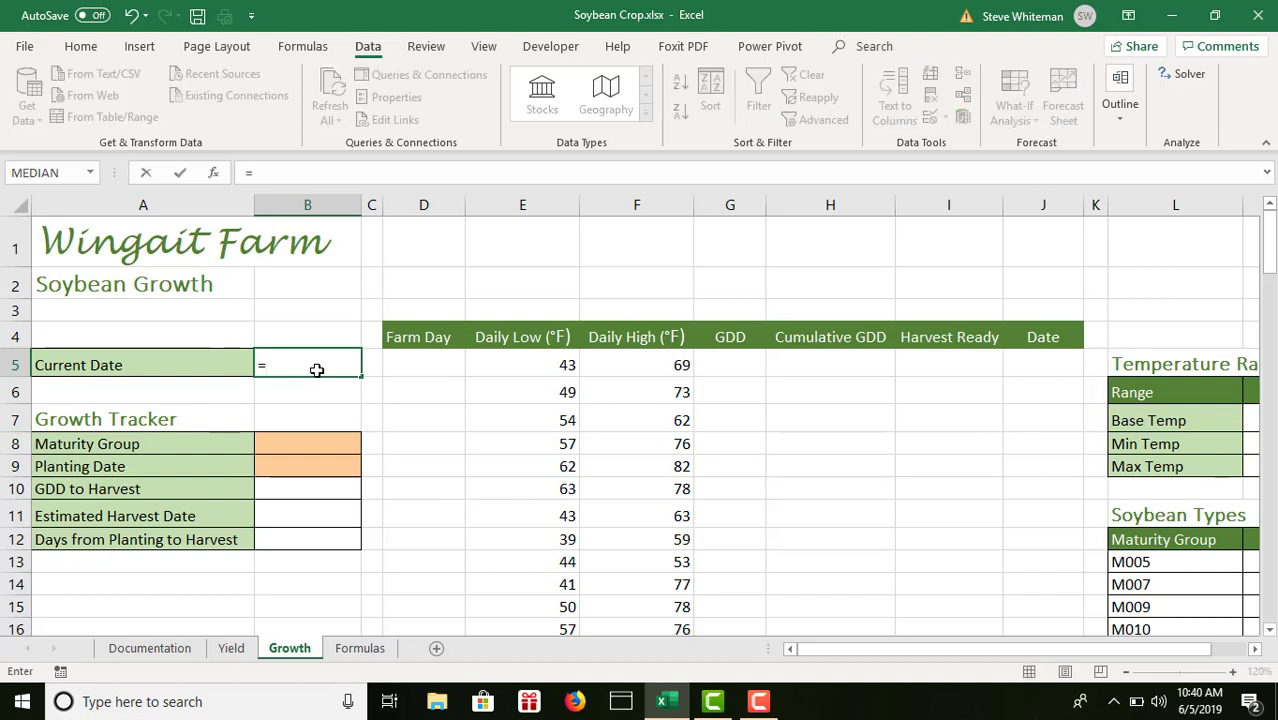
pyautogui.write('To')
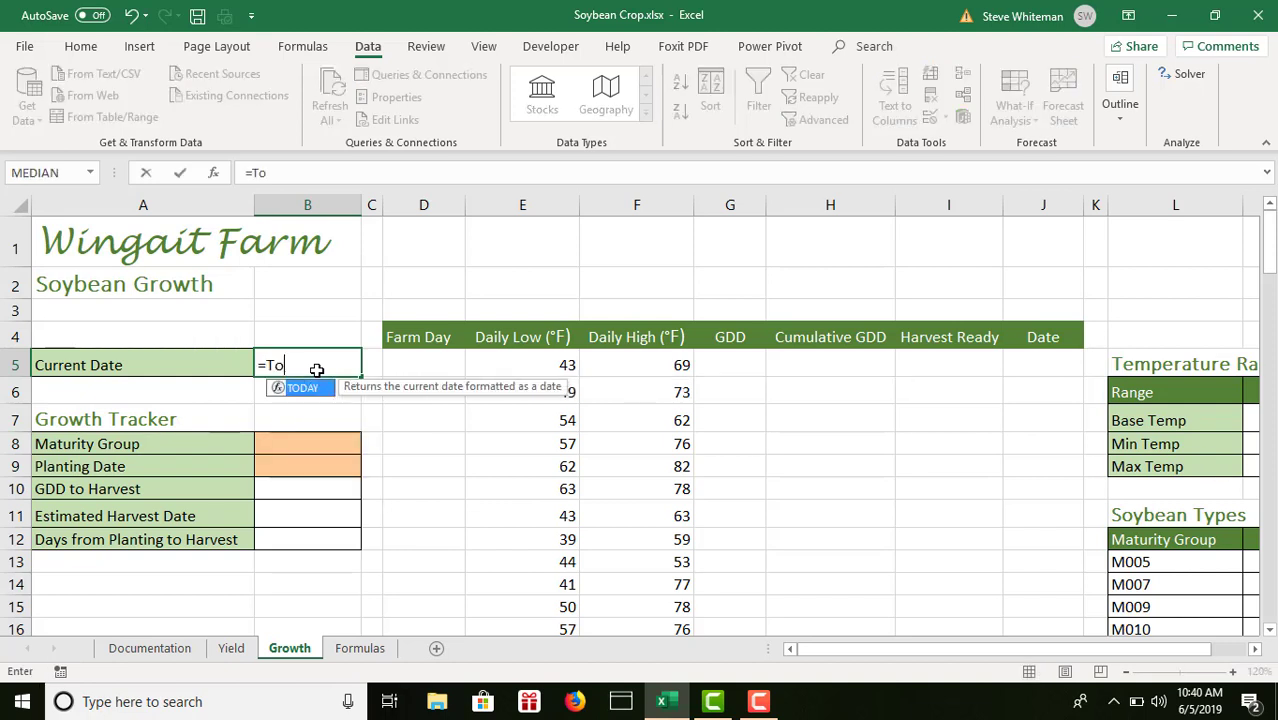
pyautogui.write('day()')
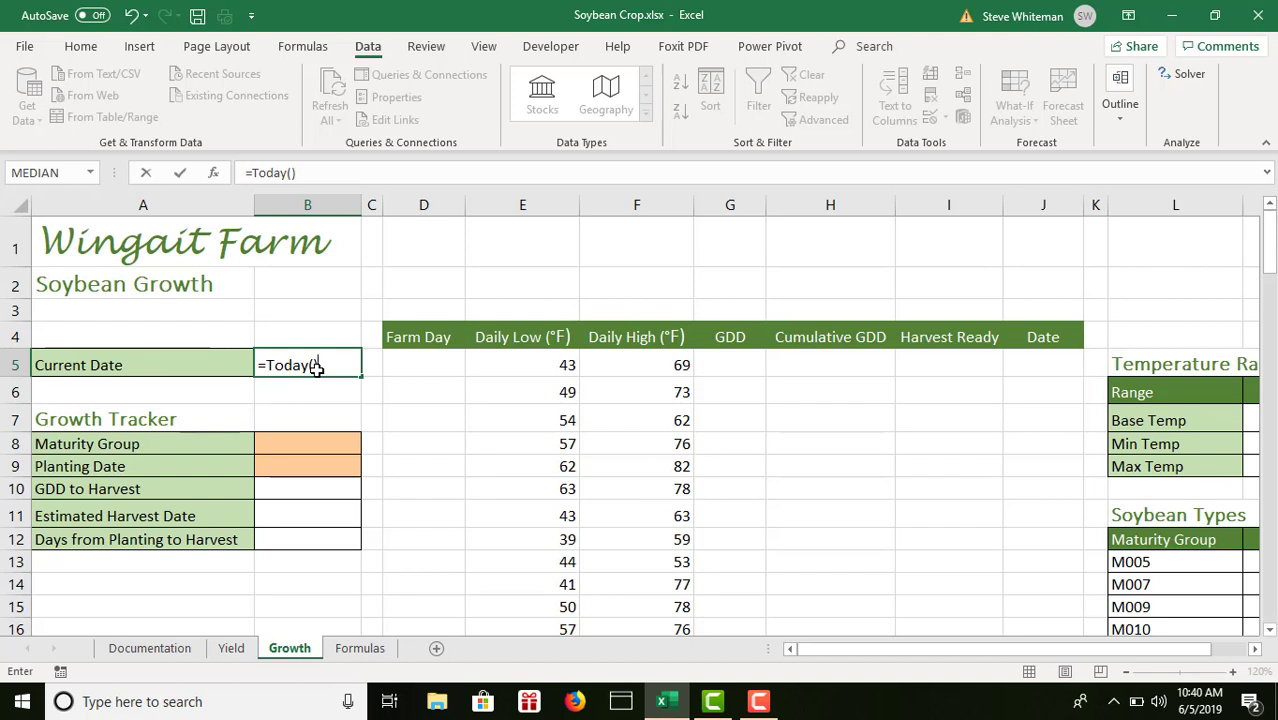
pyautogui.press('Return')
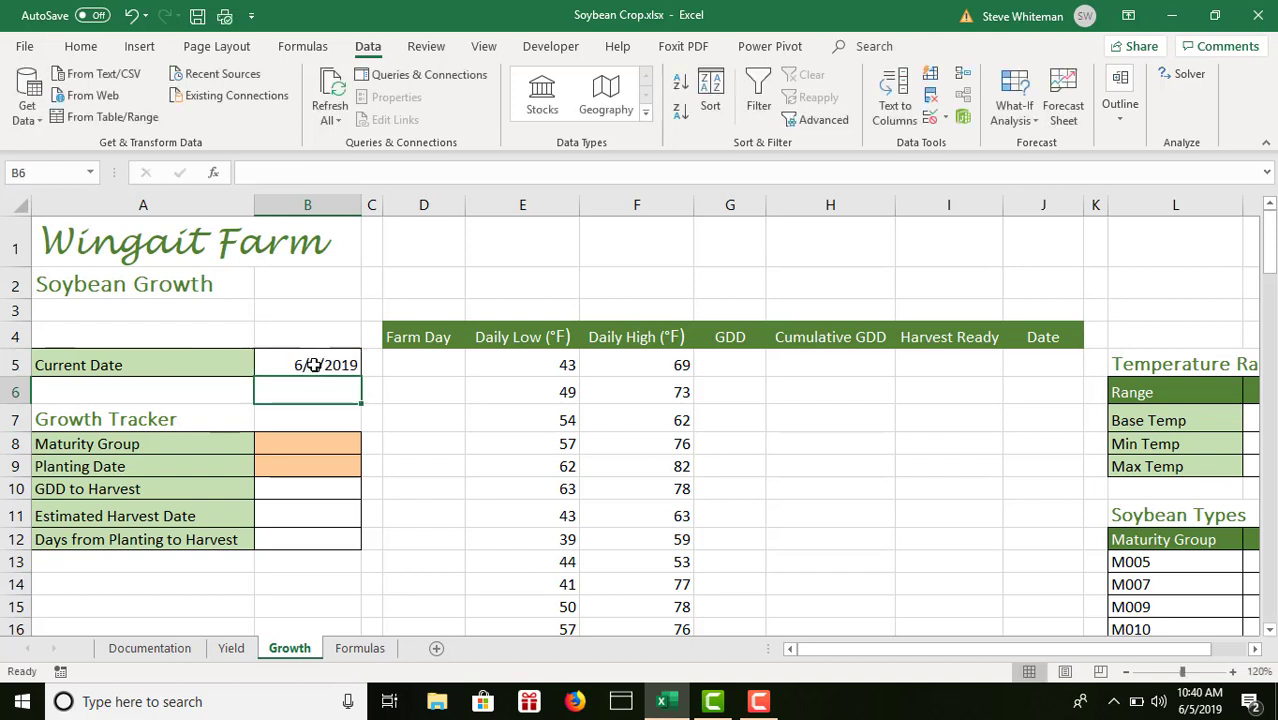
pyautogui.click(313, 365)
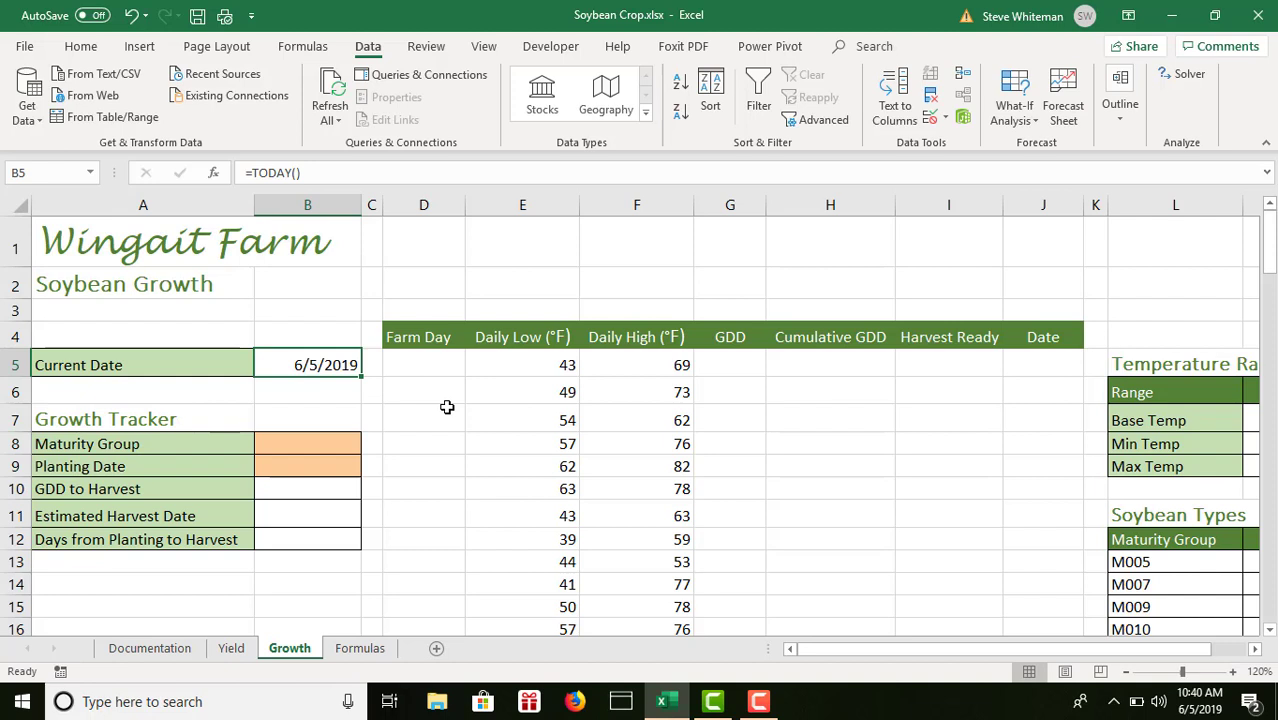
# - Enter Day 1 in cell D5 and Day 2 in cell D6 of the Farm Day column
pyautogui.click(436, 367)
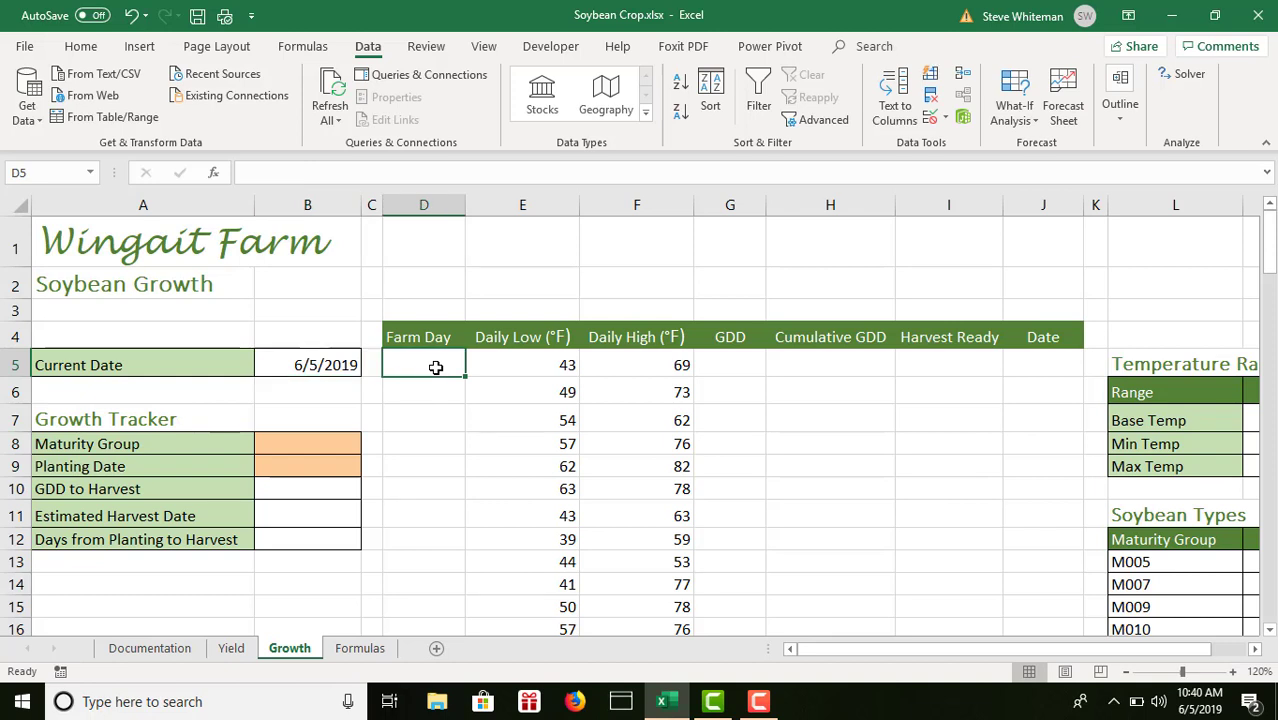
pyautogui.write('Day 1')
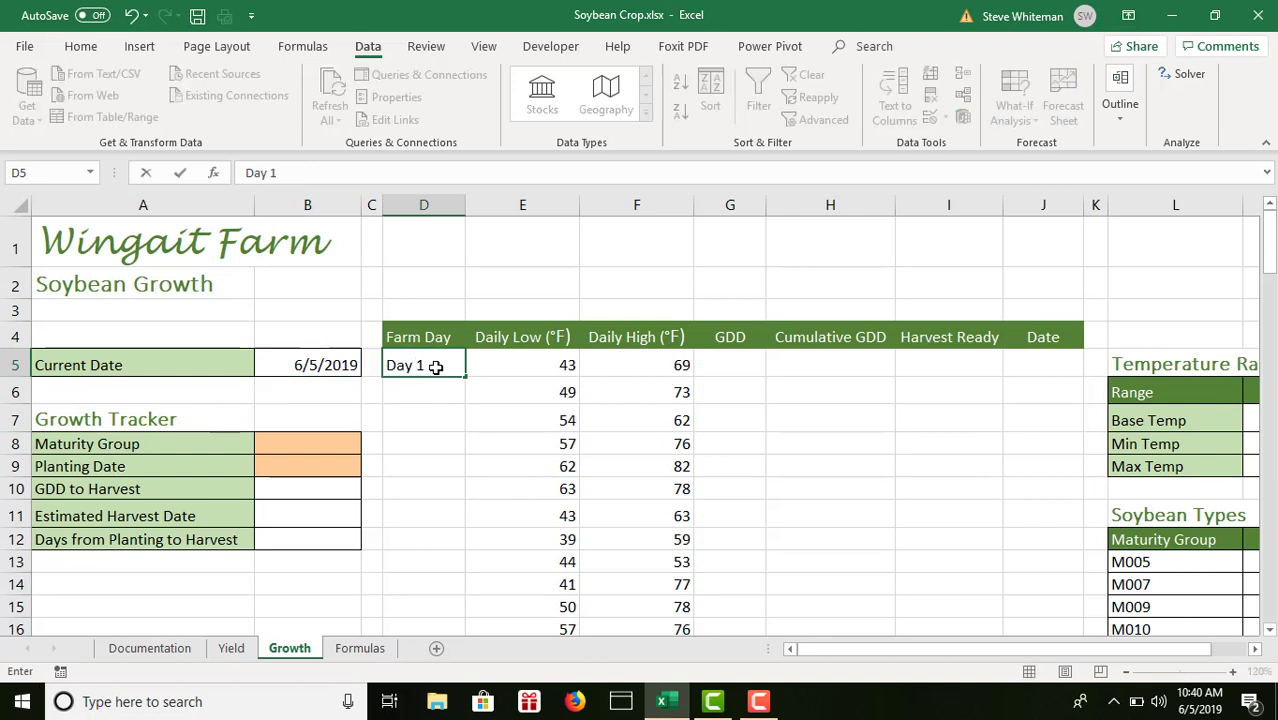
pyautogui.press('Return')
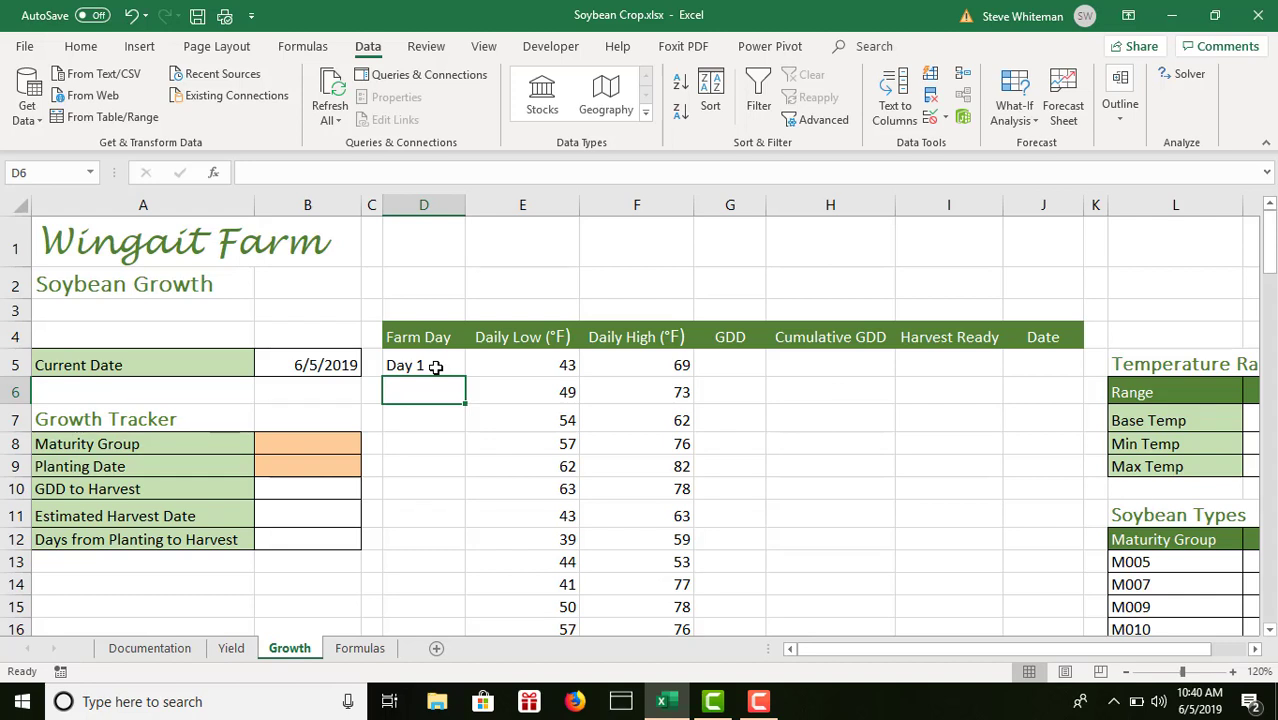
pyautogui.write('Day 2')
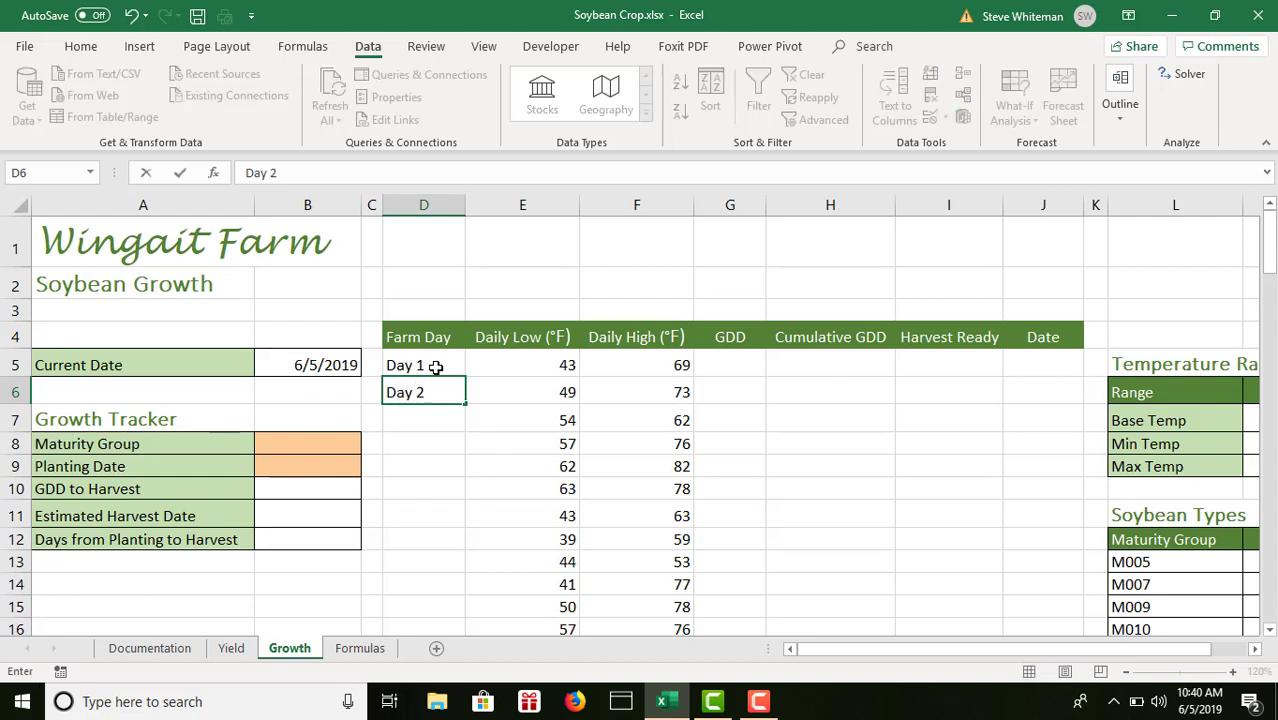
pyautogui.press('Return')
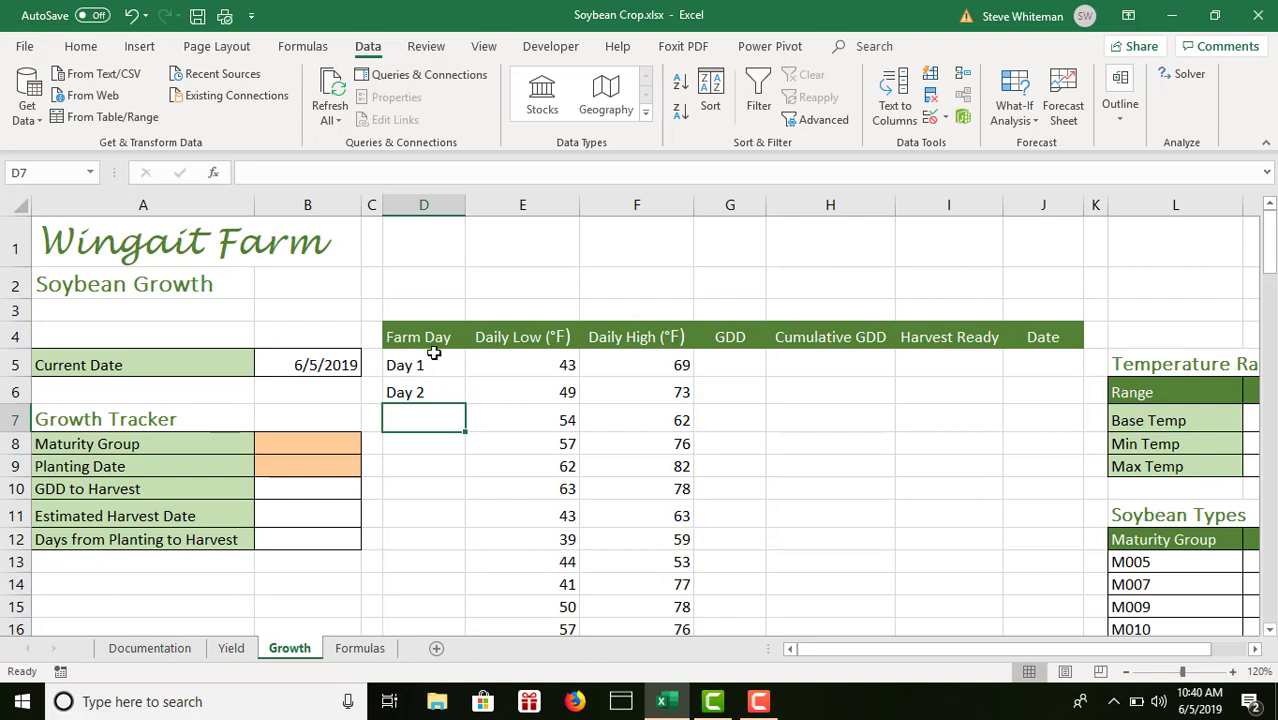
# - Extend the Day 1 and Day 2 series down the Farm Day column to Day 112 in cell D116
pyautogui.click(420, 365)
pyautogui.moveTo(420, 365); pyautogui.dragTo(419, 391)
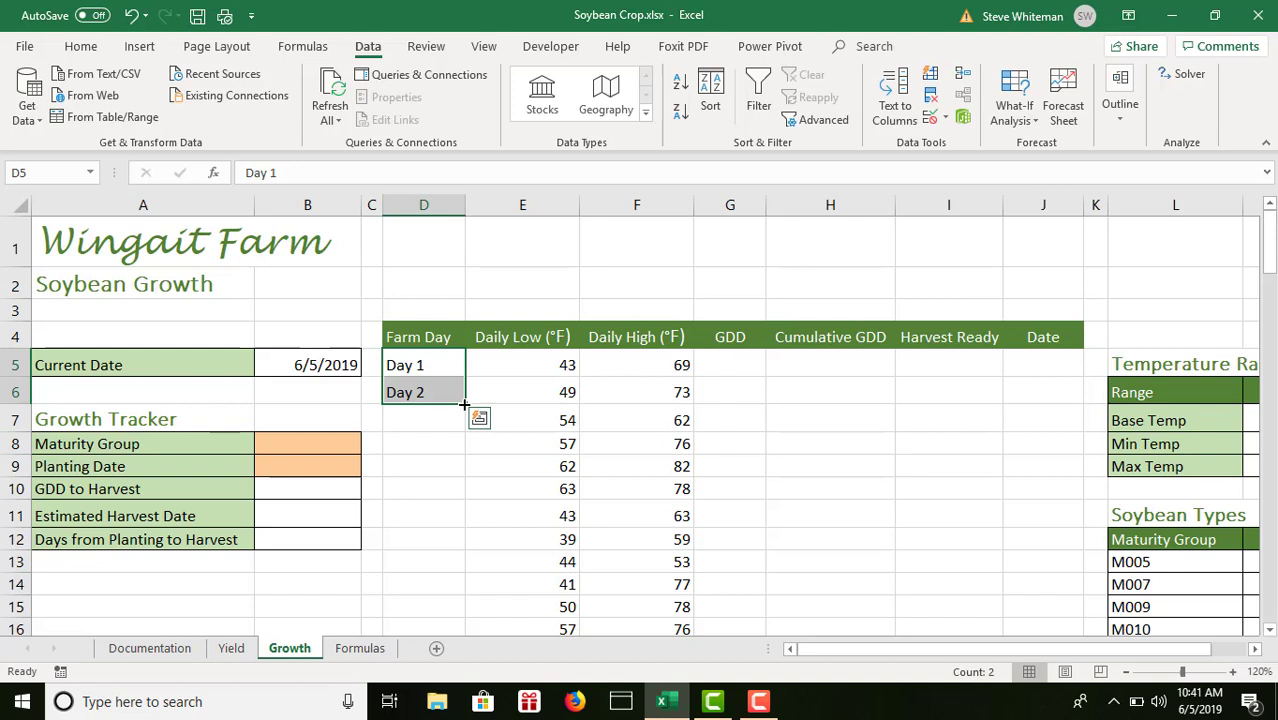
pyautogui.moveTo(464, 404); pyautogui.dragTo(421, 529)
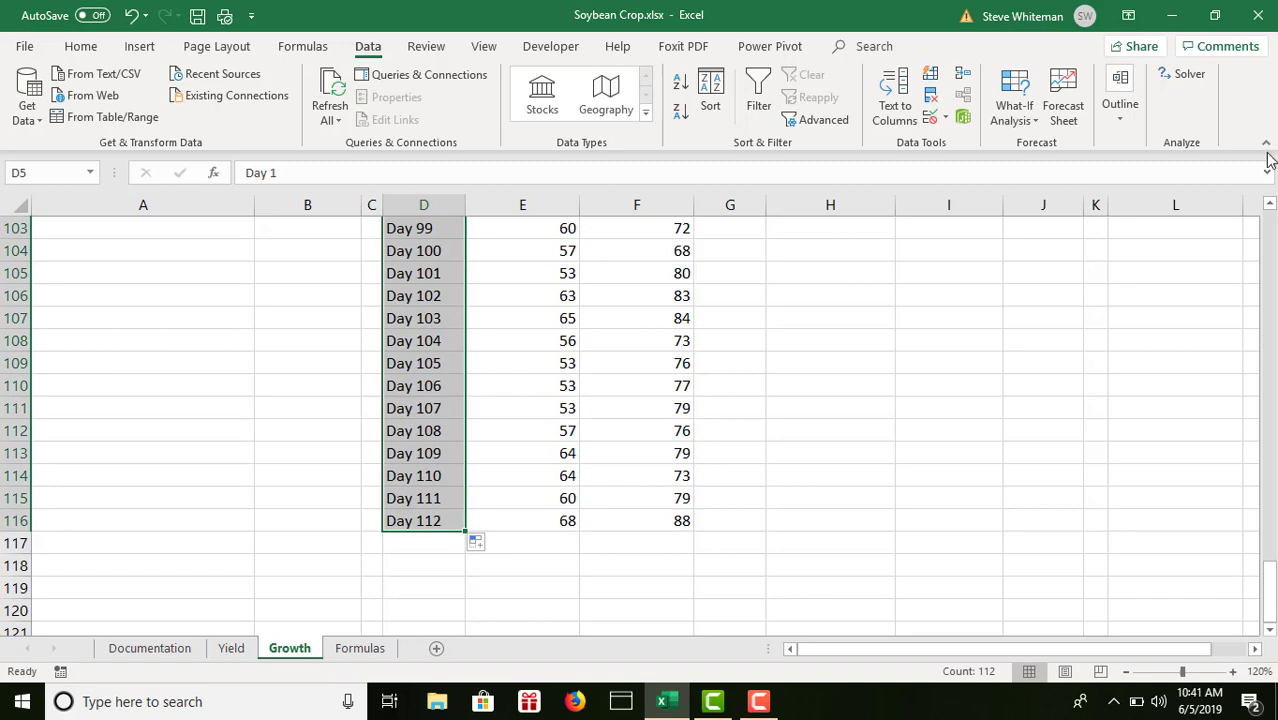
pyautogui.moveTo(1268, 240); pyautogui.dragTo(1270, 232)
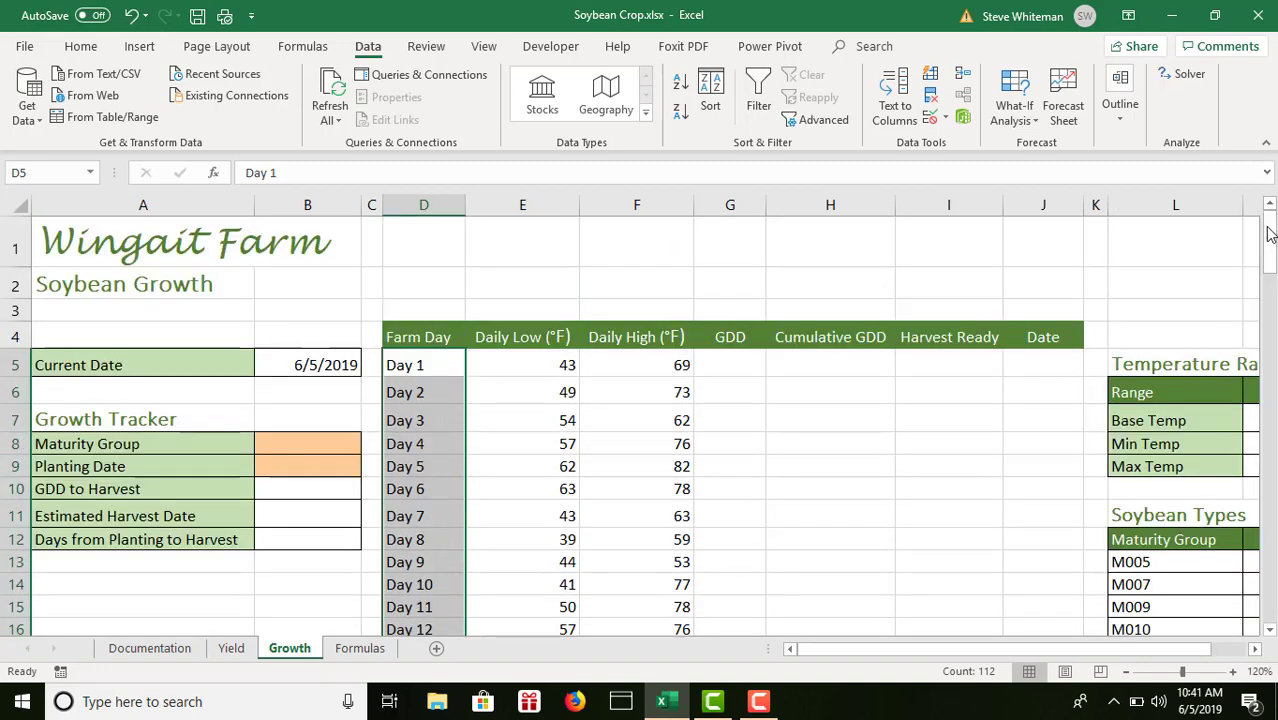
pyautogui.click(428, 357)
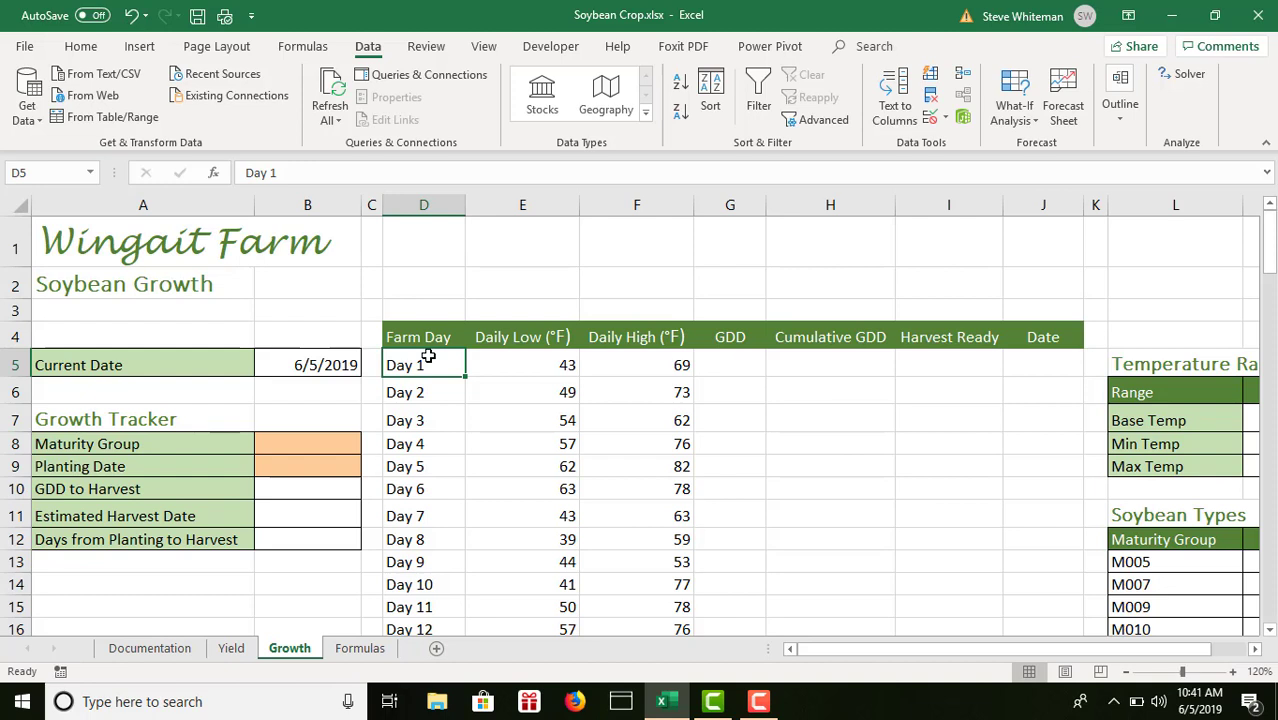
# - Consult the GDD formula on the Formulas sheet and begin the Growth sheet's Day 1 GDD formula in G5 with =MAX(E5,$M$8)
pyautogui.click(727, 368)
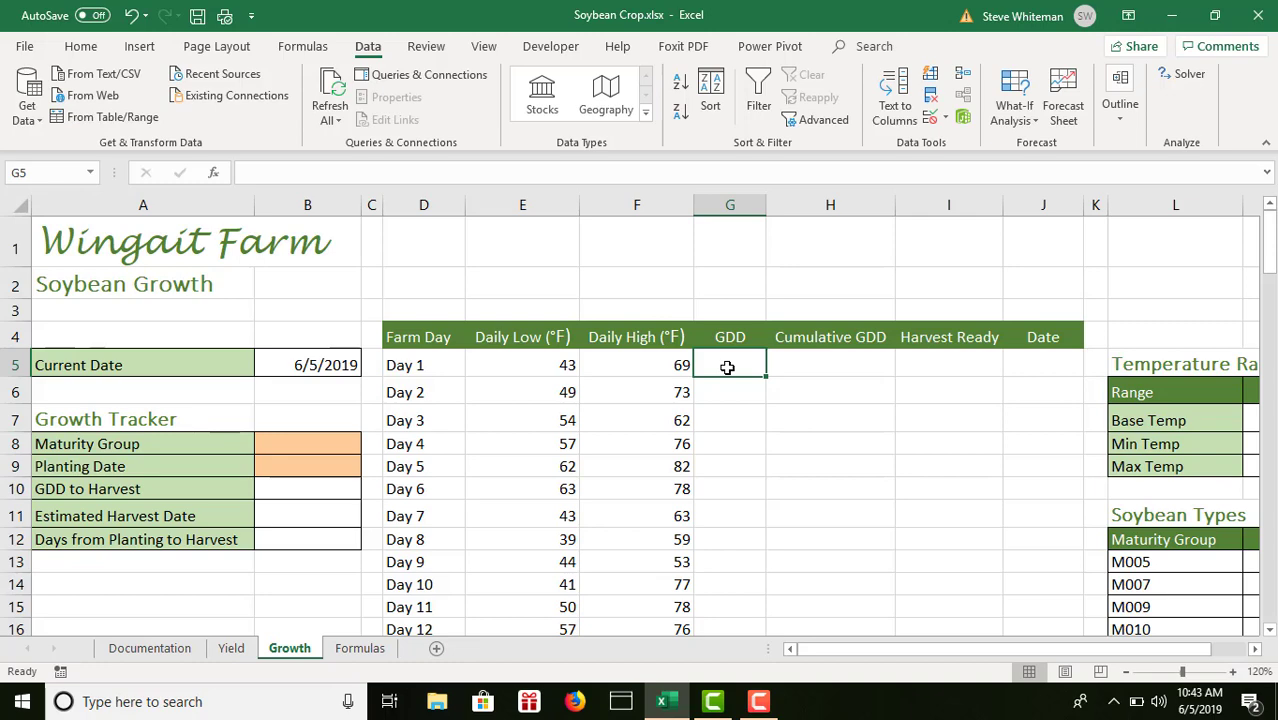
pyautogui.click(357, 650)
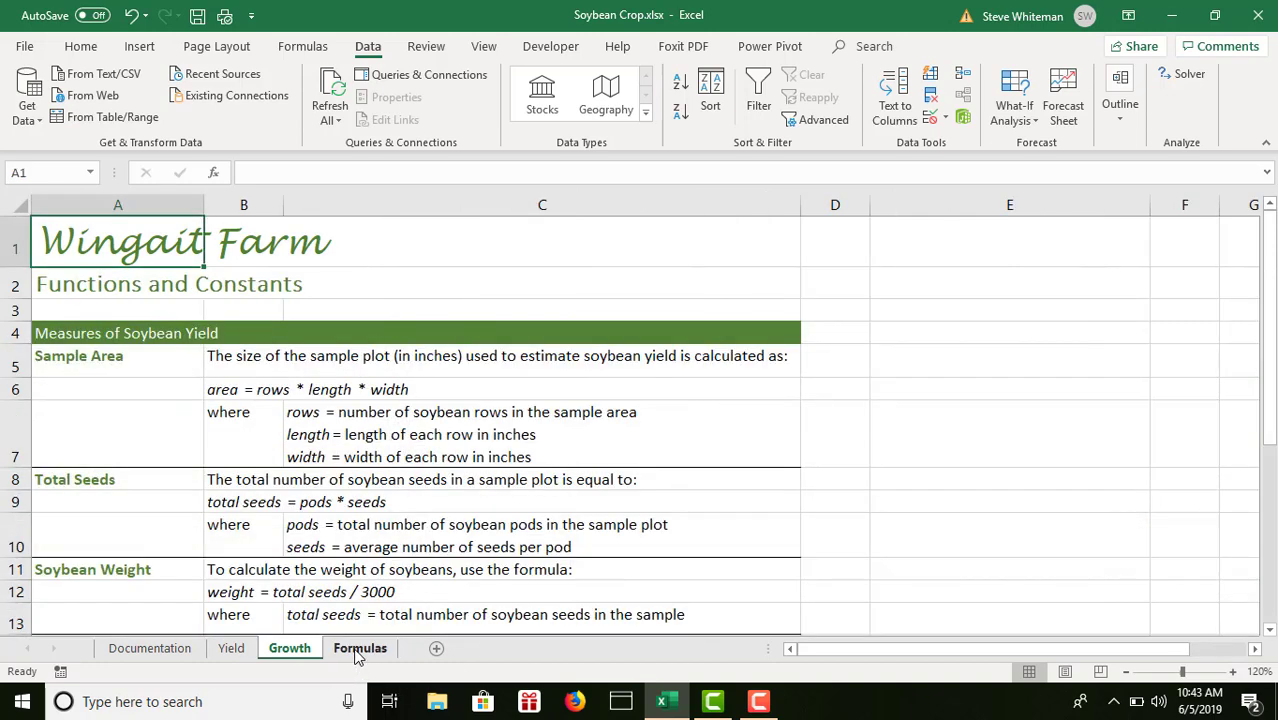
pyautogui.moveTo(1268, 262); pyautogui.dragTo(1268, 380)
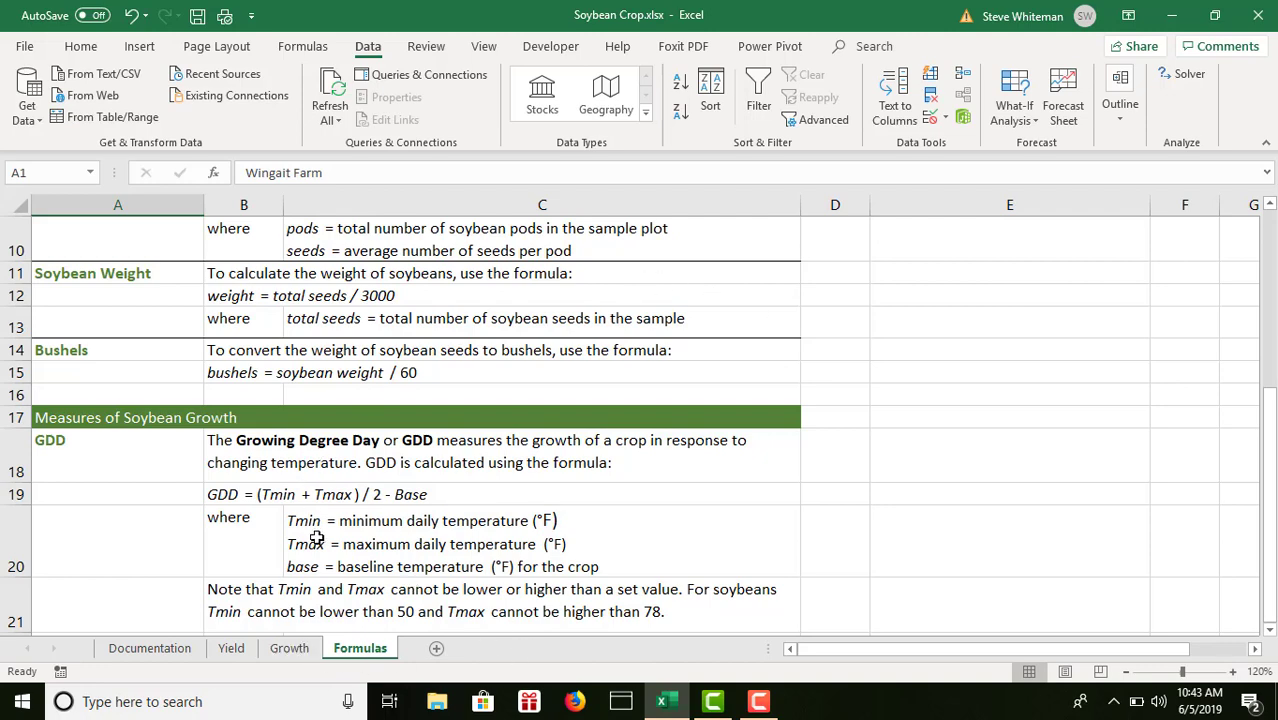
pyautogui.click(290, 649)
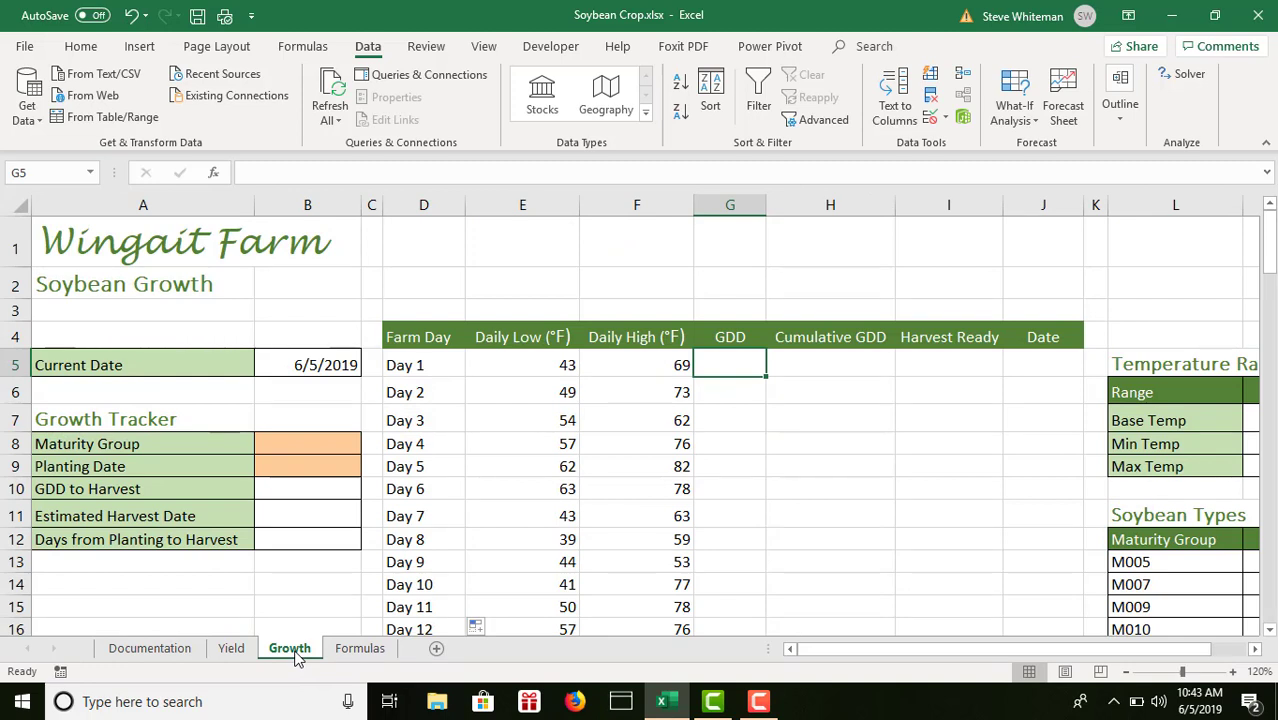
pyautogui.write('=')
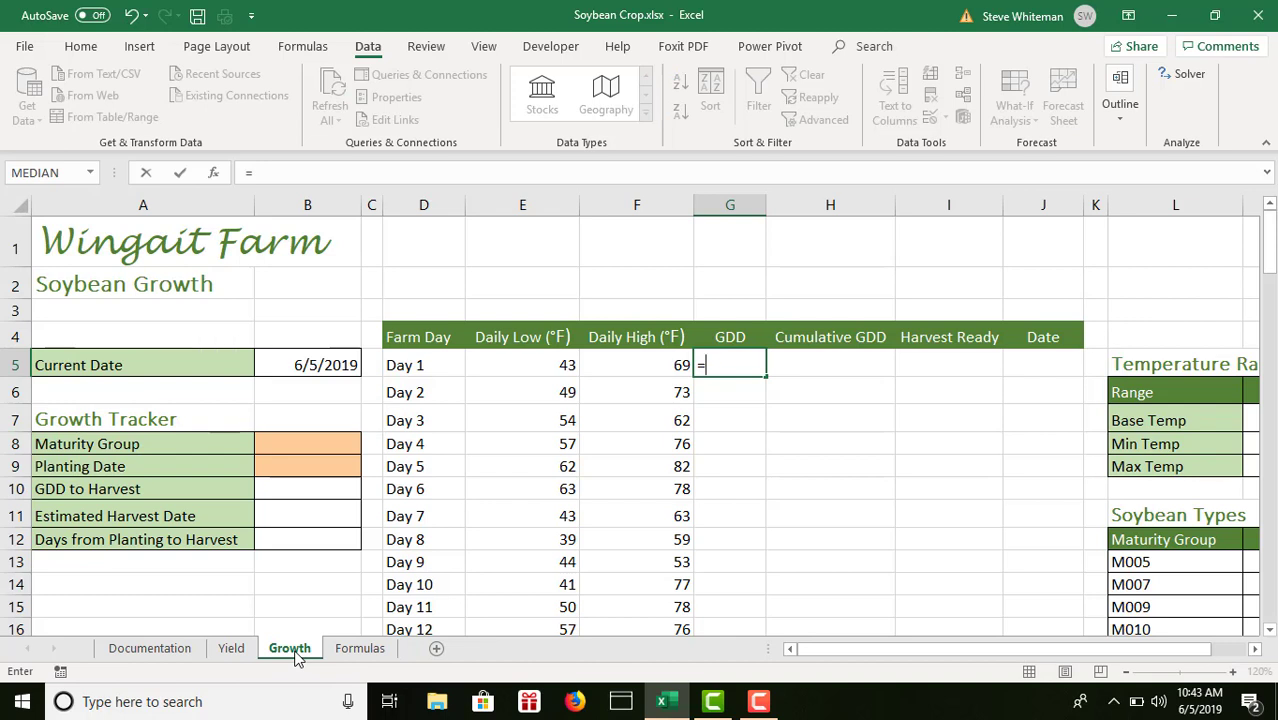
pyautogui.write('Max')
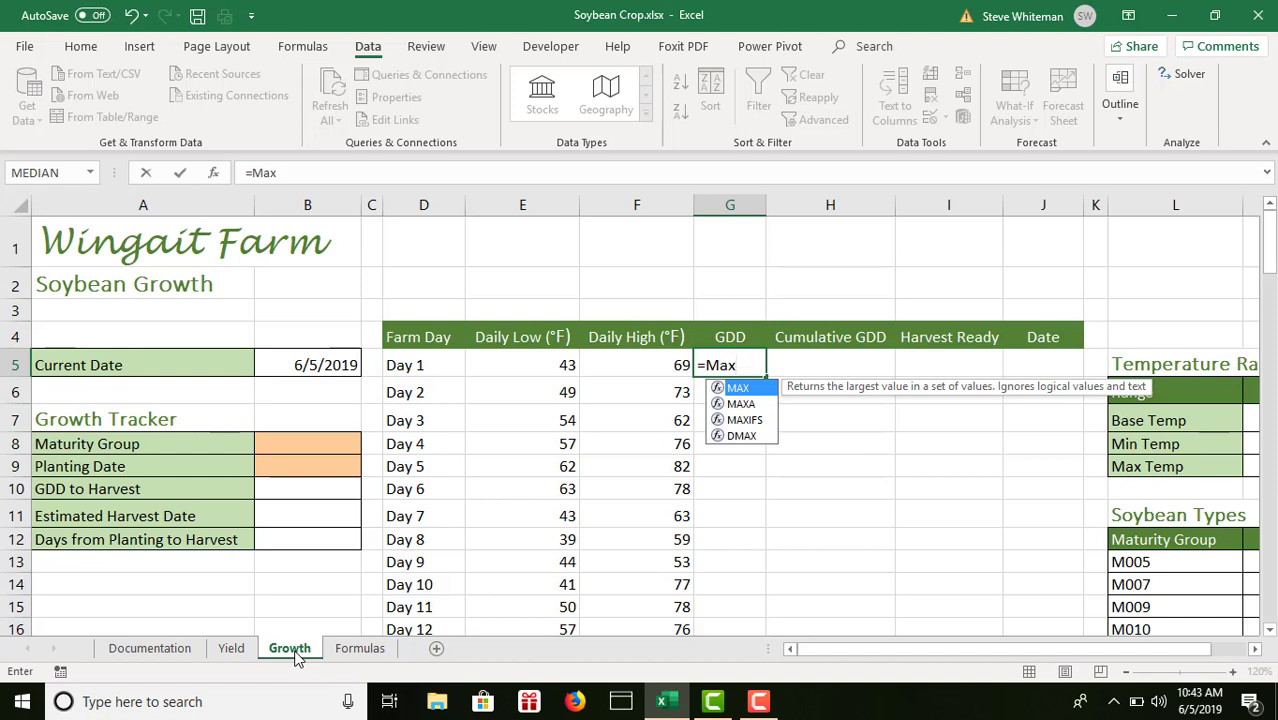
pyautogui.write('(')
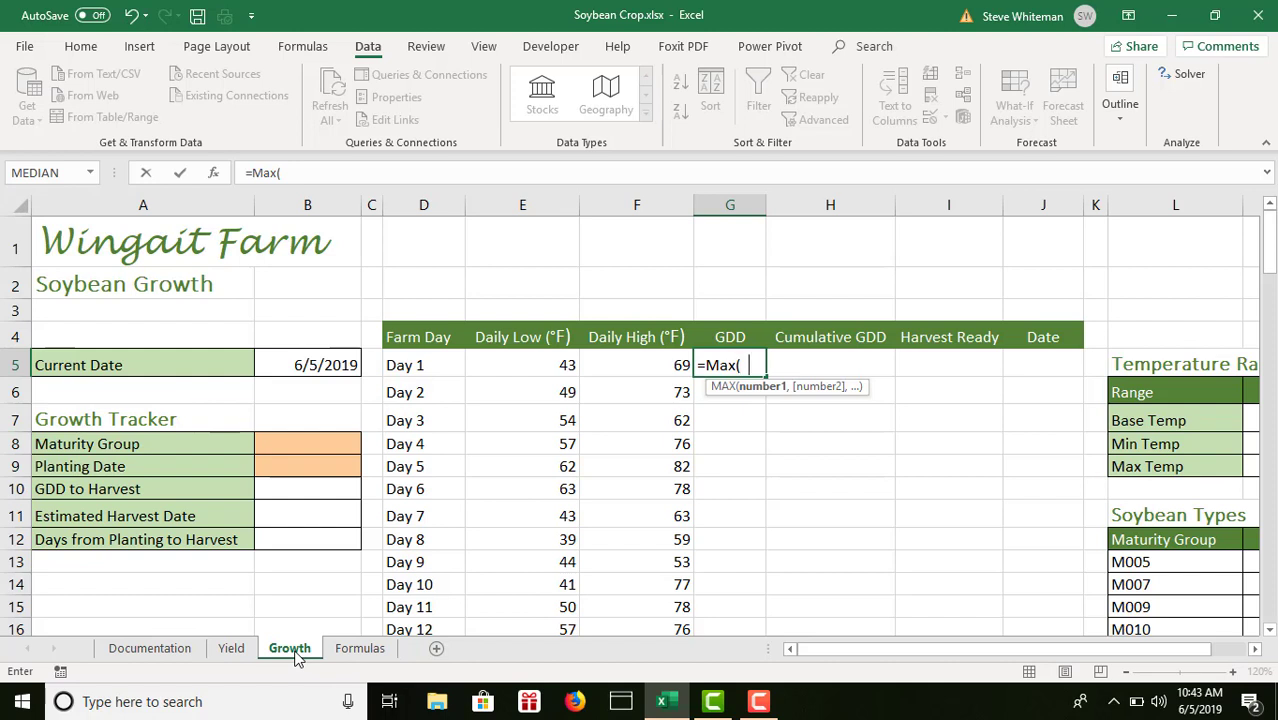
pyautogui.press('BackSpace')
pyautogui.write('E5')
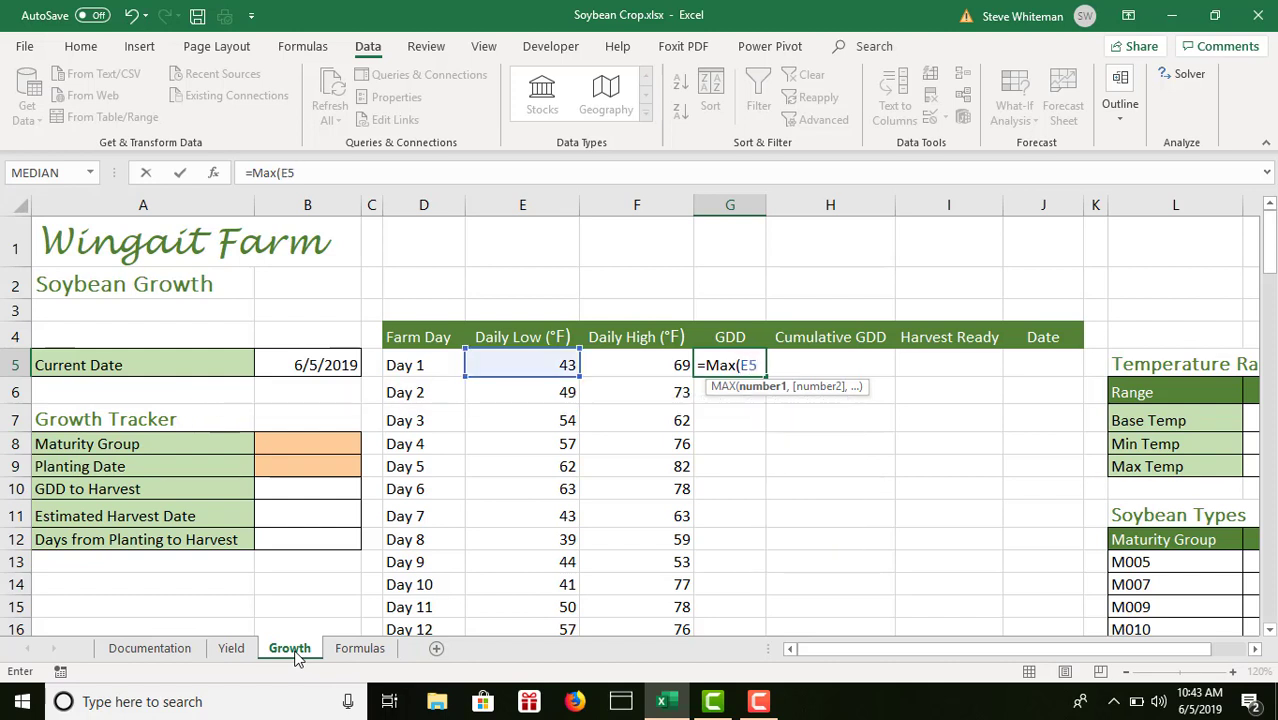
pyautogui.write(',')
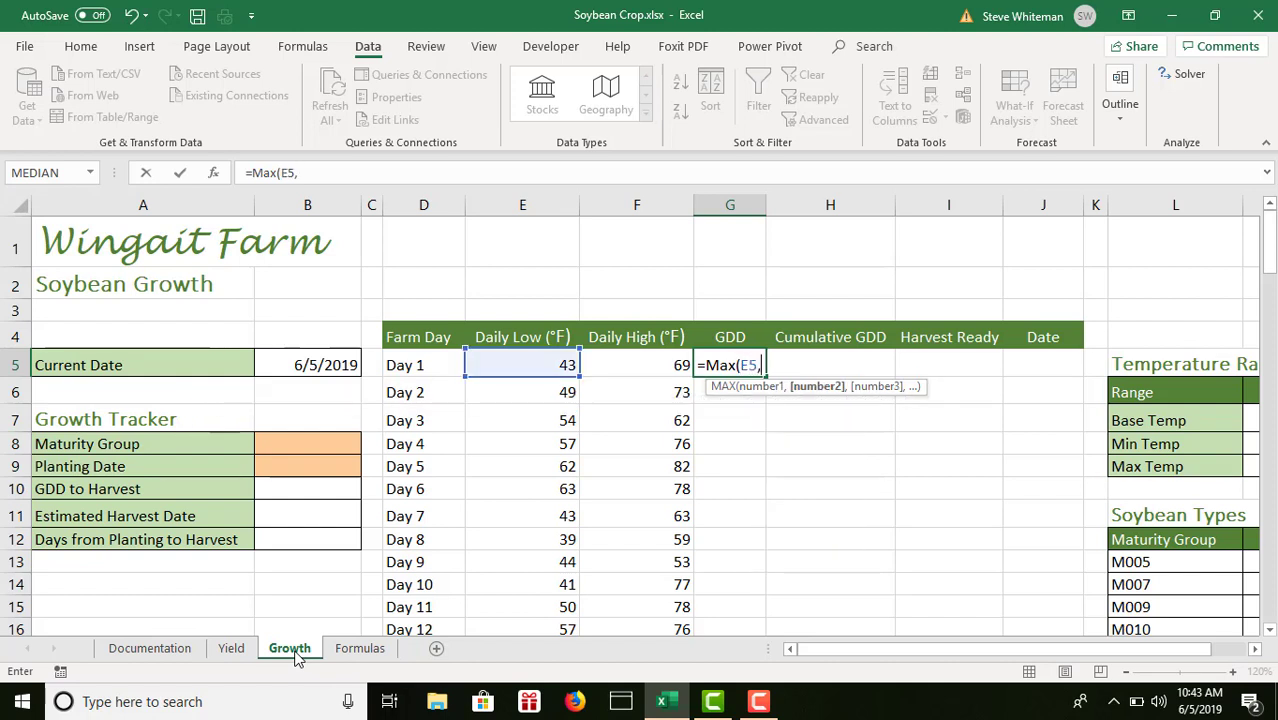
pyautogui.write('$M')
pyautogui.write('$')
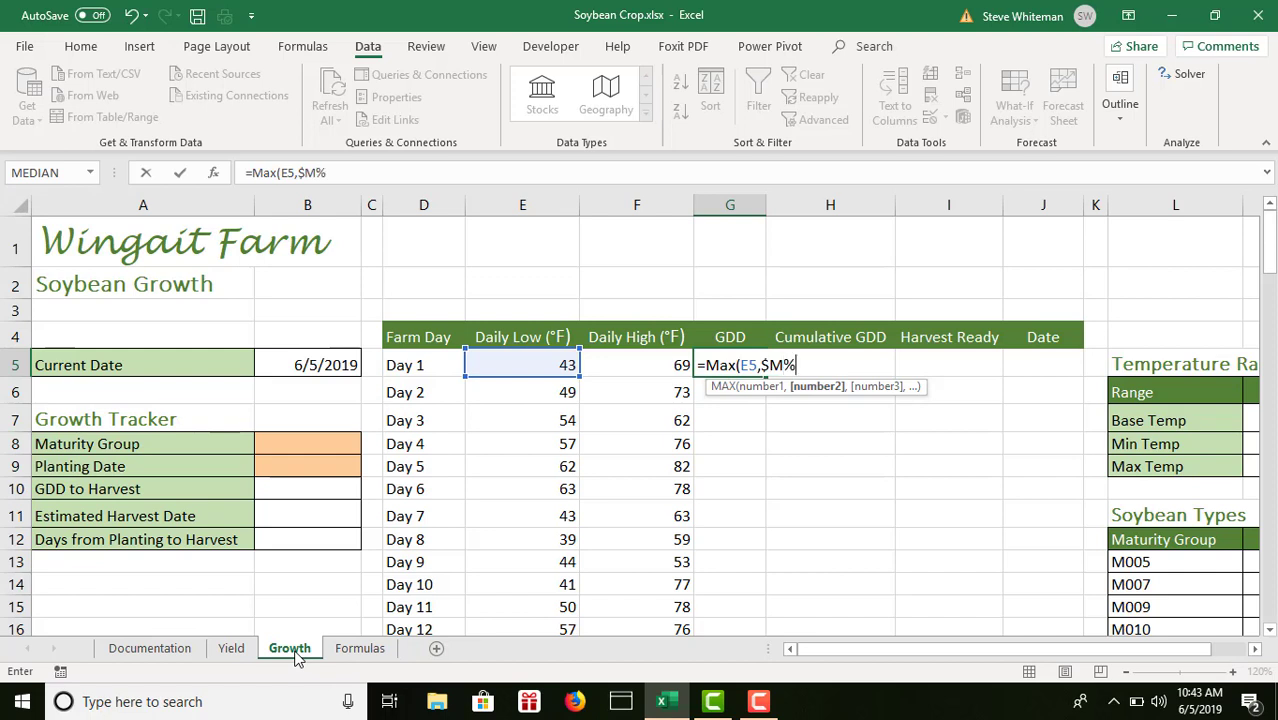
pyautogui.write('8')
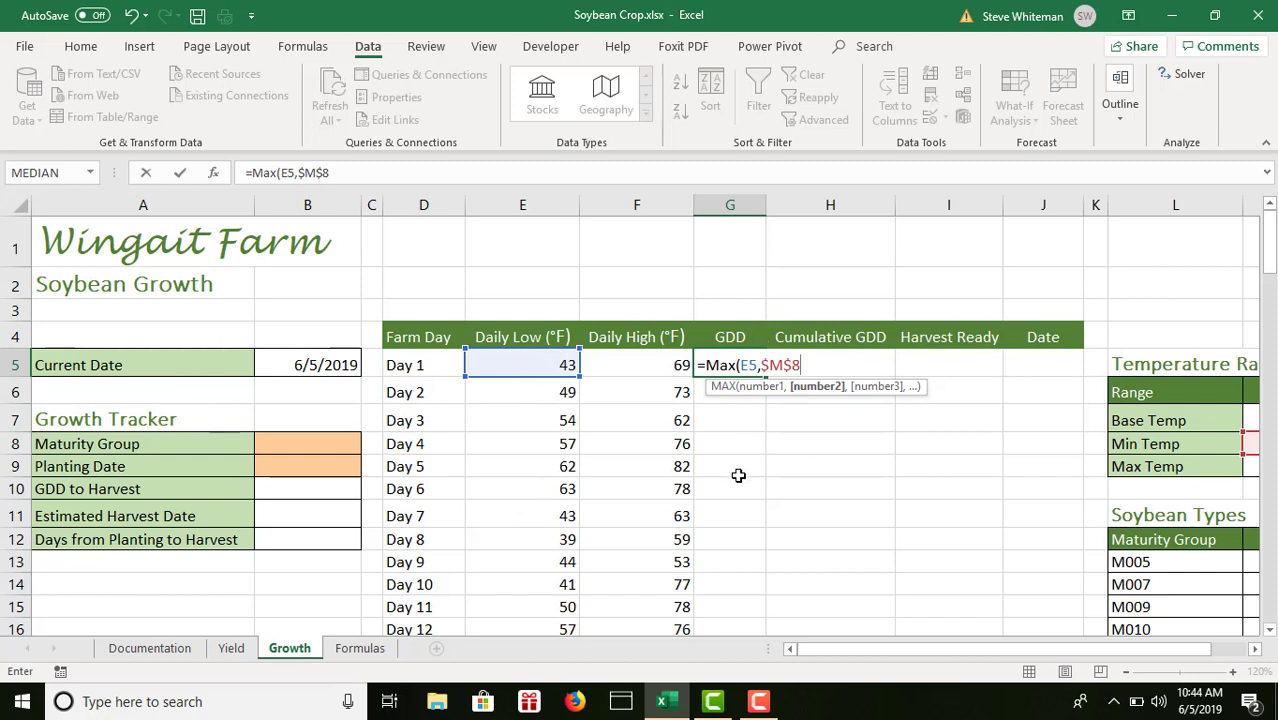
pyautogui.click(1256, 651)
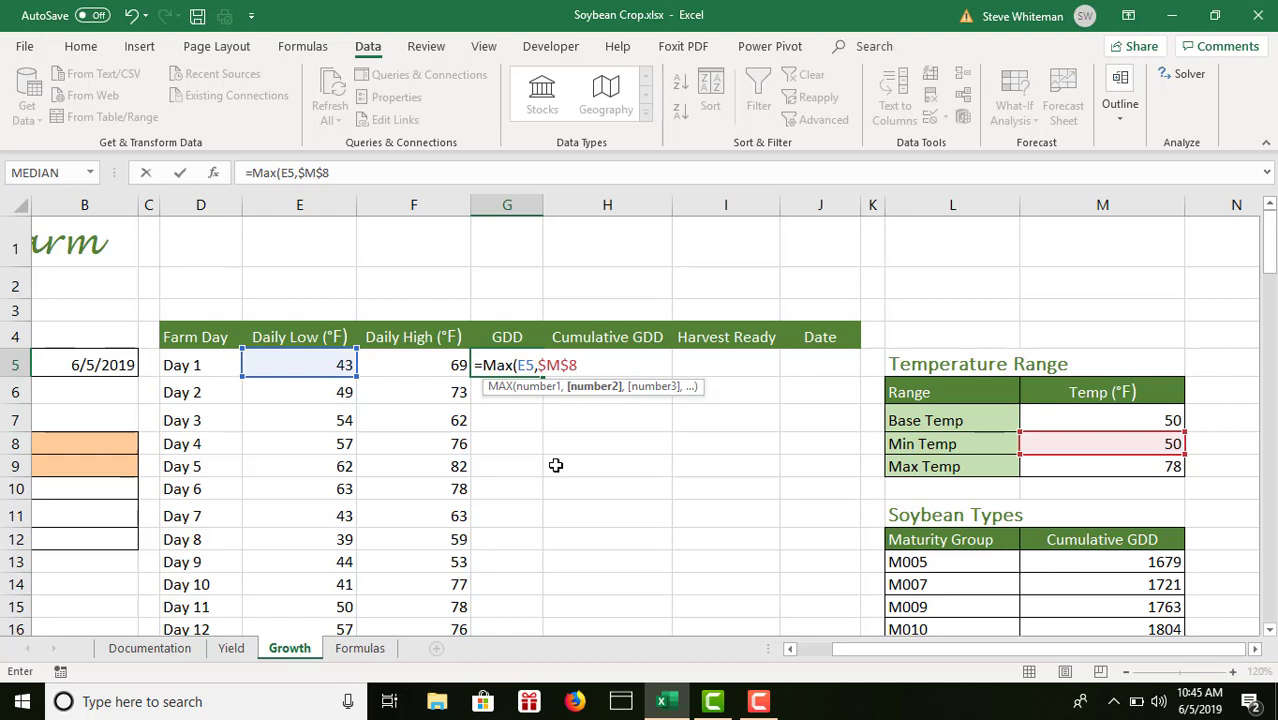
pyautogui.write(')')
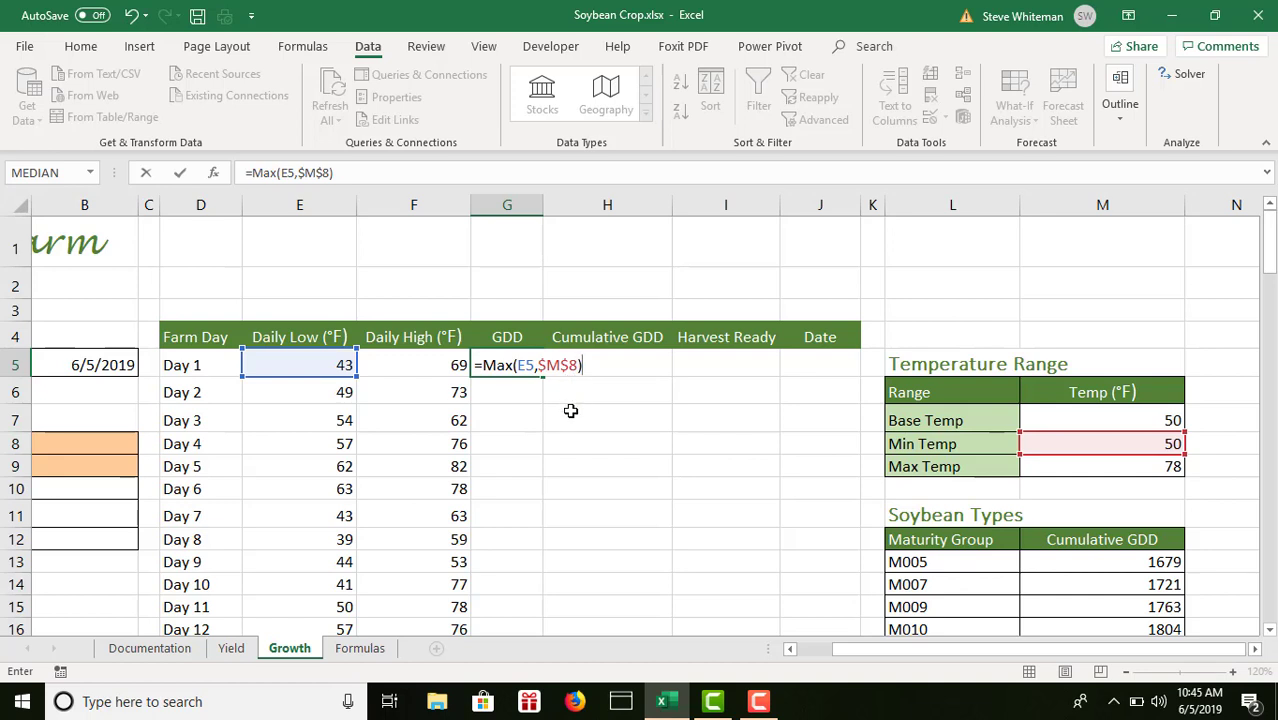
# - Make the M8 reference in the G5 formula relative, and convert it back to the absolute reference $M$8
pyautogui.click(538, 366)
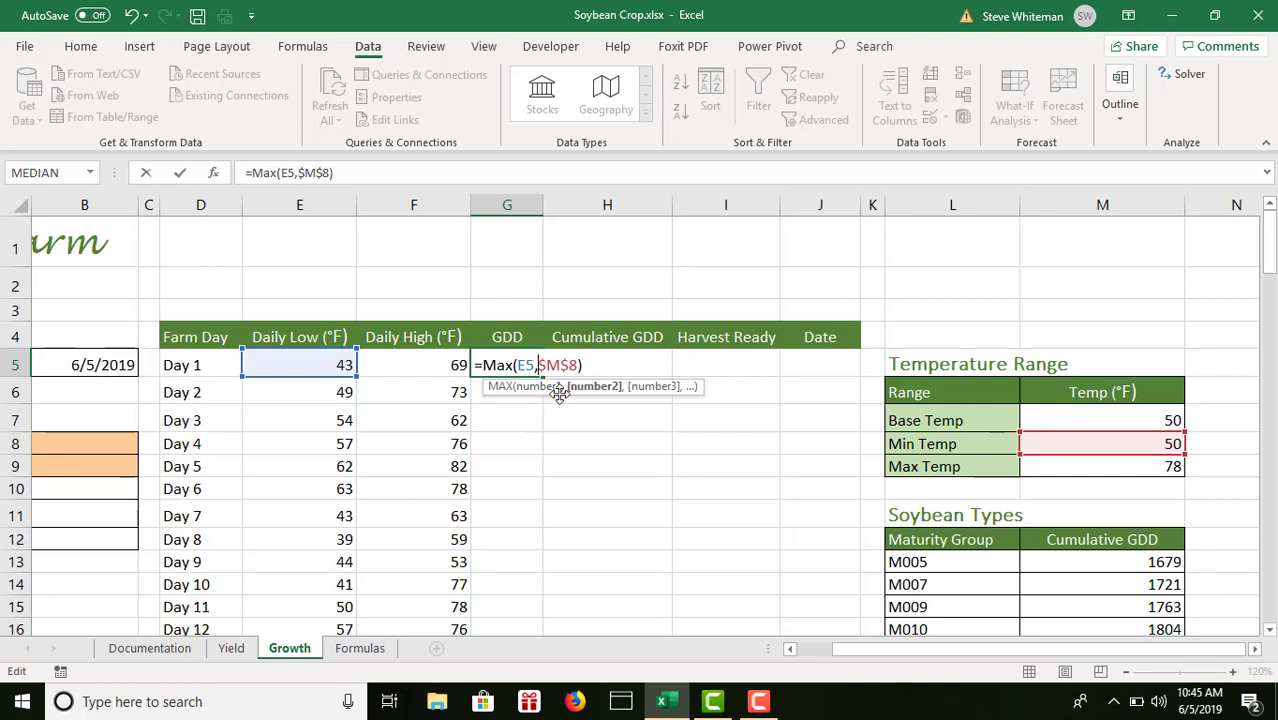
pyautogui.press('Delete')
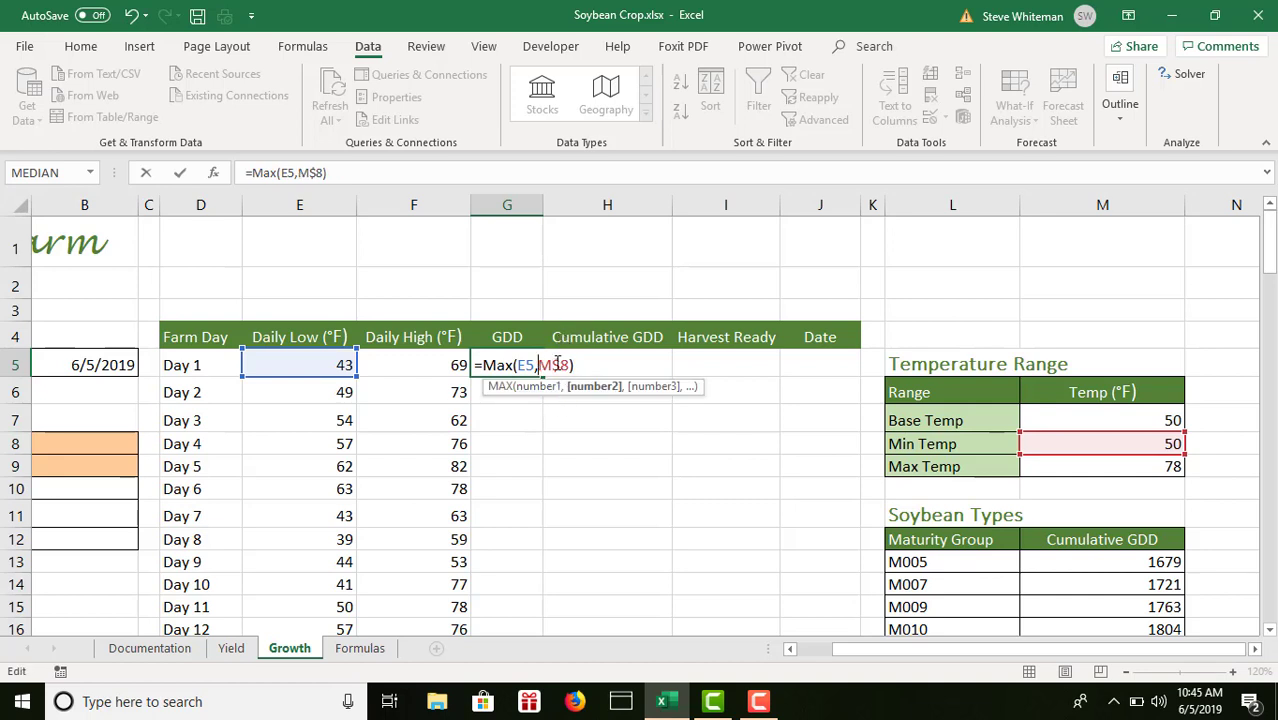
pyautogui.click(555, 365)
pyautogui.press('Delete')
pyautogui.press('F4')
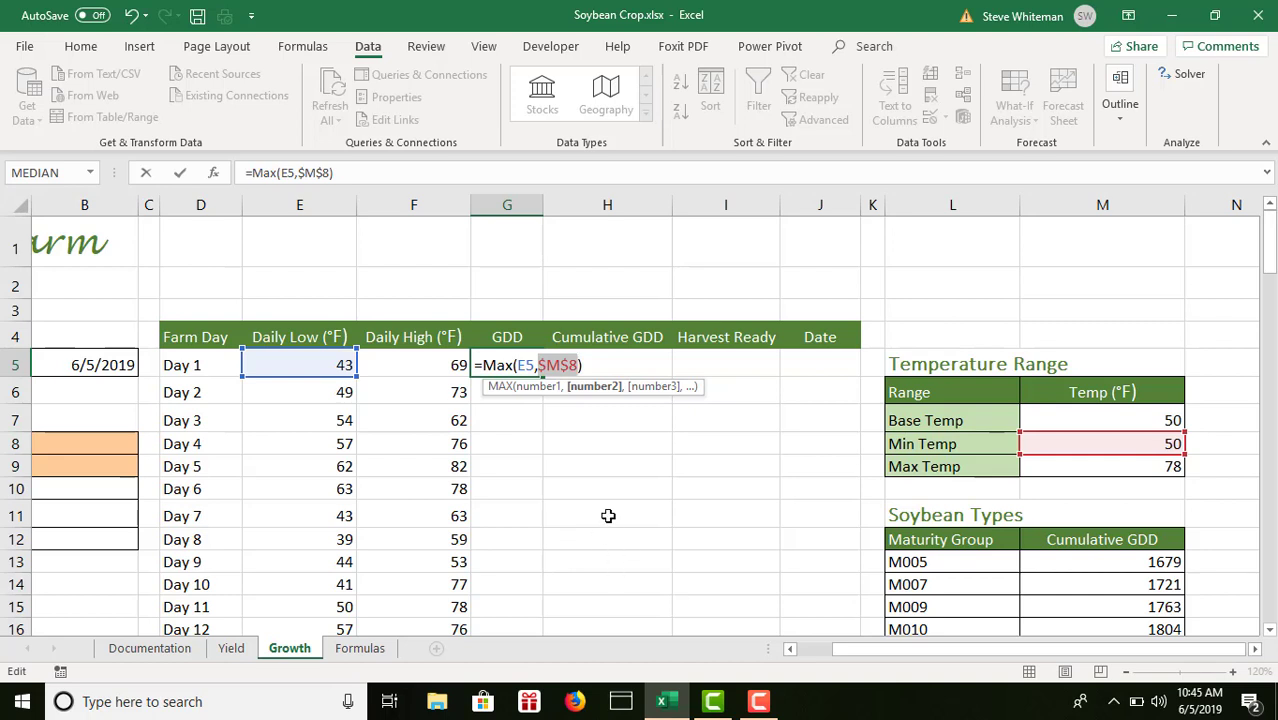
# - Extend the G5 formula by adding +MIN(F5,M9), which caps the daily high at the Max Temp value
pyautogui.click(592, 364)
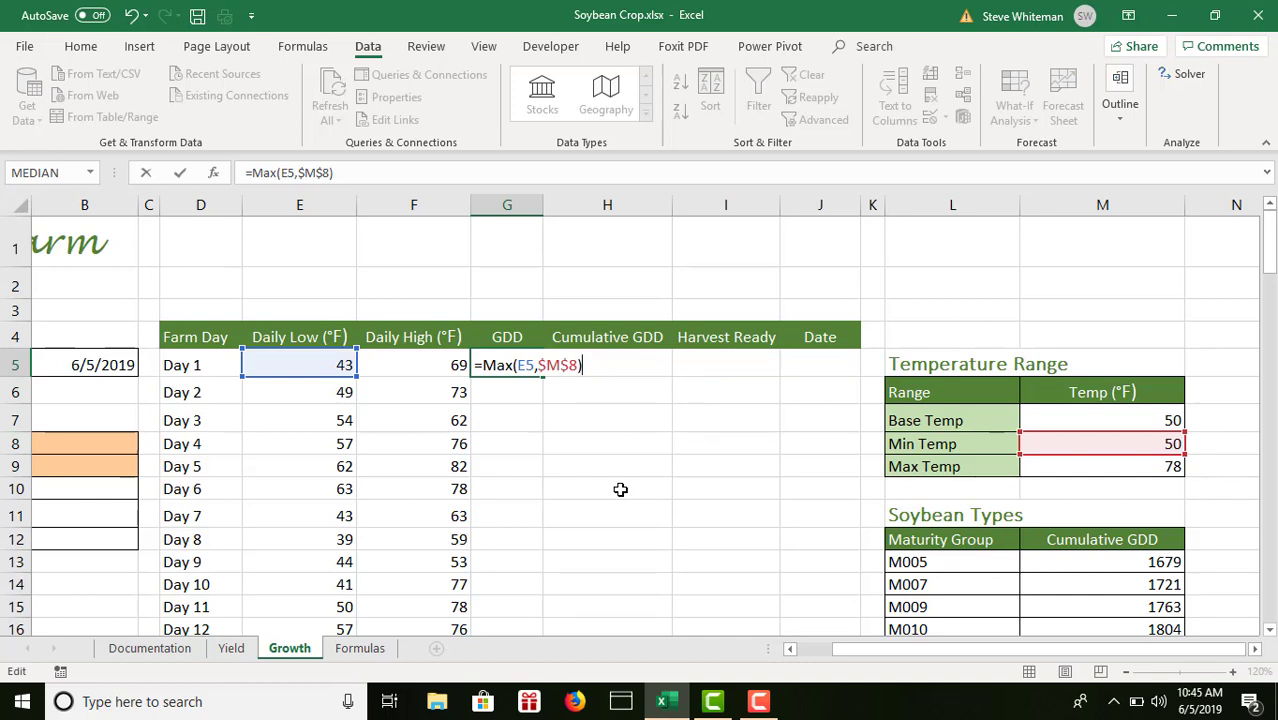
pyautogui.write('+Mi')
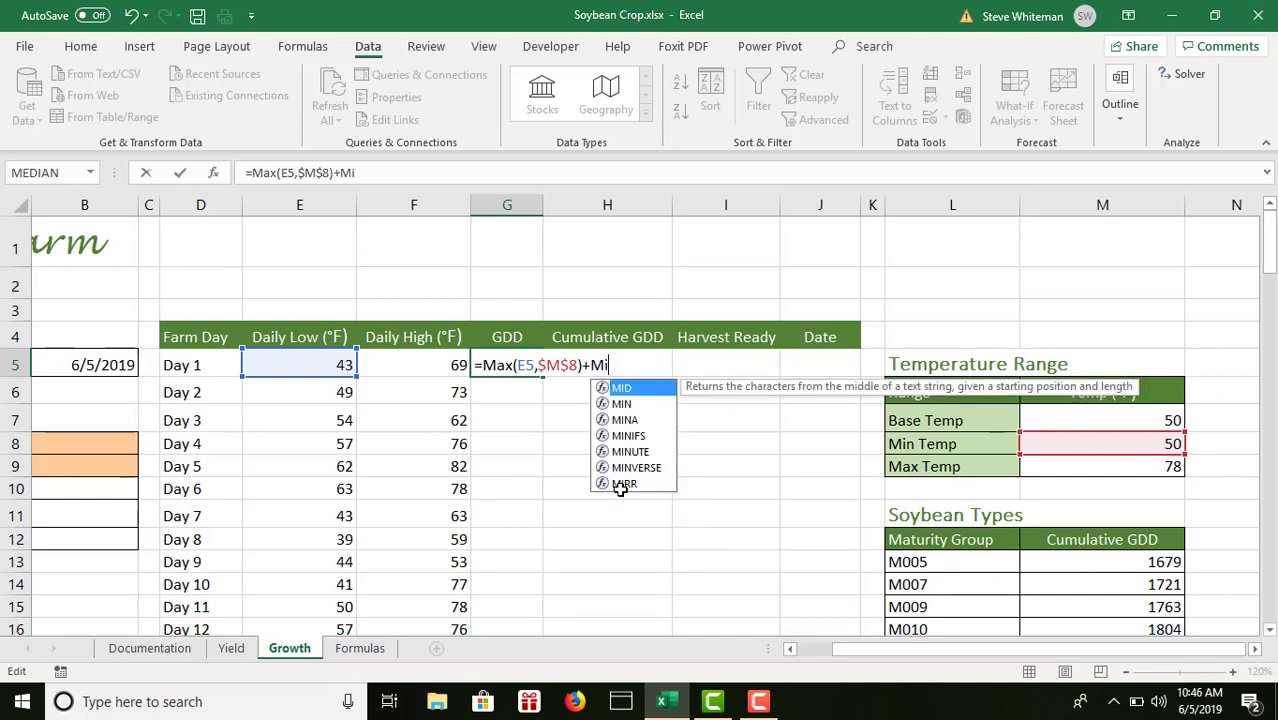
pyautogui.write('n')
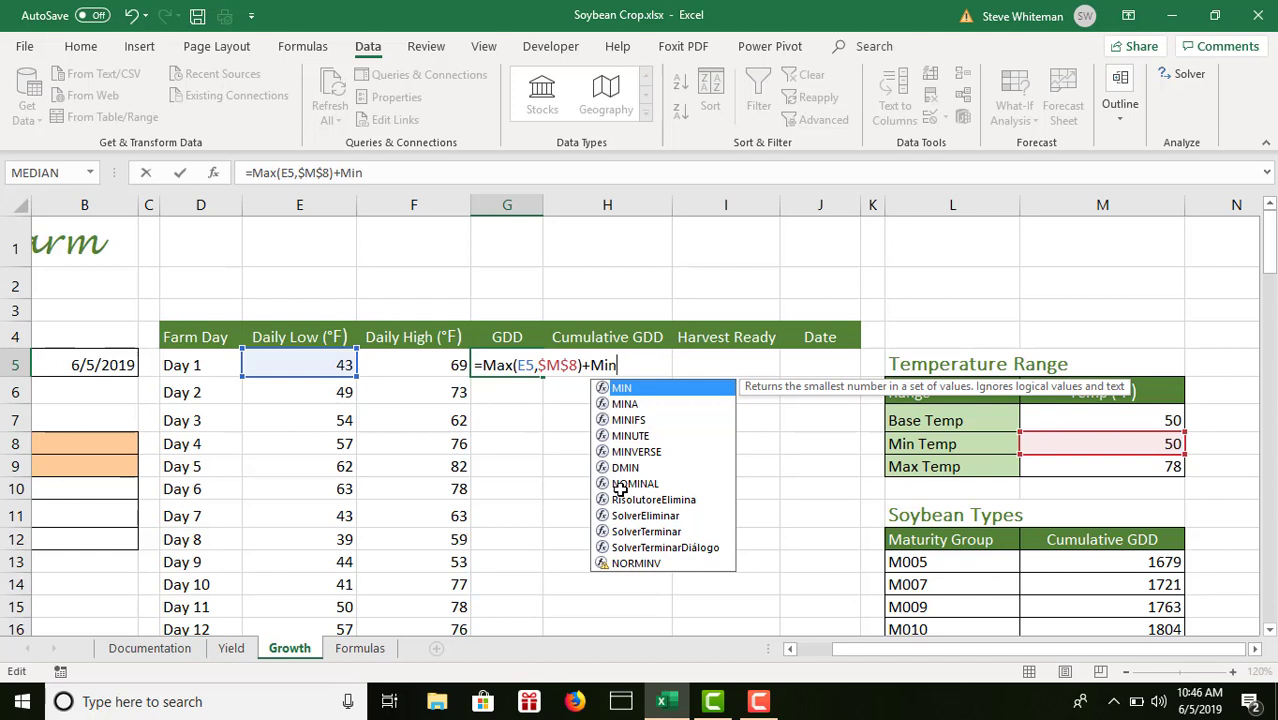
pyautogui.write('(')
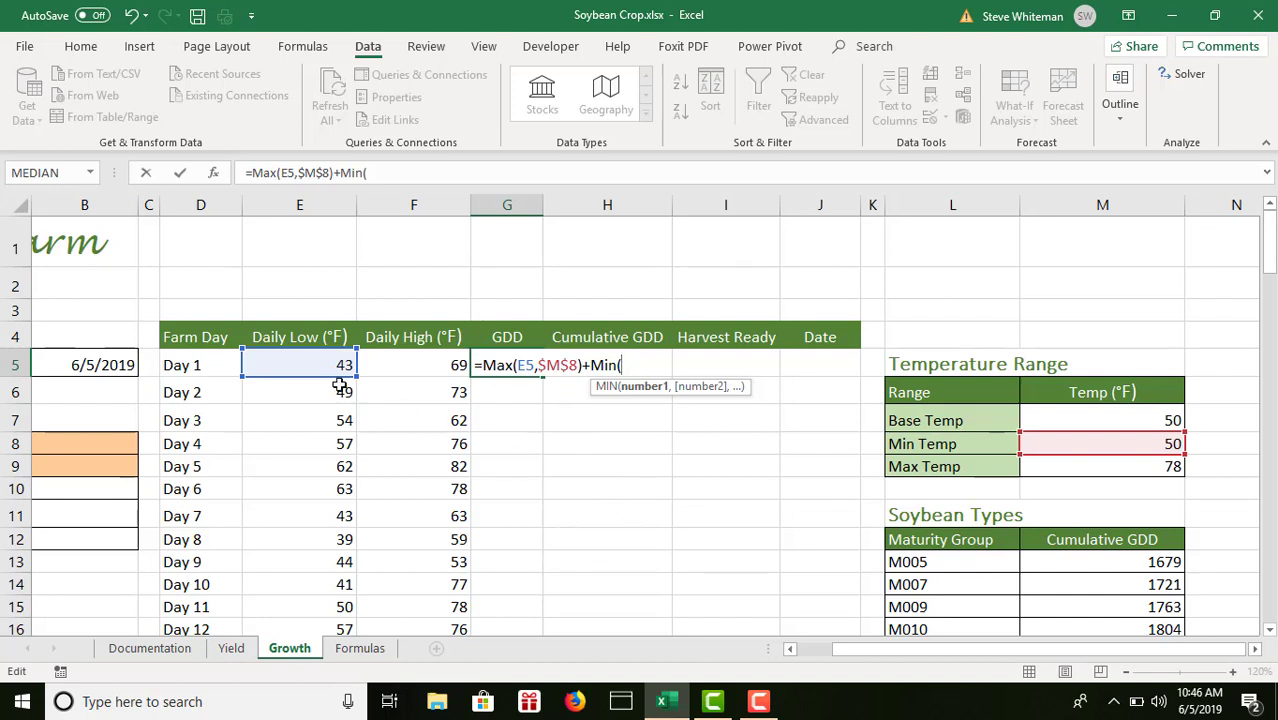
pyautogui.click(435, 365)
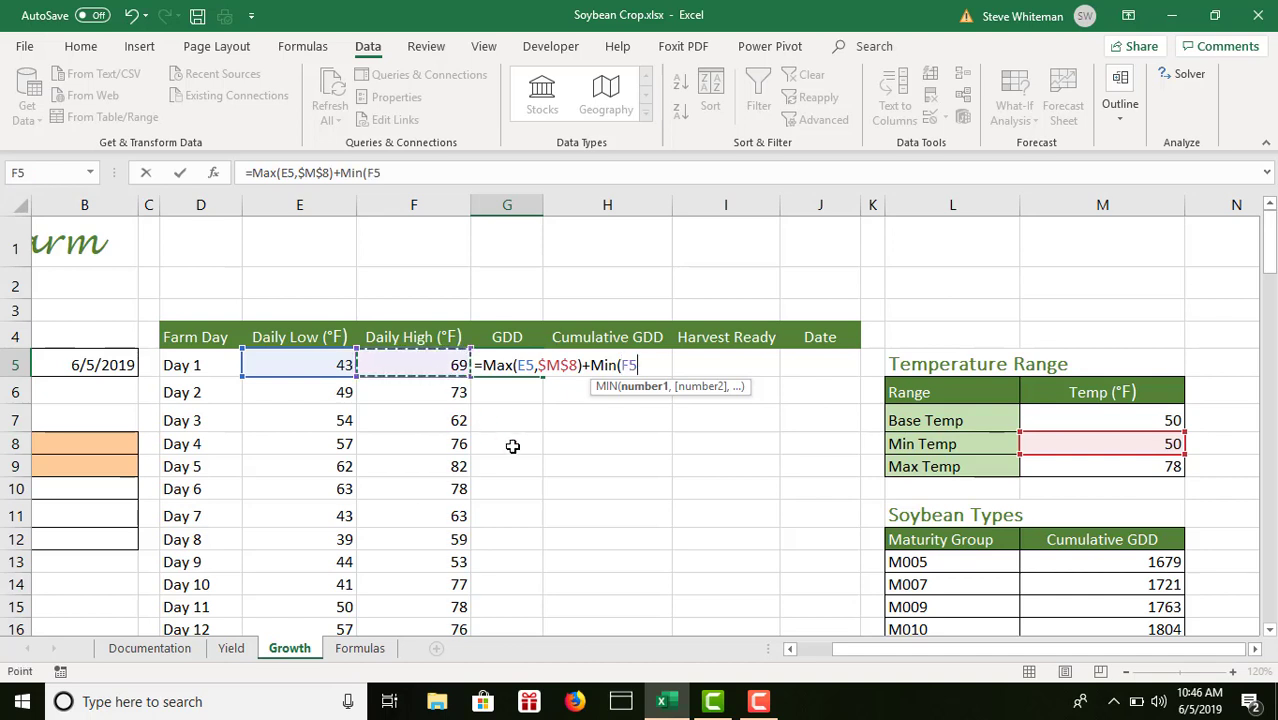
pyautogui.write(',')
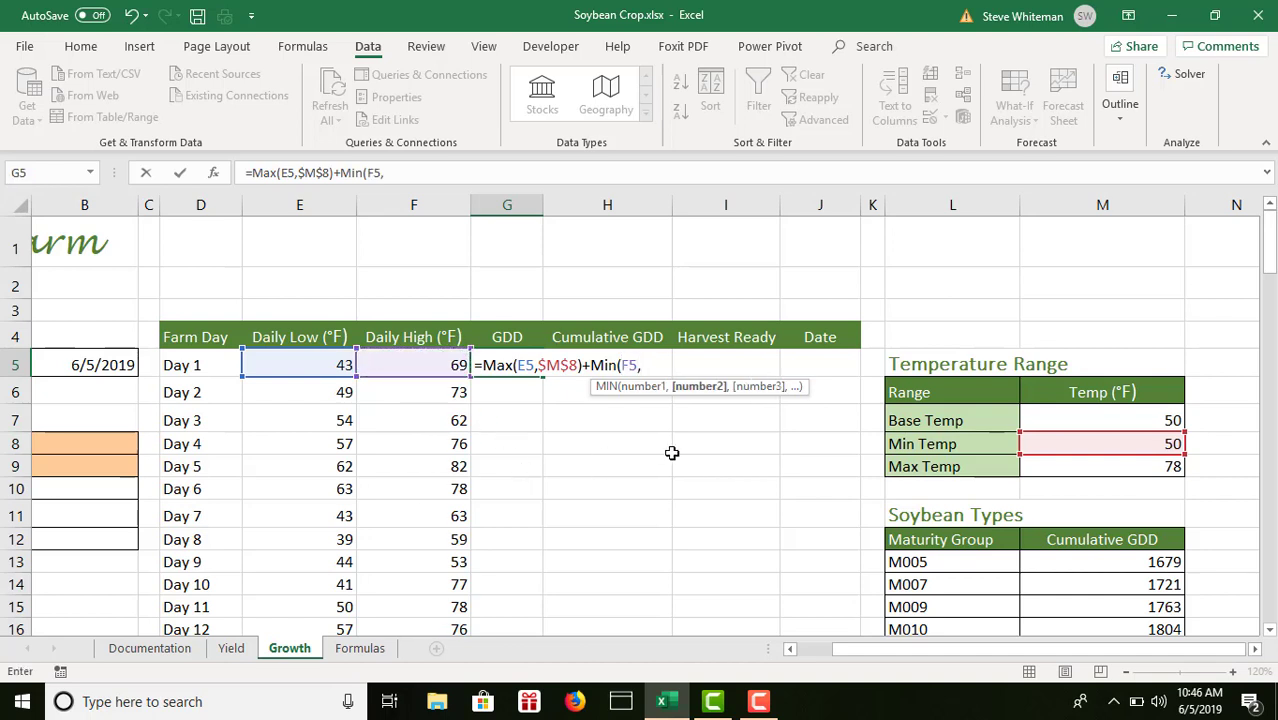
pyautogui.click(1125, 470)
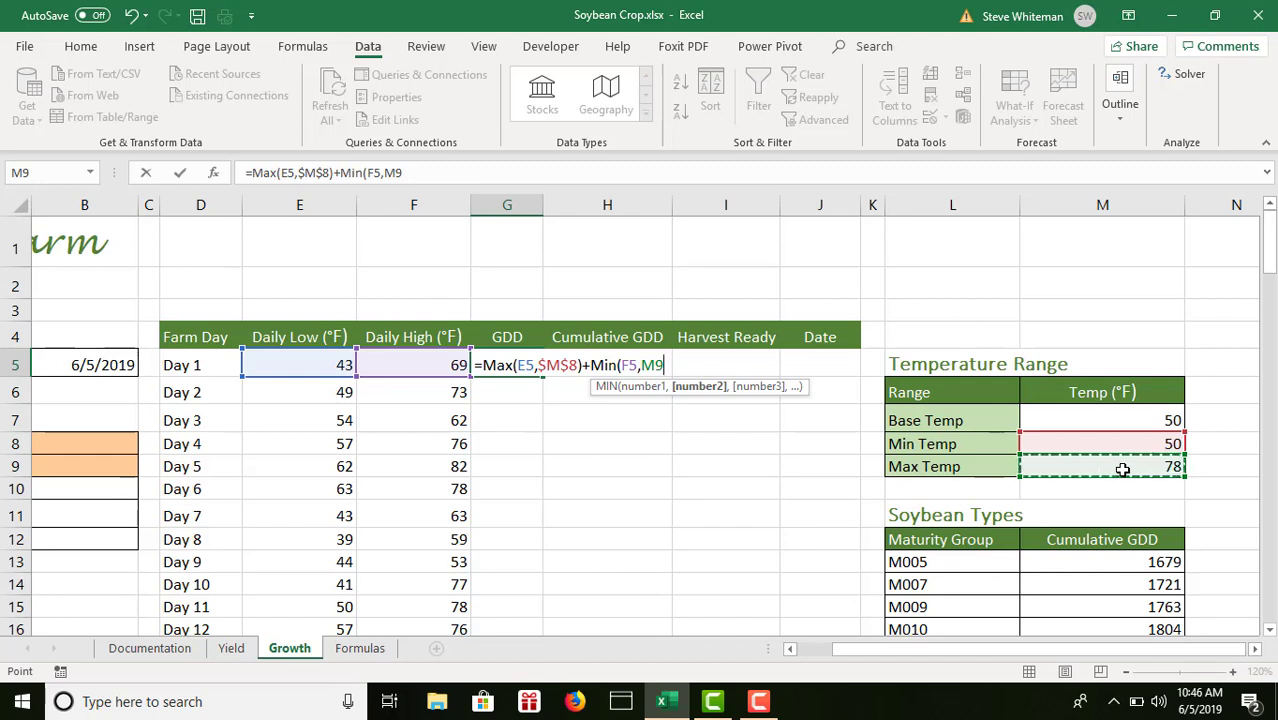
pyautogui.write(')')
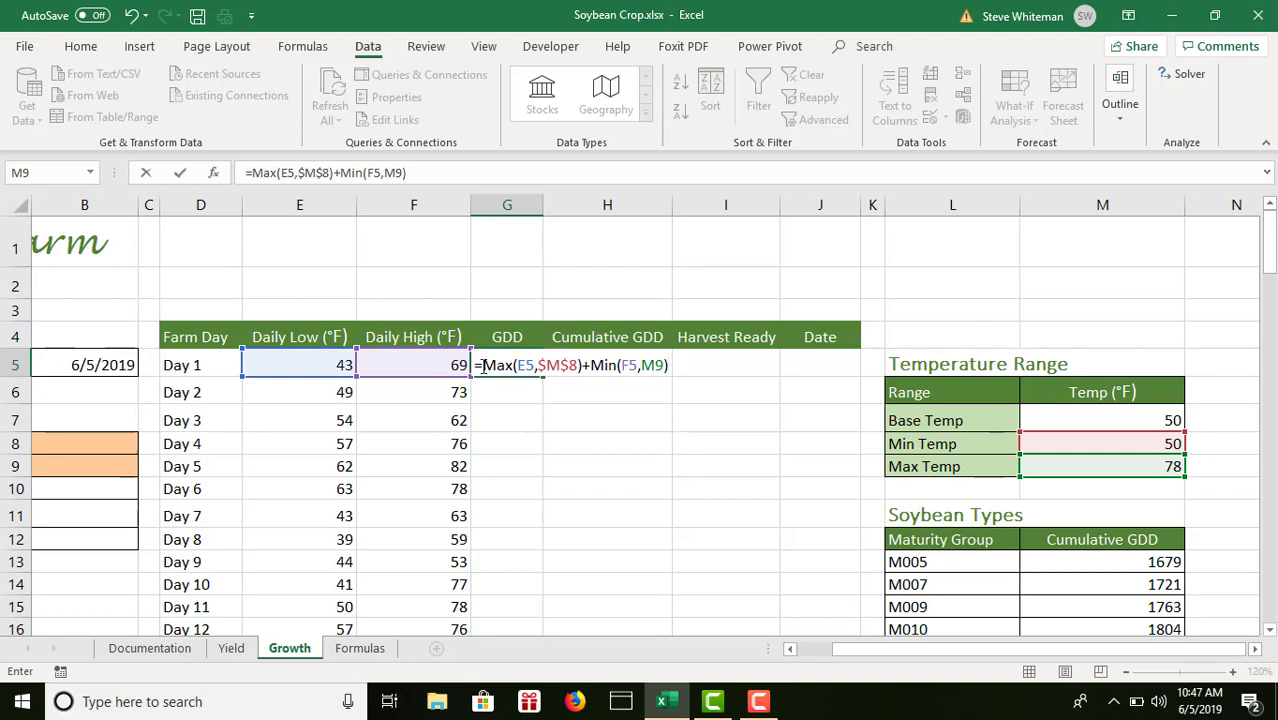
# - Enclose the MAX and MIN sum in the G5 formula in parentheses and make the M9 reference absolute as $M$9
pyautogui.press('F2')
pyautogui.write('(')
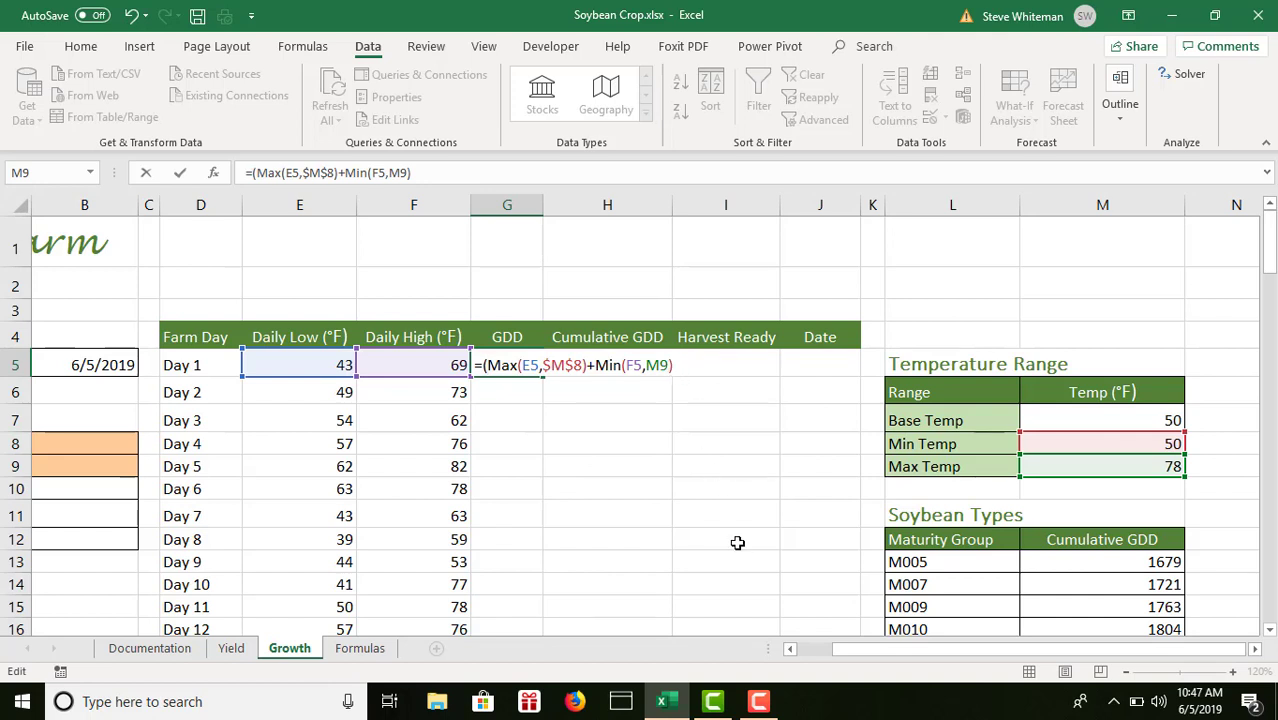
pyautogui.press('End')
pyautogui.write(')')
pyautogui.click(659, 365)
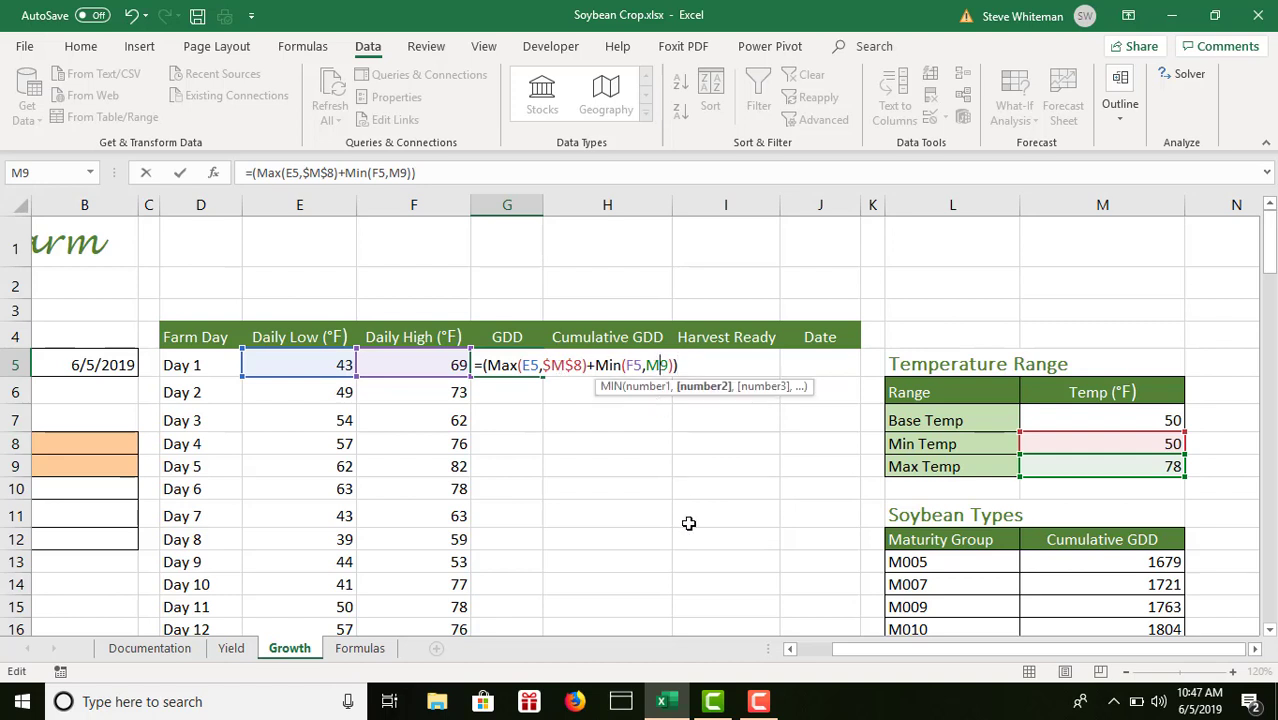
pyautogui.press('F4')
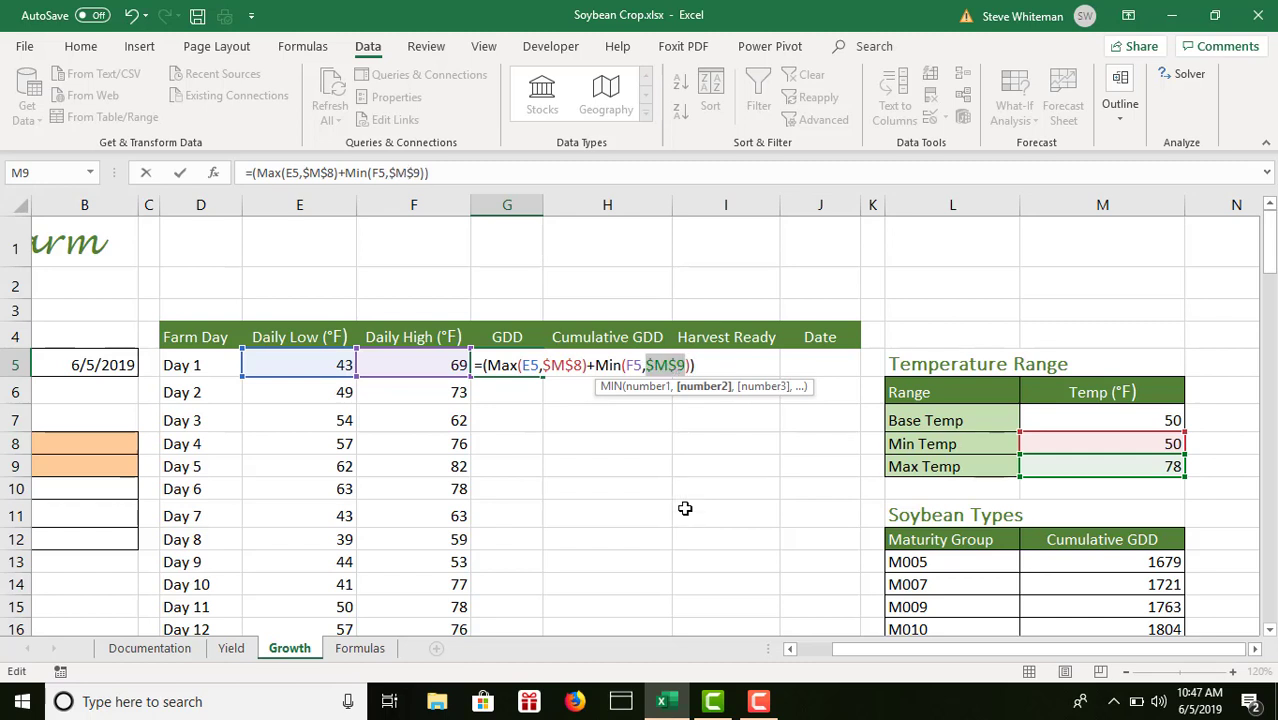
# - Divide the parenthesised sum in G5 by 2, subtract the Base Temp as $M$7, and enter the completed GDD formula
pyautogui.click(709, 365)
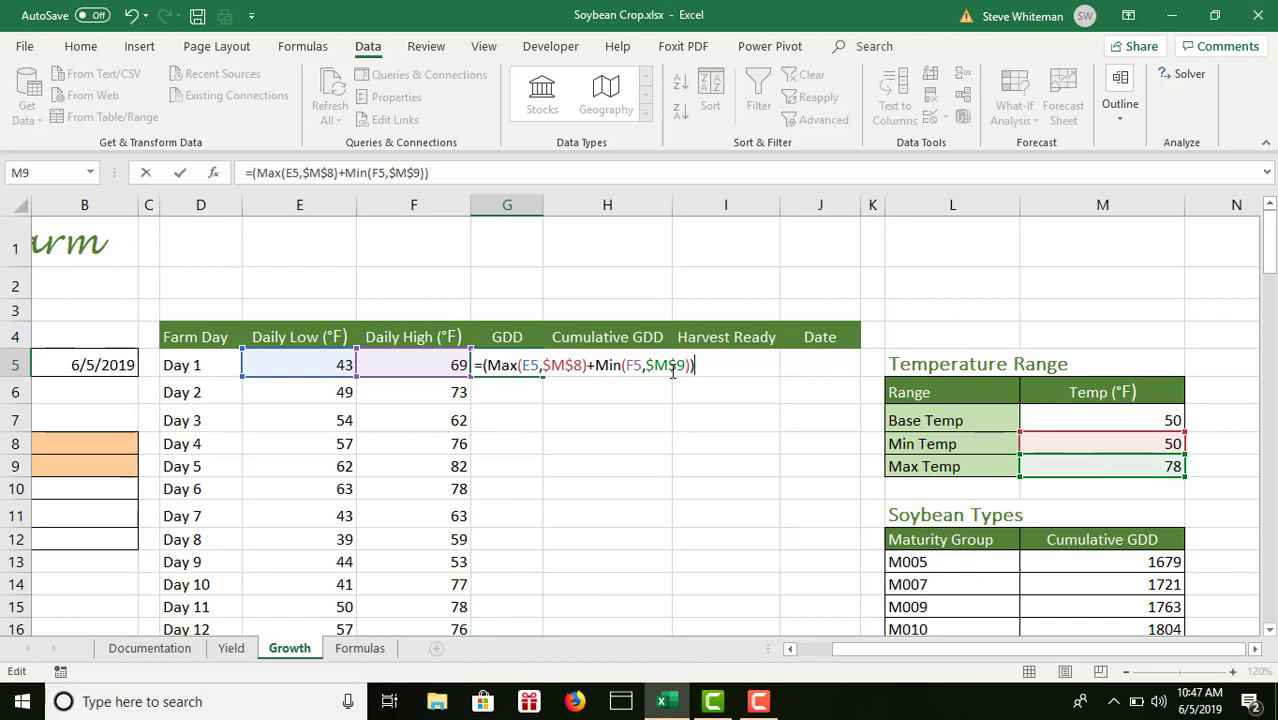
pyautogui.write('/2')
pyautogui.write('-')
pyautogui.click(1101, 427)
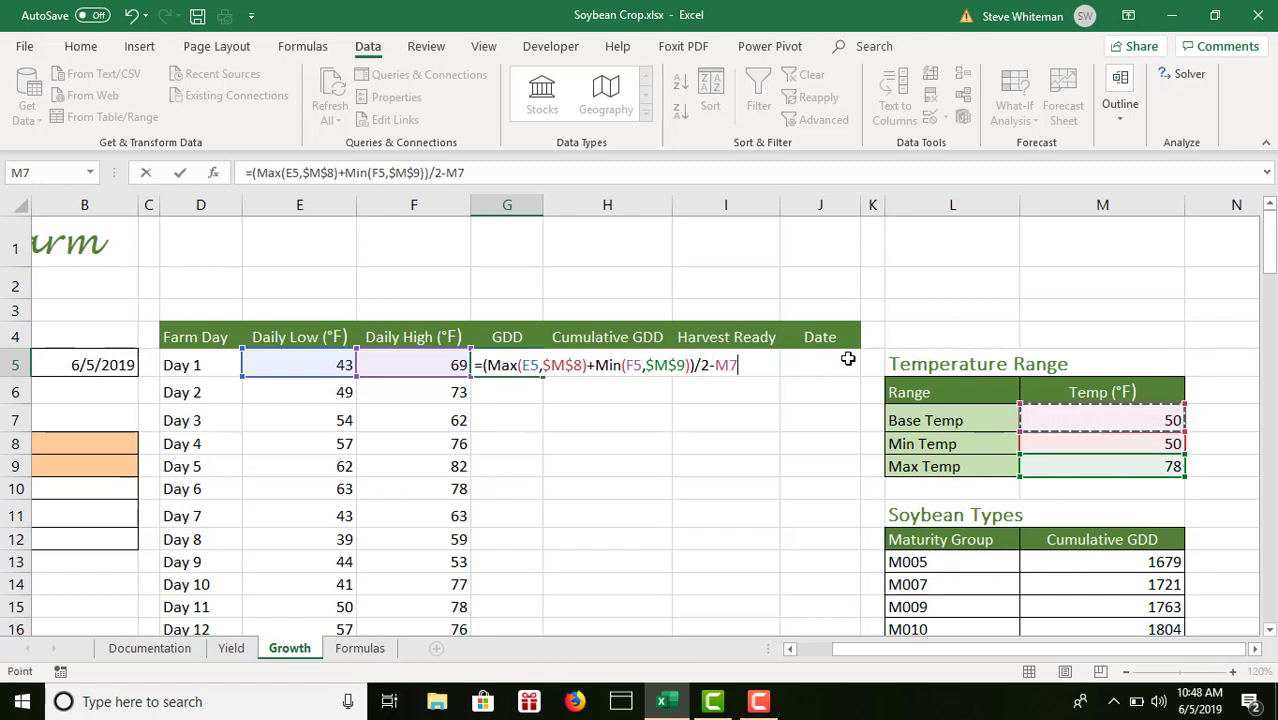
pyautogui.click(731, 365)
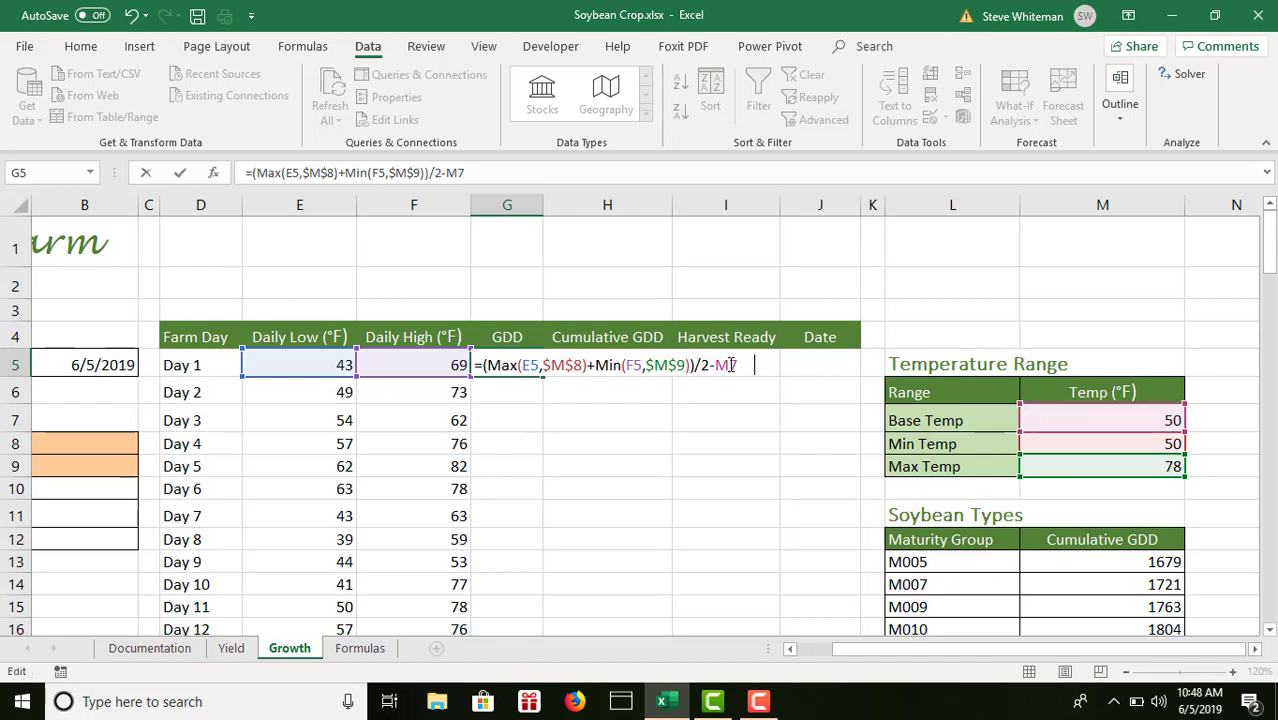
pyautogui.press('F4')
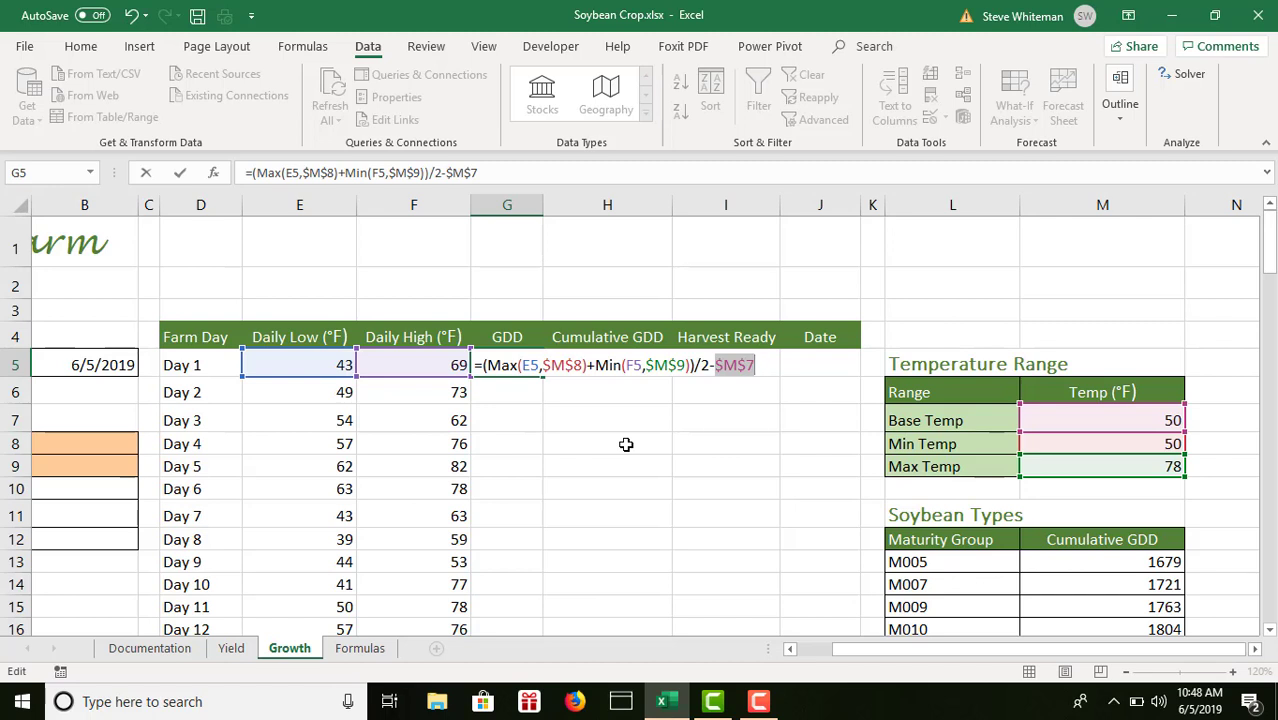
pyautogui.press('Return')
pyautogui.click(501, 365)
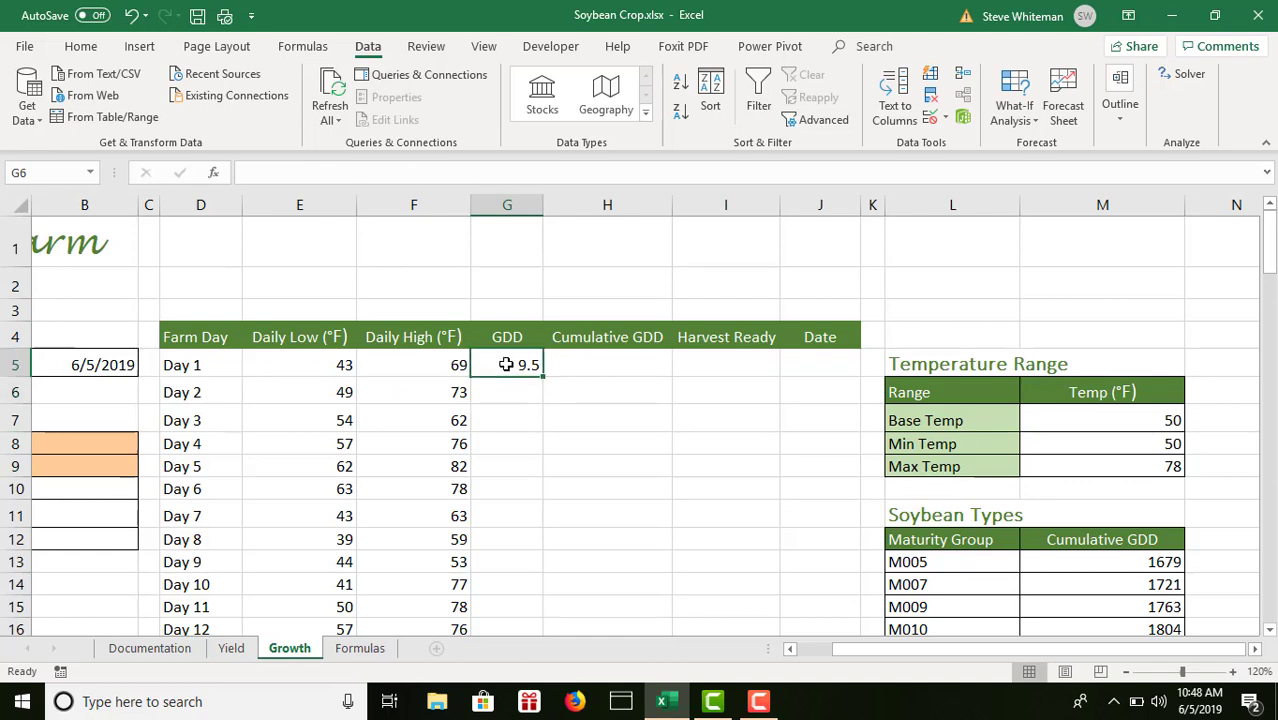
# - Check the GDD definition on the Formulas sheet and copy the Growth sheet's G5 formula down to G6
pyautogui.click(360, 648)
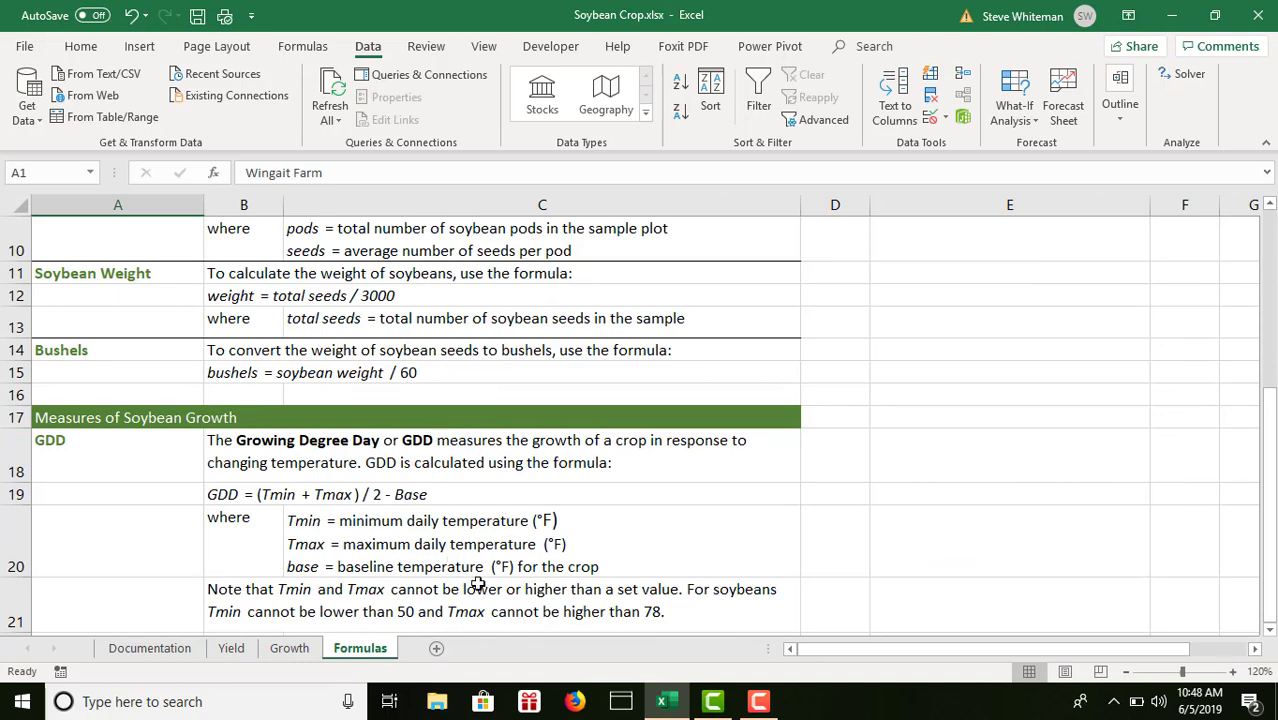
pyautogui.click(289, 648)
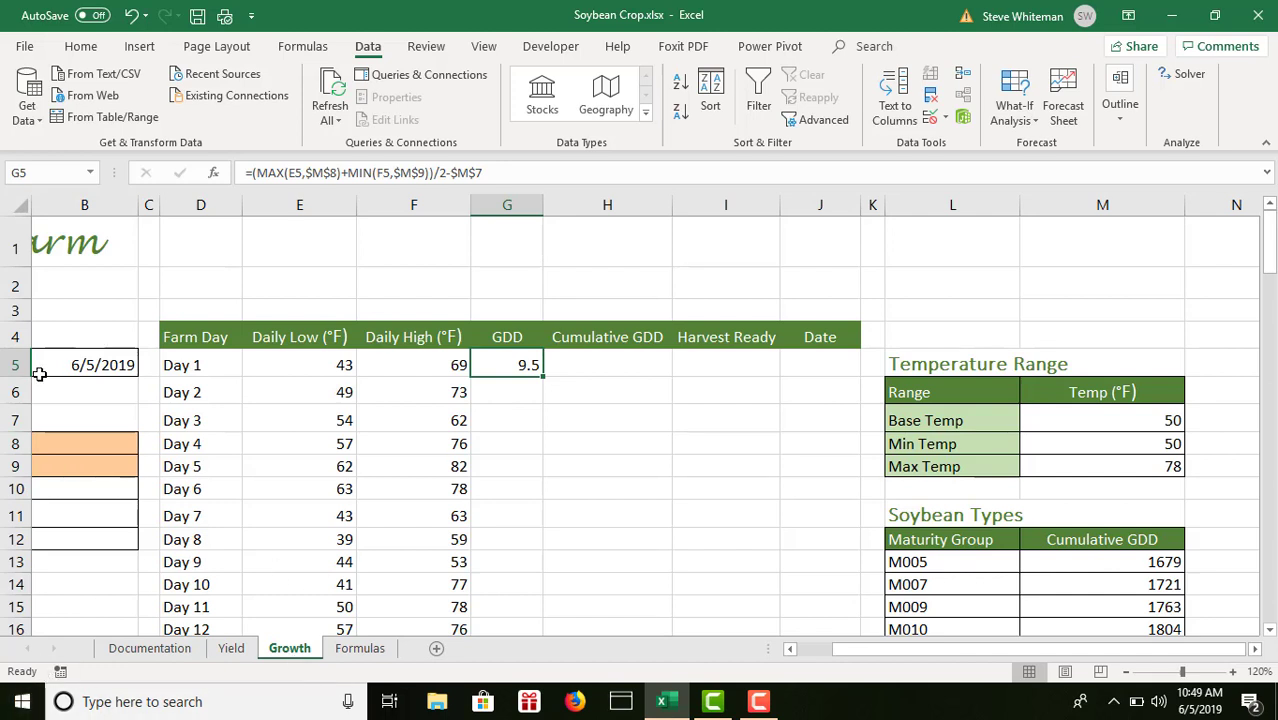
pyautogui.click(306, 173)
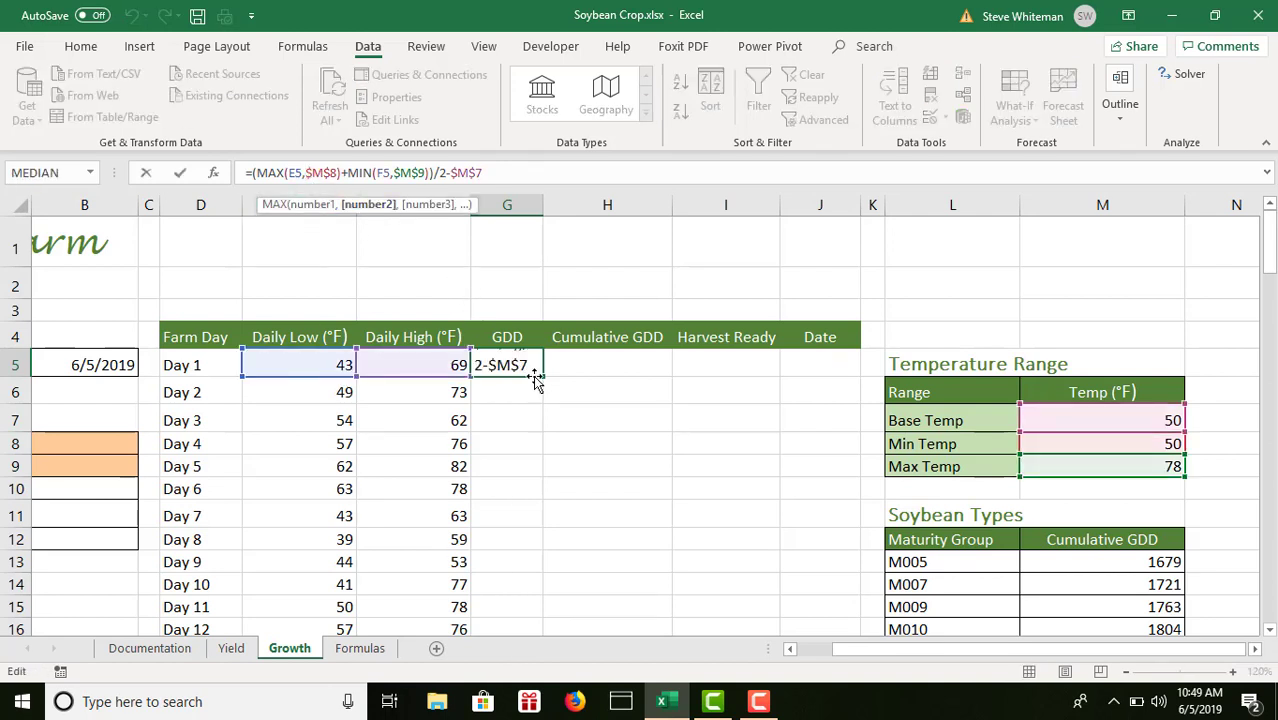
pyautogui.hotkey('ctrl', 'Return')
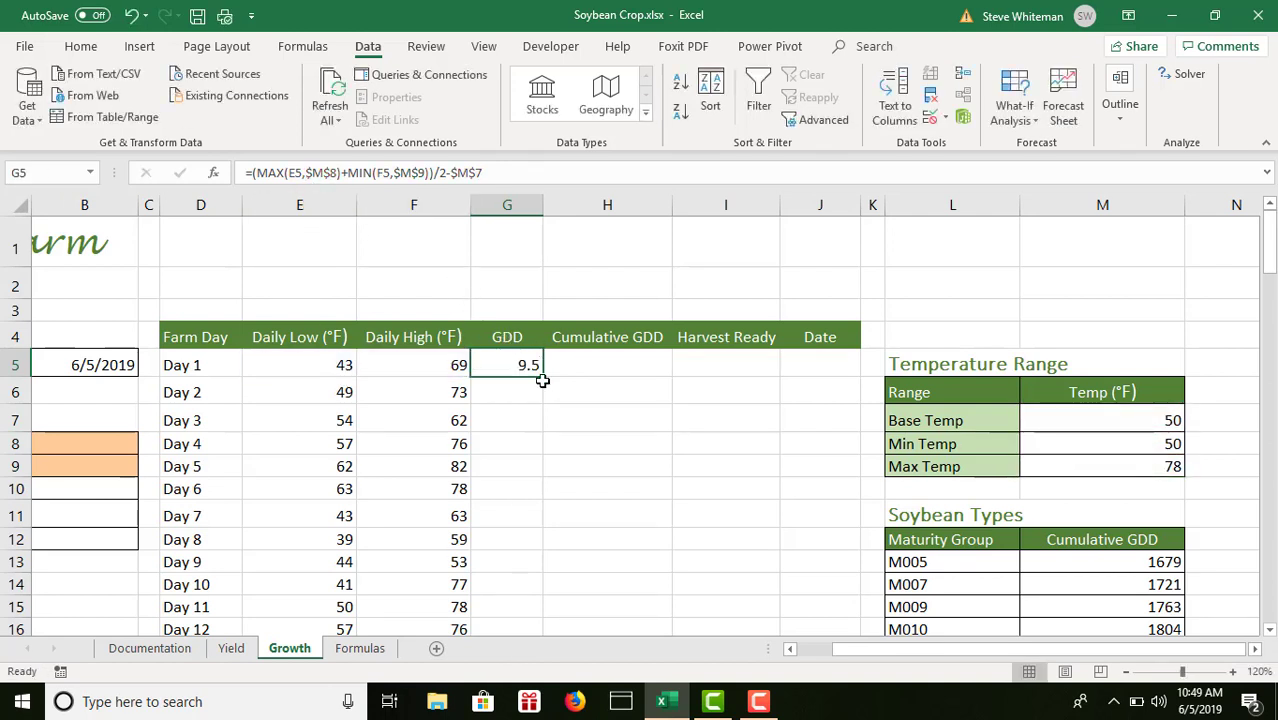
pyautogui.moveTo(542, 377); pyautogui.dragTo(540, 398)
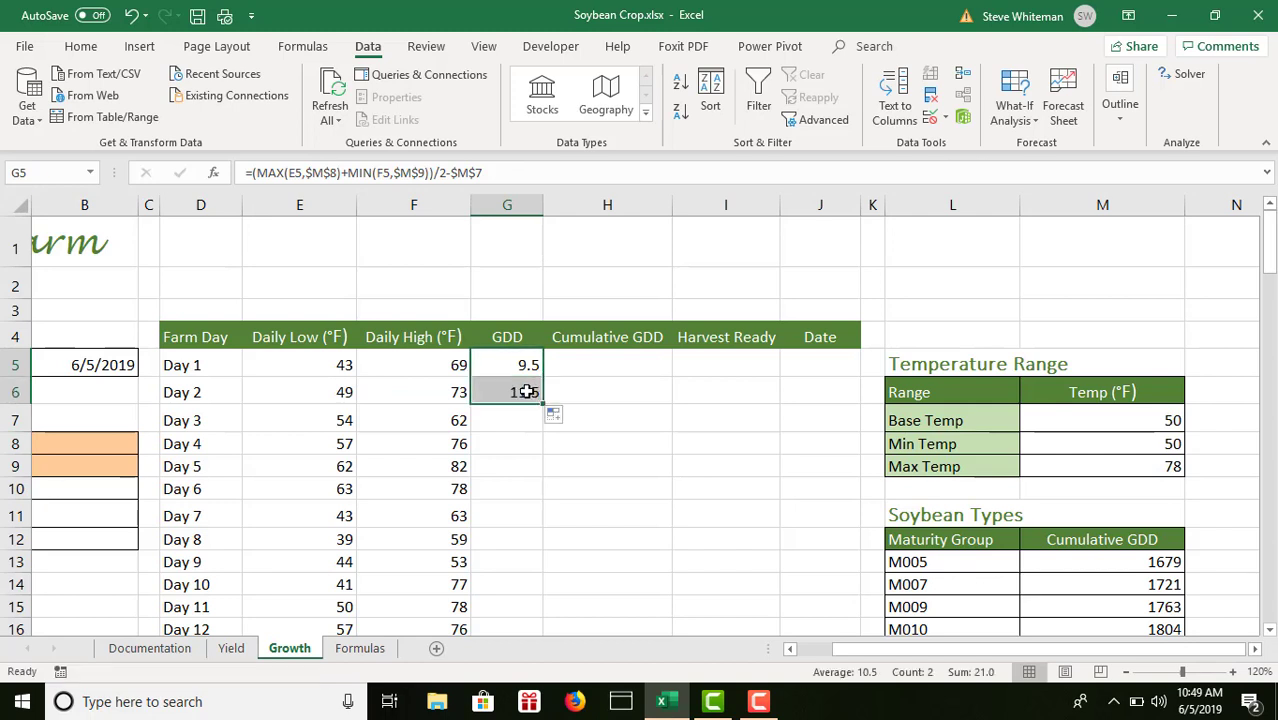
# - Compare the GDD formulas in G5 and G6 to examine how the relative and absolute references behave when copied down
pyautogui.click(522, 390)
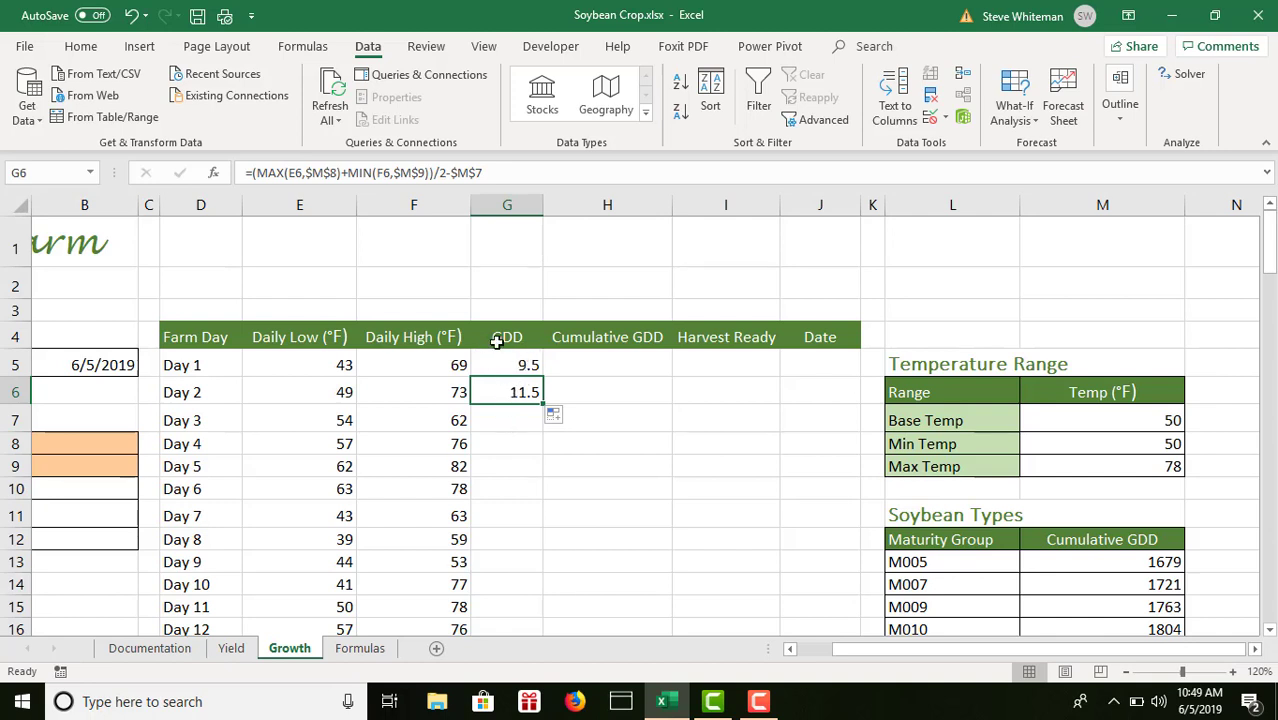
pyautogui.click(527, 364)
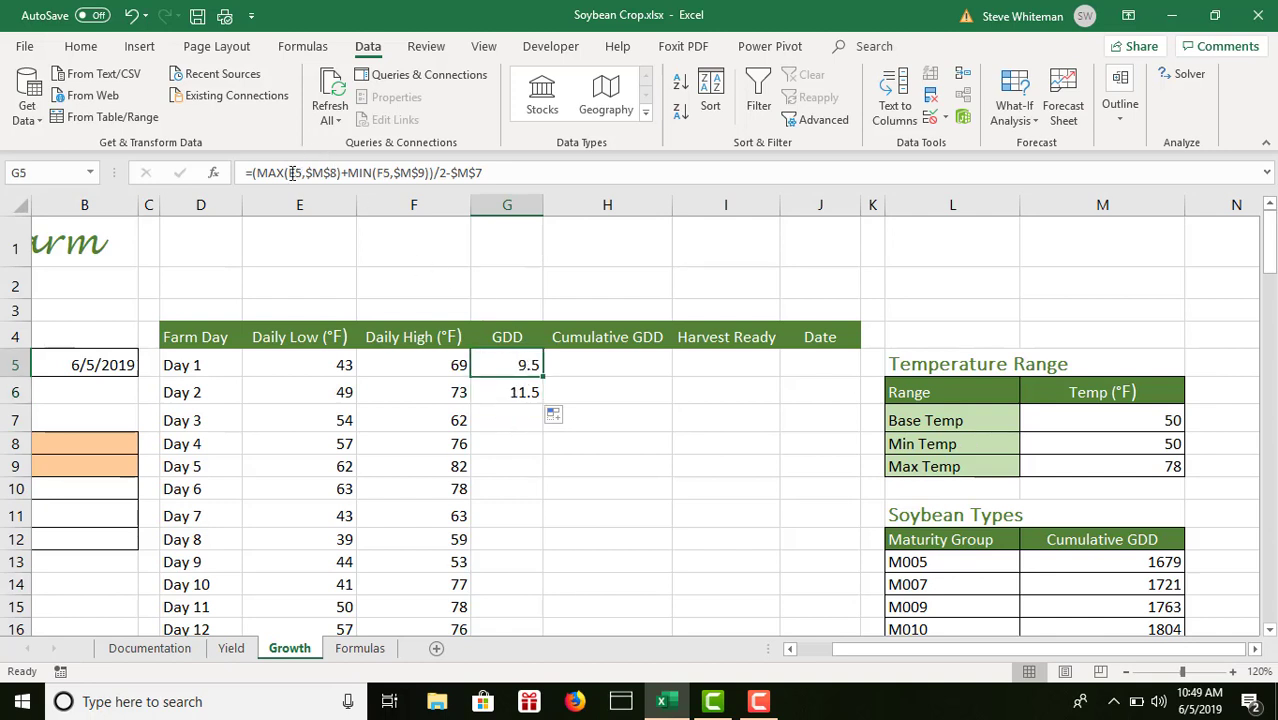
pyautogui.click(508, 390)
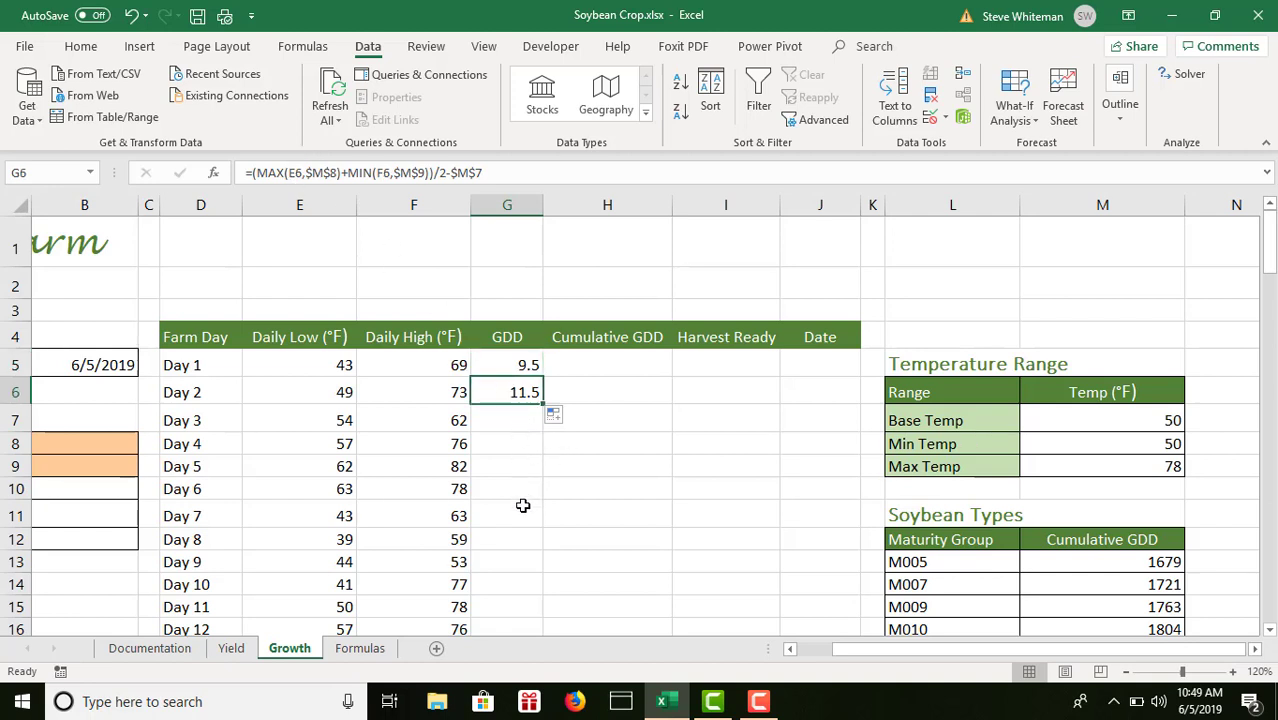
pyautogui.click(517, 366)
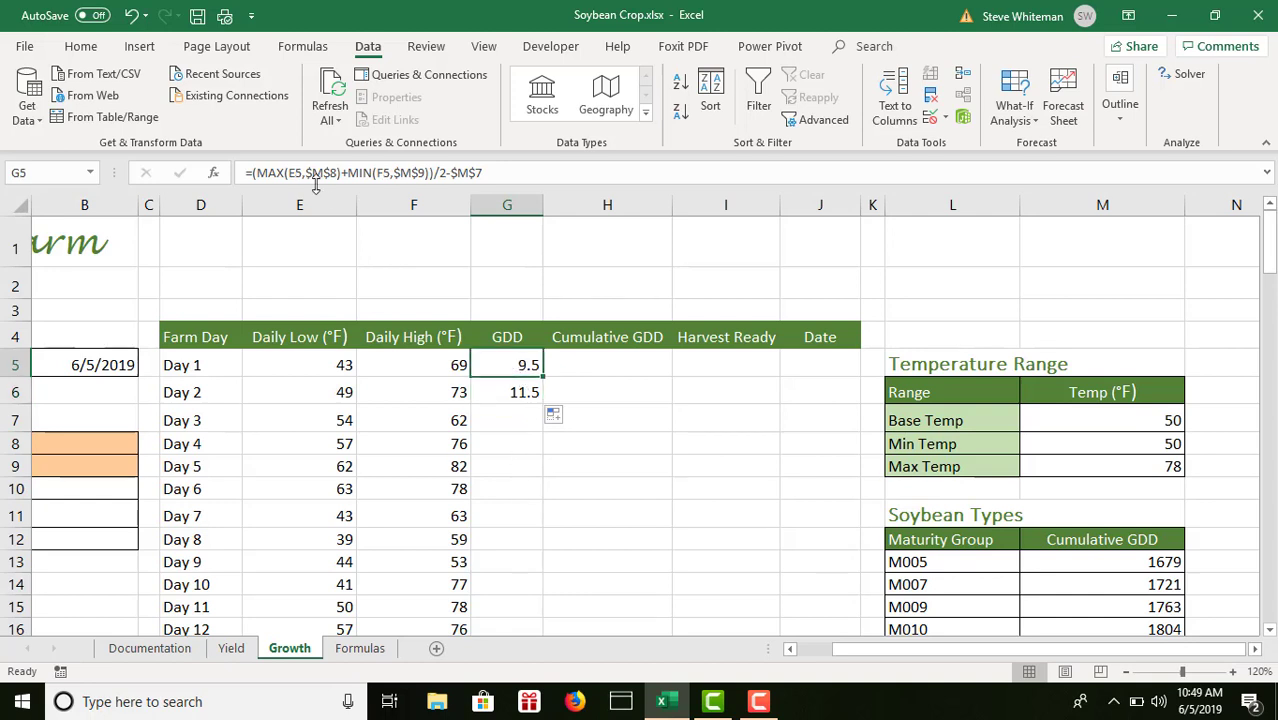
pyautogui.click(527, 392)
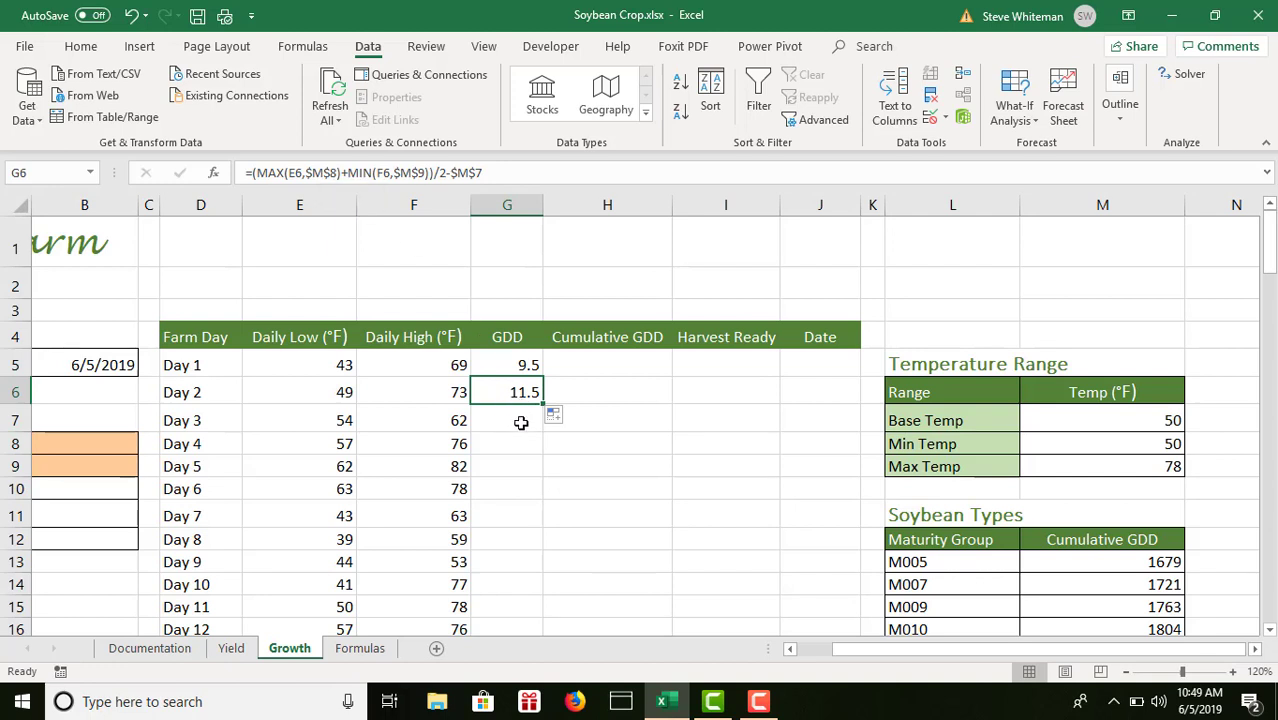
pyautogui.click(527, 366)
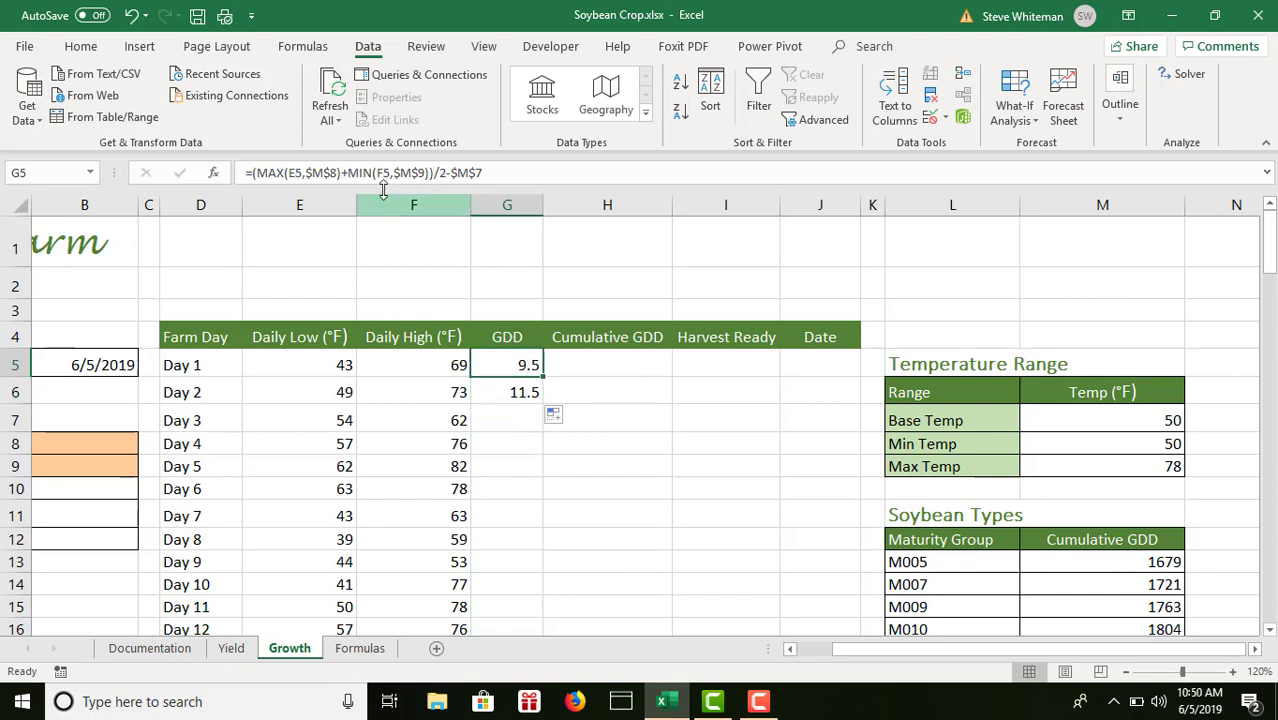
pyautogui.click(527, 392)
pyautogui.click(527, 418)
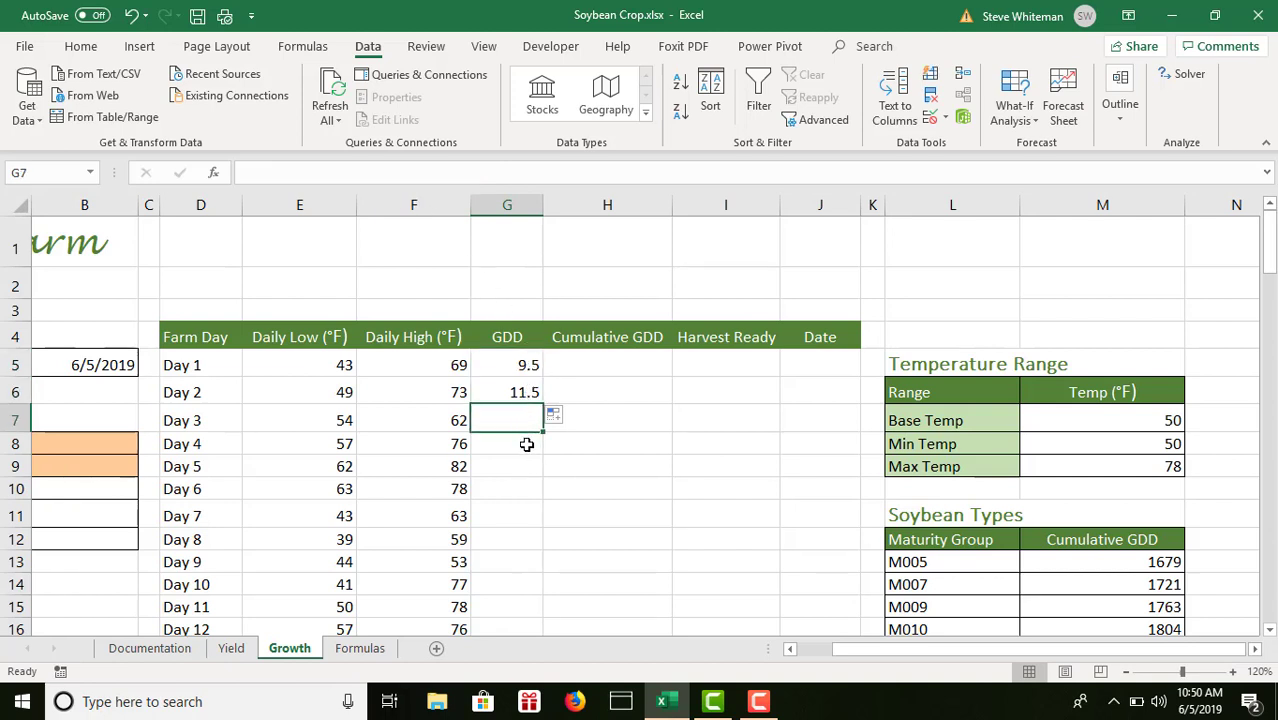
pyautogui.click(527, 444)
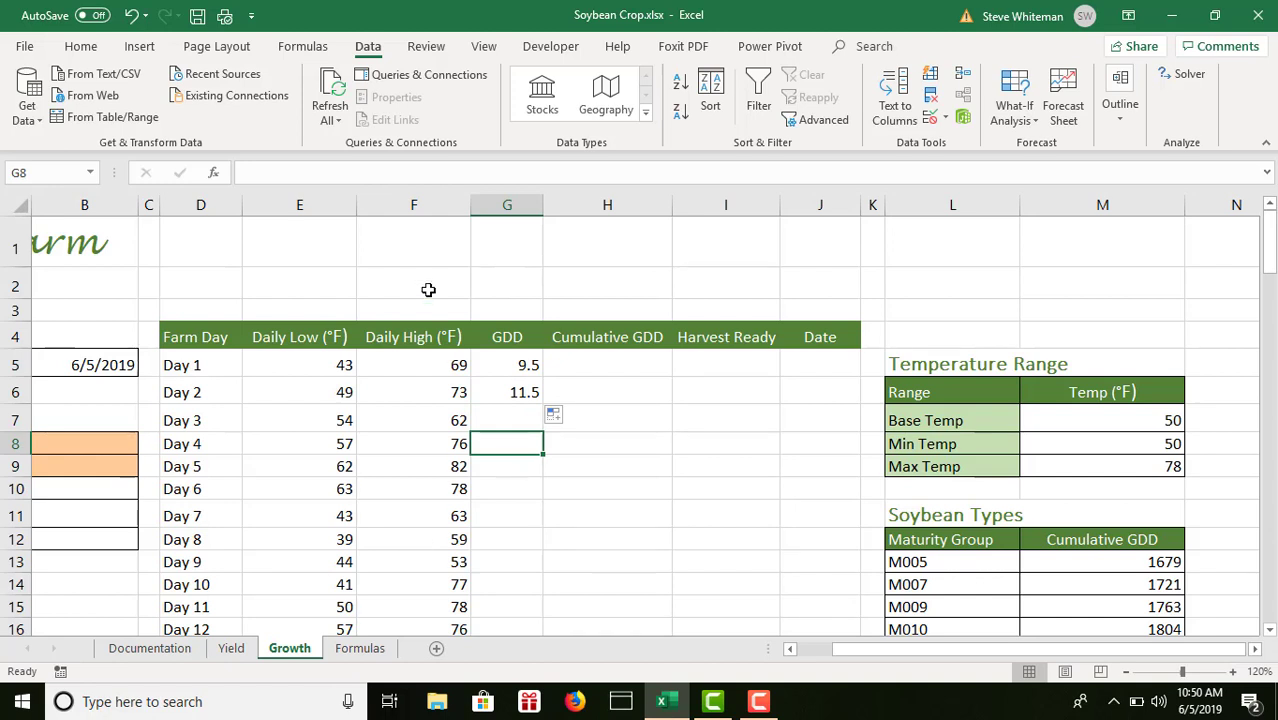
pyautogui.click(505, 392)
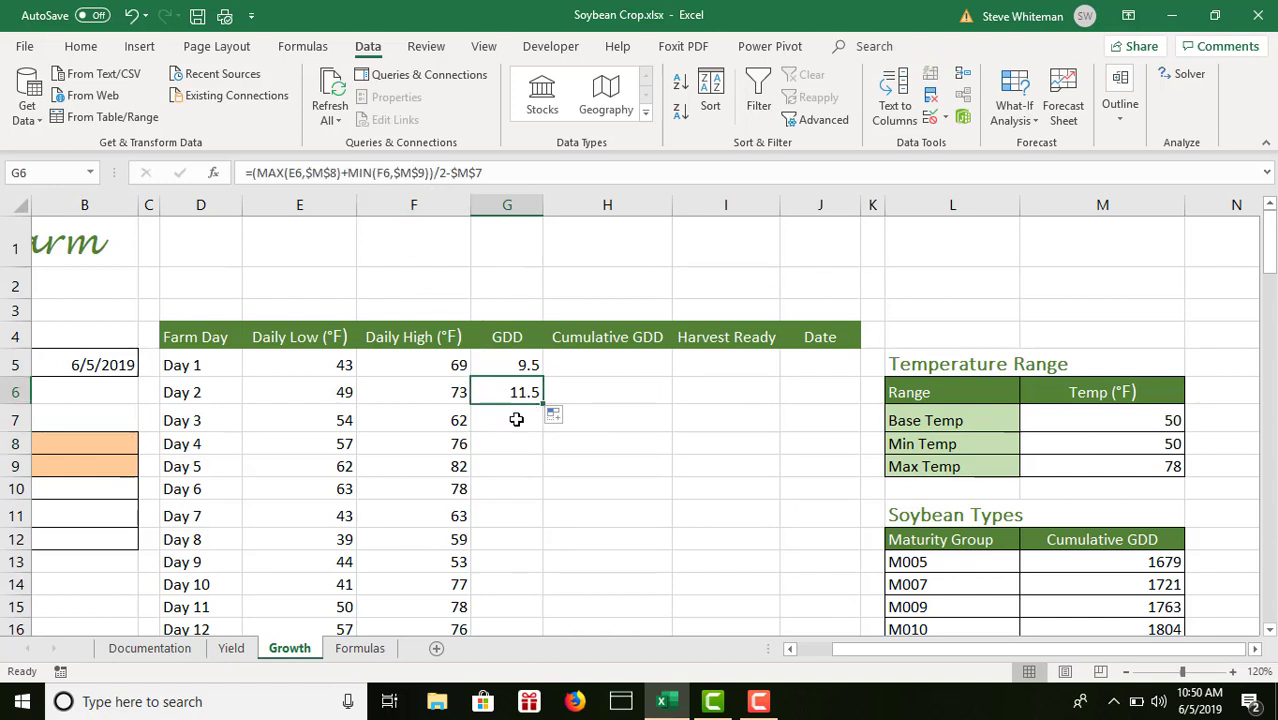
pyautogui.click(516, 362)
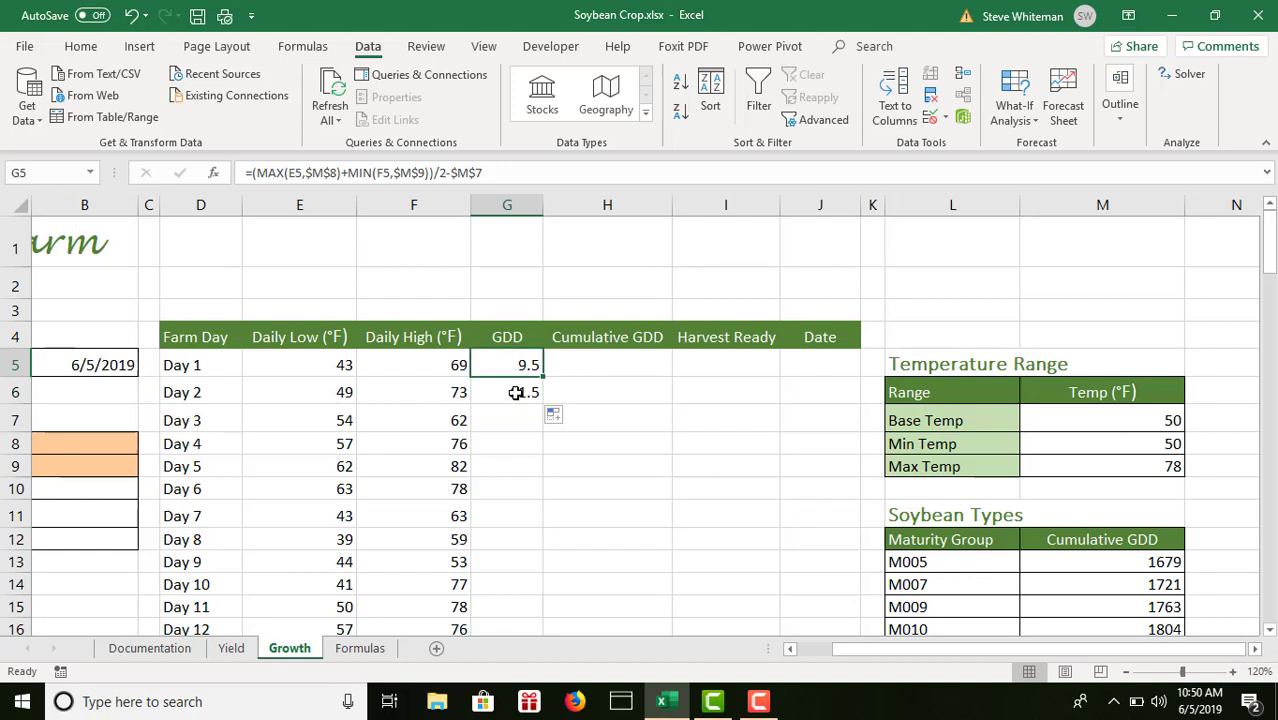
pyautogui.click(515, 392)
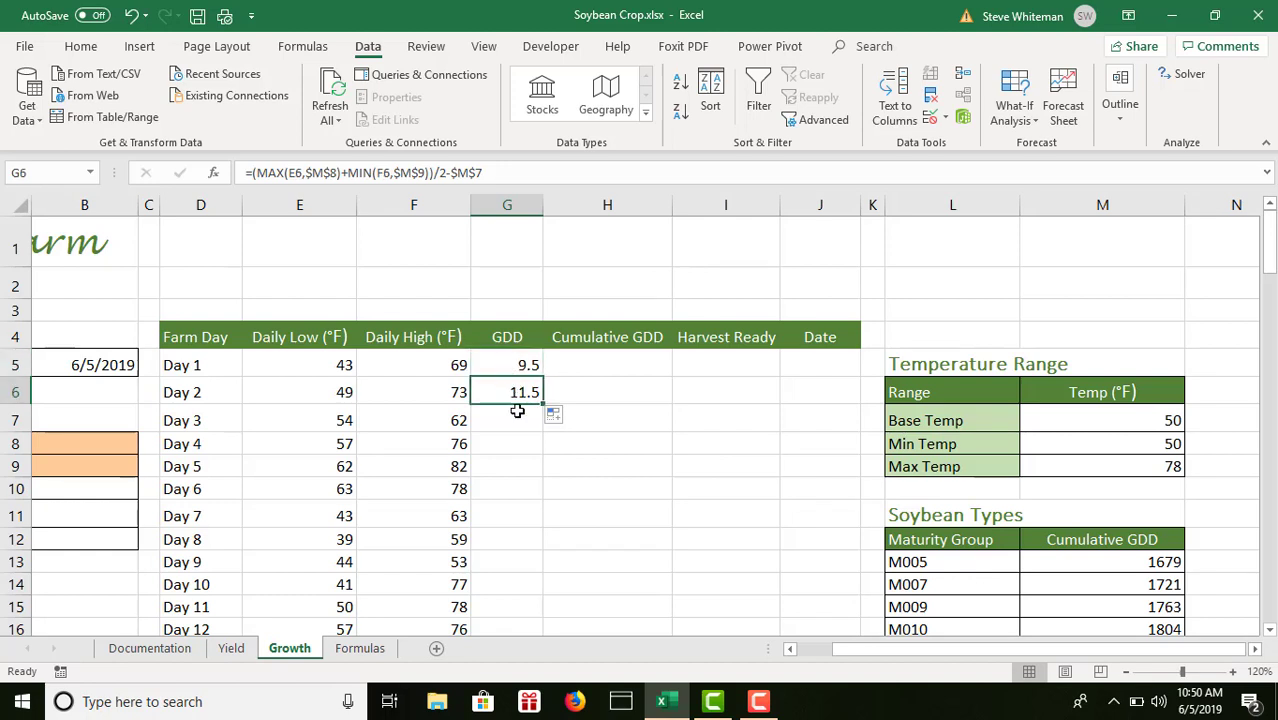
pyautogui.click(516, 418)
pyautogui.click(529, 448)
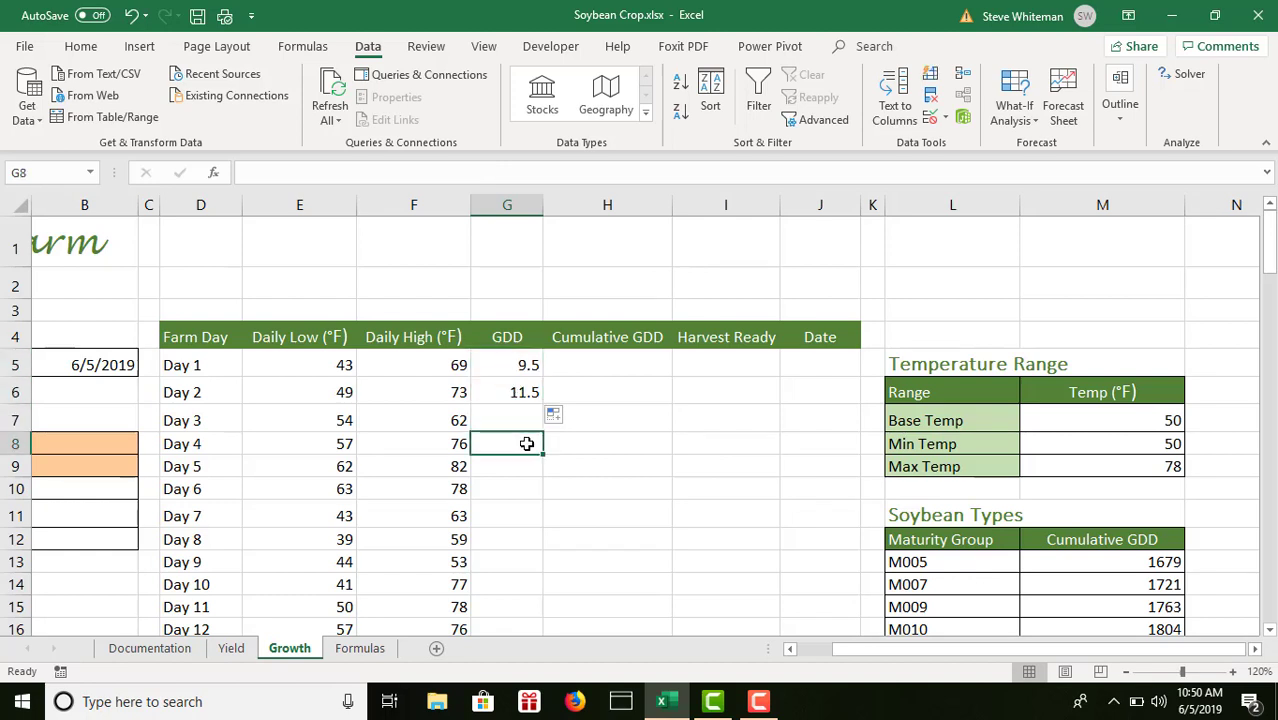
pyautogui.click(518, 365)
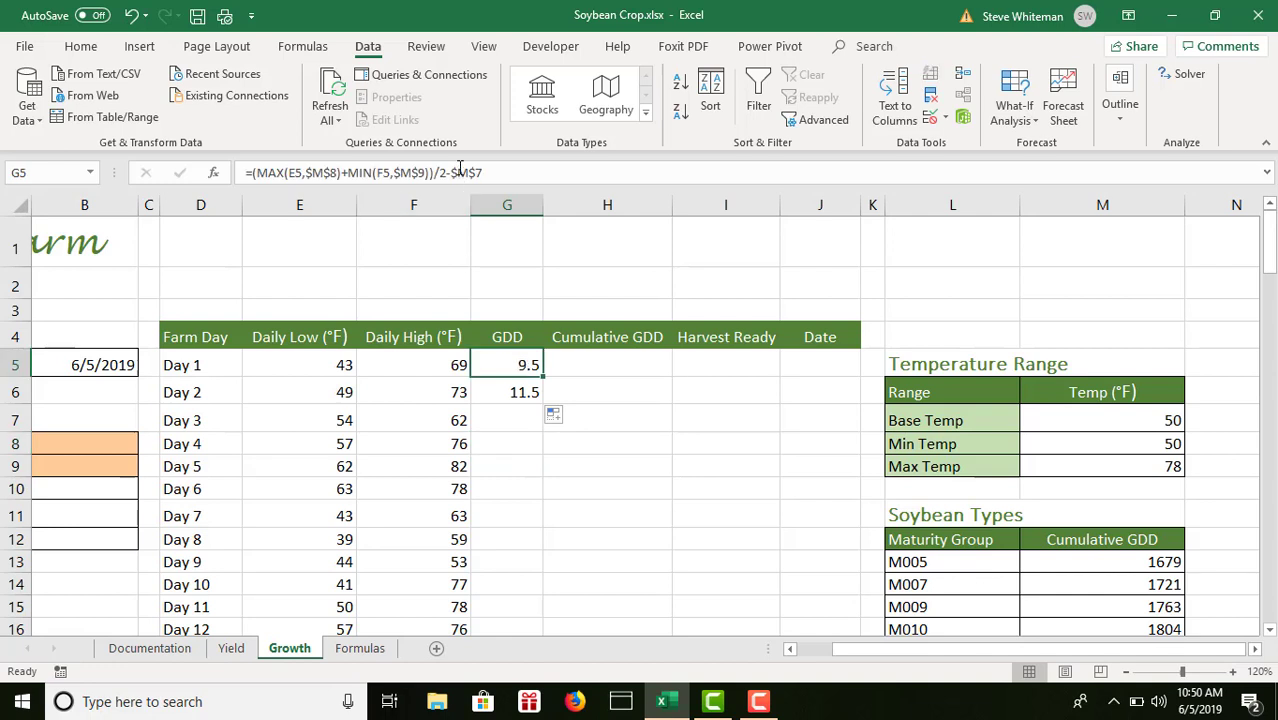
pyautogui.click(519, 396)
pyautogui.click(525, 417)
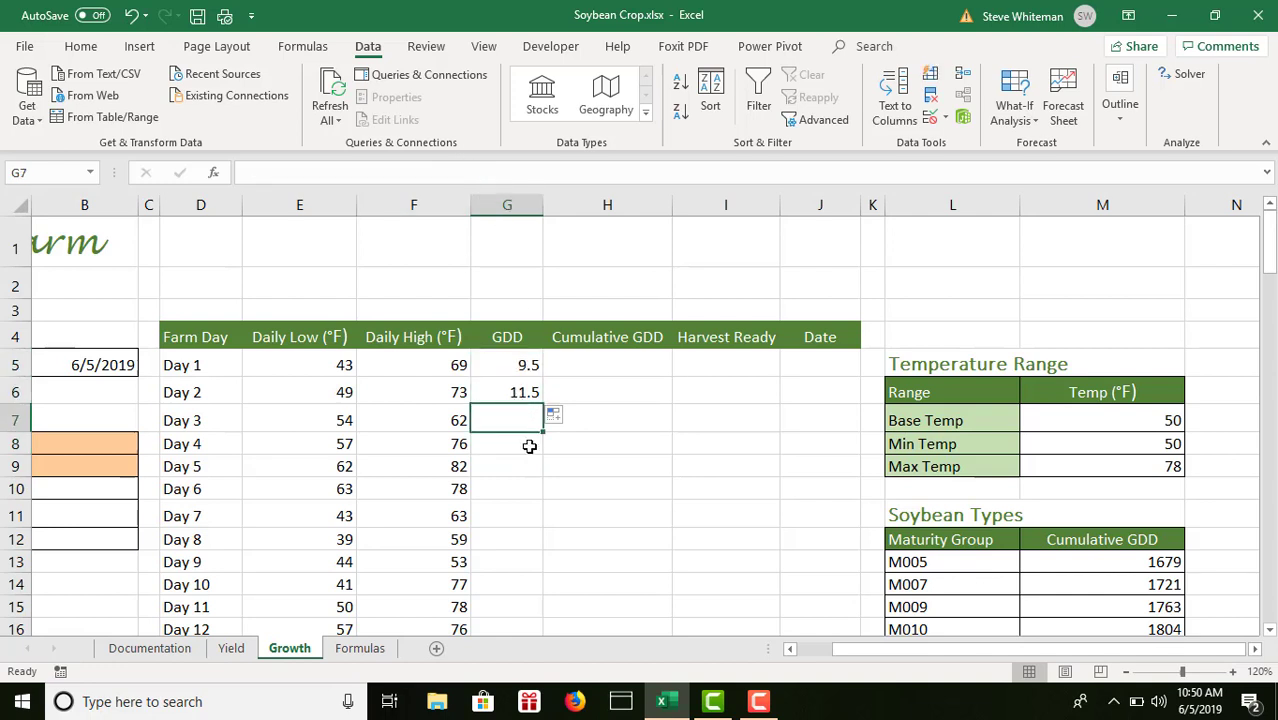
# - Copy the GDD formula in G5 down the column through Day 112 in G116
pyautogui.click(530, 444)
pyautogui.click(521, 370)
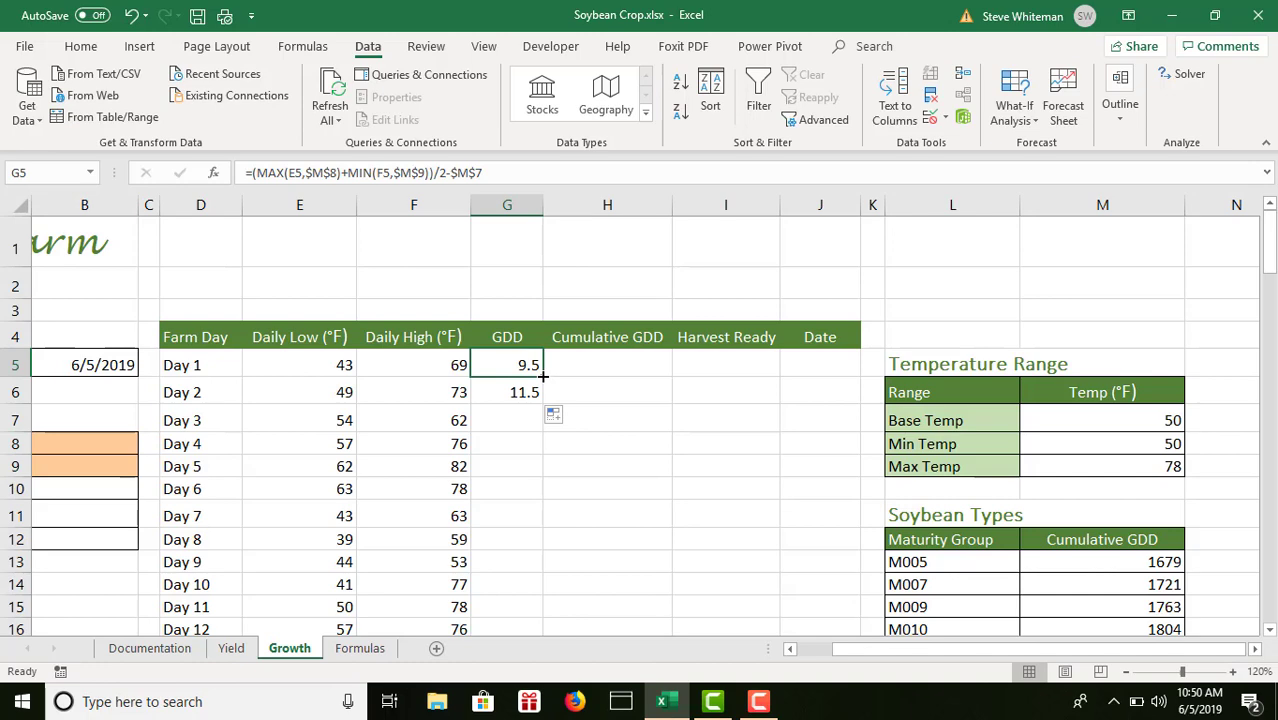
pyautogui.moveTo(543, 376); pyautogui.dragTo(519, 594)
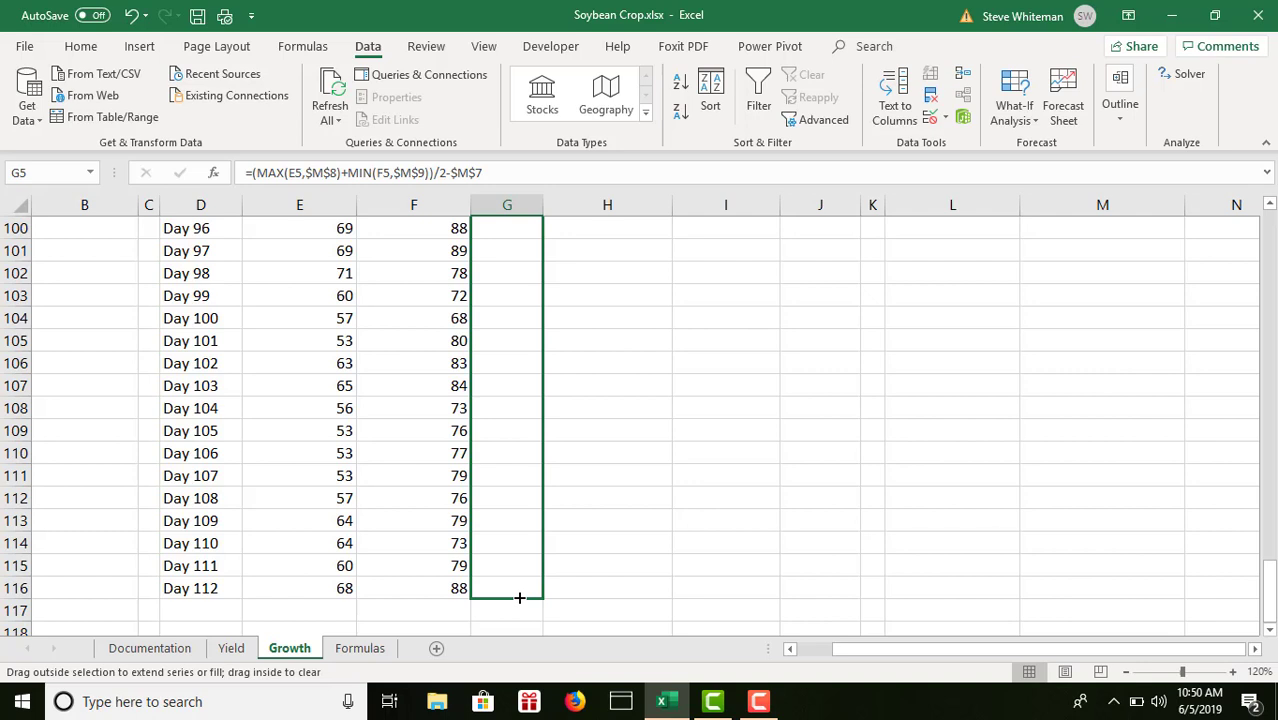
pyautogui.moveTo(519, 597); pyautogui.dragTo(522, 599)
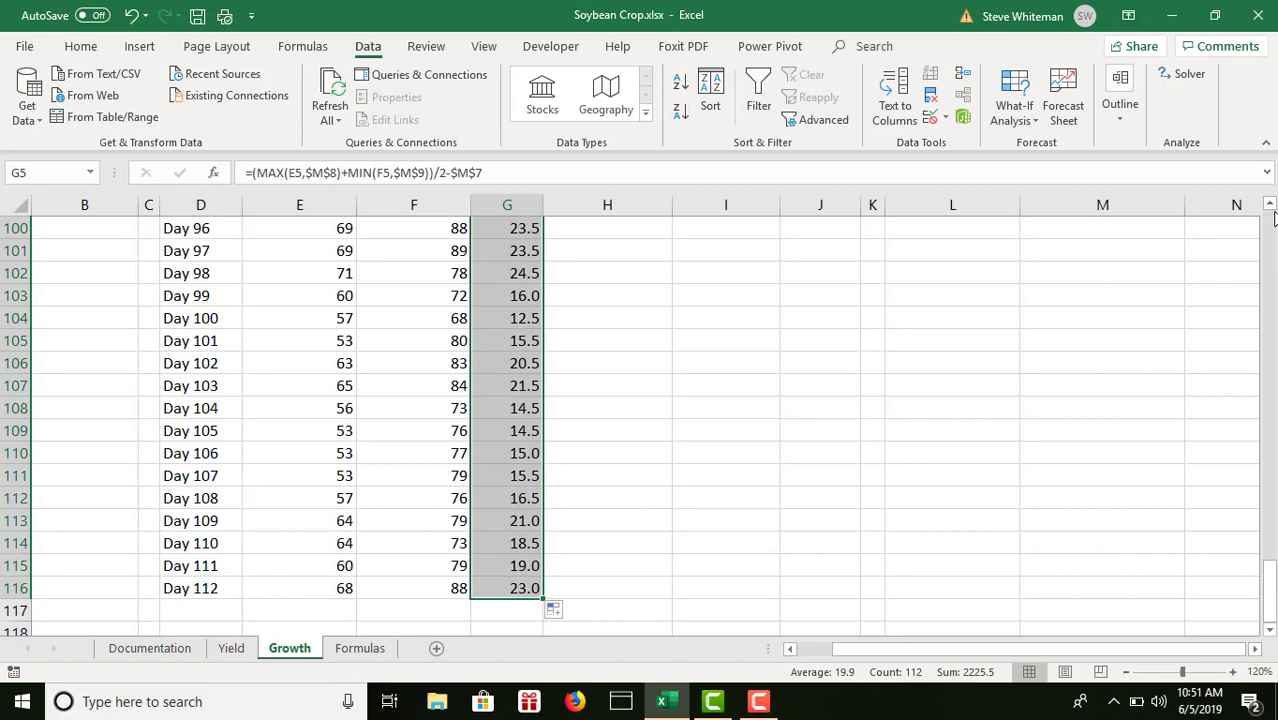
# - Use Quick Analysis on G5:G116 to add a running total column that fills Cumulative GDD in column H
pyautogui.scroll(20, 1270, 230)
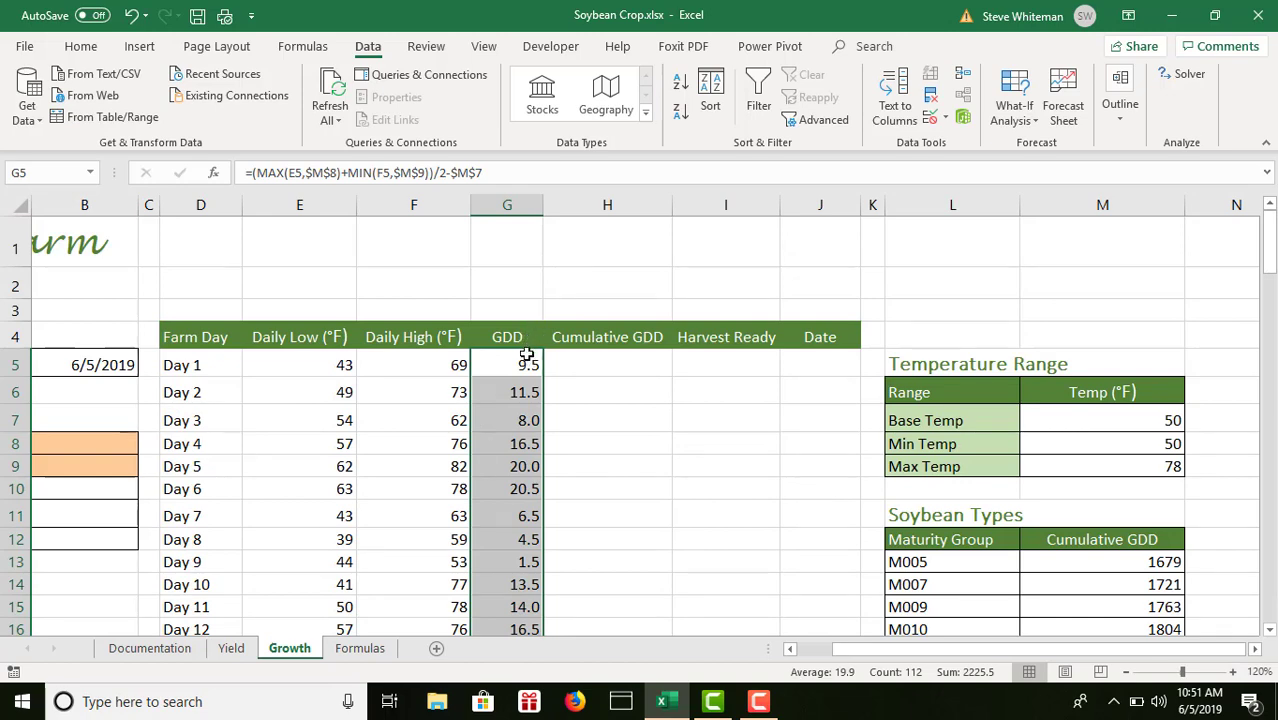
pyautogui.moveTo(527, 364); pyautogui.dragTo(498, 490)
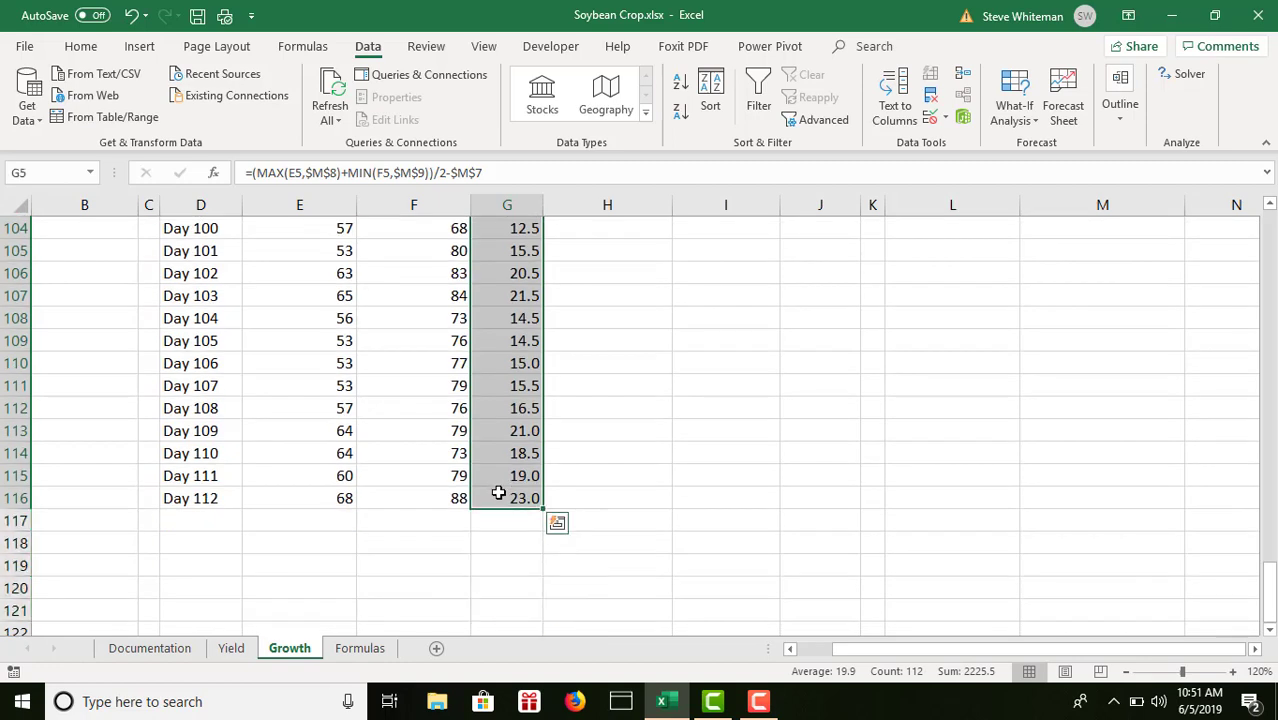
pyautogui.click(557, 525)
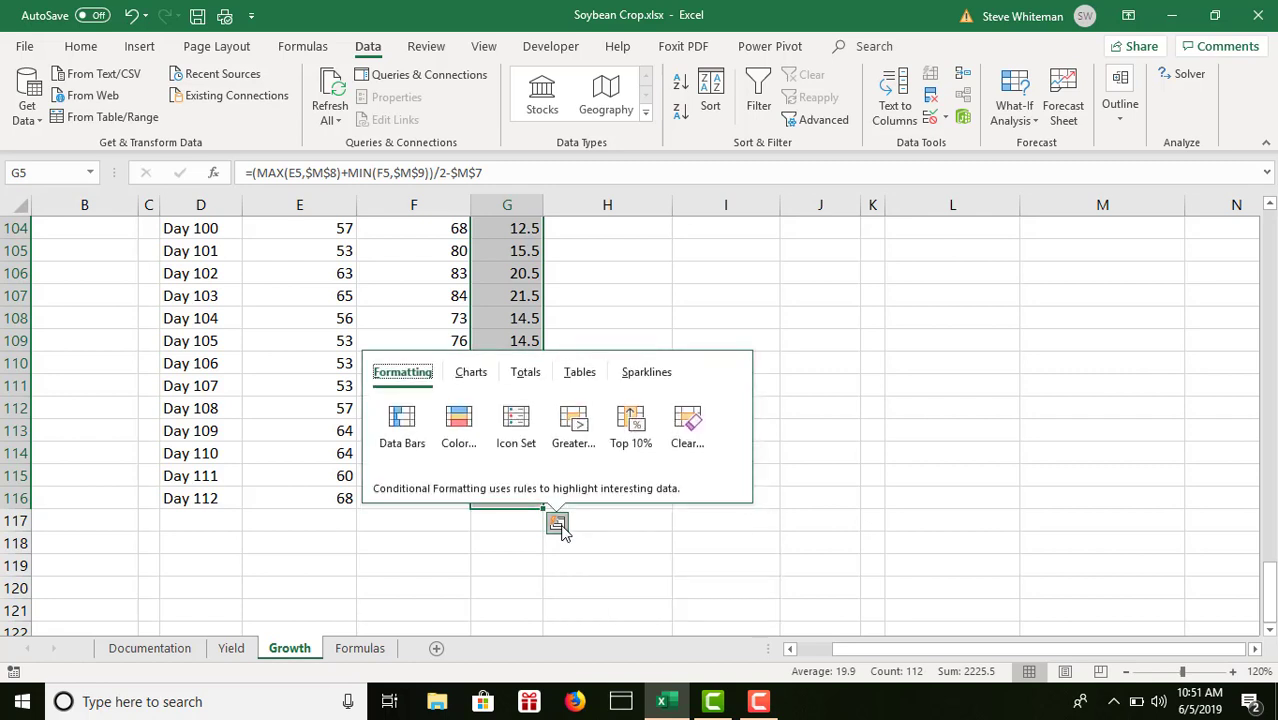
pyautogui.click(527, 375)
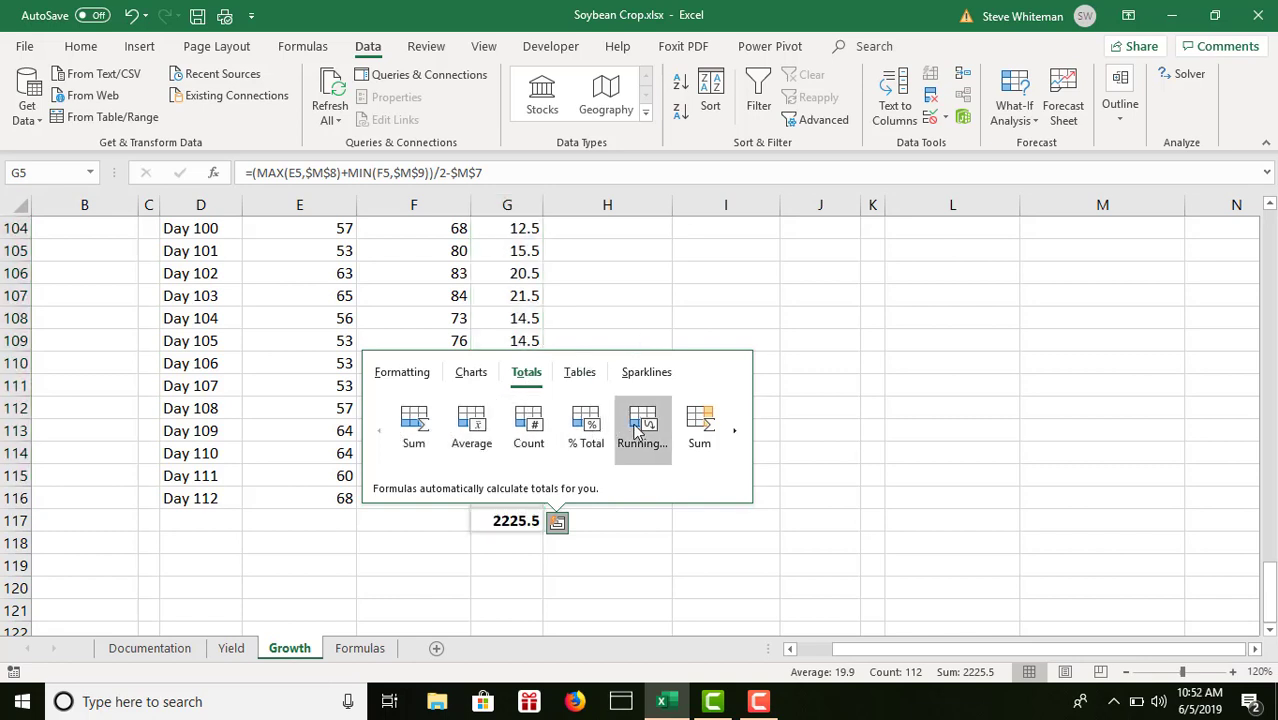
pyautogui.click(737, 440)
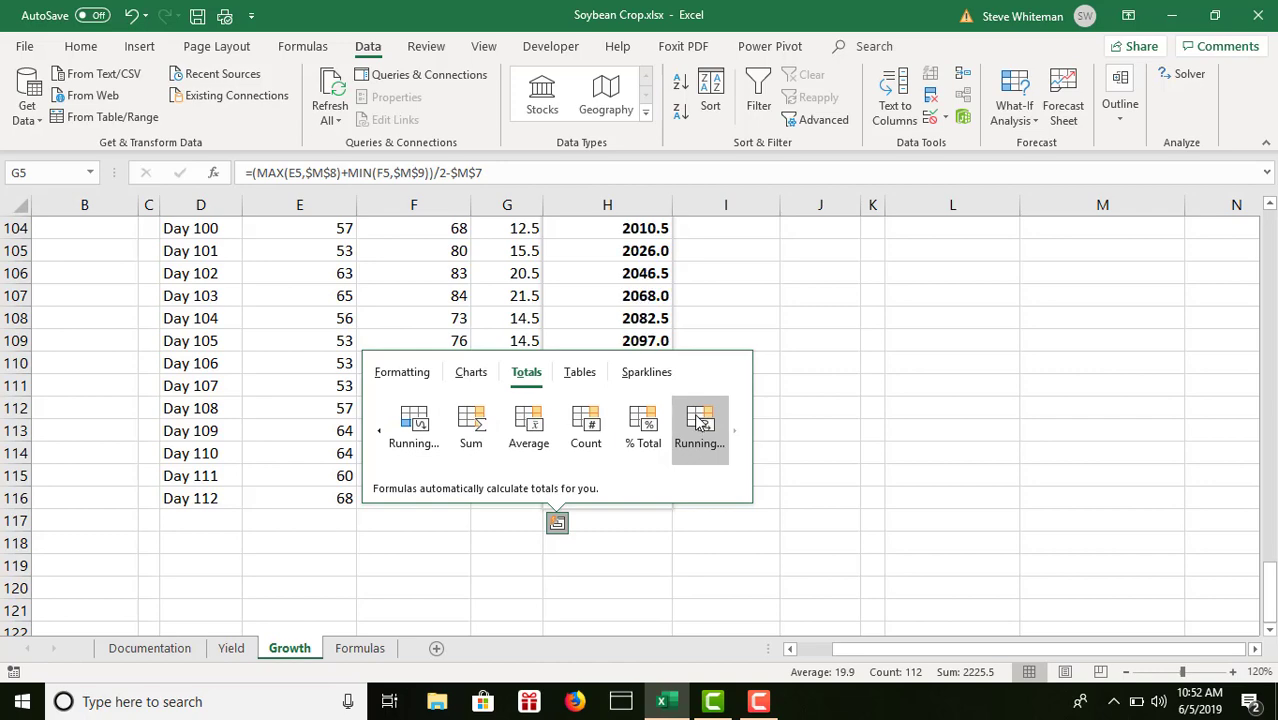
pyautogui.click(700, 425)
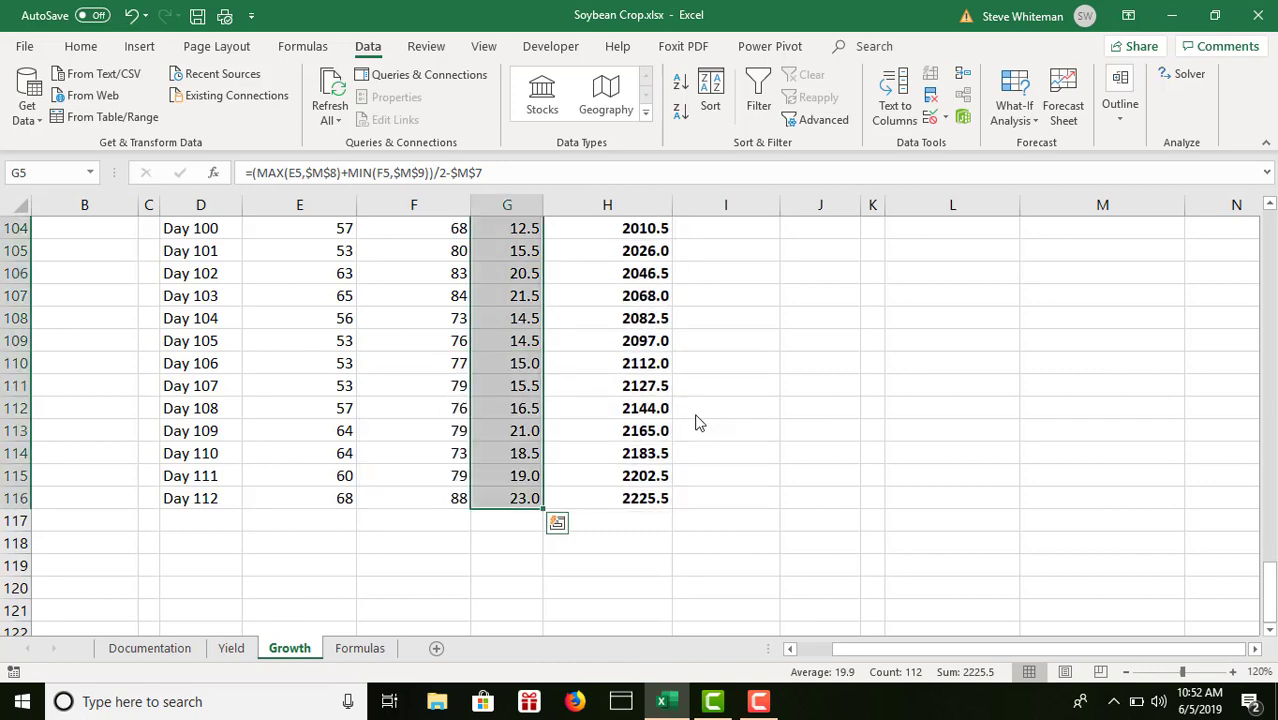
# - Examine the Cumulative GDD formulas in H5 through H8 and check the running totals down to row 116
pyautogui.click(1268, 237)
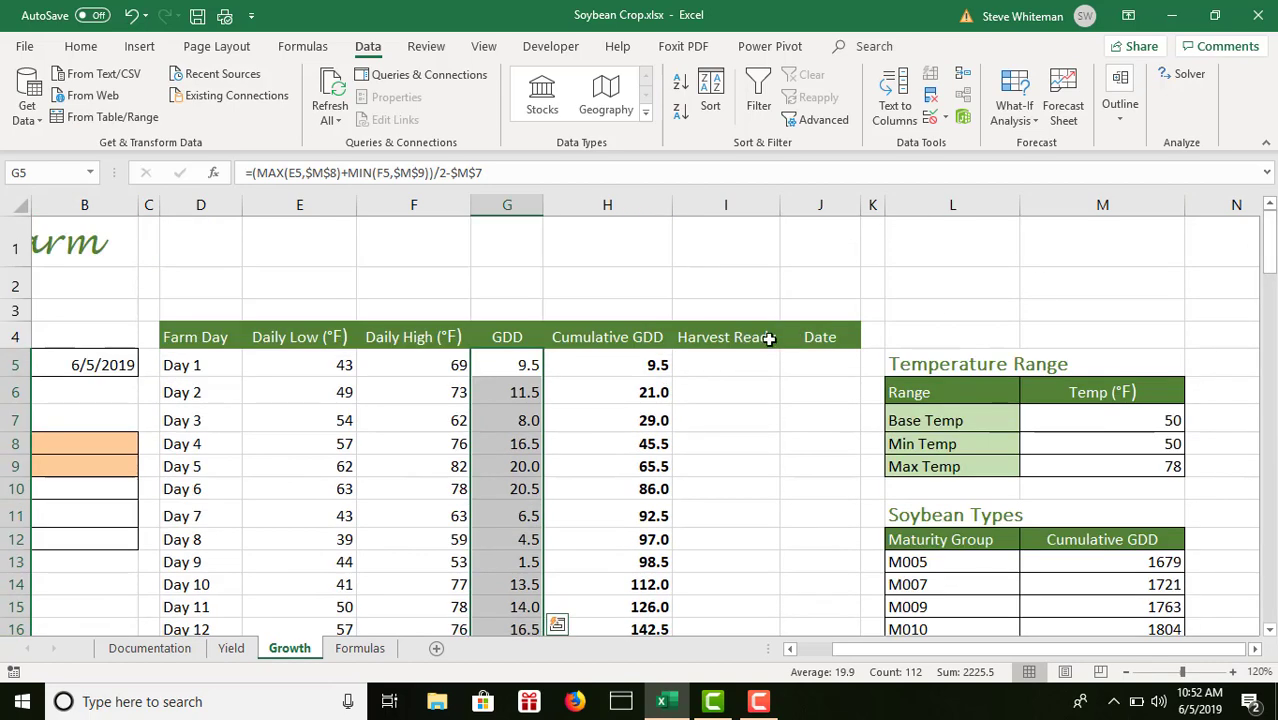
pyautogui.click(497, 365)
pyautogui.click(657, 365)
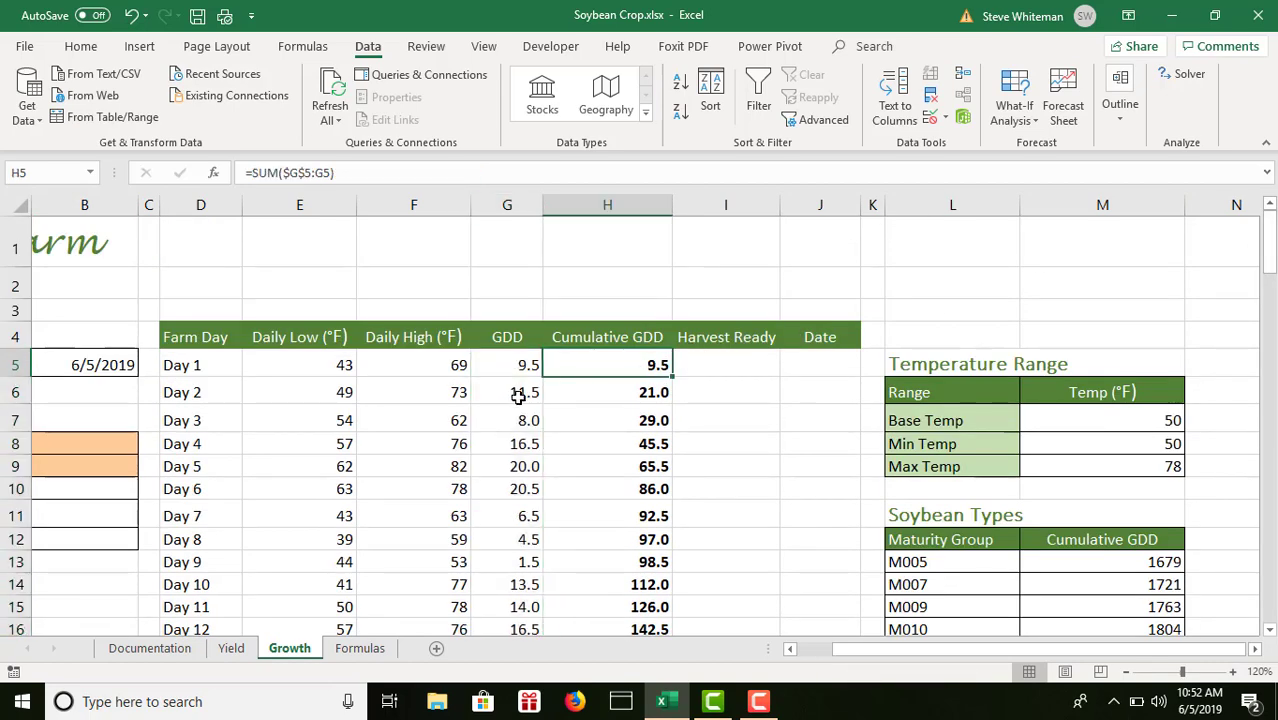
pyautogui.click(636, 392)
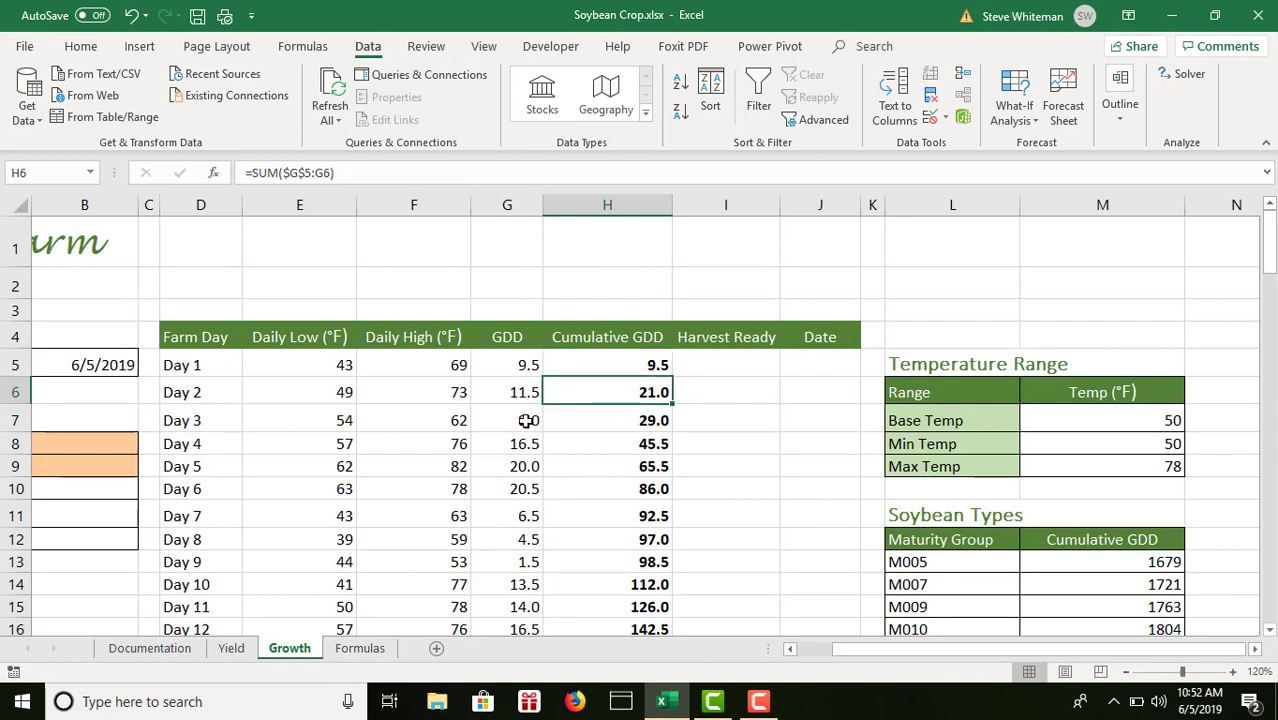
pyautogui.click(634, 421)
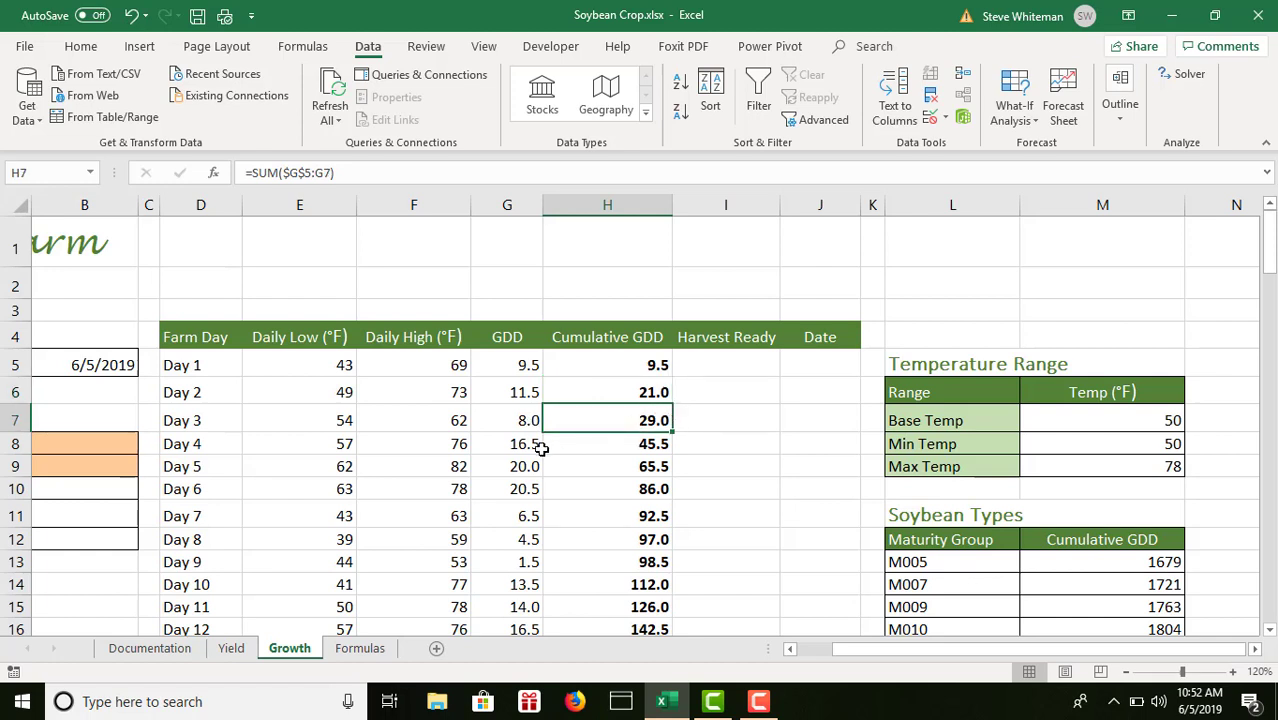
pyautogui.click(646, 447)
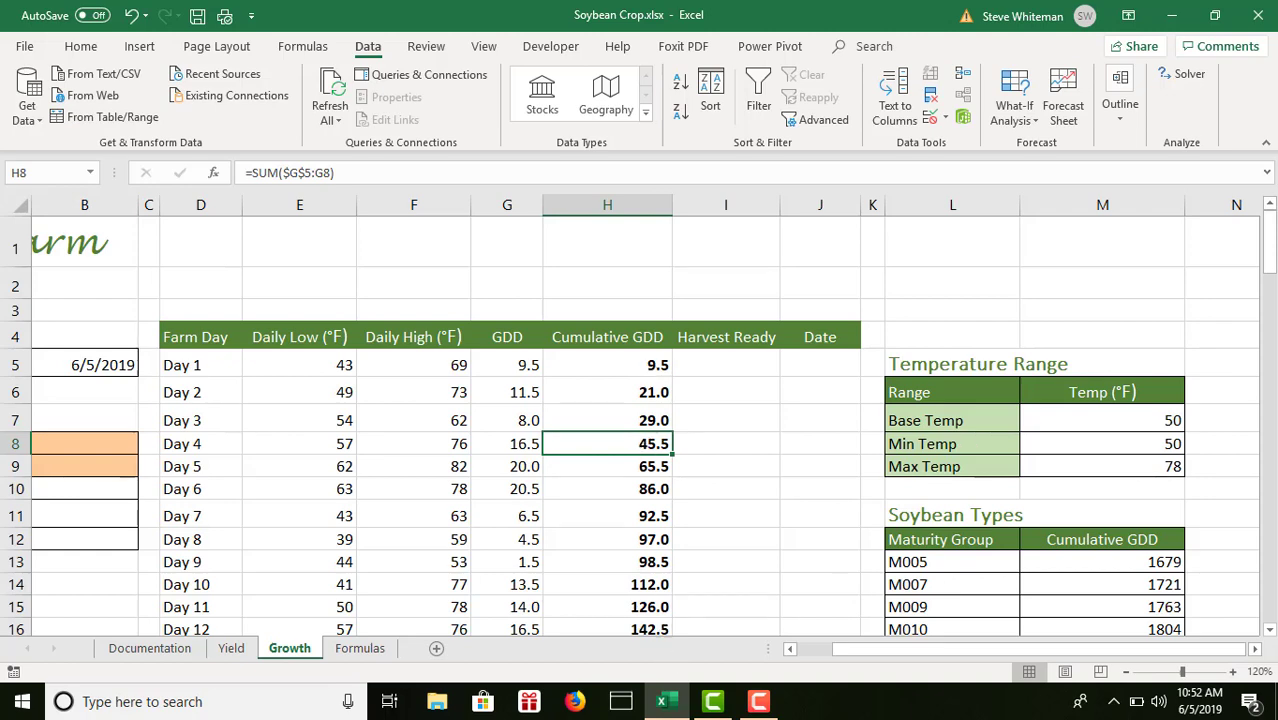
pyautogui.click(1270, 609)
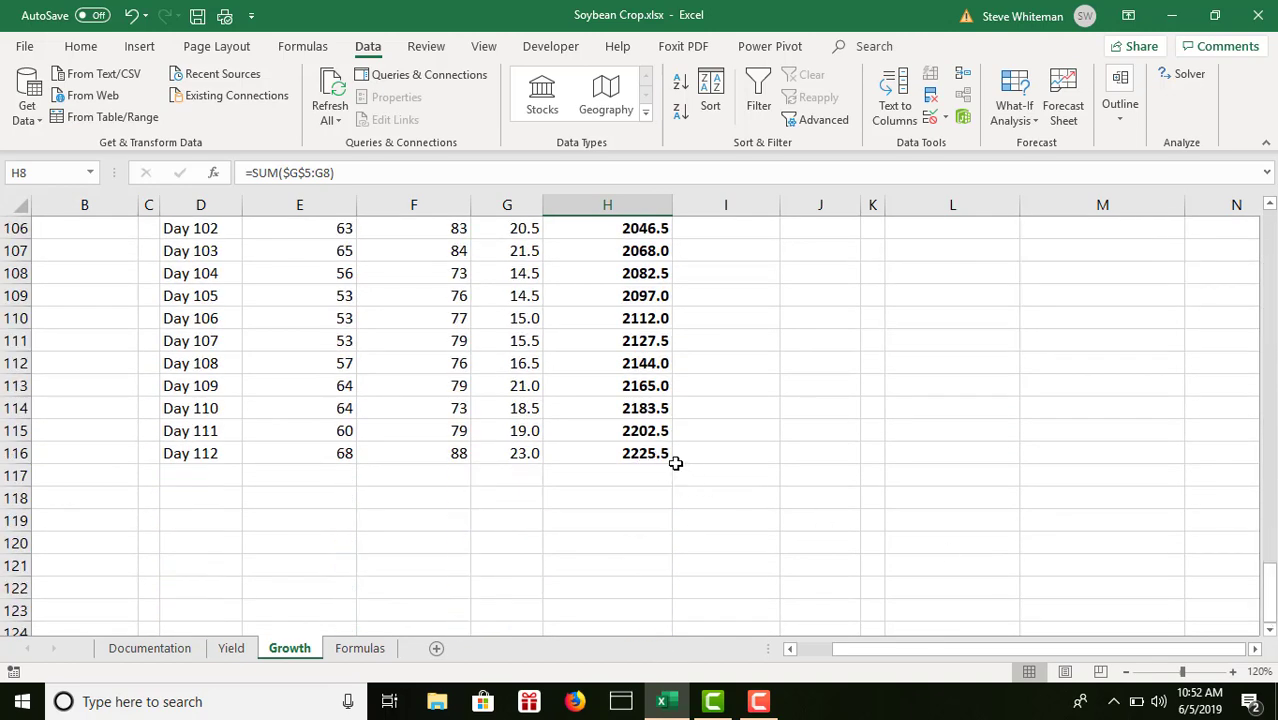
pyautogui.click(1270, 222)
pyautogui.click(1270, 222)
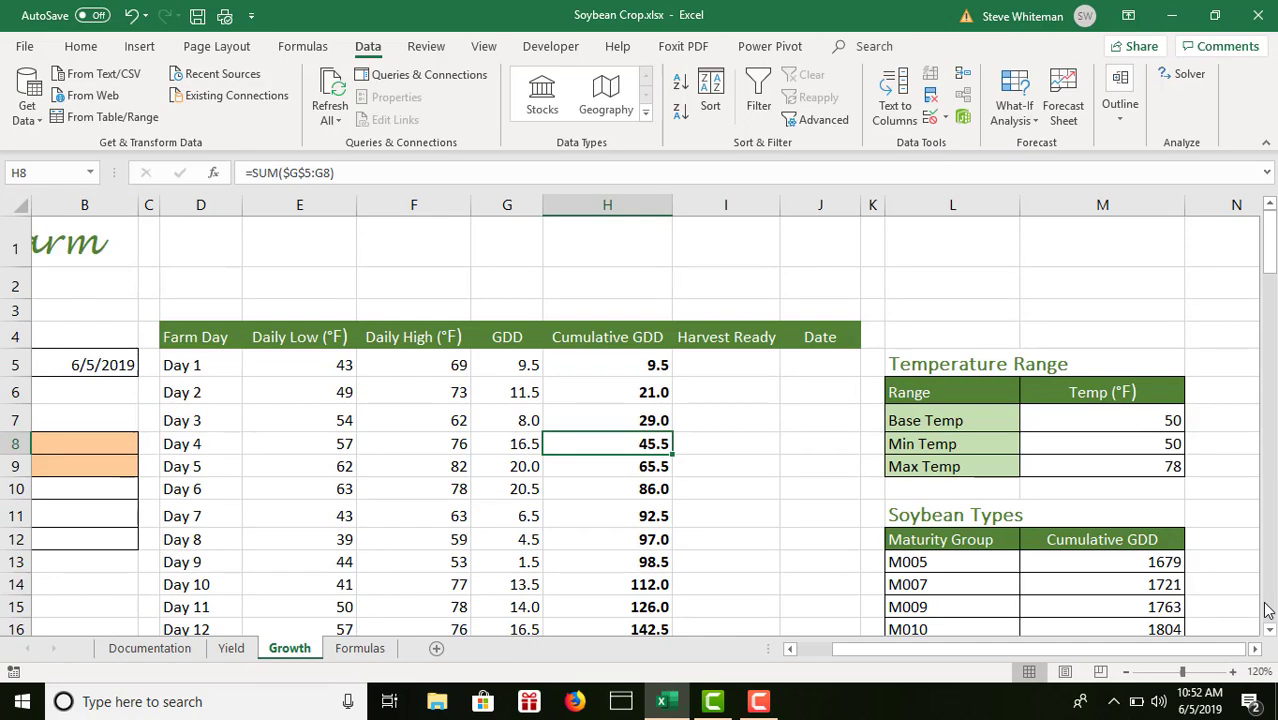
pyautogui.moveTo(640, 364); pyautogui.dragTo(622, 565)
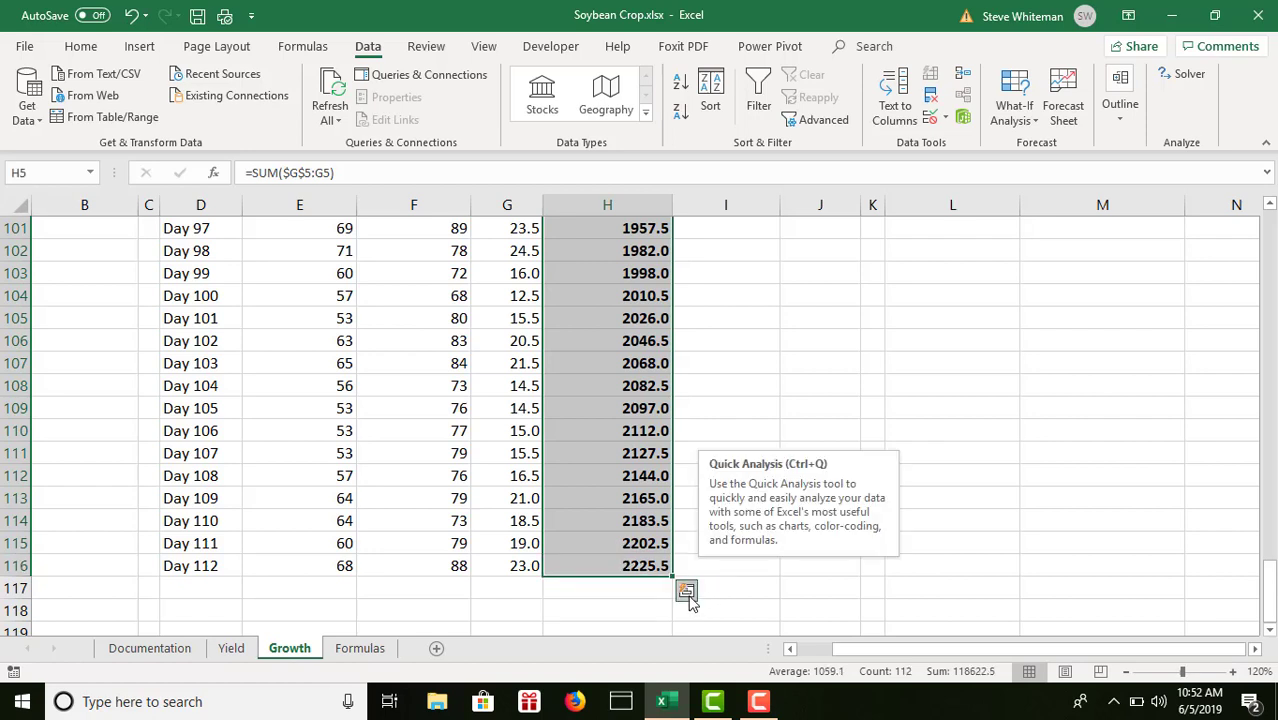
pyautogui.click(805, 583)
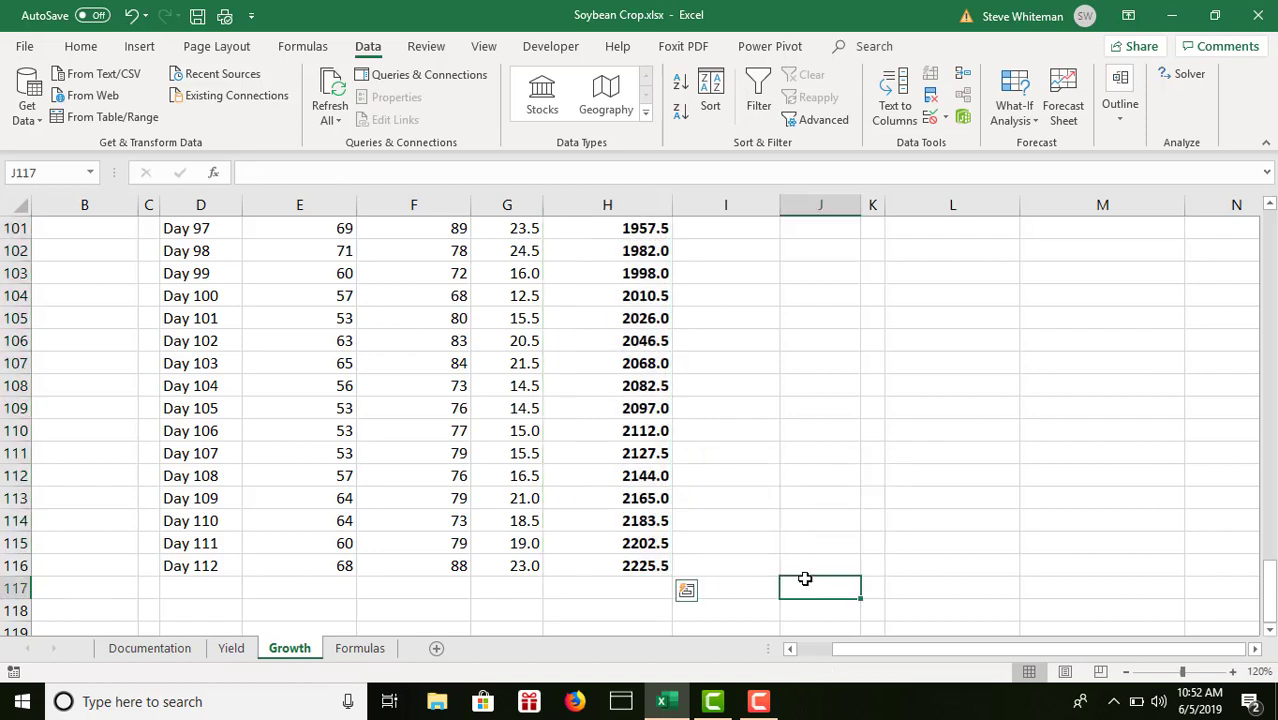
# - Enter 5/12/2017 as the Planting Date in cell B9 of the Growth Tracker
pyautogui.moveTo(1268, 235); pyautogui.dragTo(1272, 234)
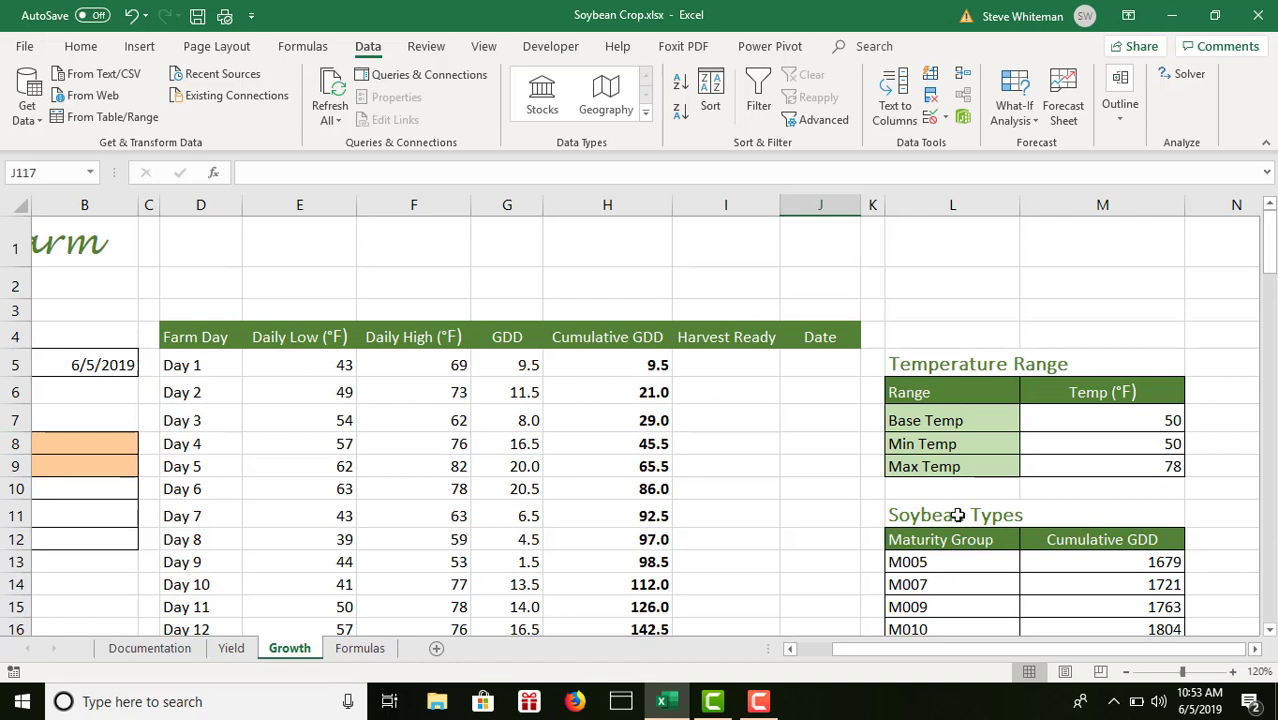
pyautogui.click(816, 646)
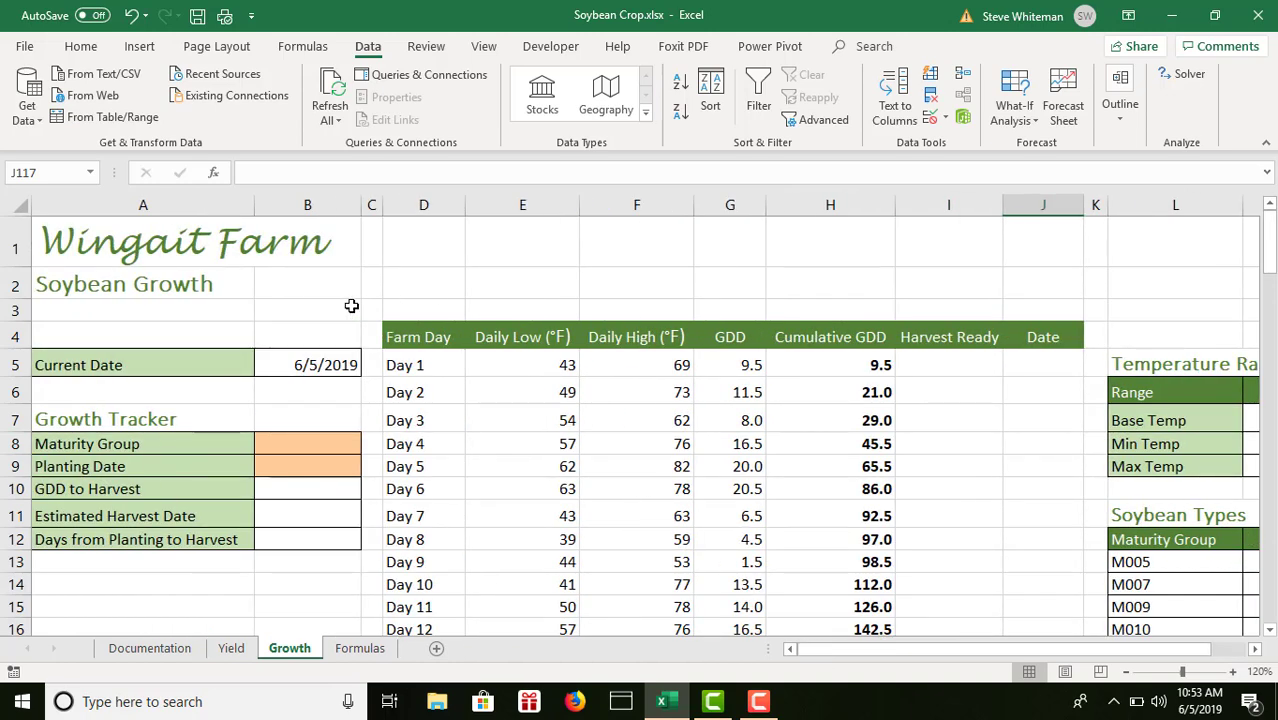
pyautogui.click(315, 488)
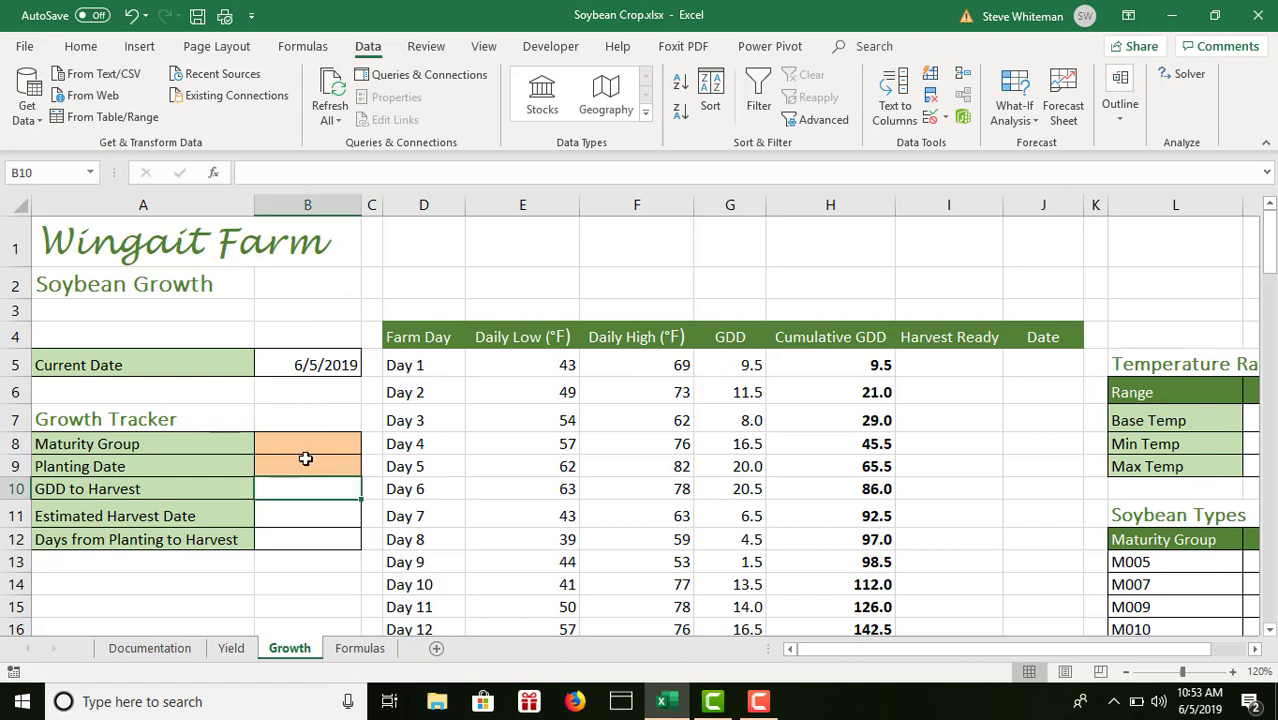
pyautogui.click(305, 458)
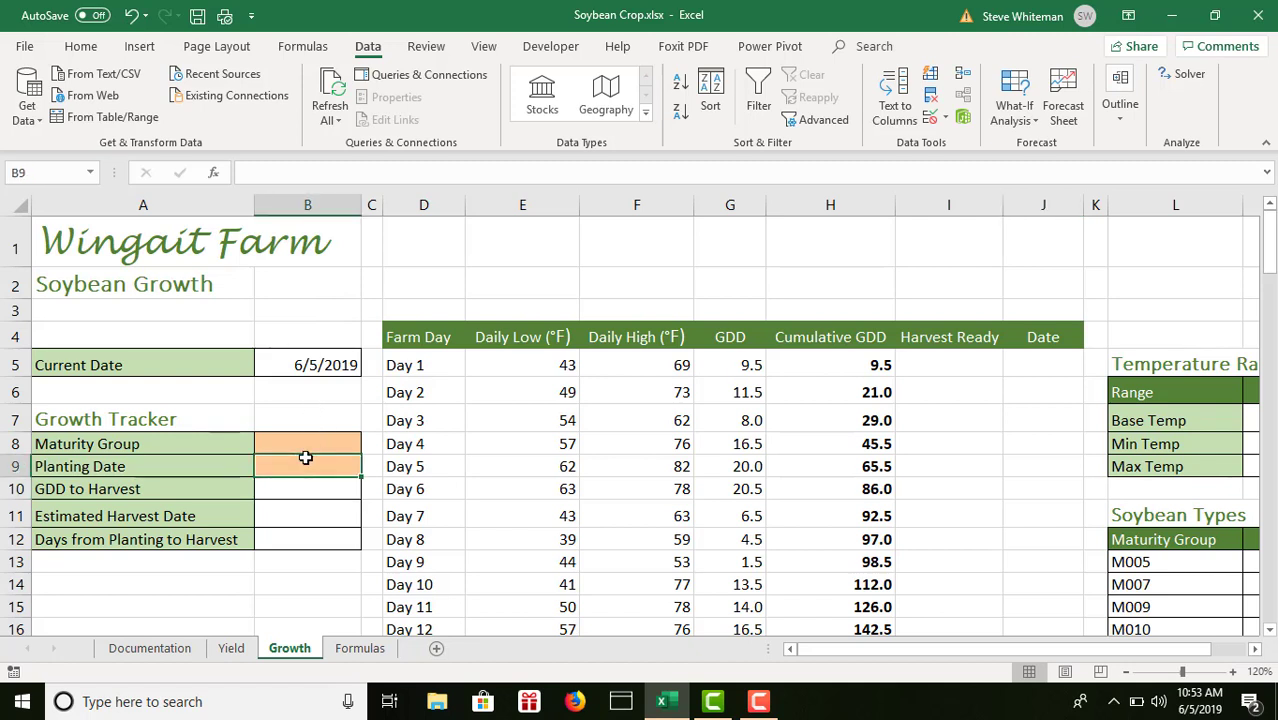
pyautogui.write('5')
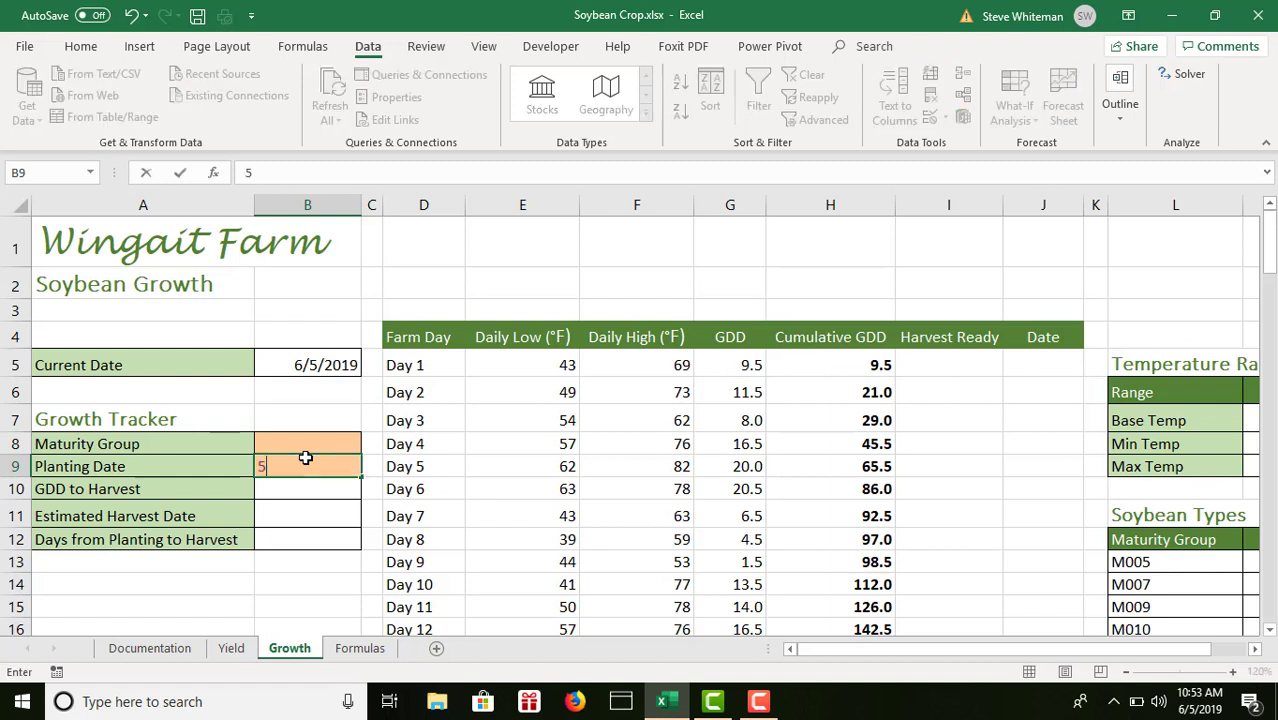
pyautogui.write('/12/2017')
pyautogui.press('Return')
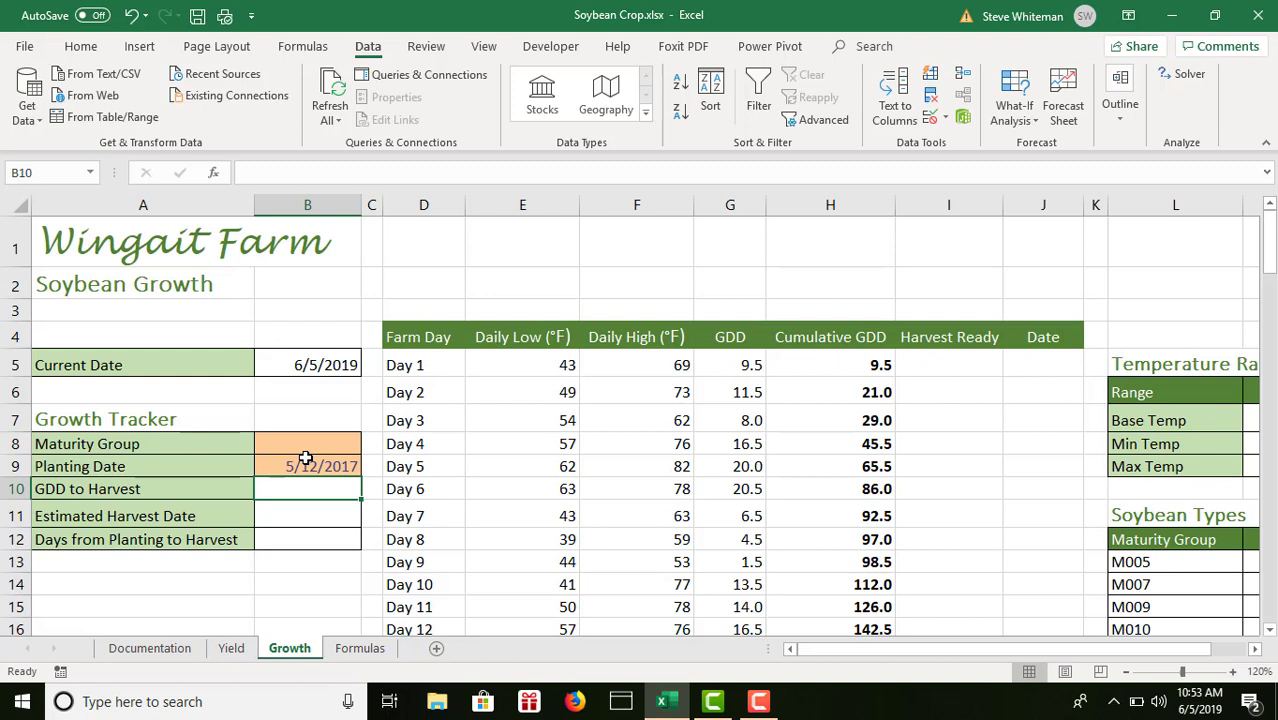
# - Enter the formula =B9 in J5 so the first Date entry references the Planting Date
pyautogui.click(1037, 376)
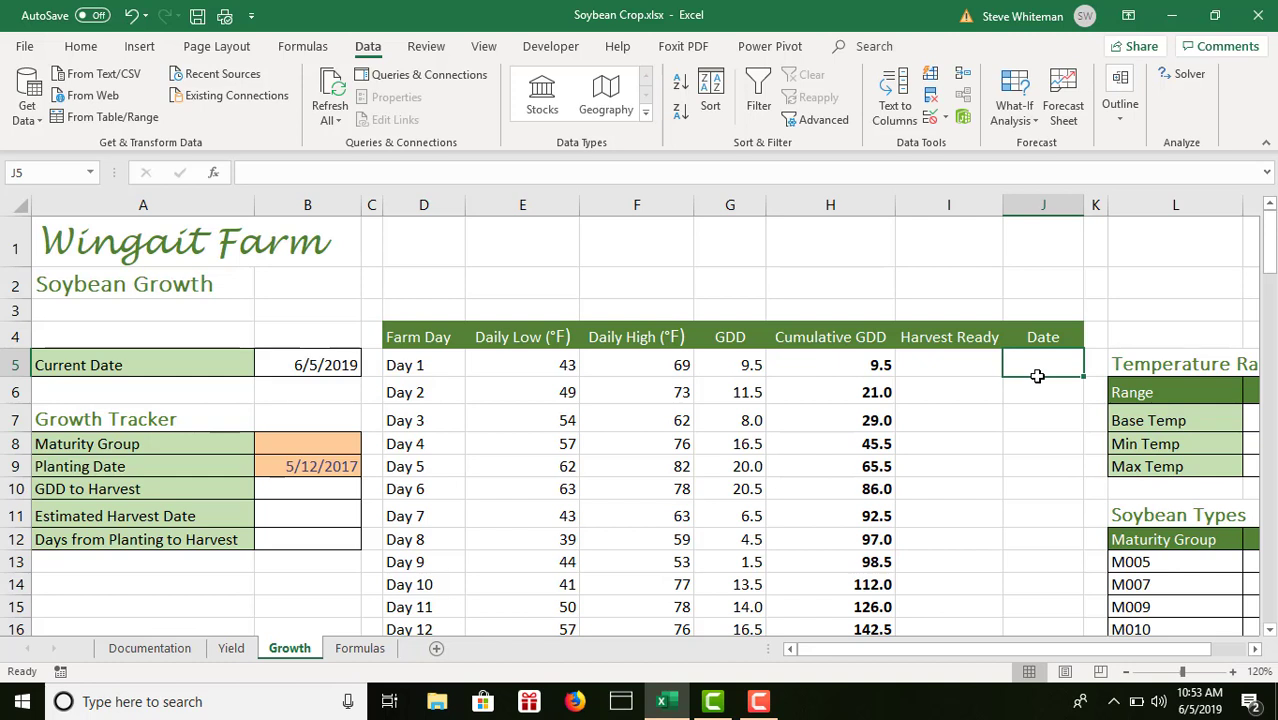
pyautogui.write('=')
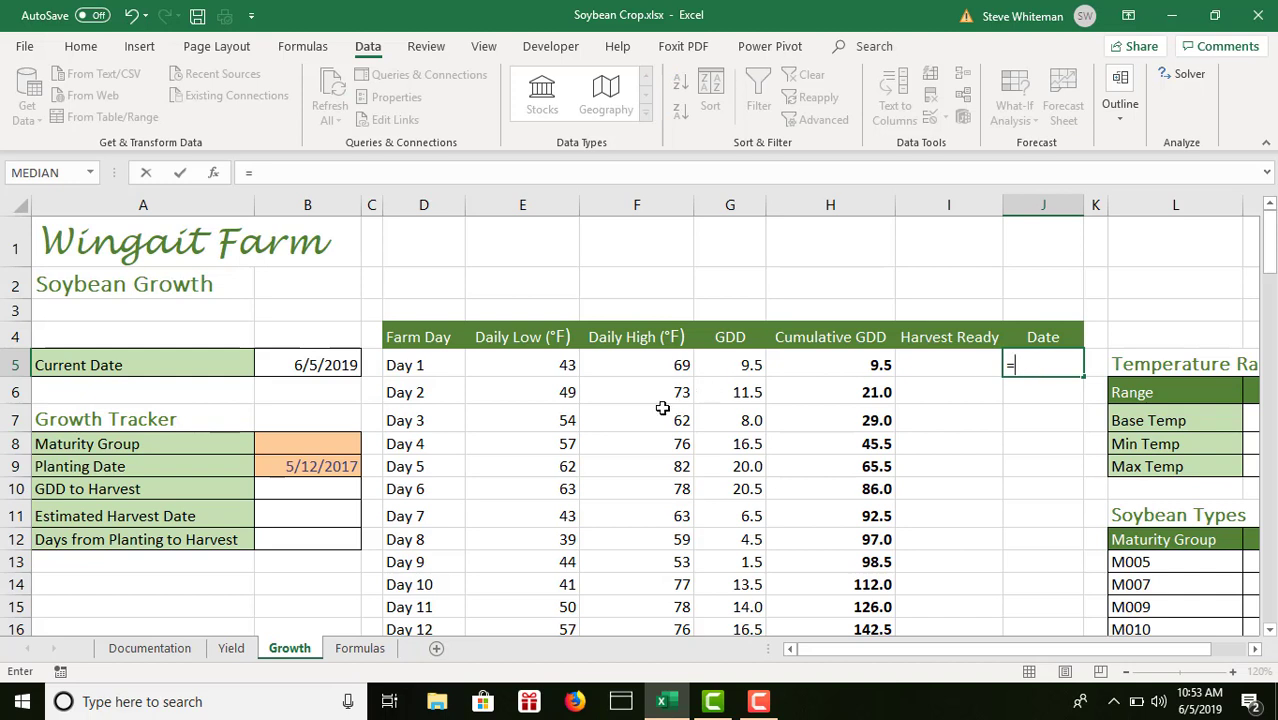
pyautogui.click(321, 464)
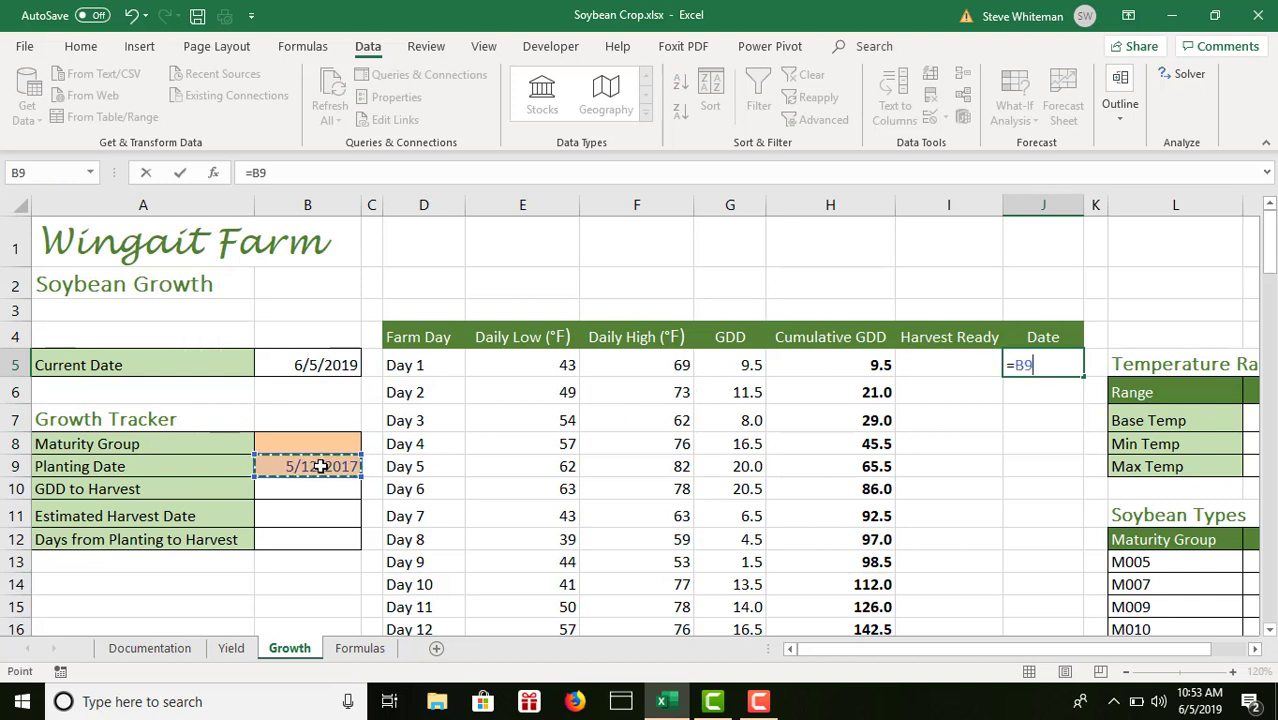
pyautogui.press('Return')
pyautogui.press('Up')
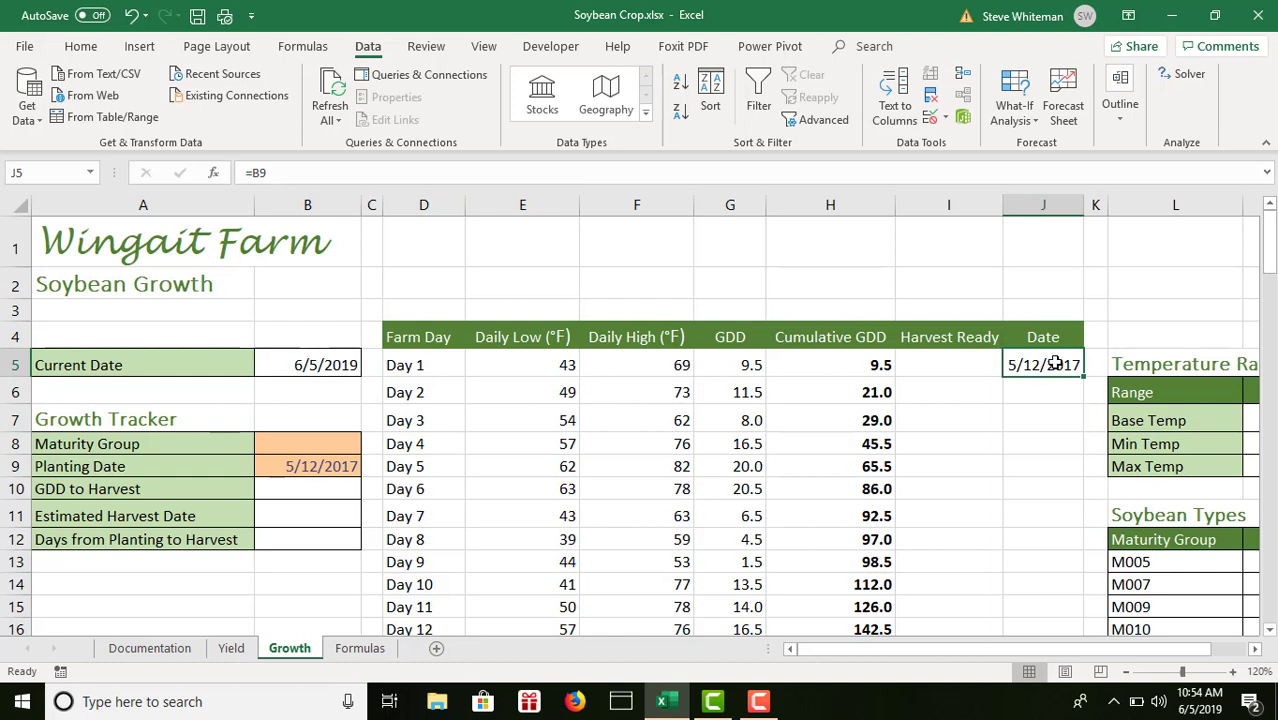
# - Enter the formula =J5+1 in J6 to make the Day 2 date one day after the planting date
pyautogui.click(1036, 397)
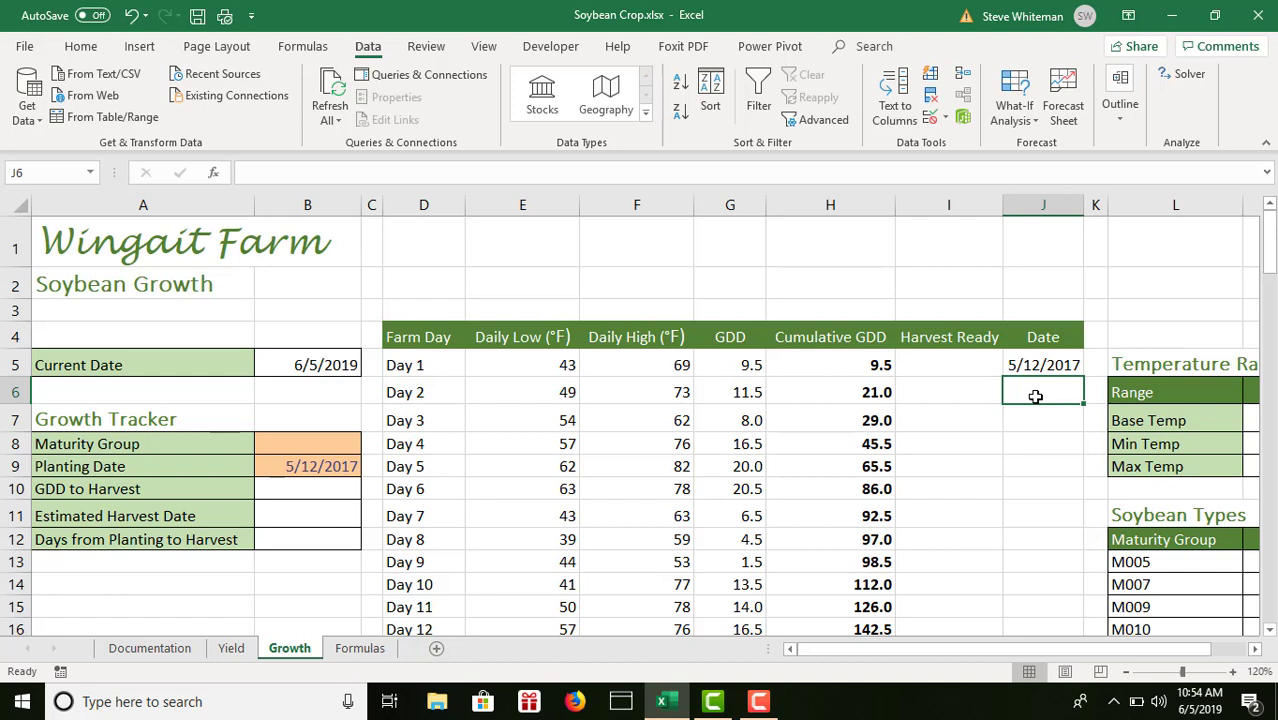
pyautogui.write('=')
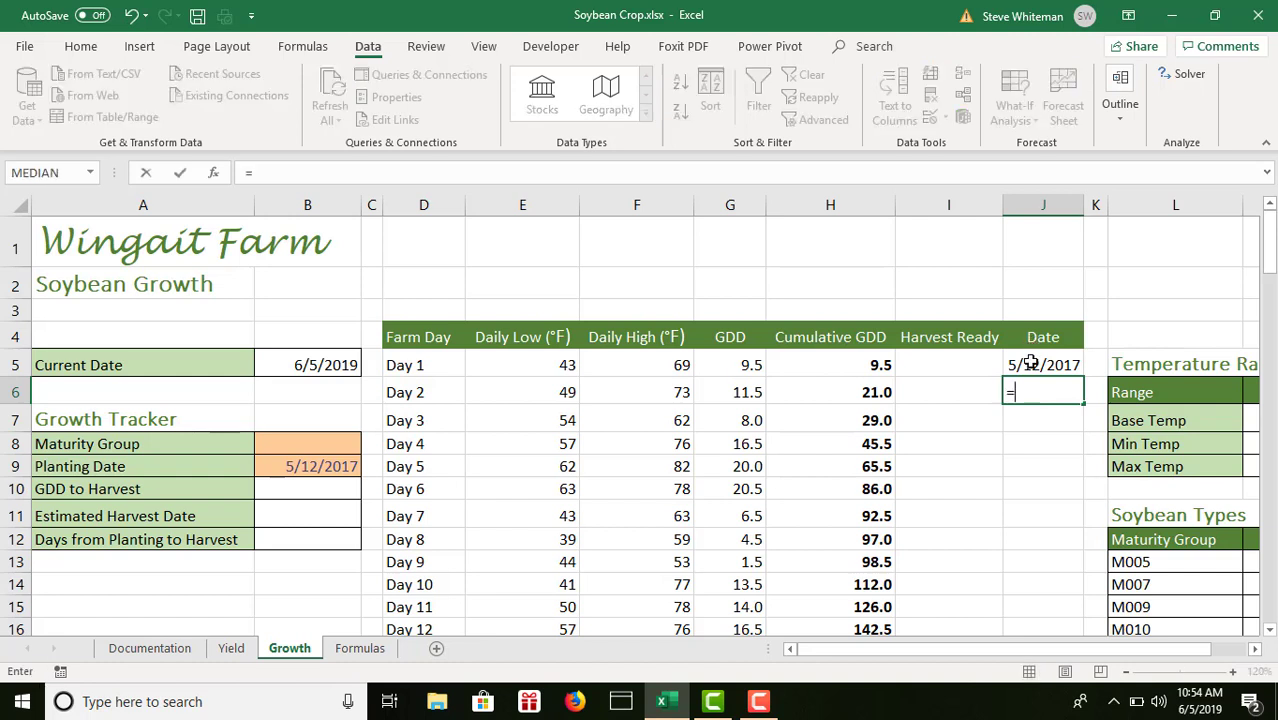
pyautogui.click(1030, 364)
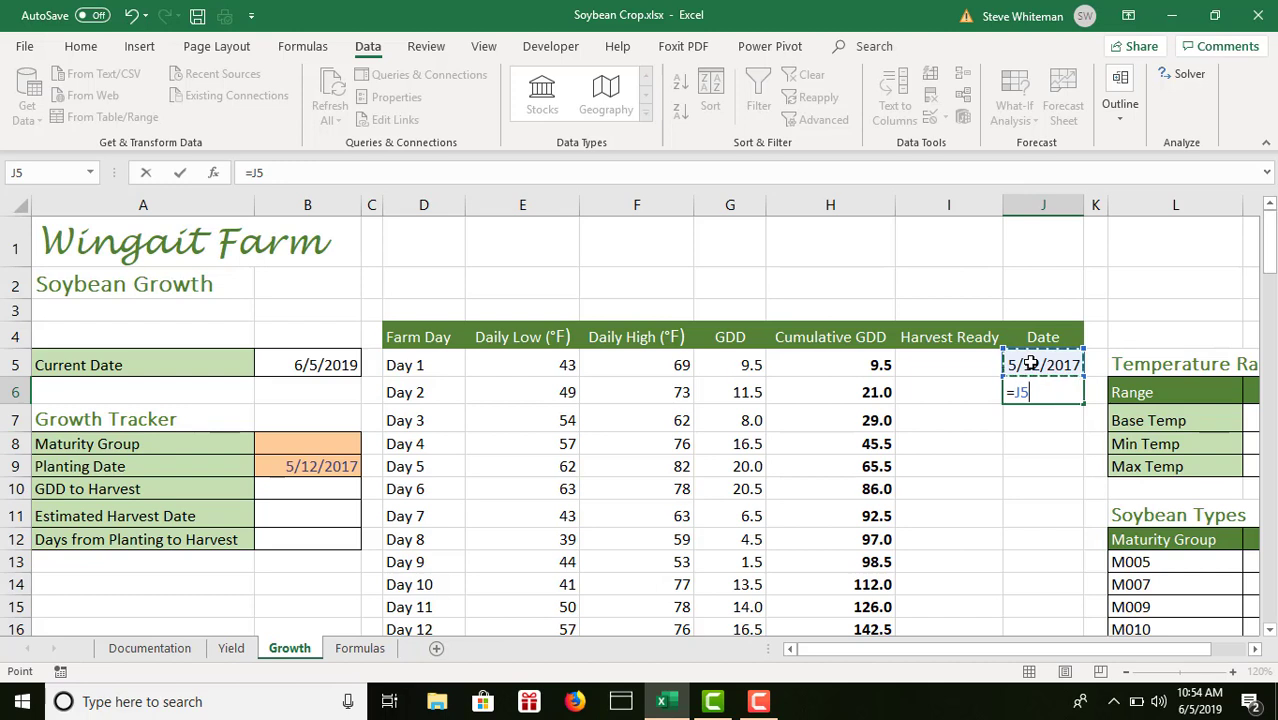
pyautogui.write('+1')
pyautogui.press('Return')
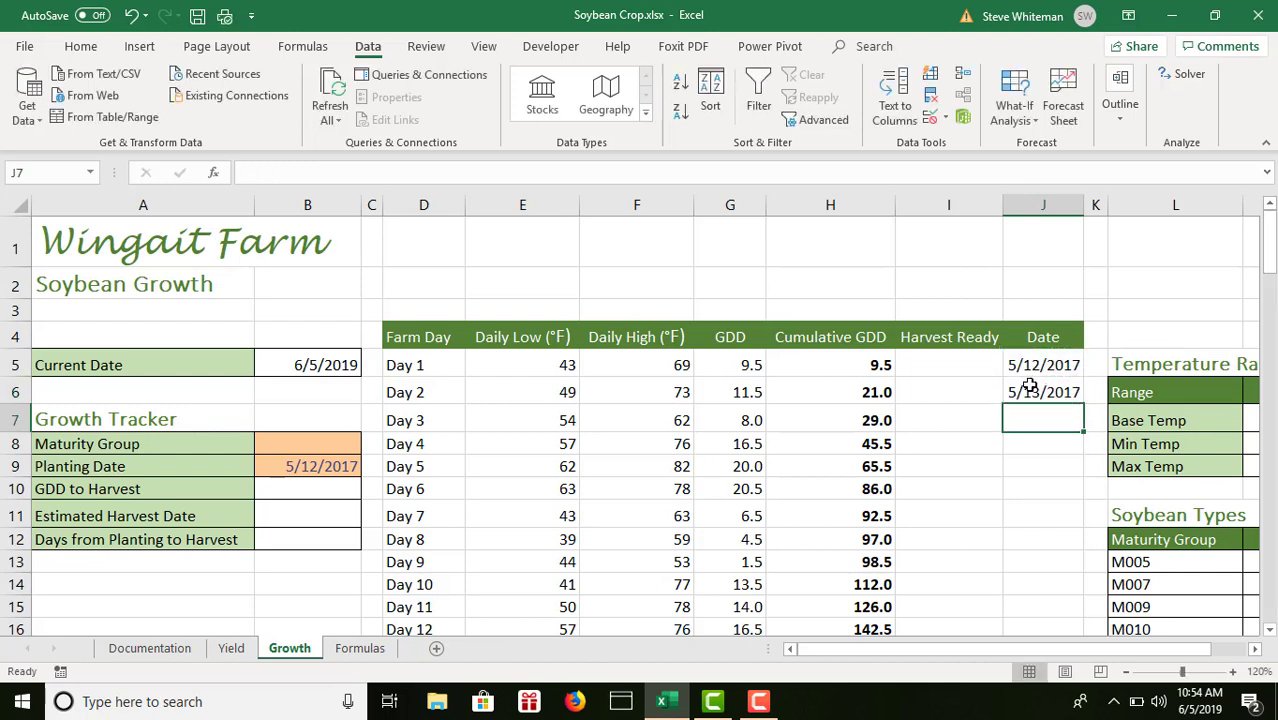
# - Fill the J6 date formula down the Date column through row 116, then select J5
pyautogui.click(1030, 389)
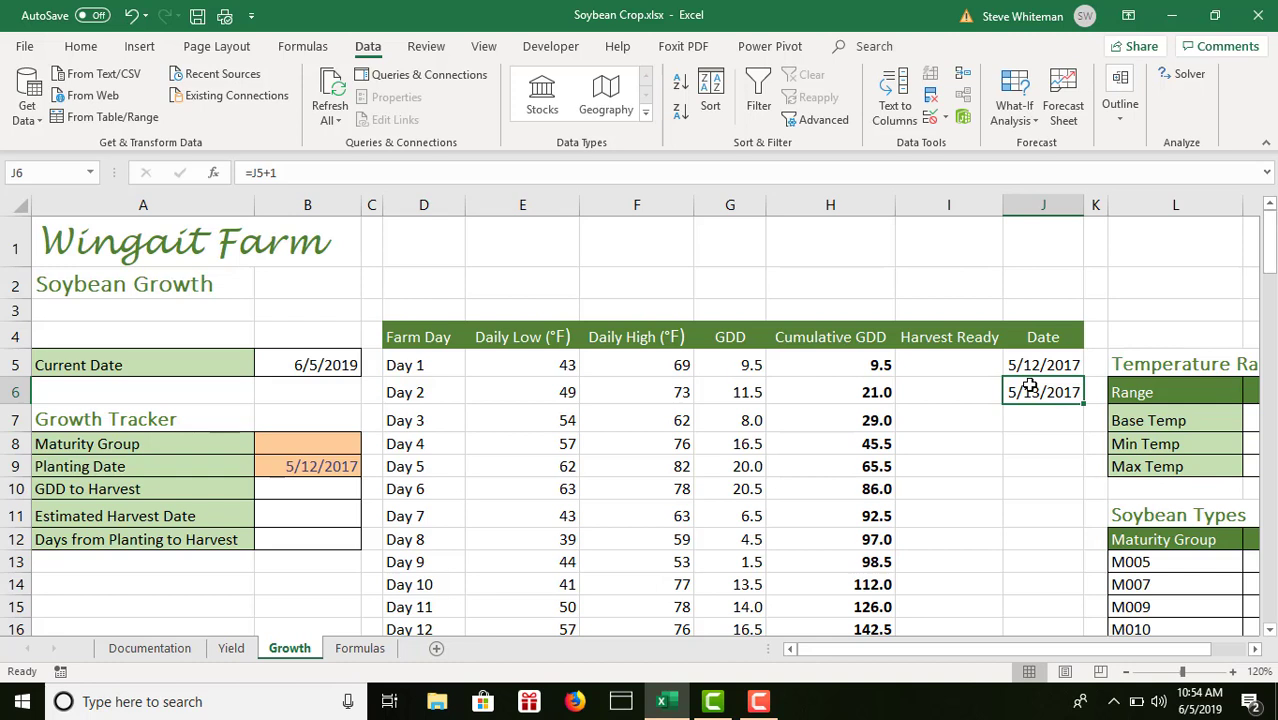
pyautogui.click(1083, 402)
pyautogui.click(1081, 411)
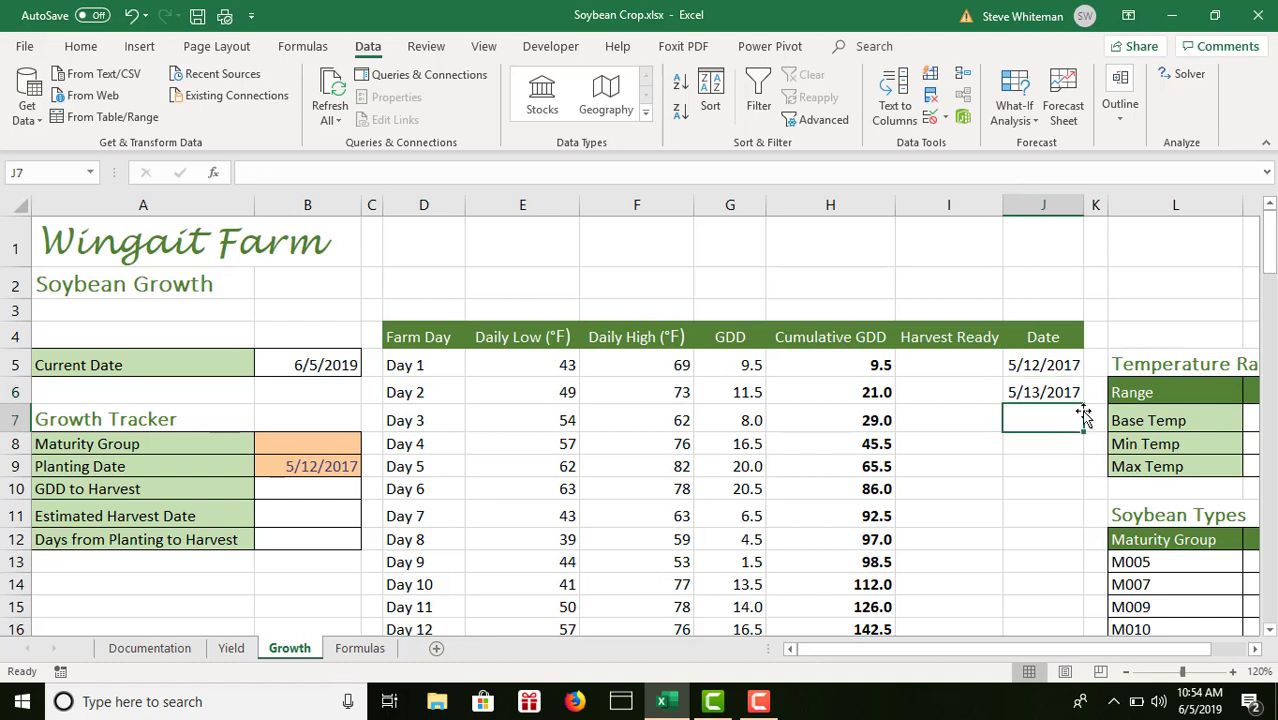
pyautogui.click(1067, 394)
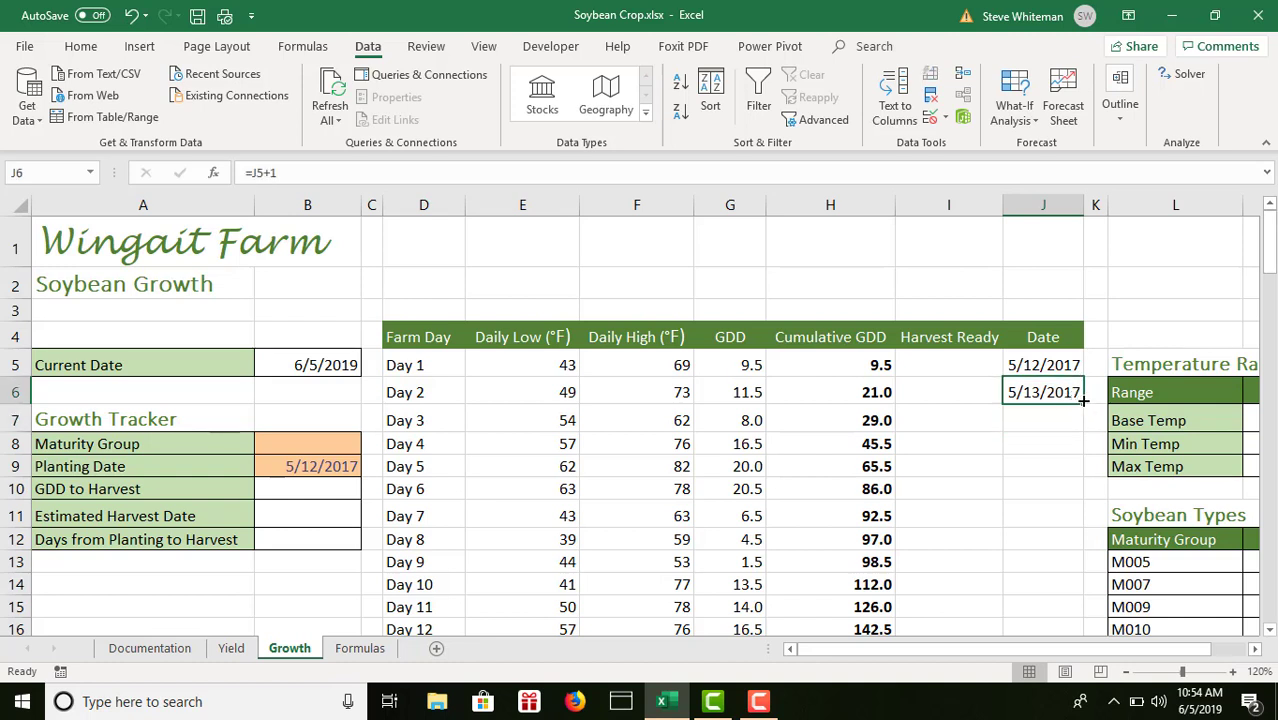
pyautogui.moveTo(1085, 406)
pyautogui.mouseDown()
pyautogui.moveTo(1080, 706)
pyautogui.moveTo(1030, 371)
pyautogui.moveTo(1024, 165)
pyautogui.moveTo(1072, 414)
pyautogui.mouseUp()
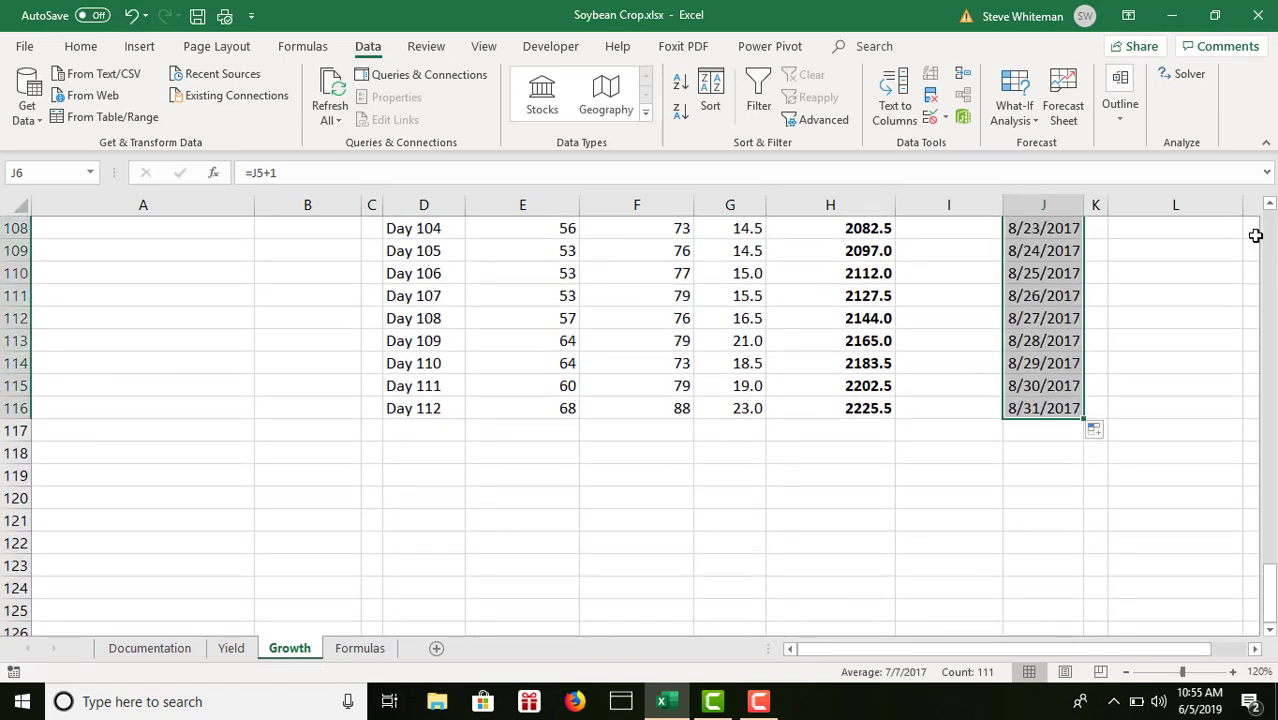
pyautogui.moveTo(1270, 592); pyautogui.dragTo(1270, 229)
pyautogui.click(1043, 316)
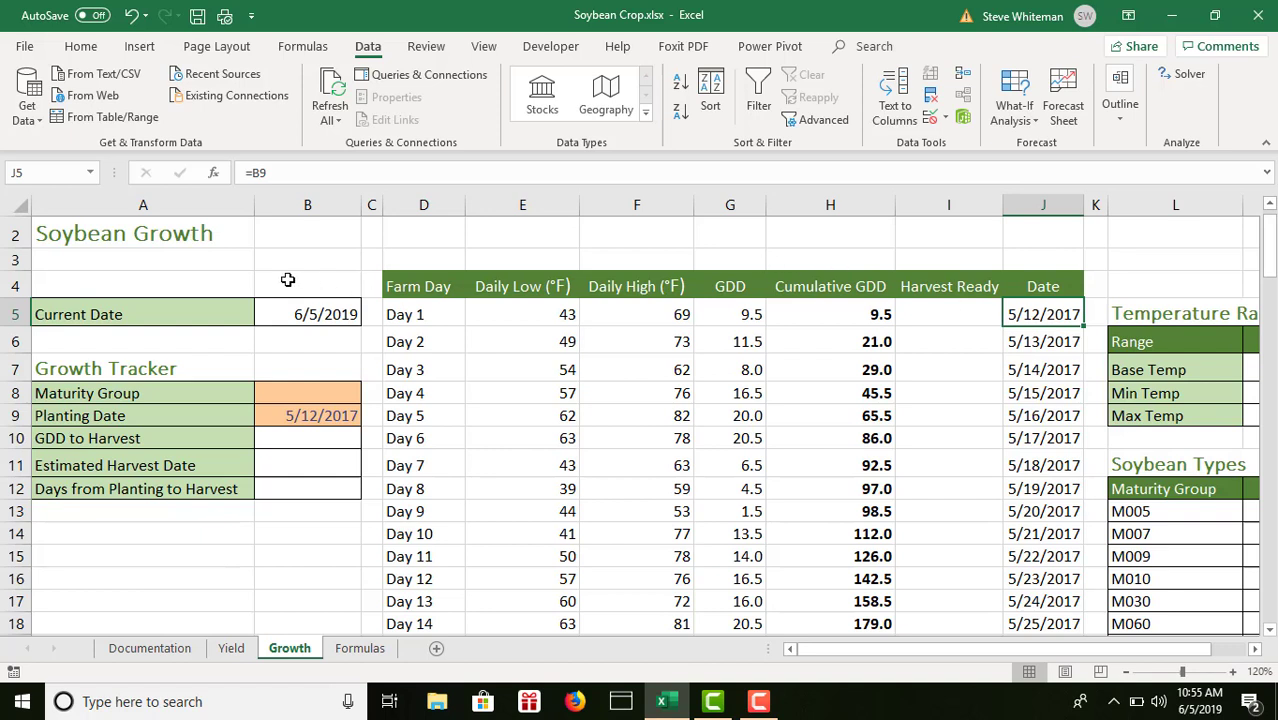
# - Enter M070 as the Maturity Group in cell B8 of the Growth Tracker
pyautogui.click(321, 394)
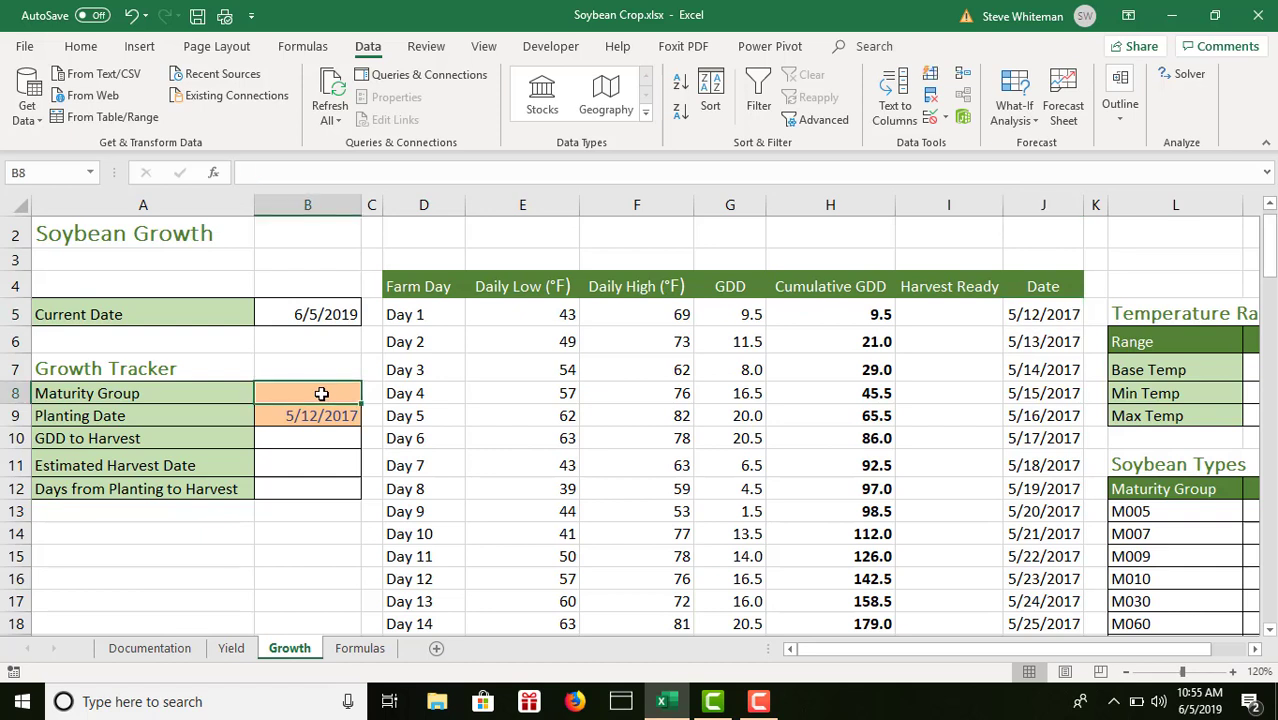
pyautogui.write('M070')
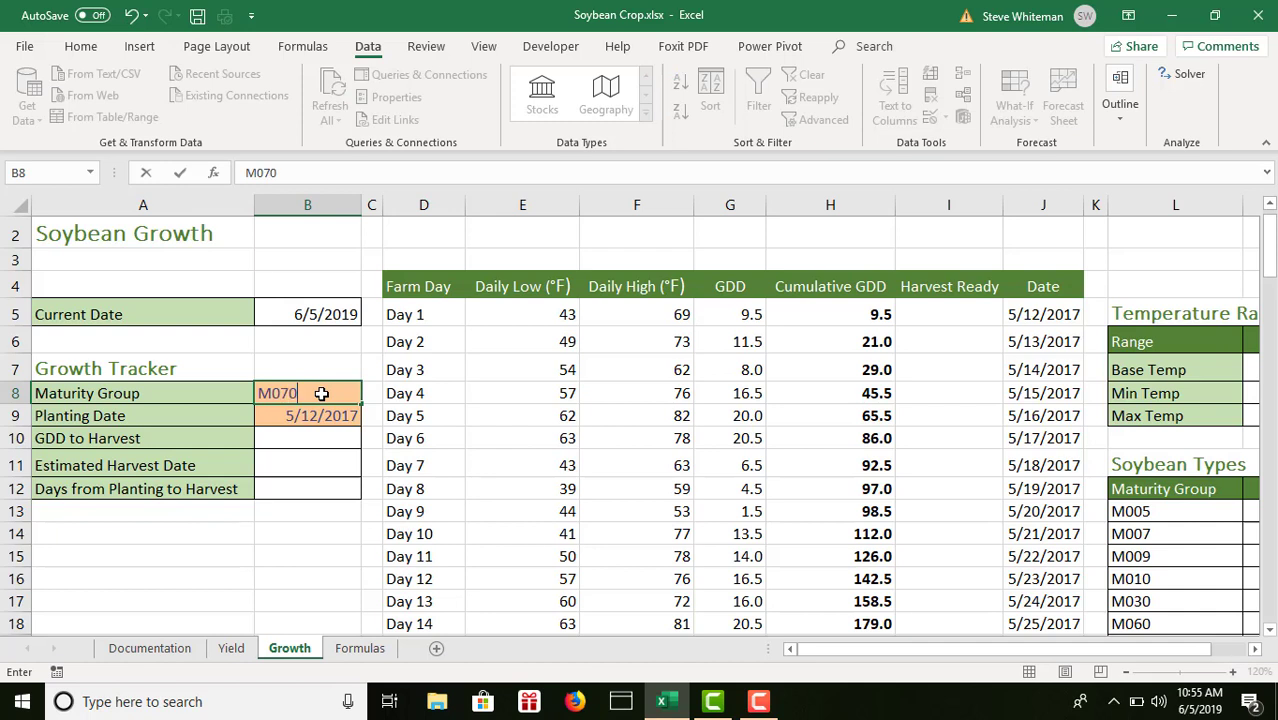
pyautogui.press('Return')
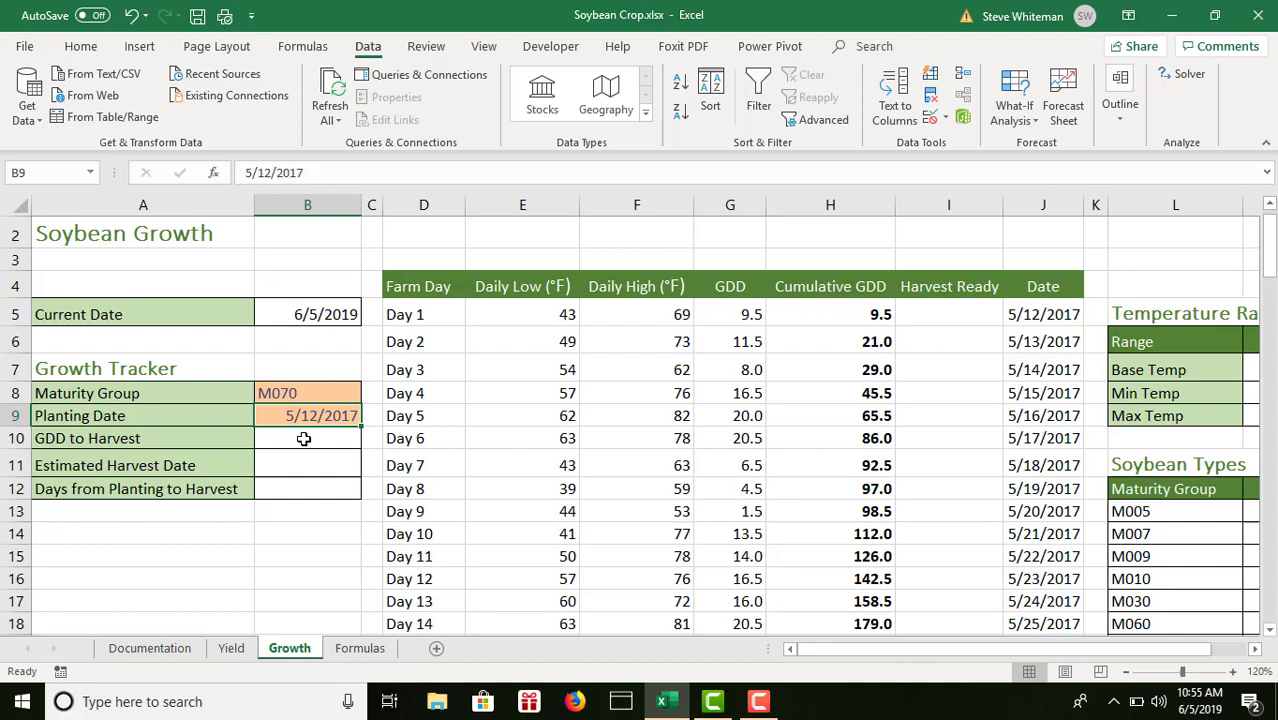
# - Review the Soybean Types table and insert a VLOOKUP function in the GDD to Harvest cell B10
pyautogui.click(304, 438)
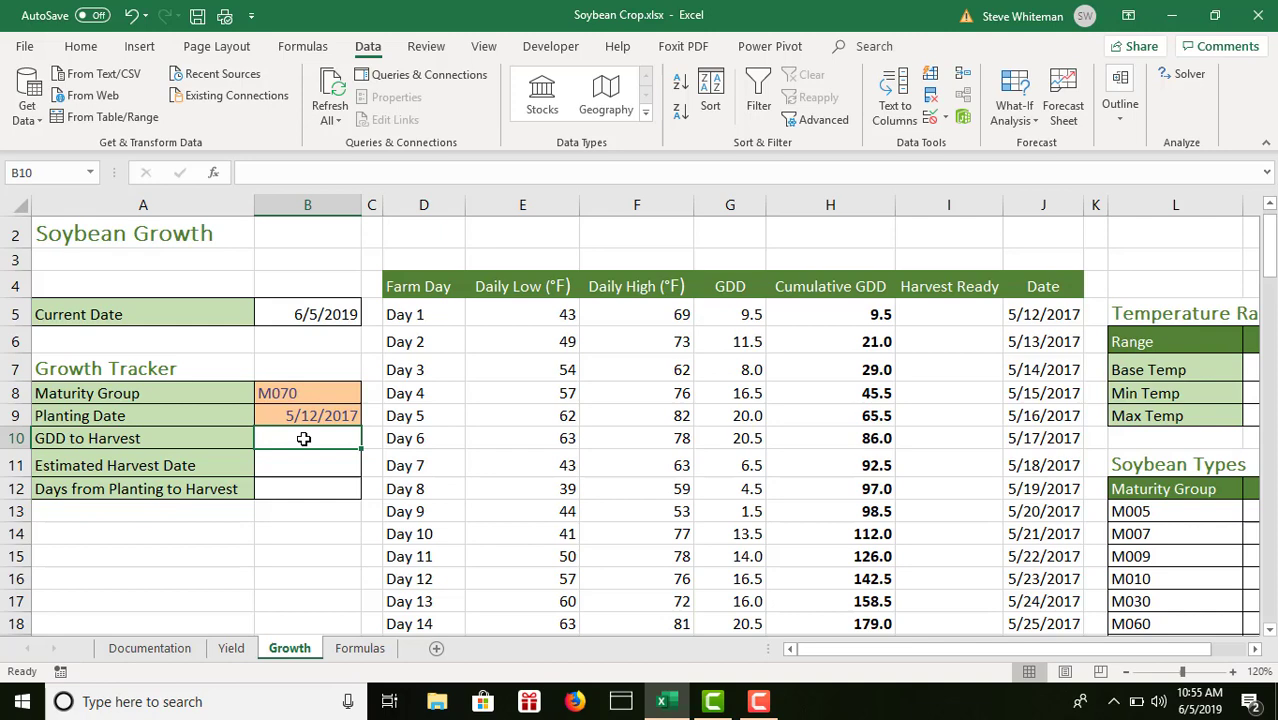
pyautogui.click(1254, 649)
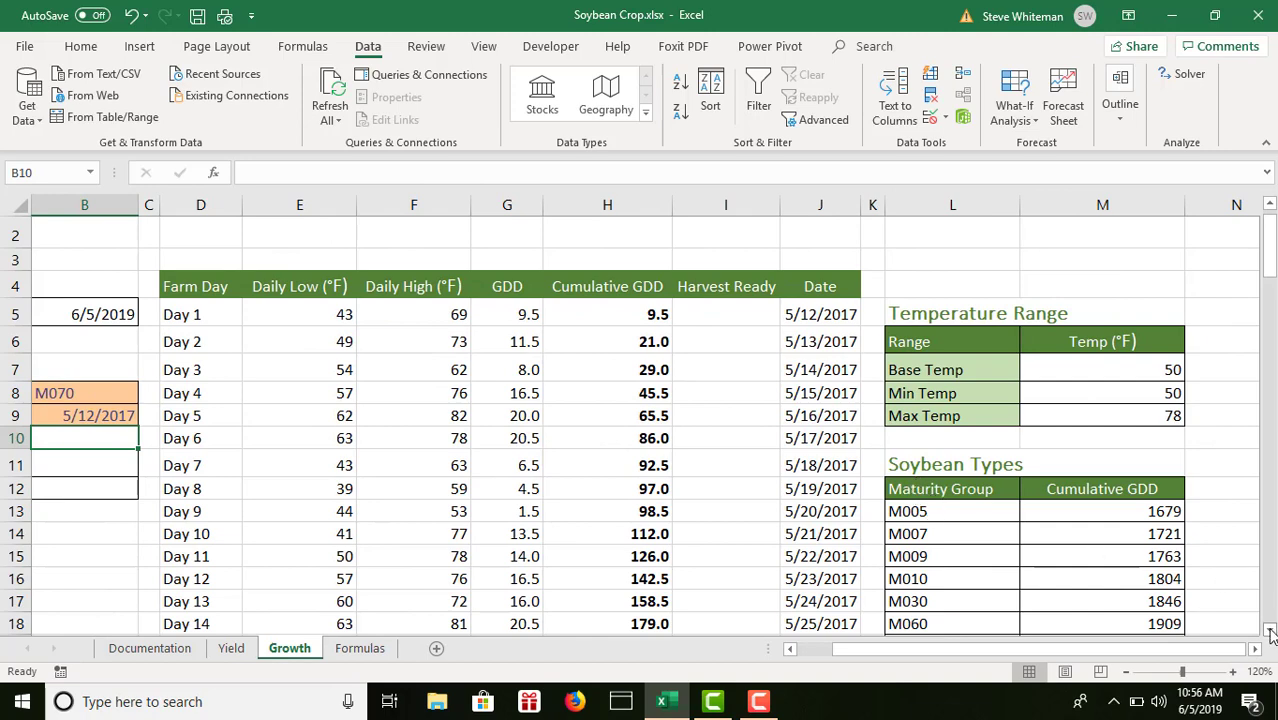
pyautogui.click(1270, 634)
pyautogui.click(1270, 634)
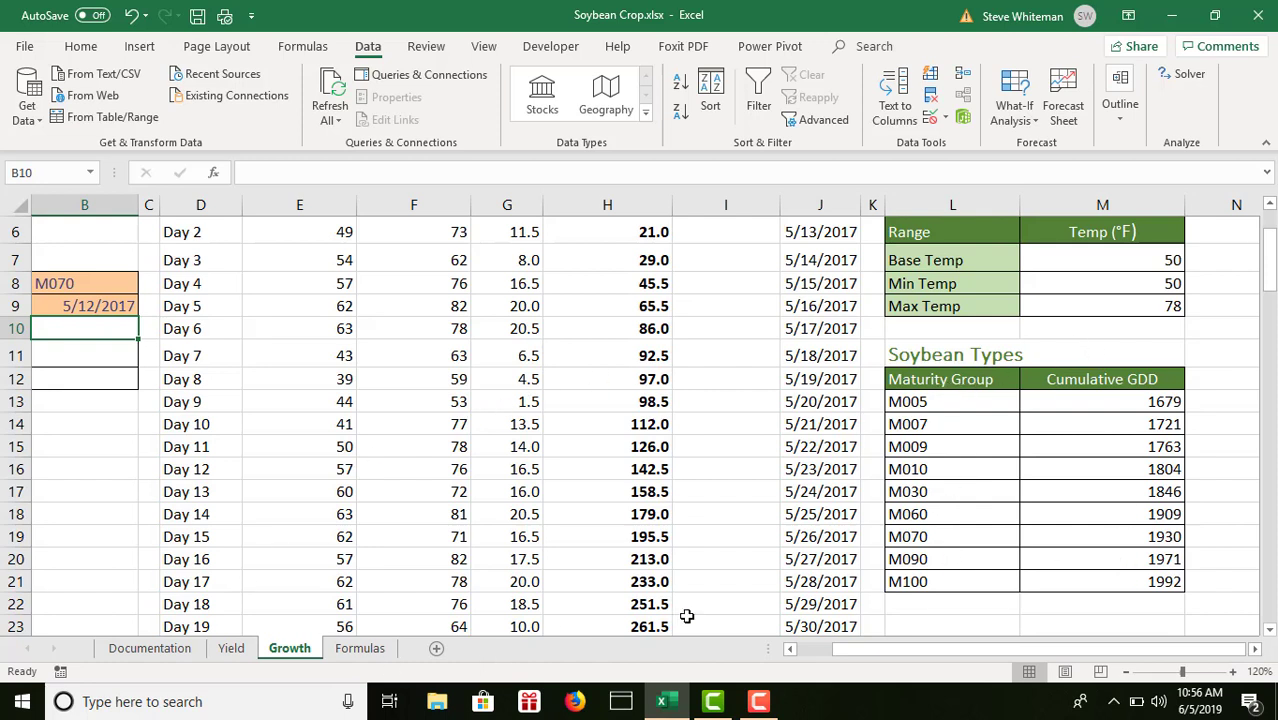
pyautogui.click(810, 649)
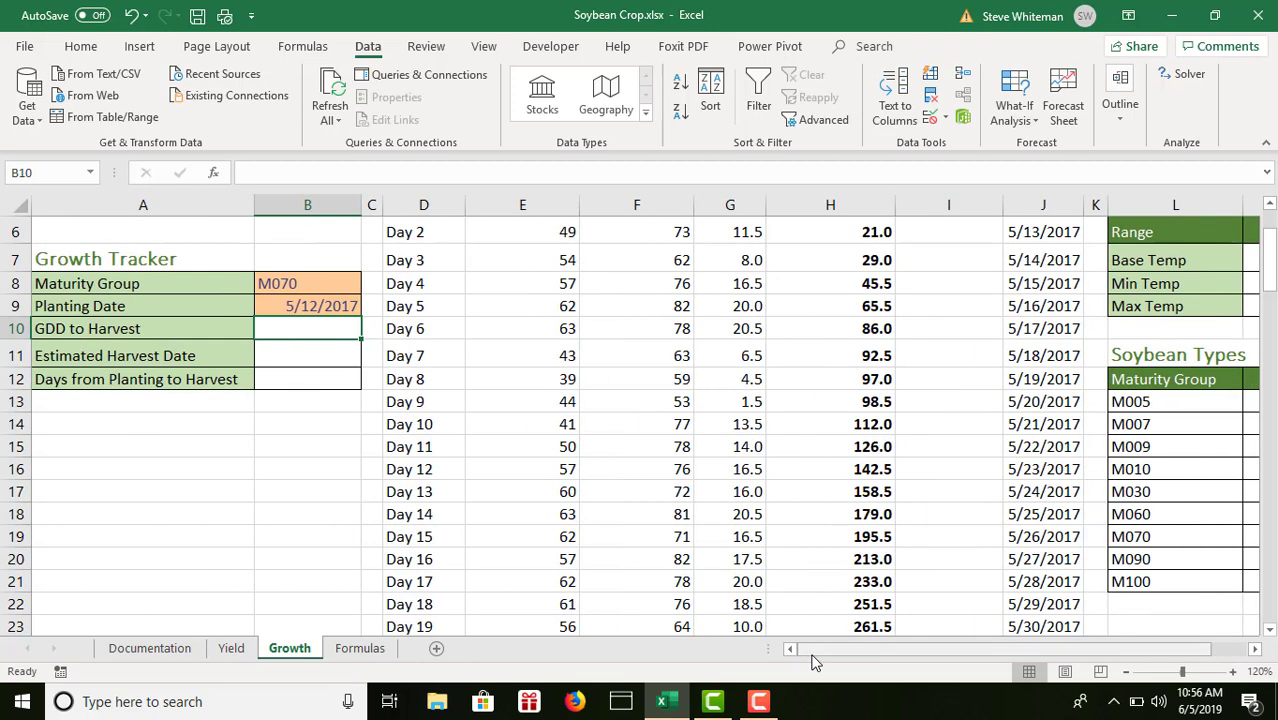
pyautogui.click(214, 176)
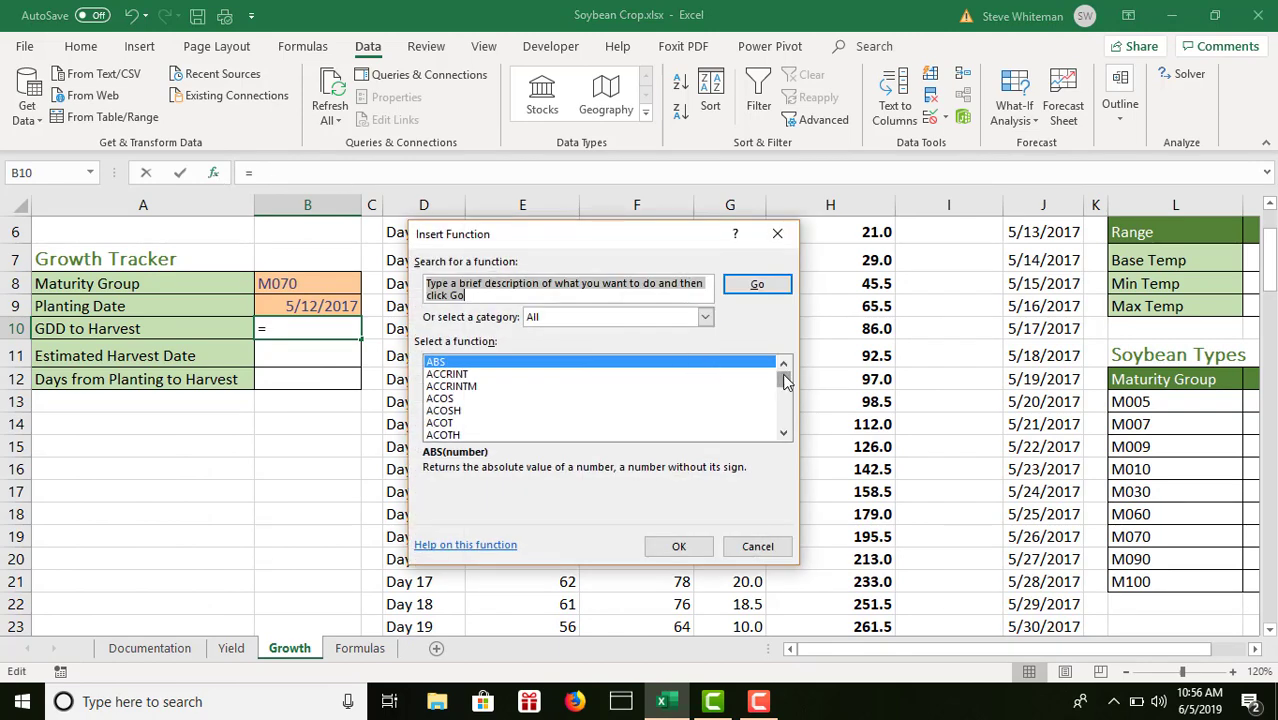
pyautogui.moveTo(783, 378); pyautogui.dragTo(782, 407)
pyautogui.scroll(2, 779, 385)
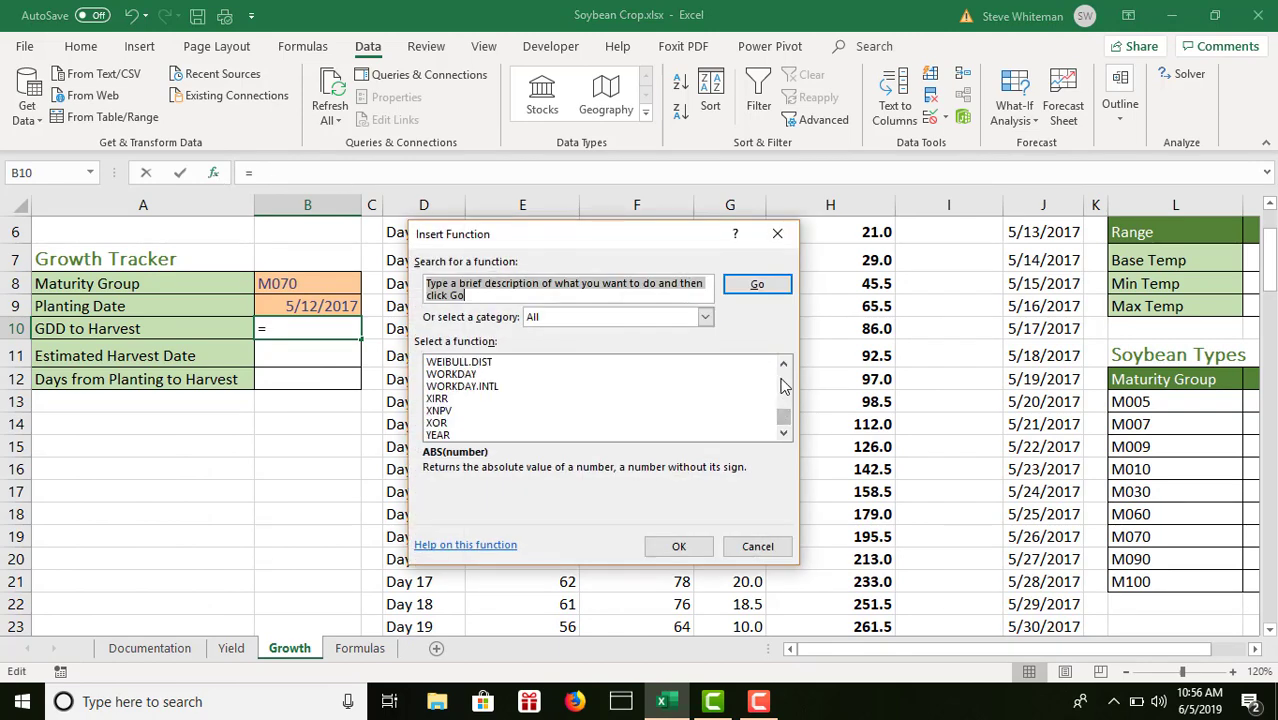
pyautogui.scroll(6, 783, 385)
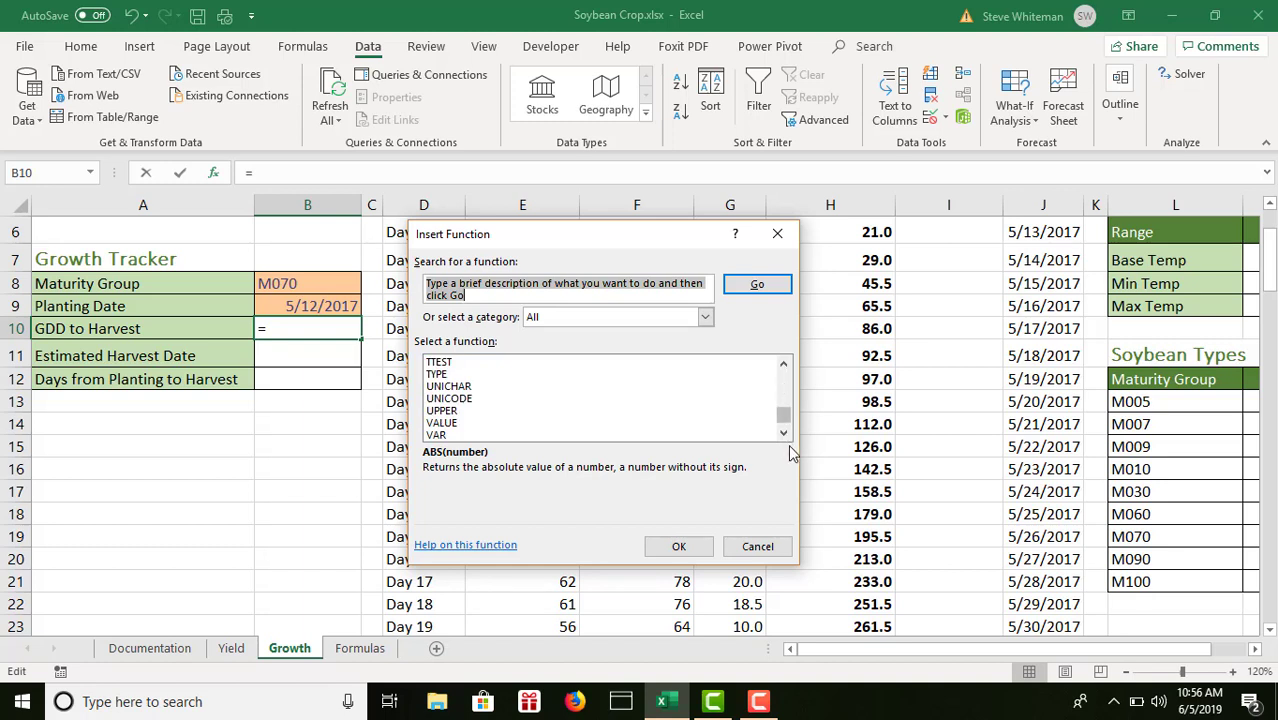
pyautogui.scroll(-3, 784, 433)
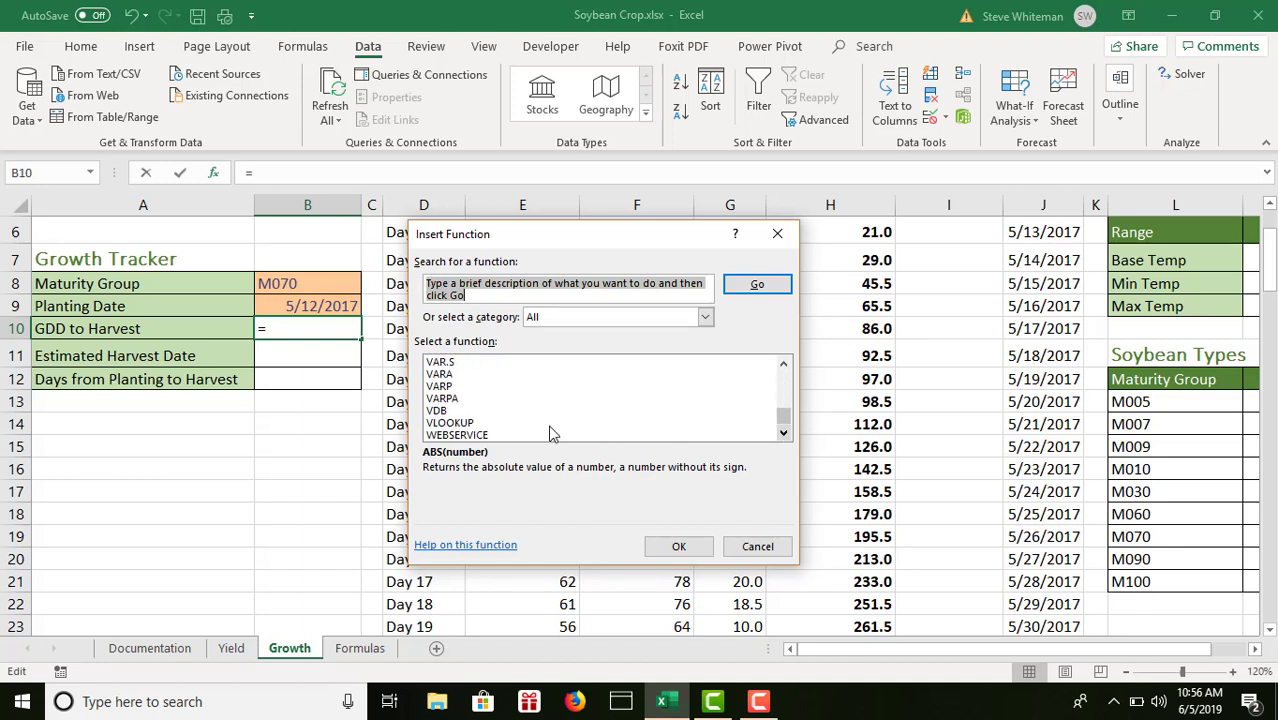
pyautogui.click(453, 423)
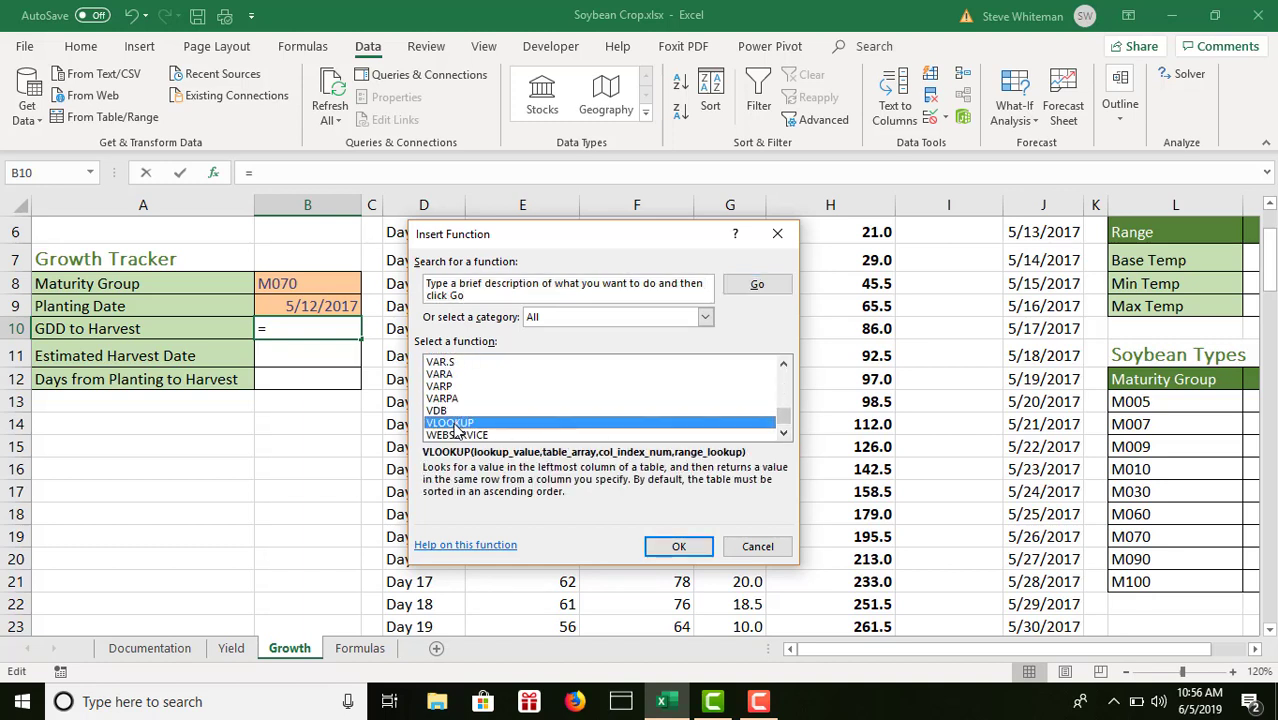
pyautogui.click(679, 548)
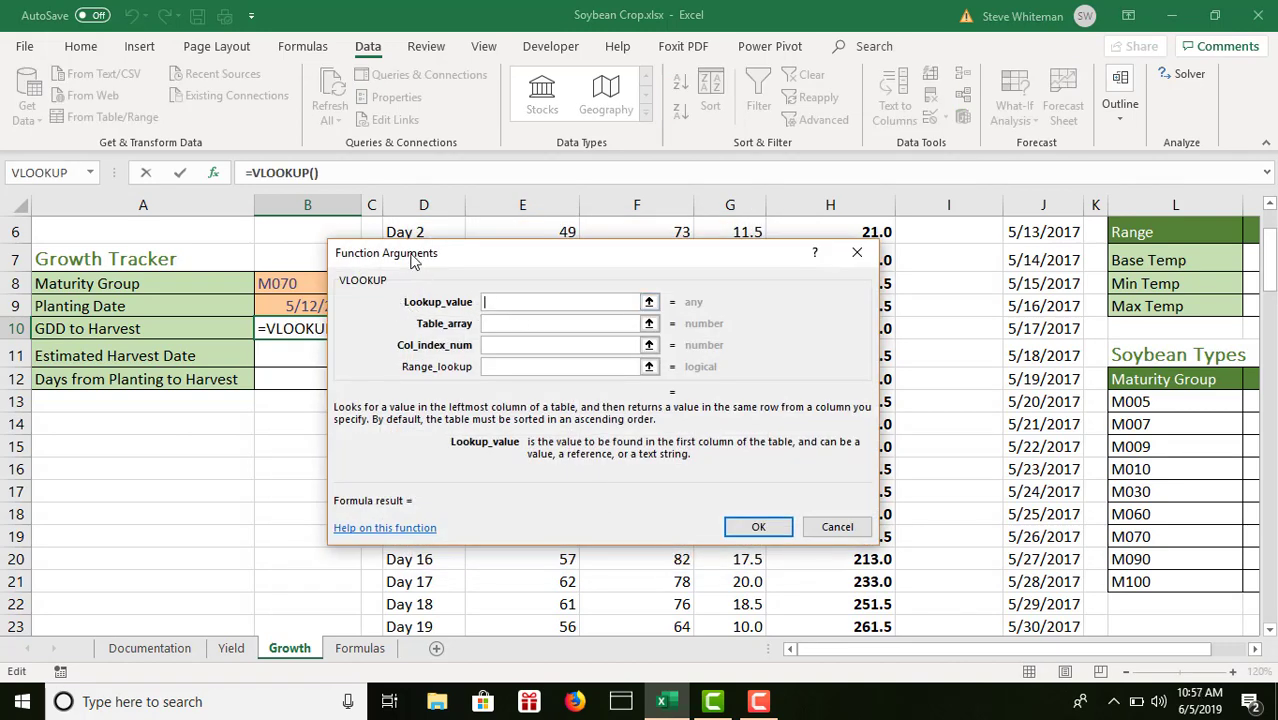
# - Set the VLOOKUP's lookup value to B8 and its table array to the Soybean Types range L12:M21
pyautogui.moveTo(411, 256); pyautogui.dragTo(492, 260)
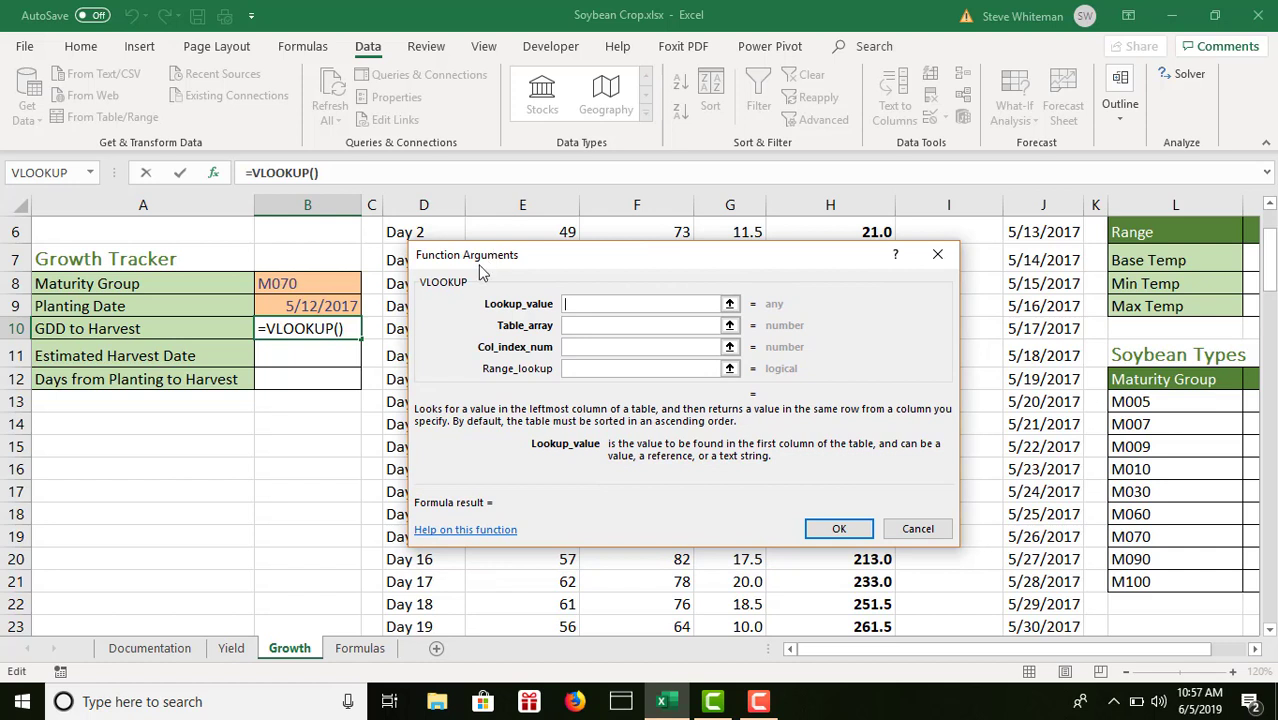
pyautogui.click(324, 283)
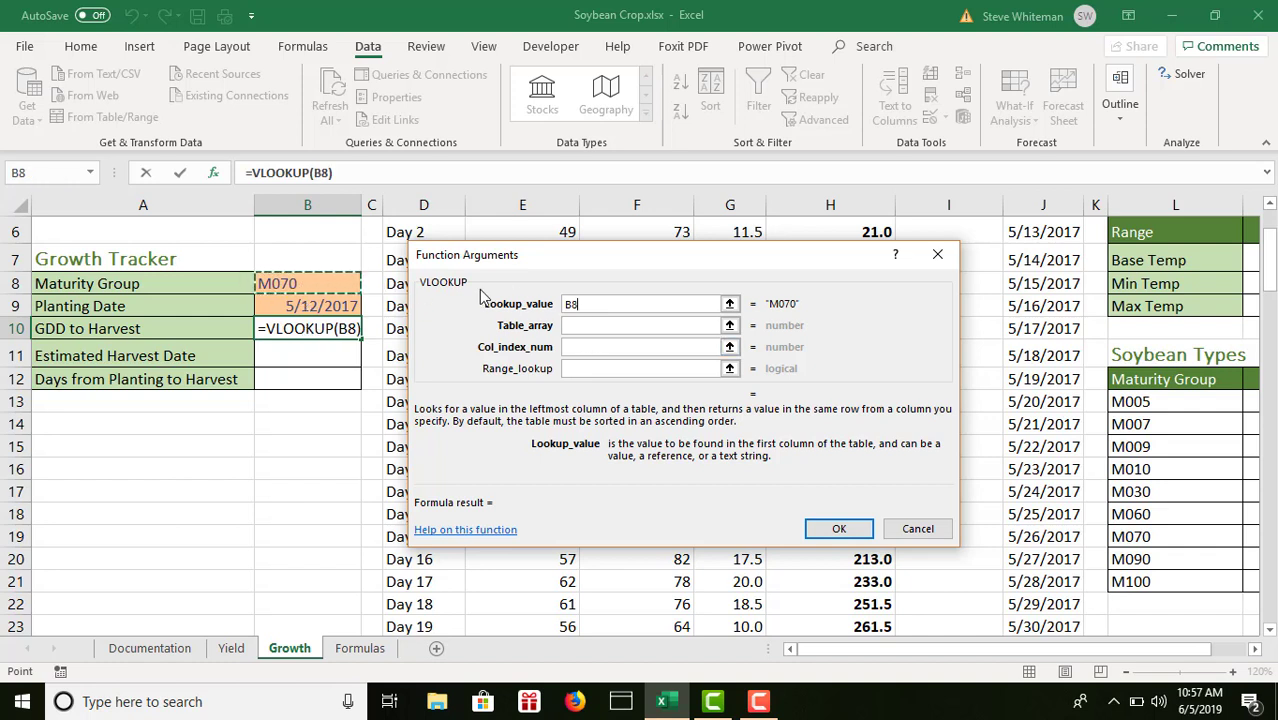
pyautogui.click(590, 330)
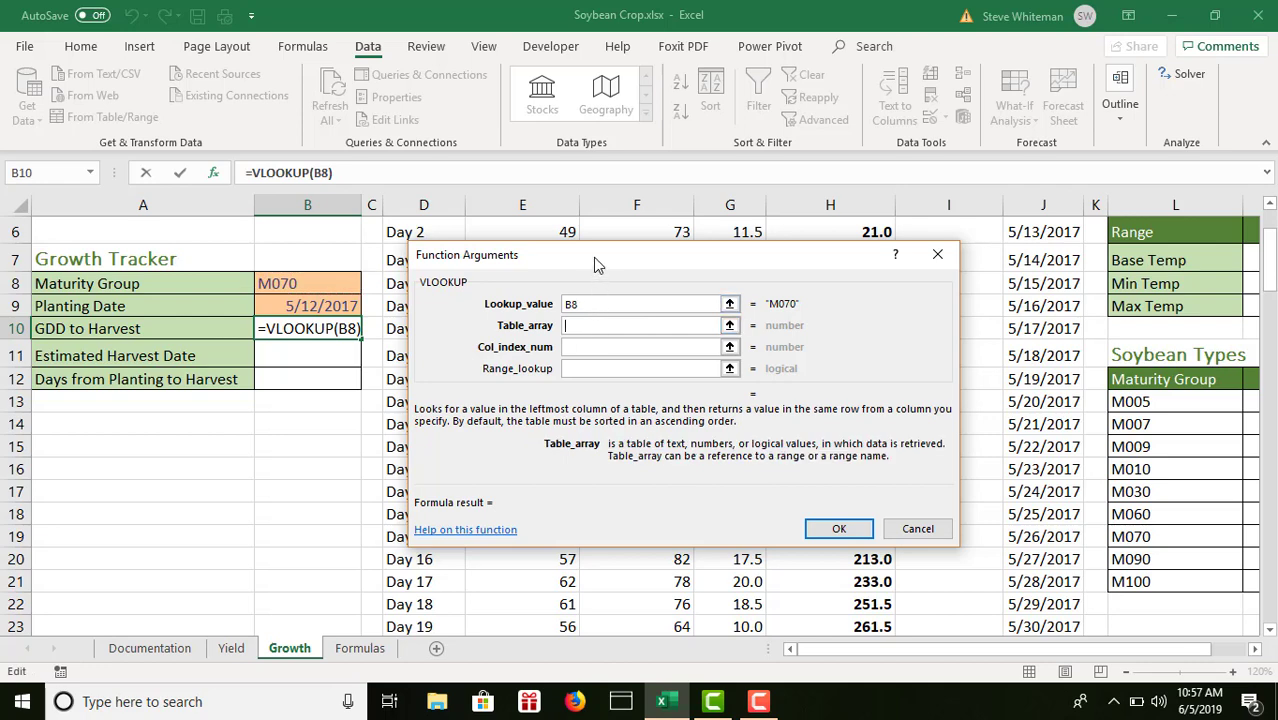
pyautogui.moveTo(593, 256); pyautogui.dragTo(563, 142)
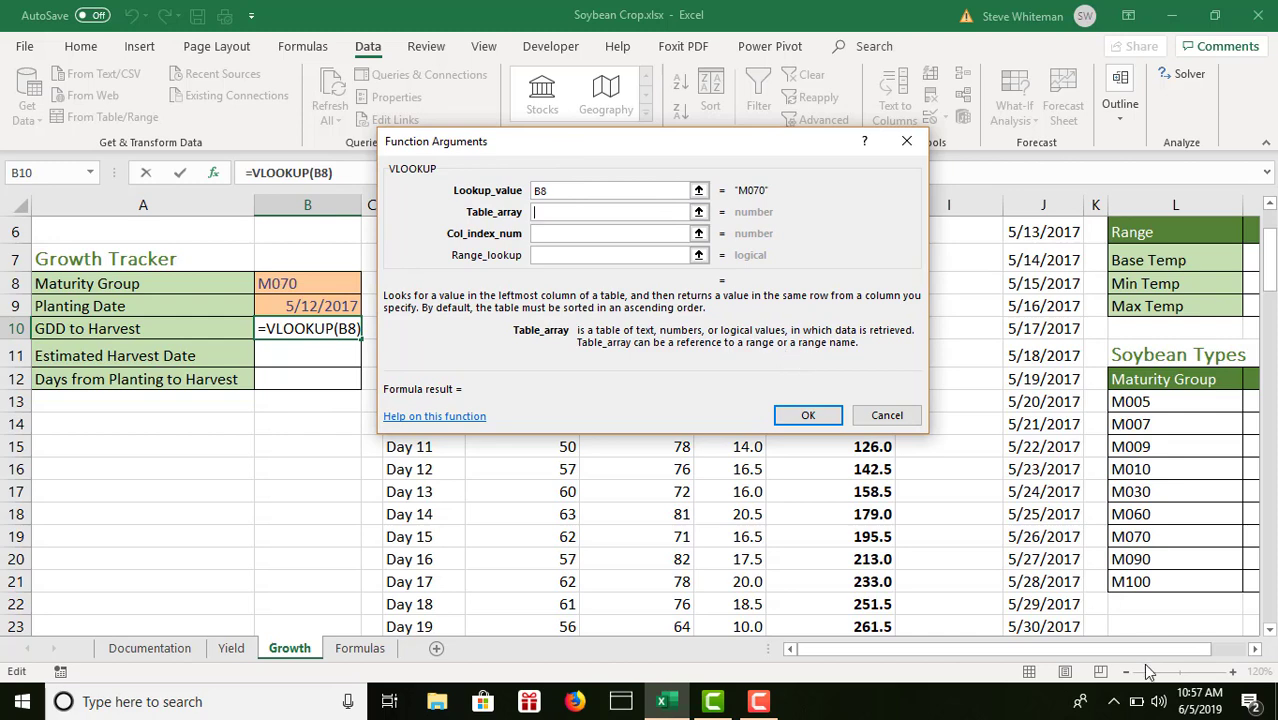
pyautogui.click(1257, 652)
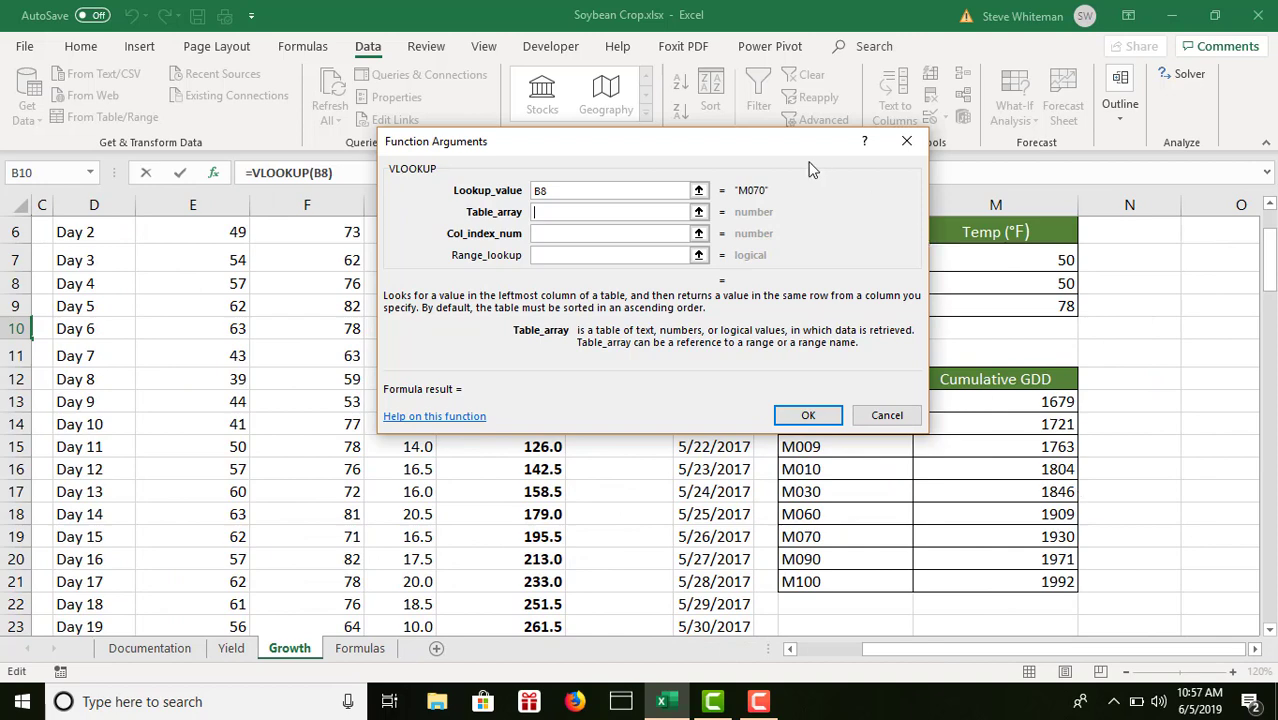
pyautogui.moveTo(800, 160); pyautogui.dragTo(573, 97)
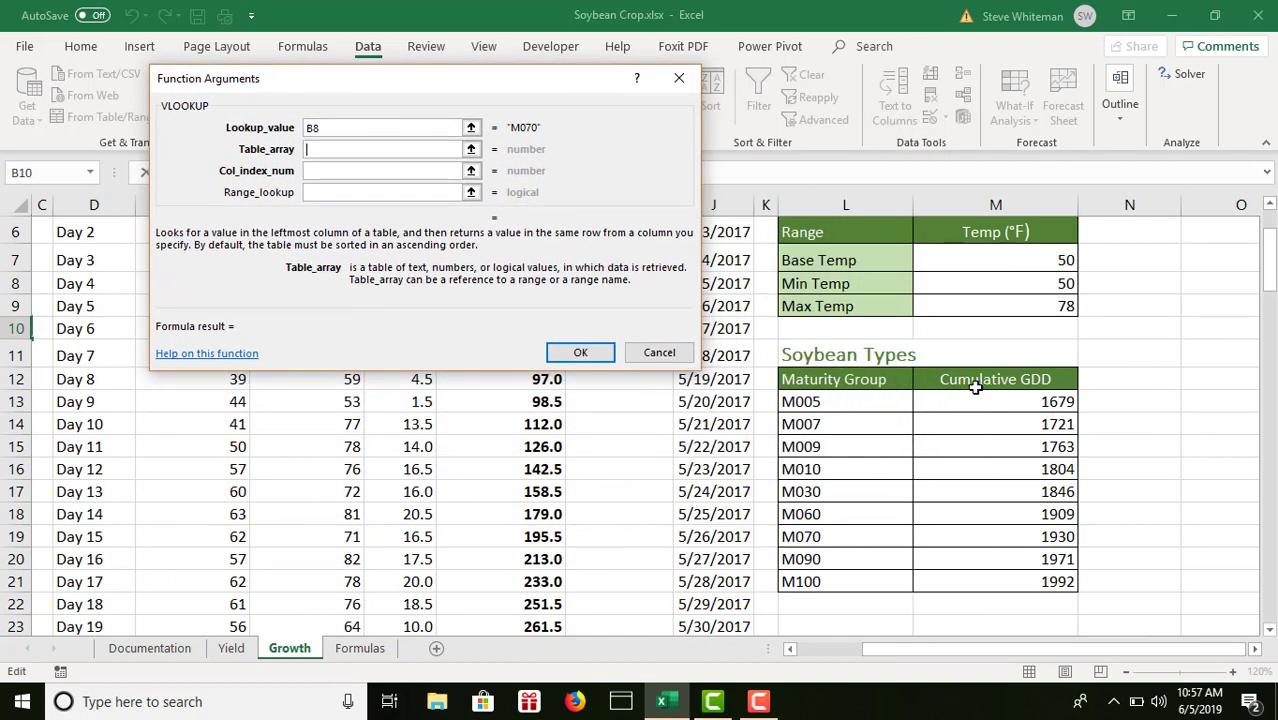
pyautogui.click(797, 381)
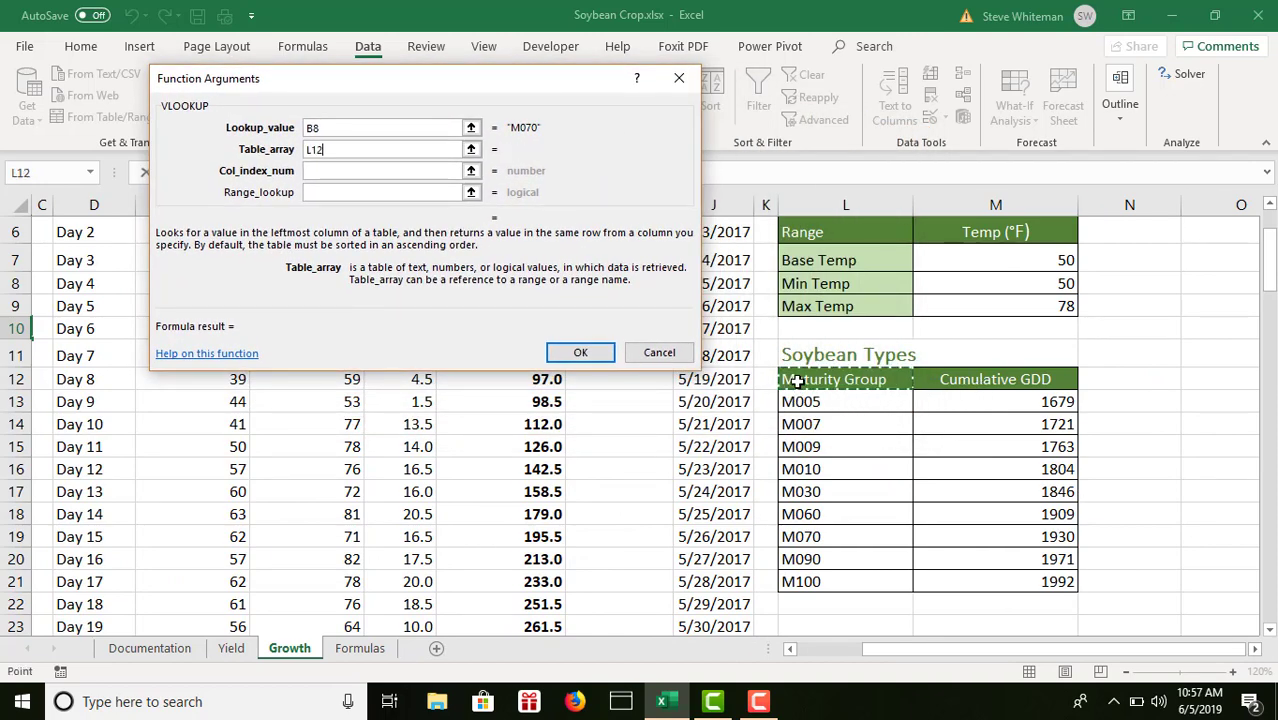
pyautogui.moveTo(797, 381); pyautogui.dragTo(1037, 581)
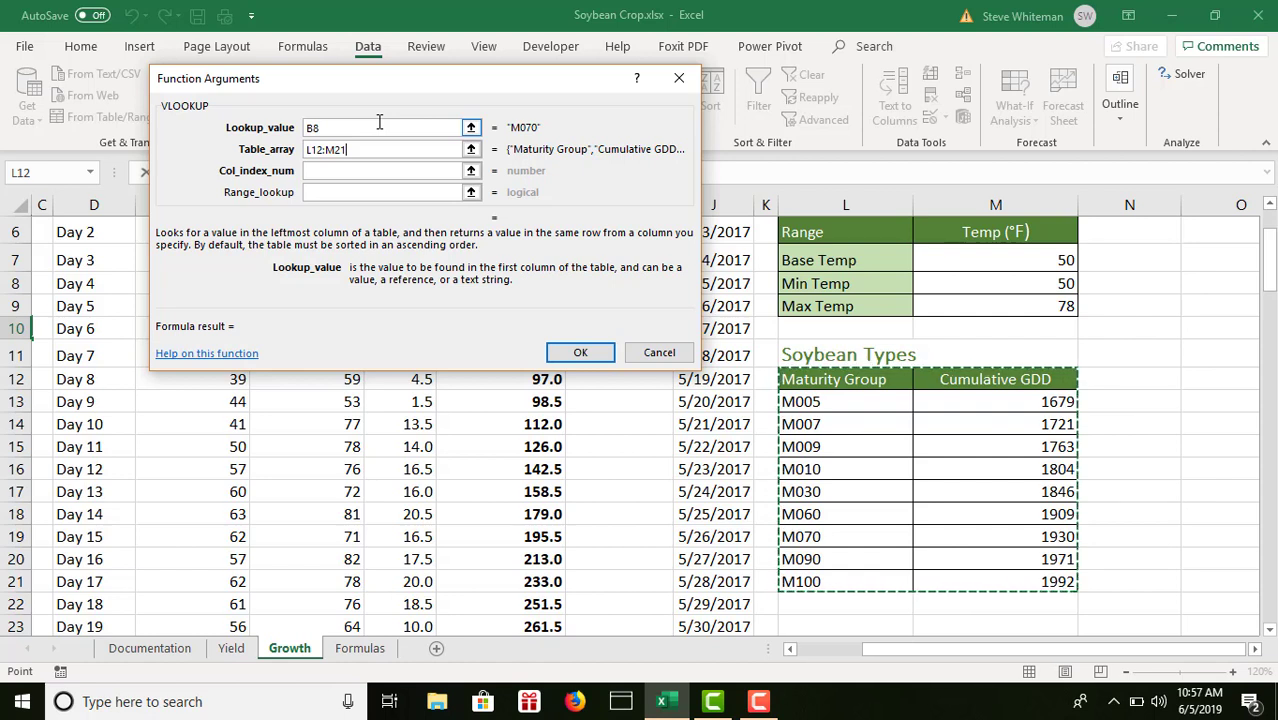
# - Set the VLOOKUP's column index to 2 and range lookup to False, and complete the formula in B10
pyautogui.click(326, 171)
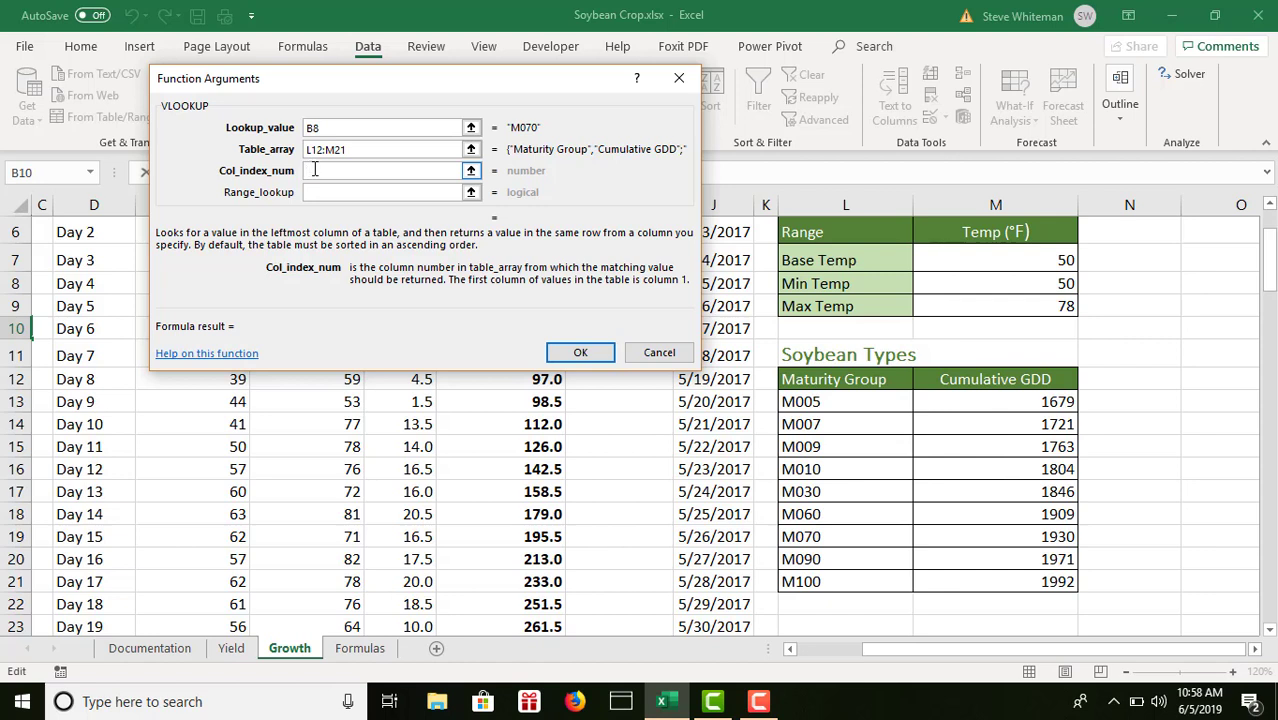
pyautogui.write('2')
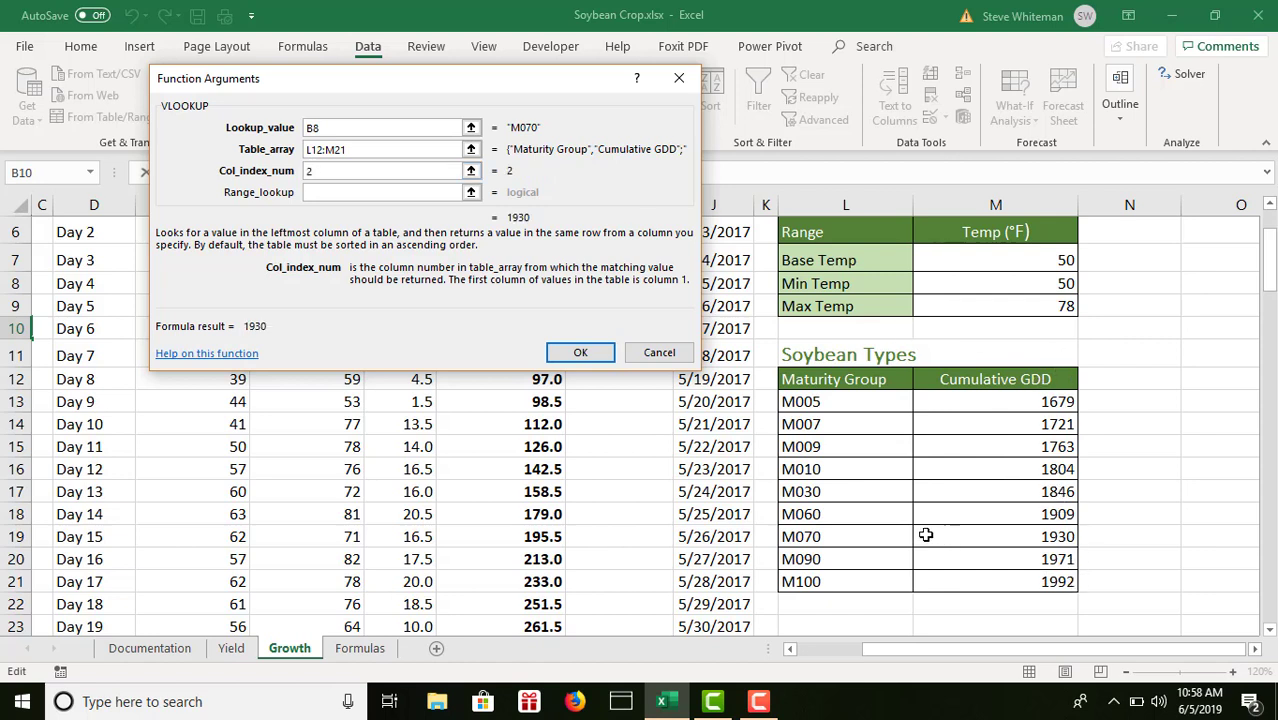
pyautogui.click(342, 192)
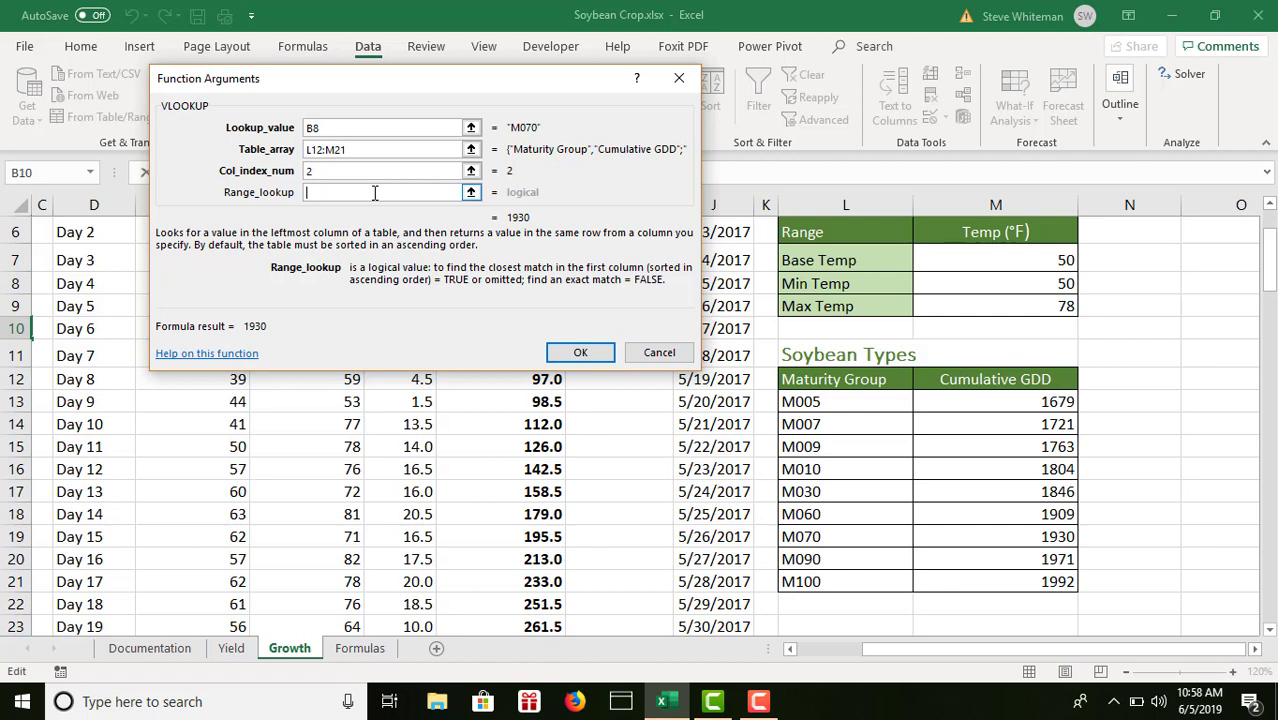
pyautogui.write('False')
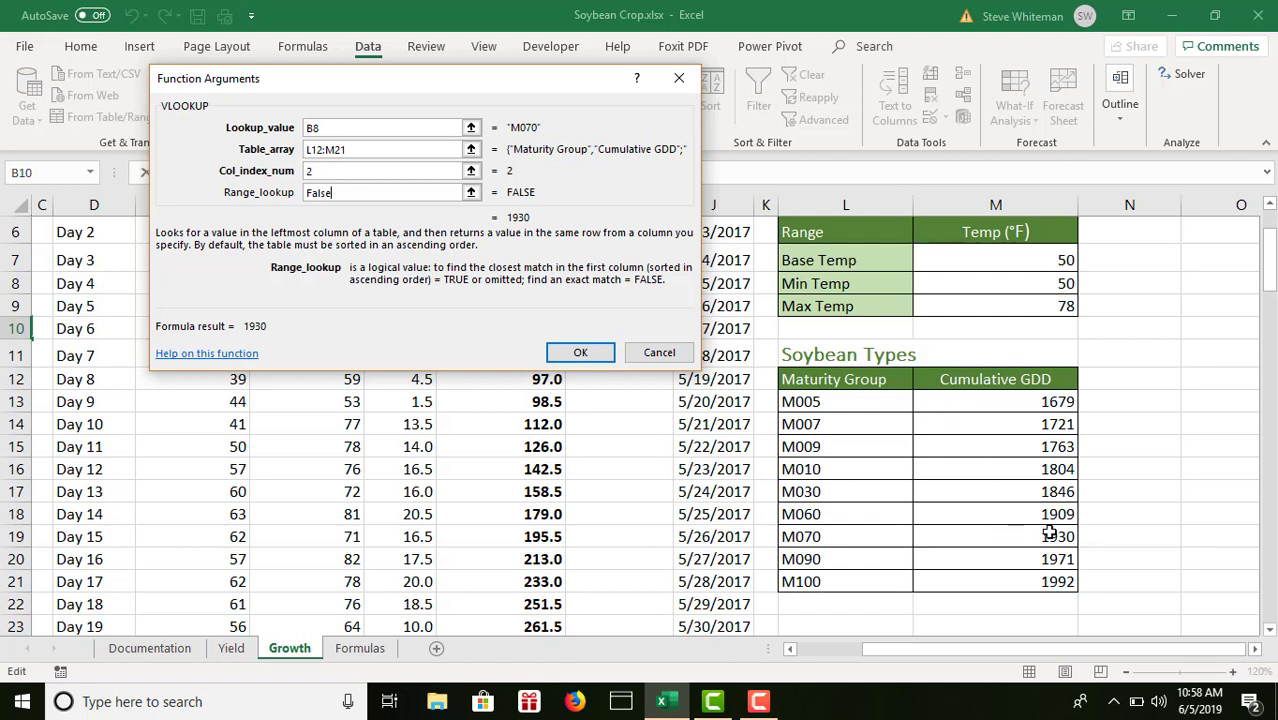
pyautogui.click(577, 353)
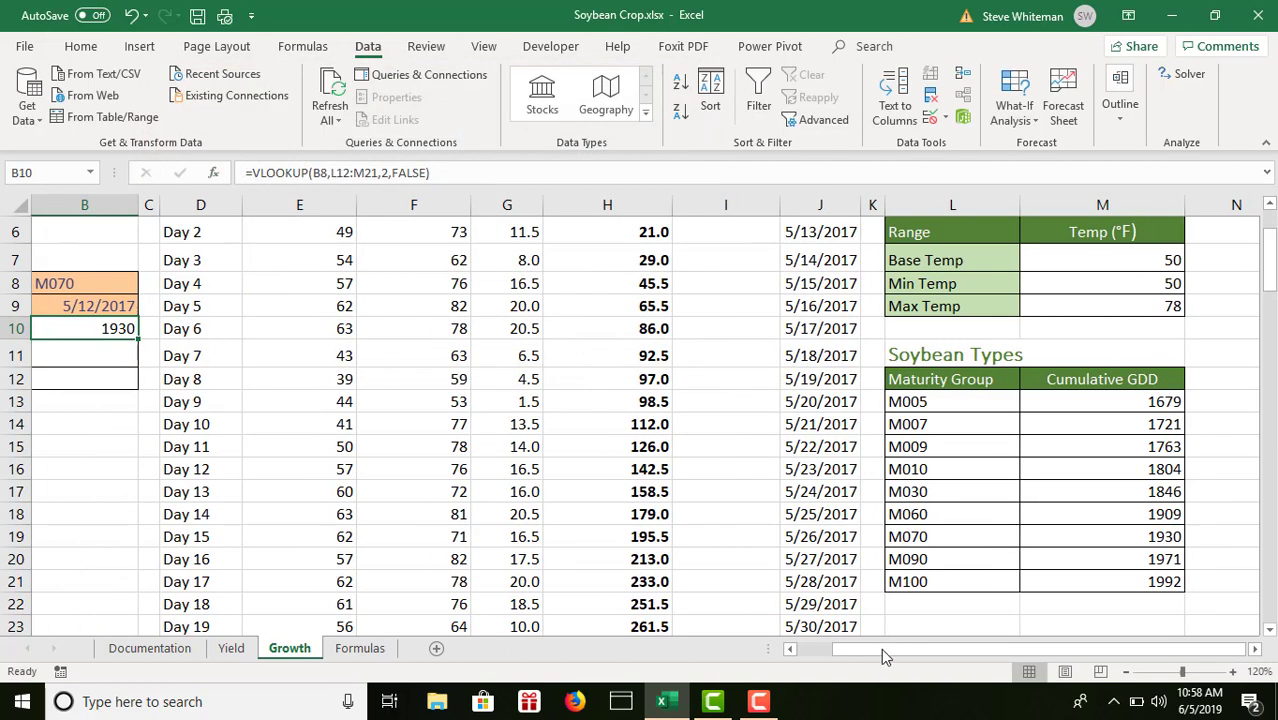
# - Change the Maturity Group in B8 to M005 to test the GDD to Harvest lookup
pyautogui.click(823, 650)
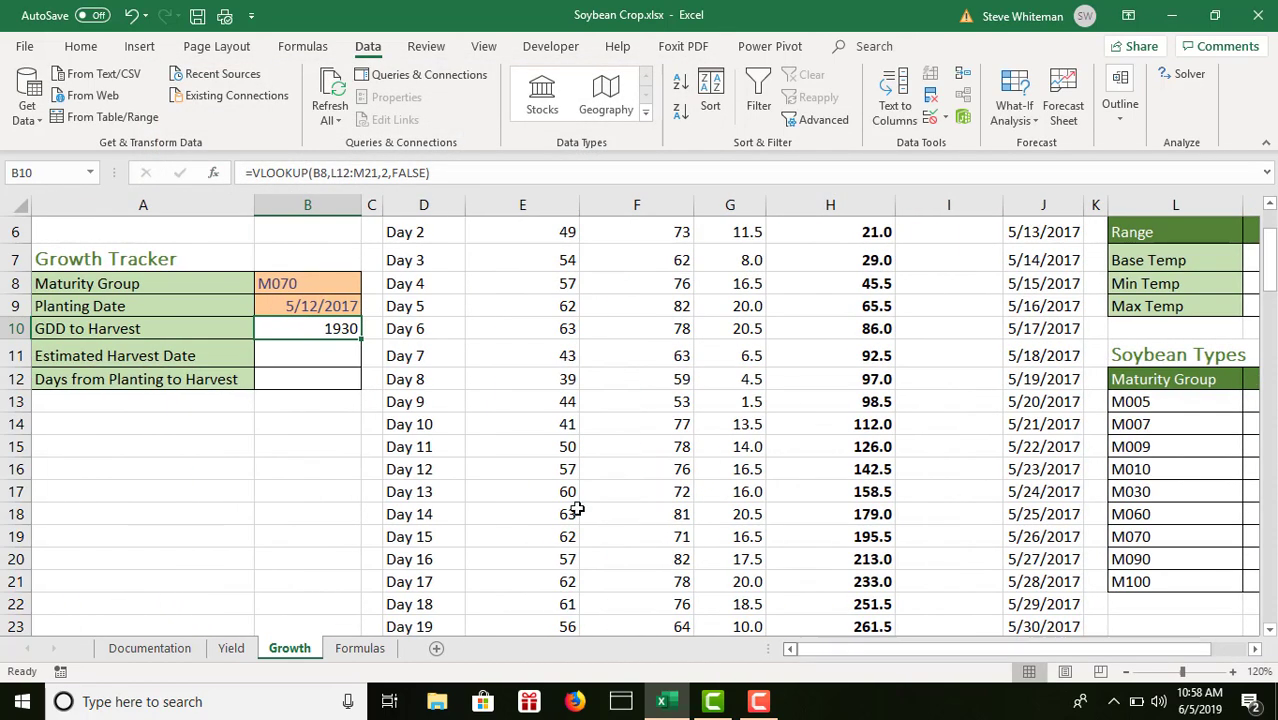
pyautogui.click(320, 281)
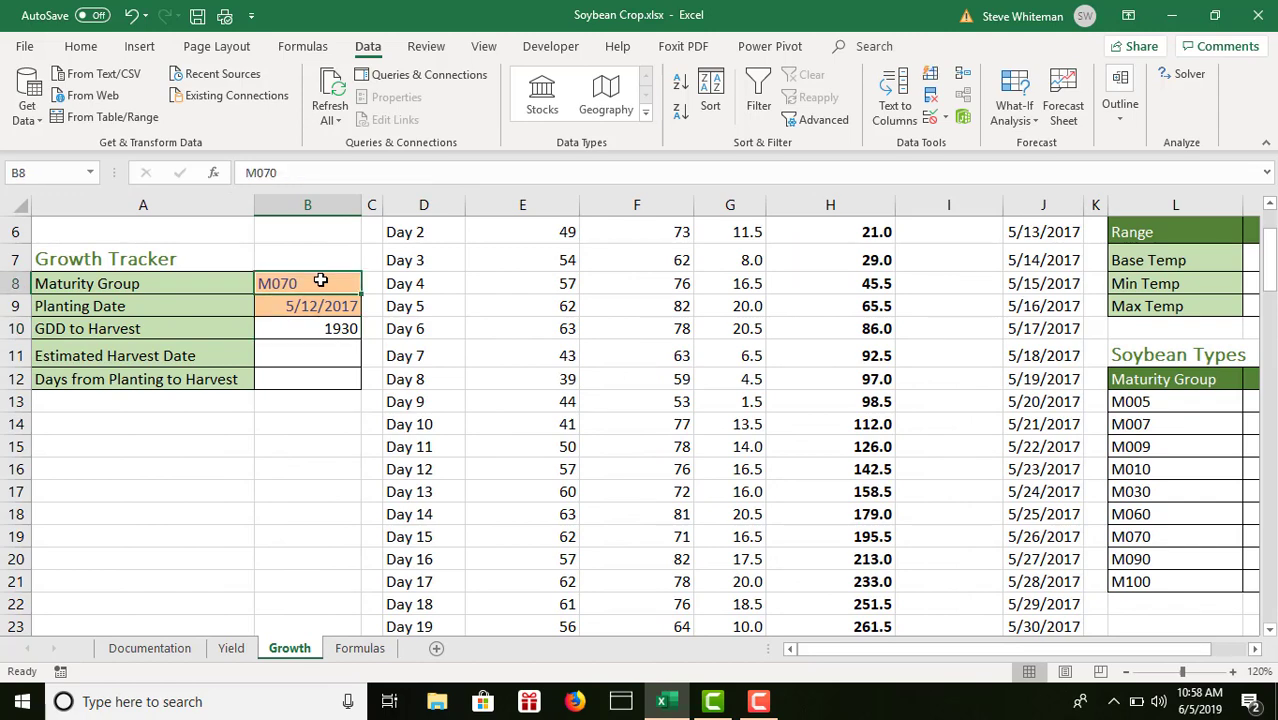
pyautogui.write('M00')
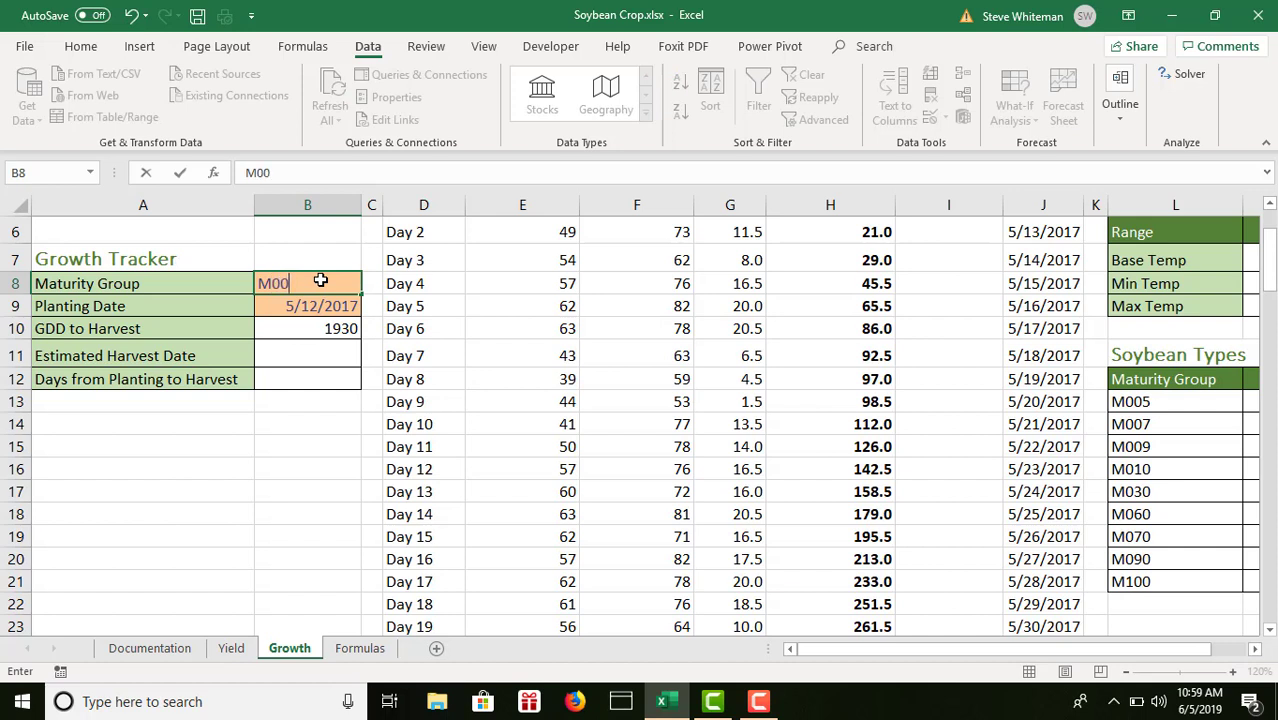
pyautogui.press('Return')
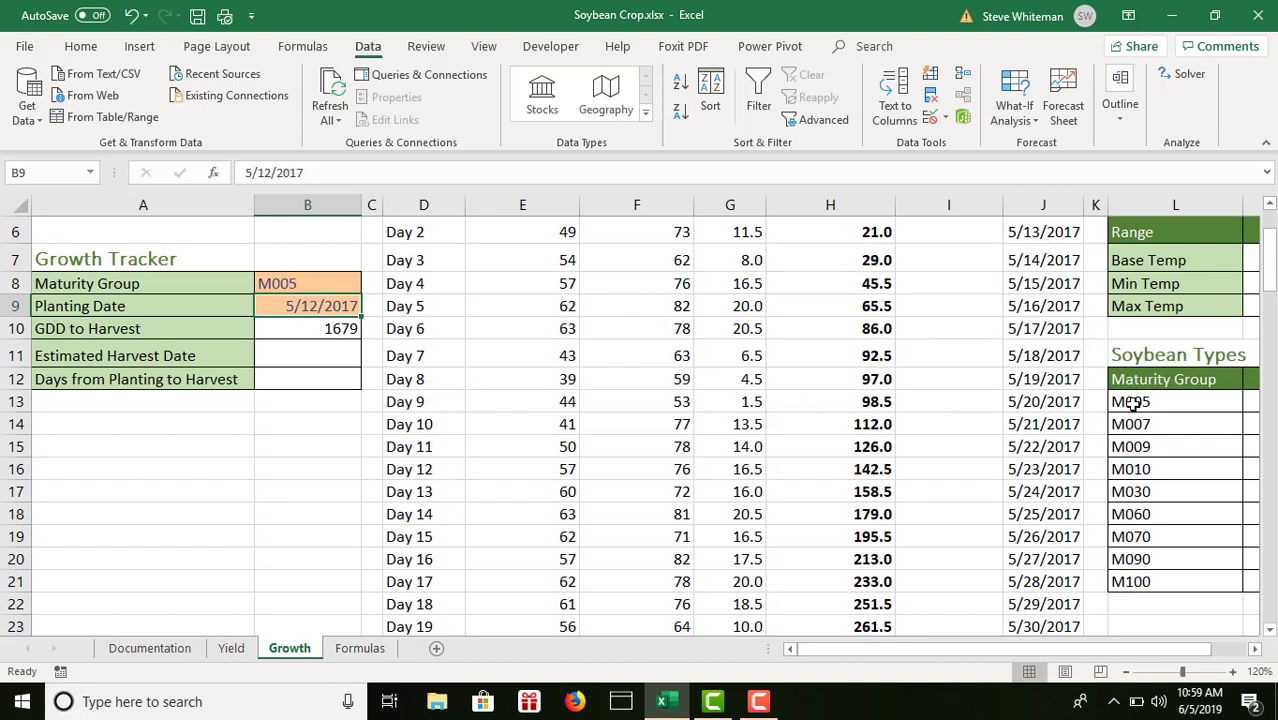
# - Check the Soybean Types table and set the Maturity Group in B8 to M070
pyautogui.click(1256, 649)
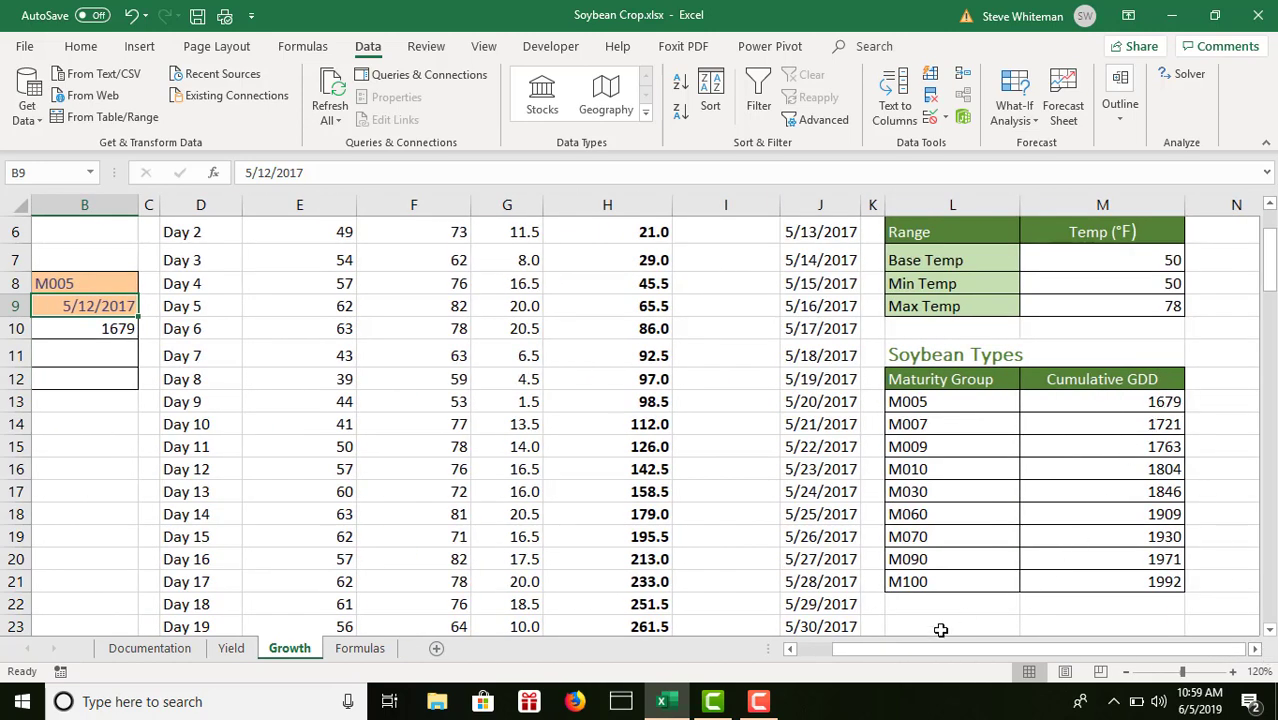
pyautogui.click(815, 652)
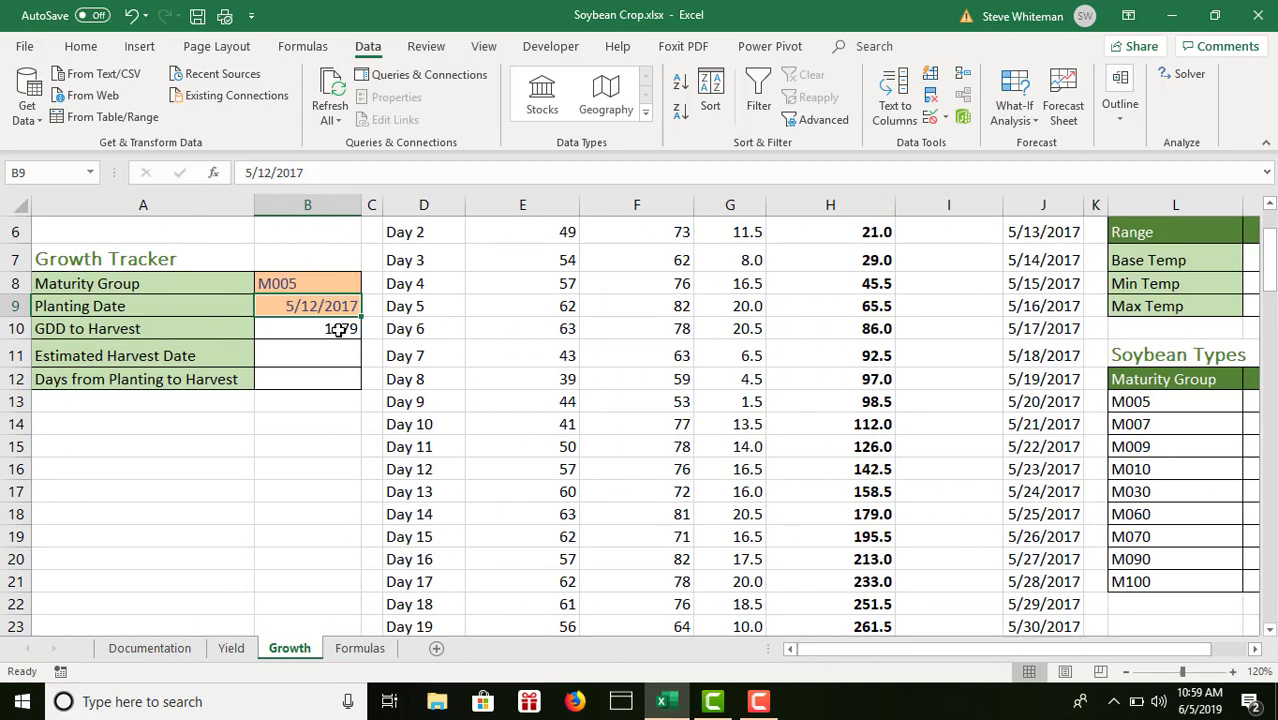
pyautogui.click(295, 285)
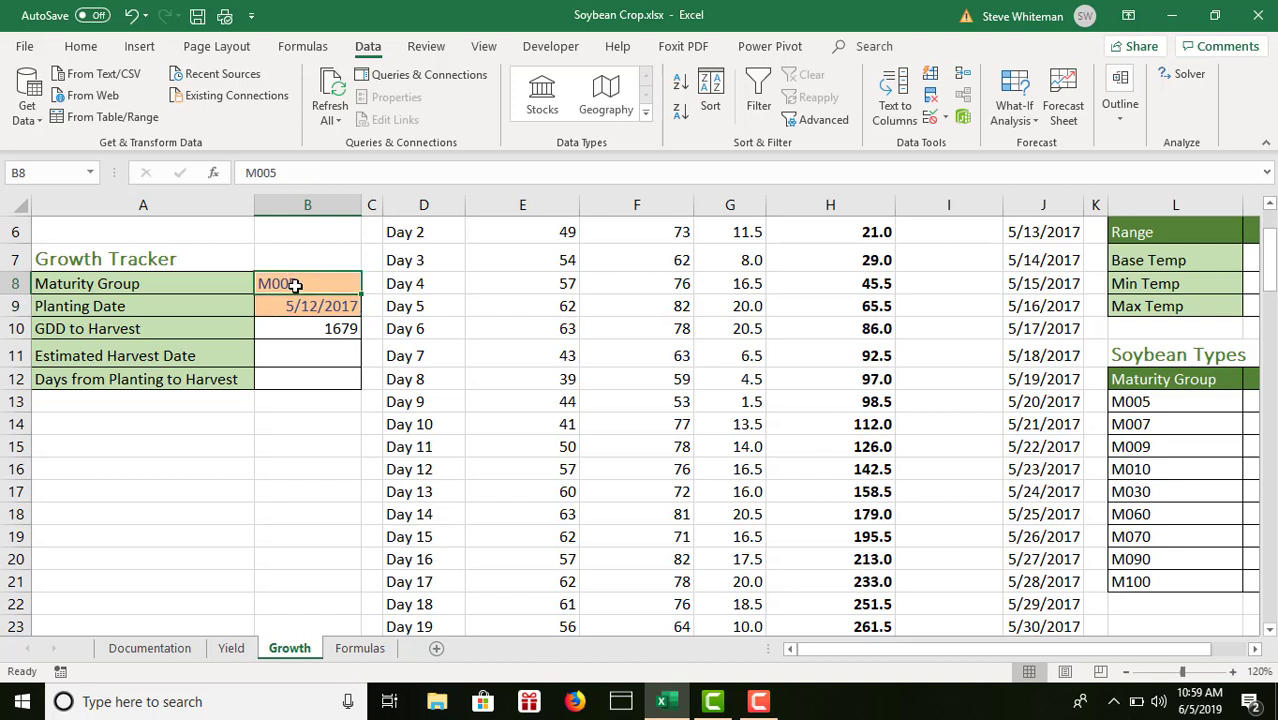
pyautogui.write('M0')
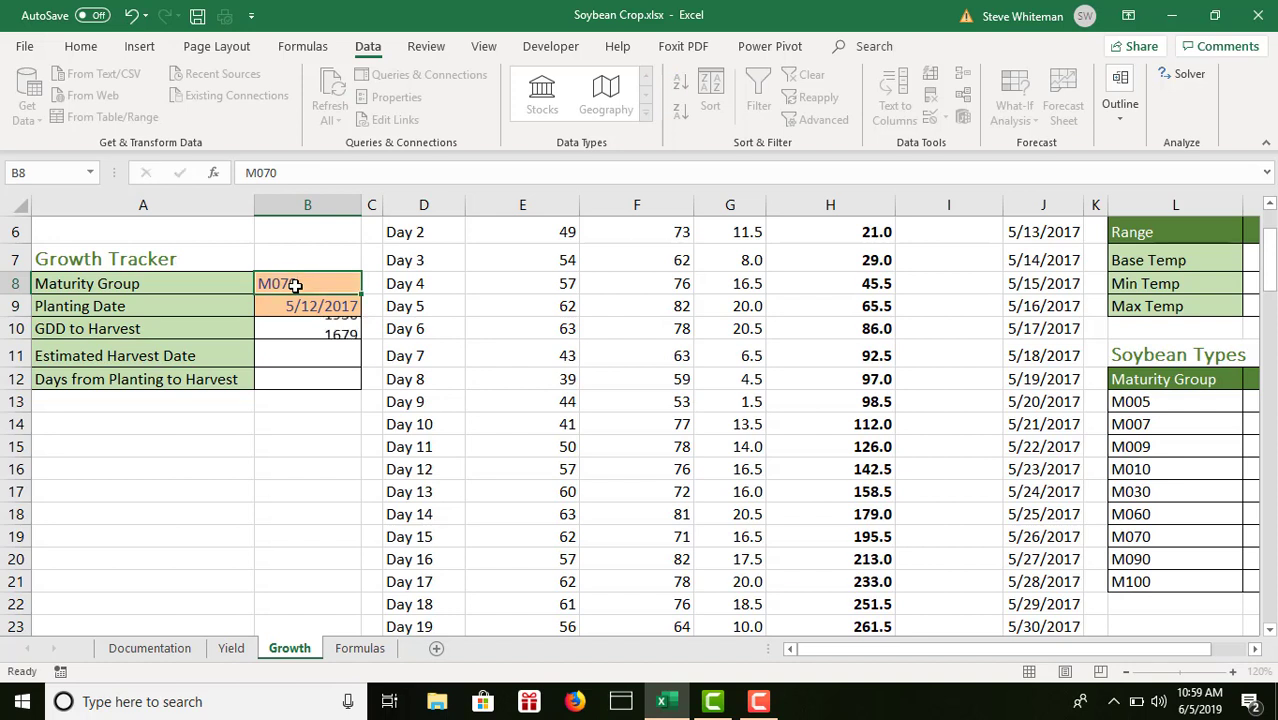
pyautogui.press('Return')
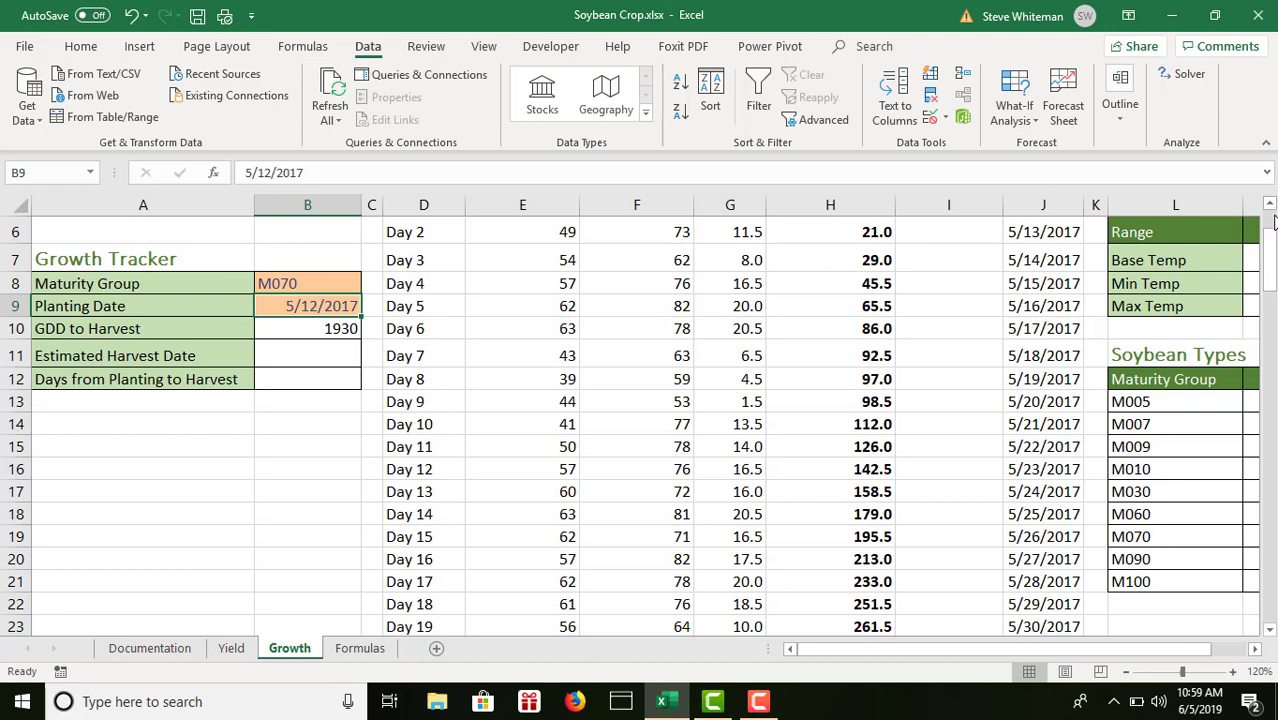
# - Insert an IF function in the first Harvest Ready cell, I5
pyautogui.scroll(2, 1273, 220)
pyautogui.click(957, 359)
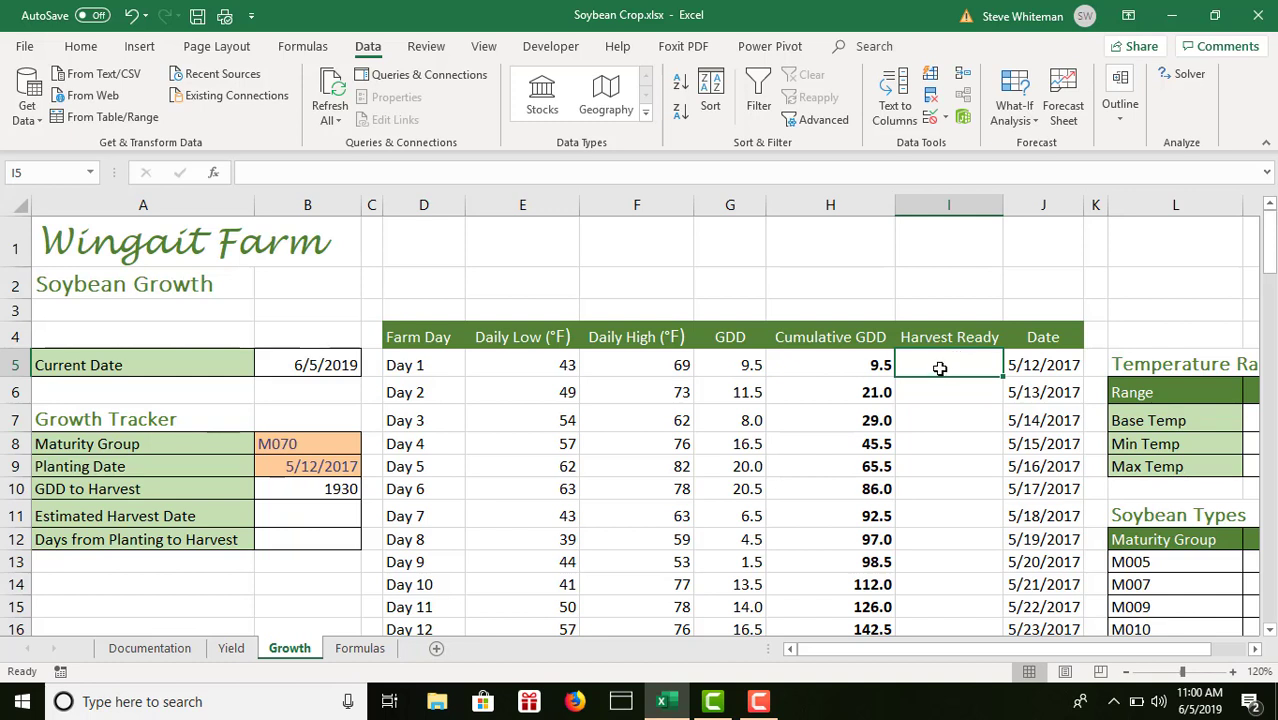
pyautogui.click(215, 175)
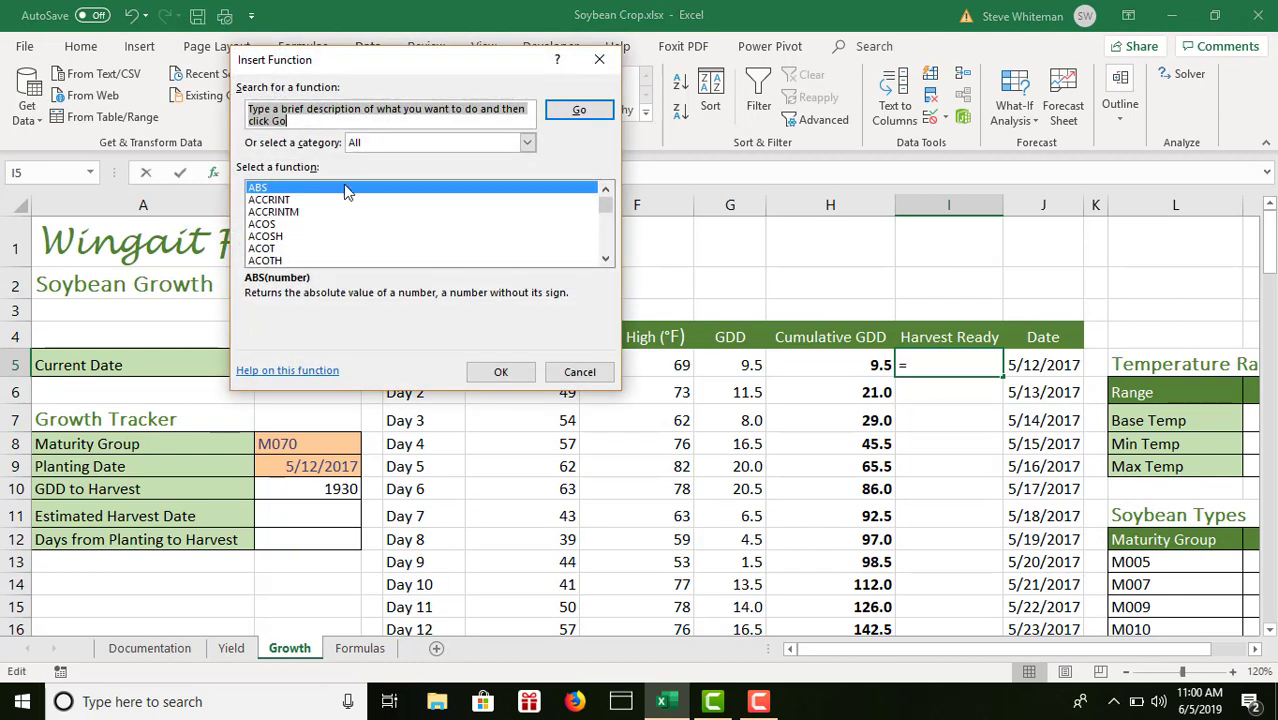
pyautogui.scroll(-12, 606, 248)
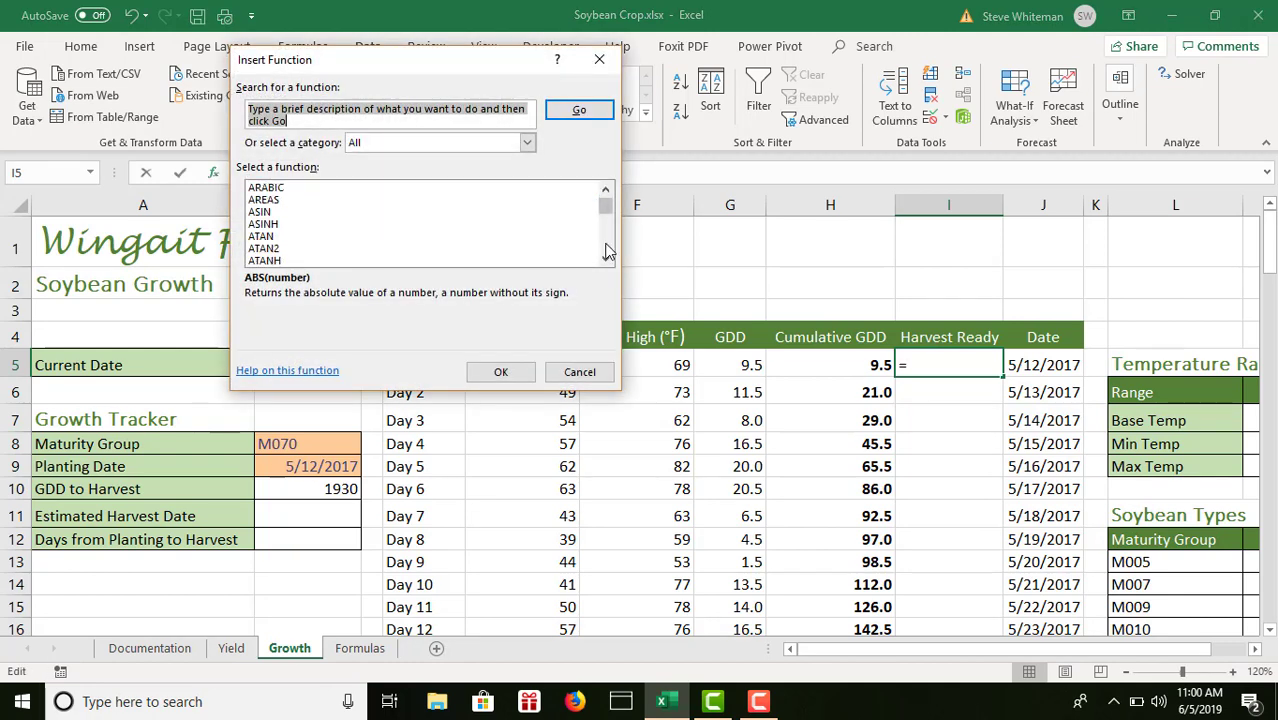
pyautogui.scroll(-20, 606, 250)
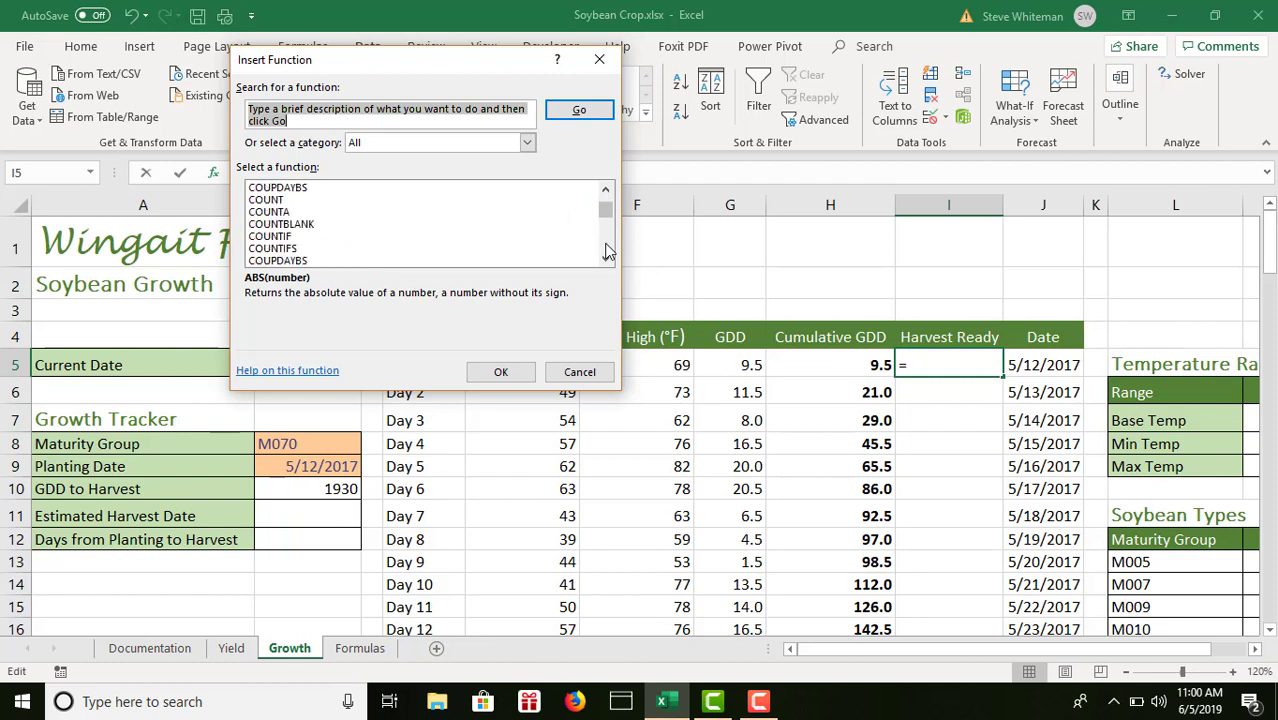
pyautogui.scroll(-7, 606, 250)
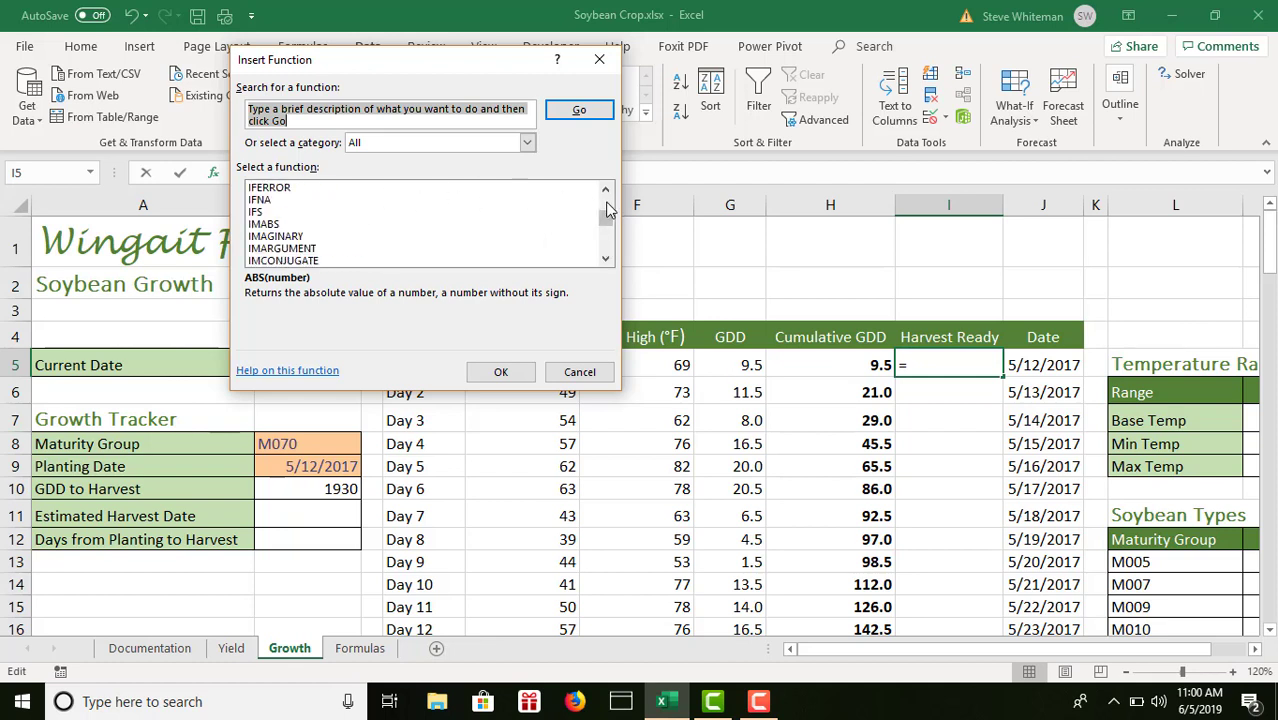
pyautogui.scroll(2, 606, 208)
pyautogui.scroll(2, 606, 208)
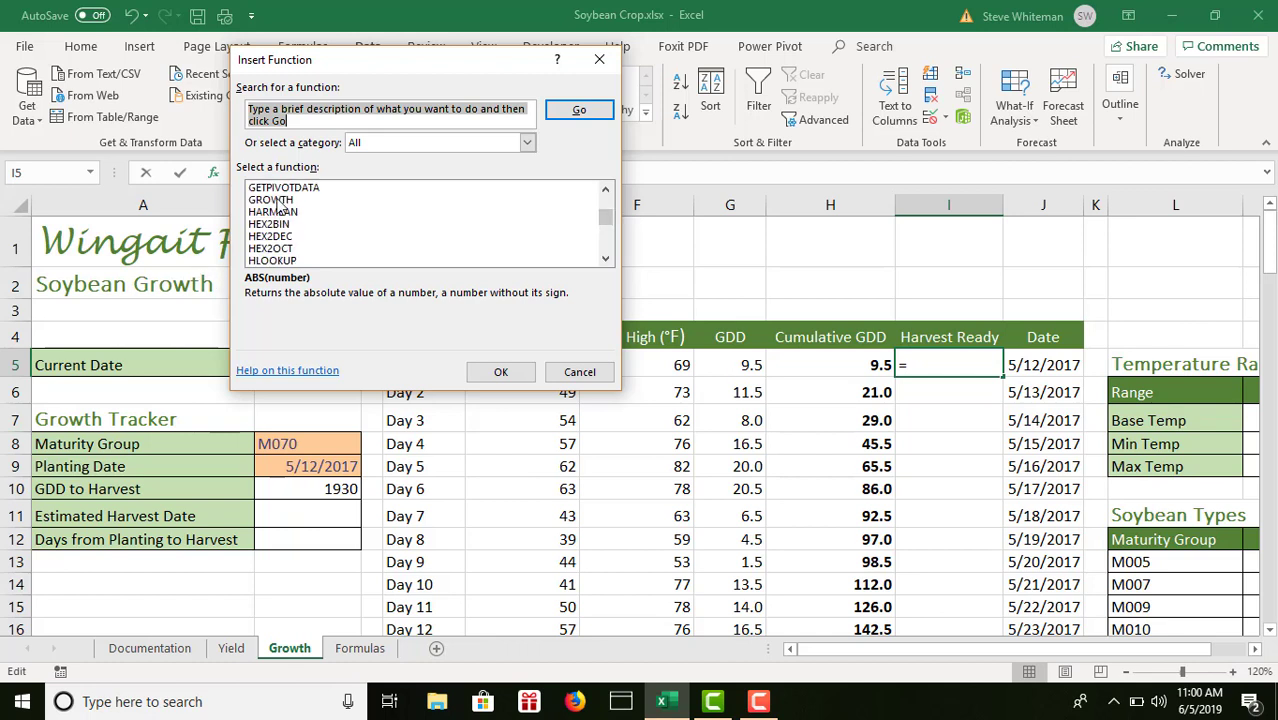
pyautogui.scroll(-2, 607, 260)
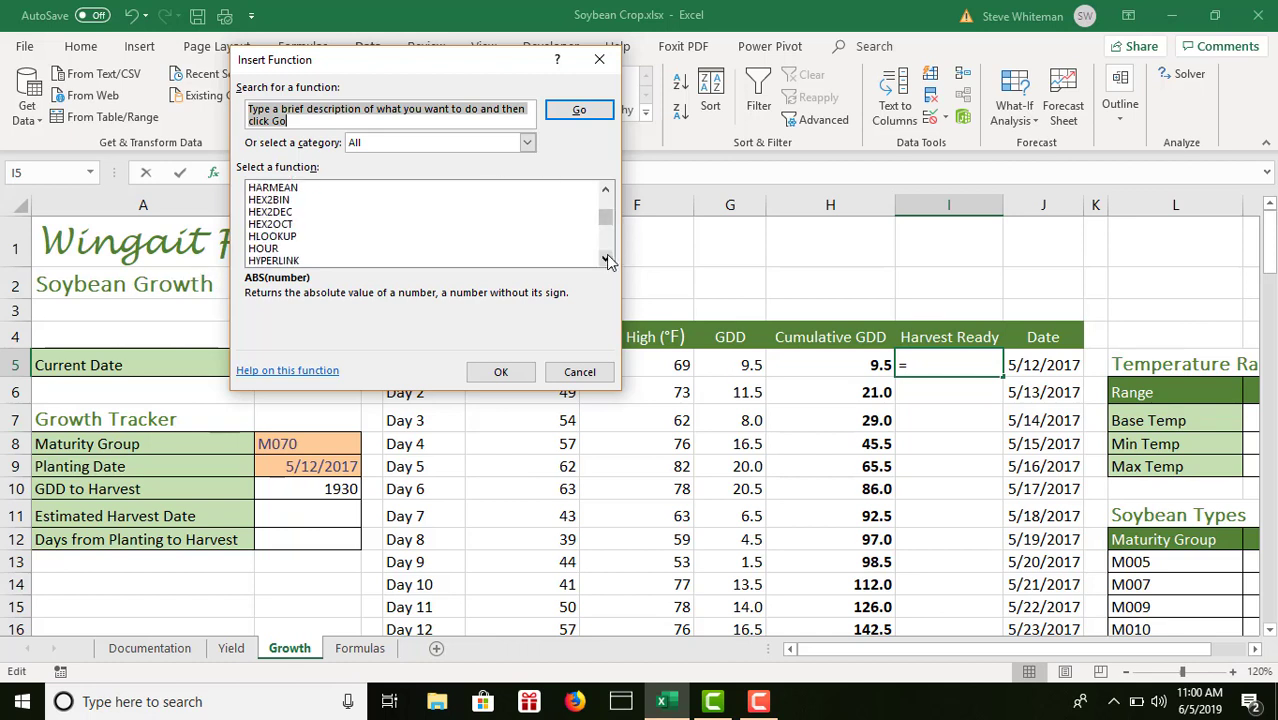
pyautogui.click(314, 249)
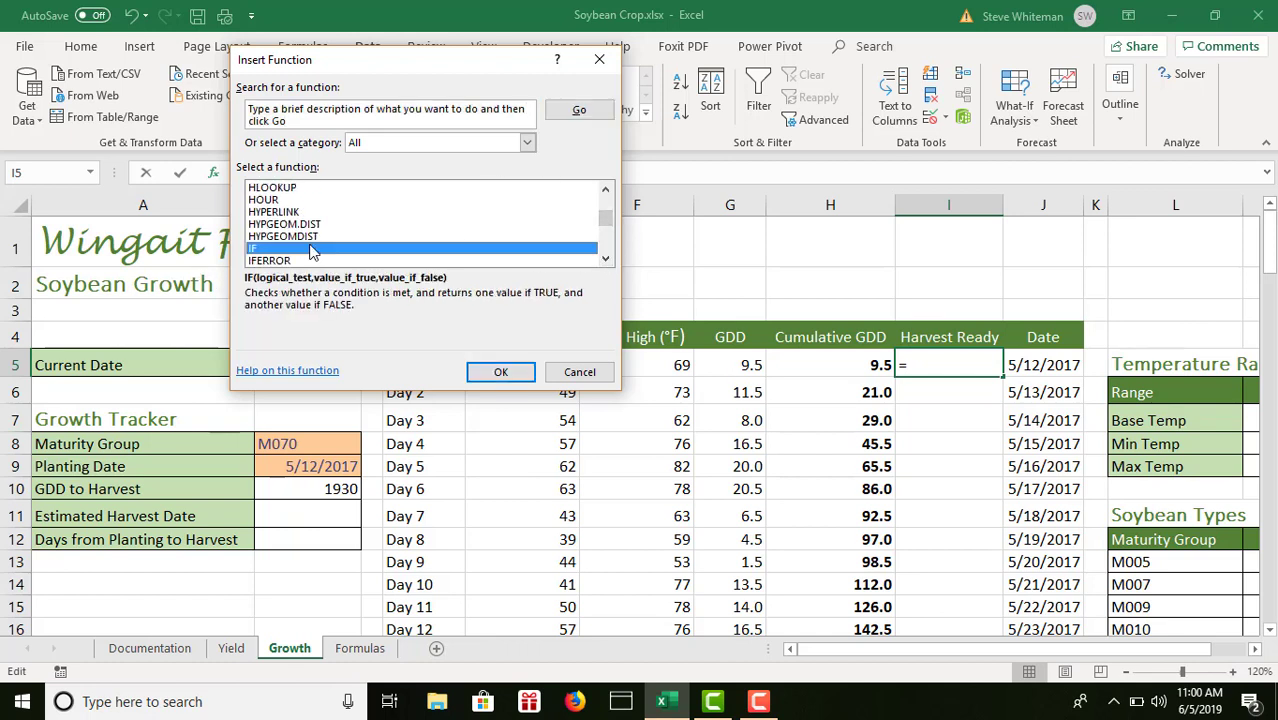
pyautogui.click(497, 372)
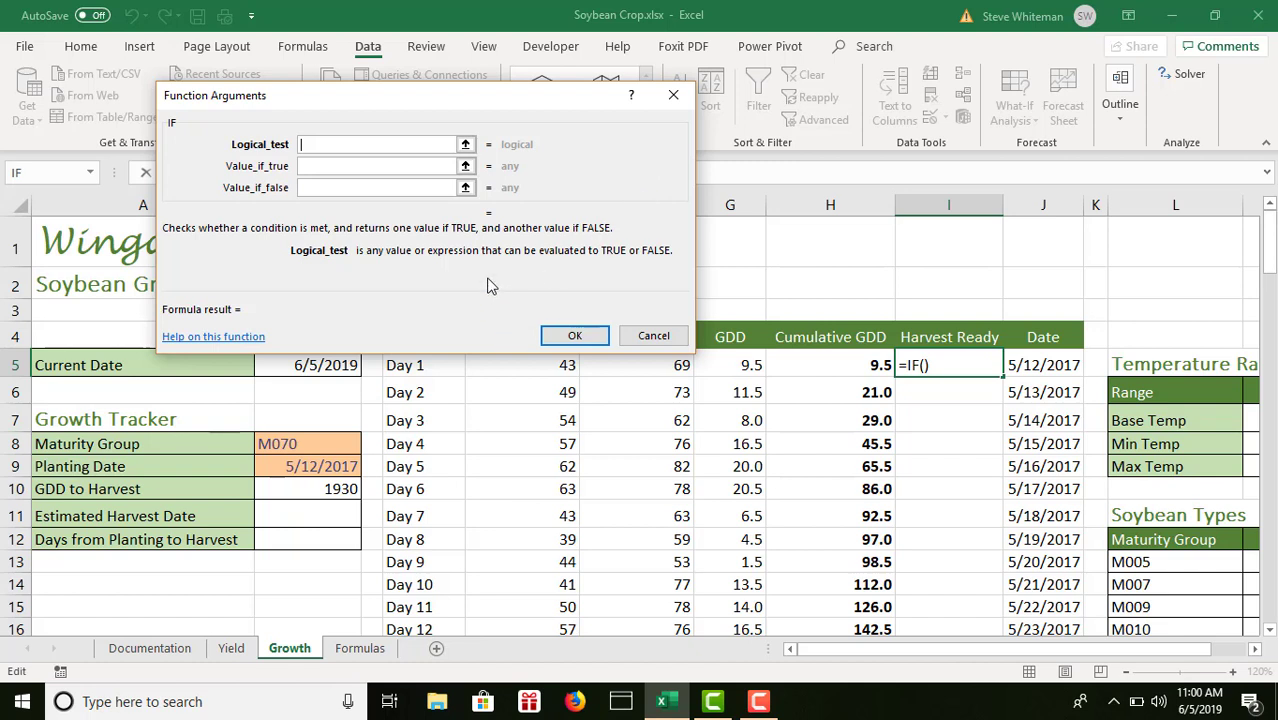
# - Set the IF function's logical test to h5>$B$10, with an absolute reference to the GDD to Harvest cell
pyautogui.write('h5')
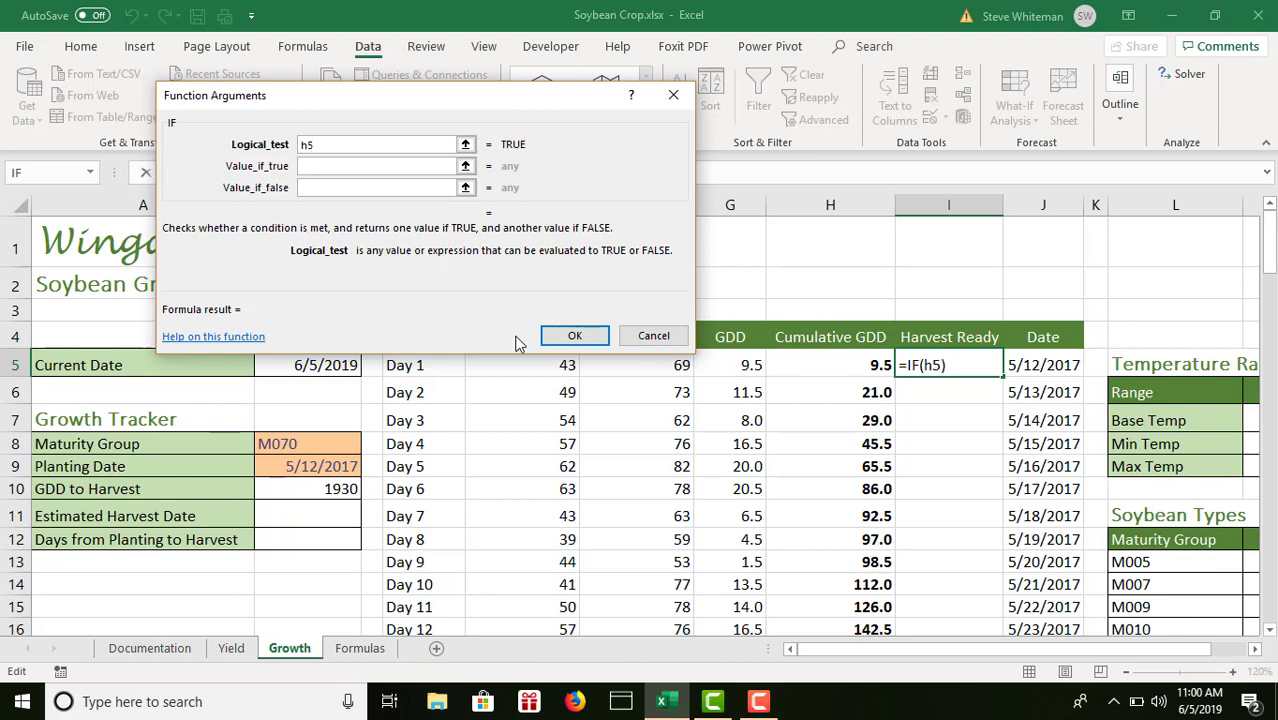
pyautogui.write('>')
pyautogui.write('b10')
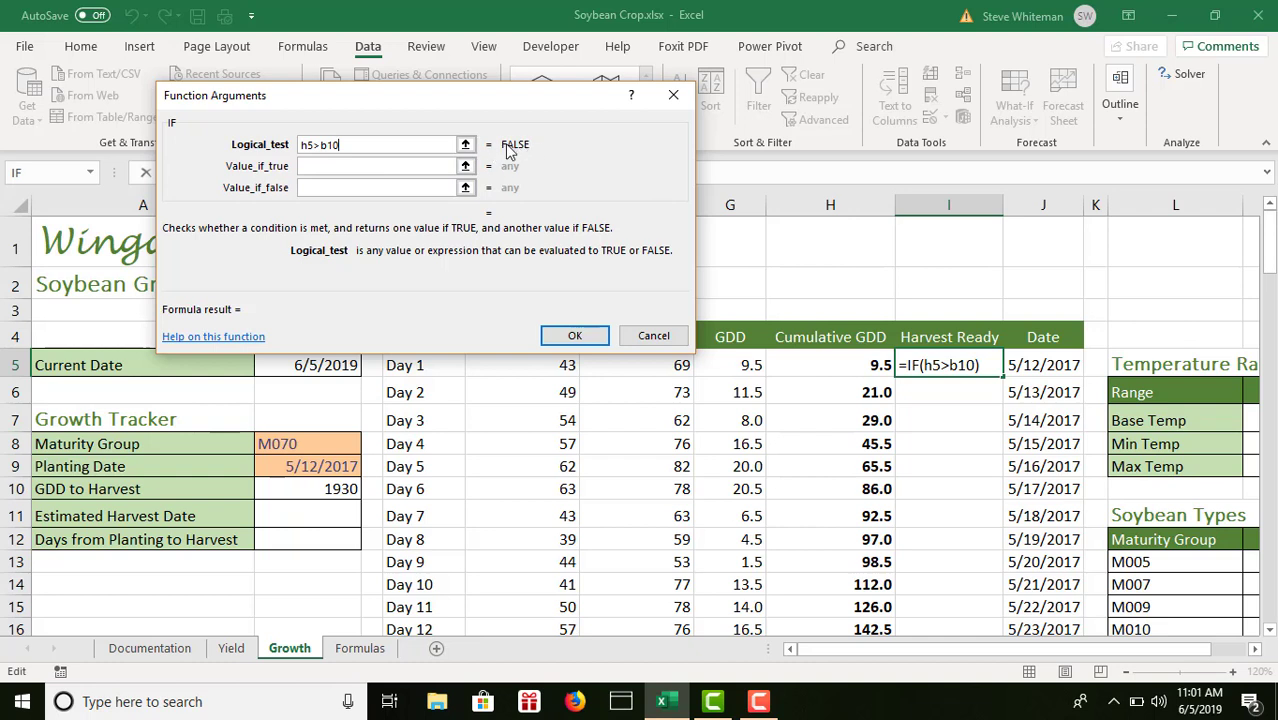
pyautogui.click(312, 167)
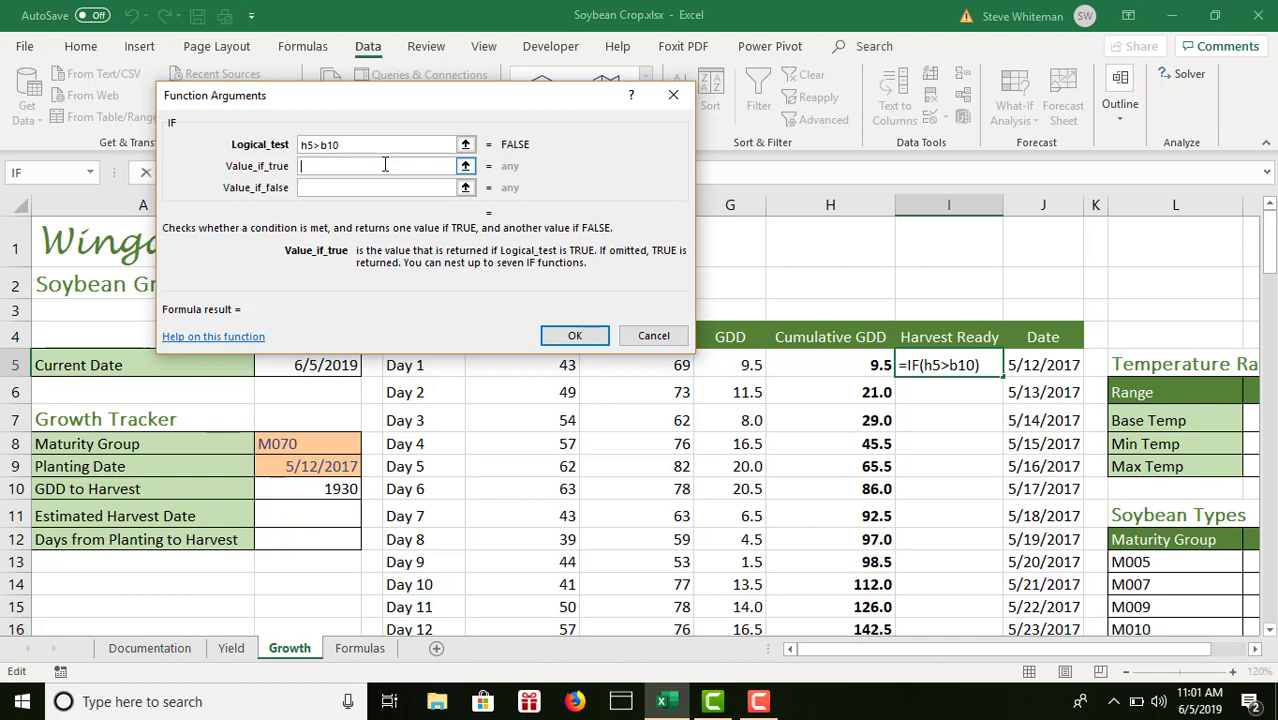
pyautogui.click(322, 145)
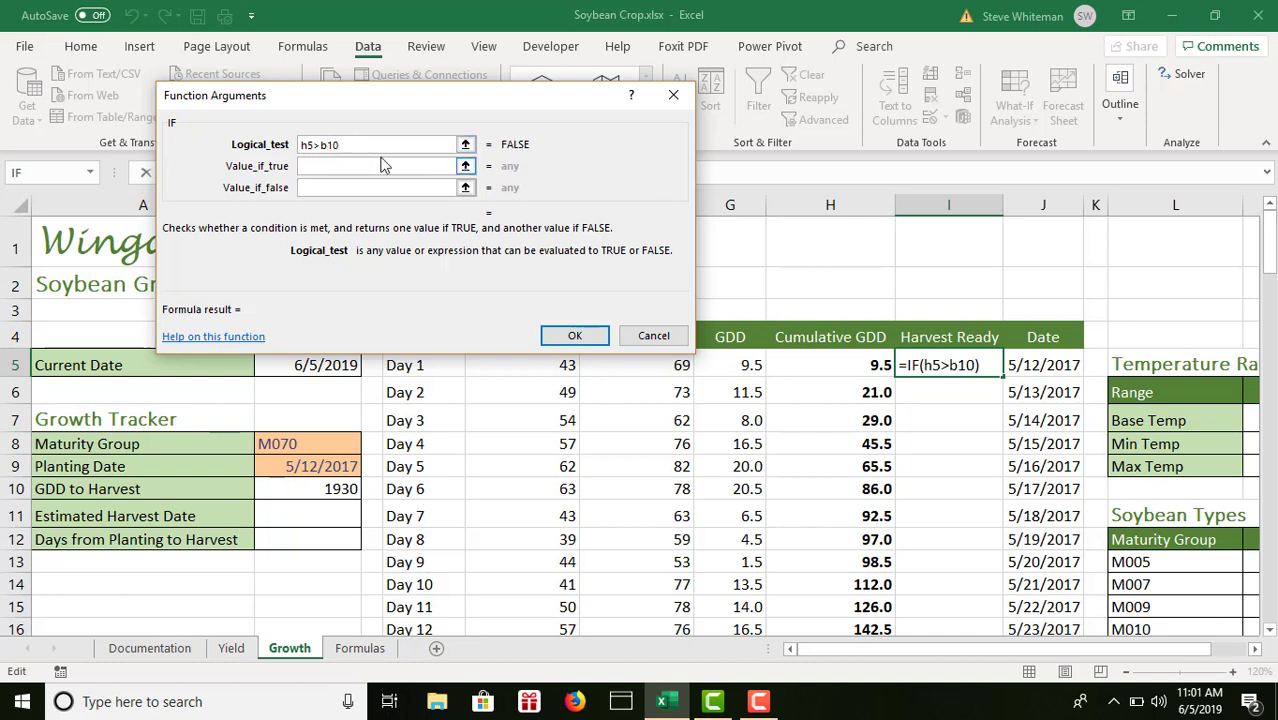
pyautogui.press('F4')
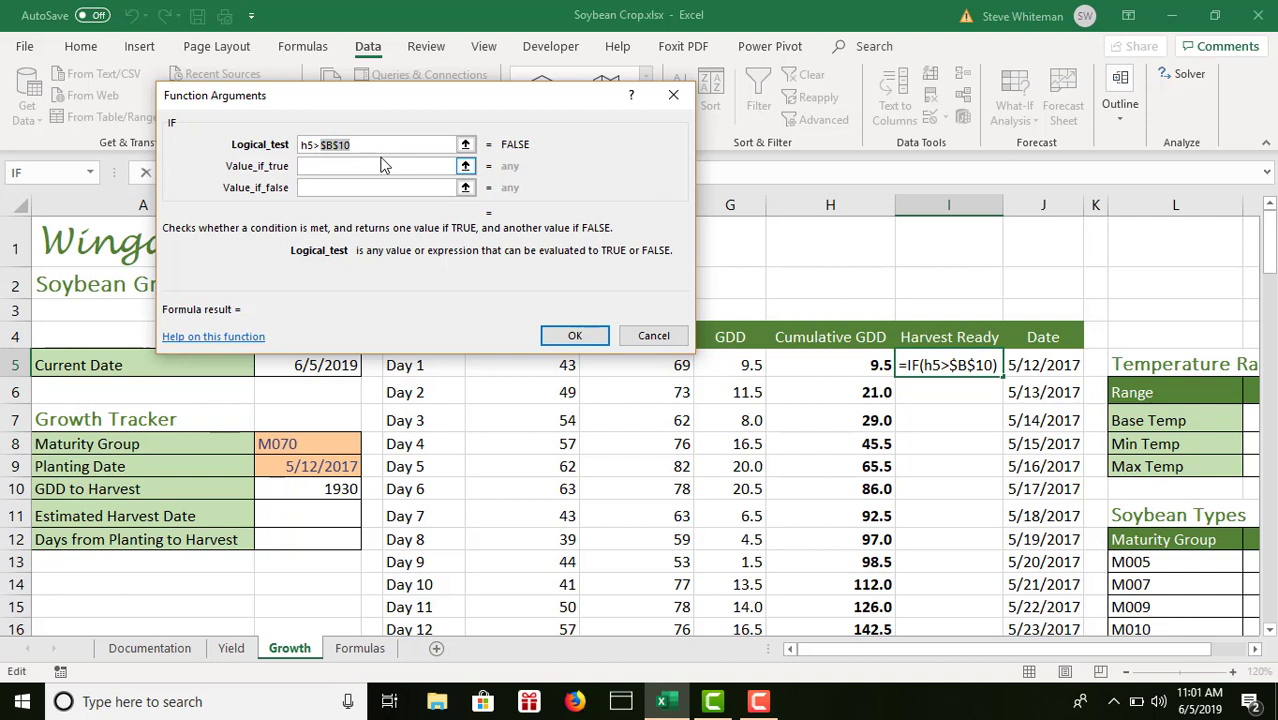
# - Set the IF function to return "Ready" if true and "Not Ready" if false, and complete the formula in I5
pyautogui.click(382, 172)
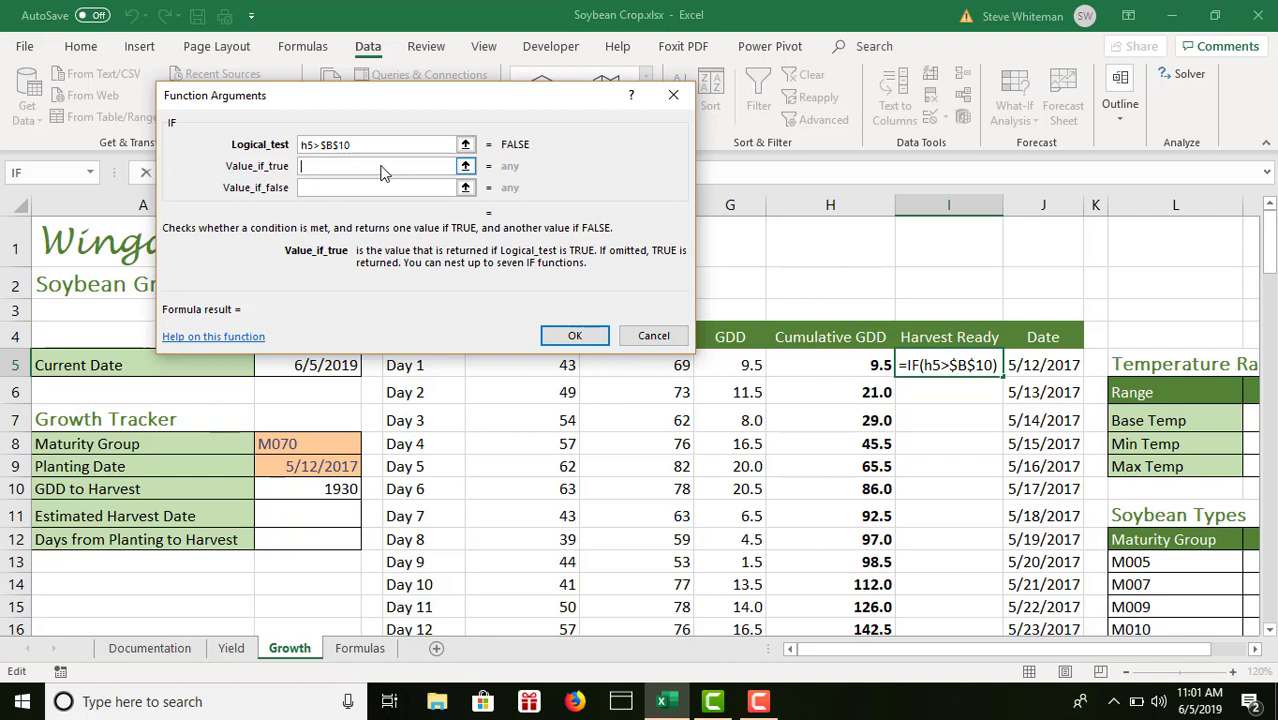
pyautogui.write('"')
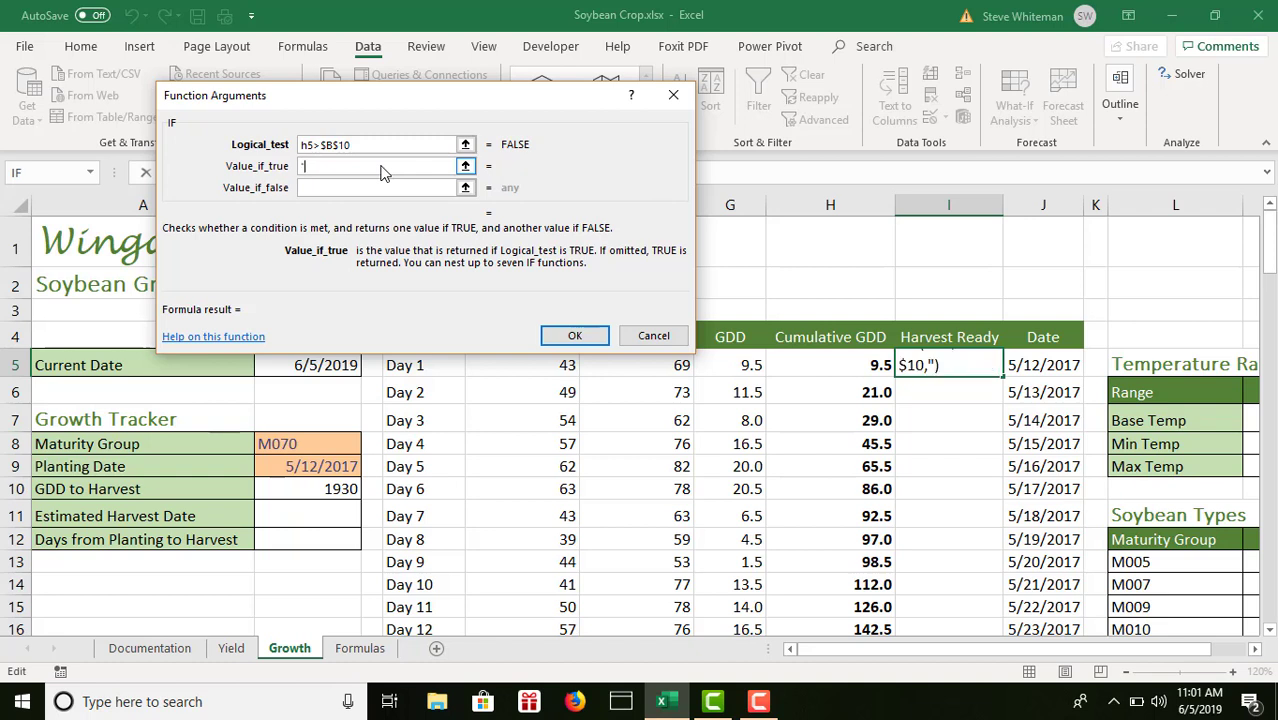
pyautogui.write('Ready"')
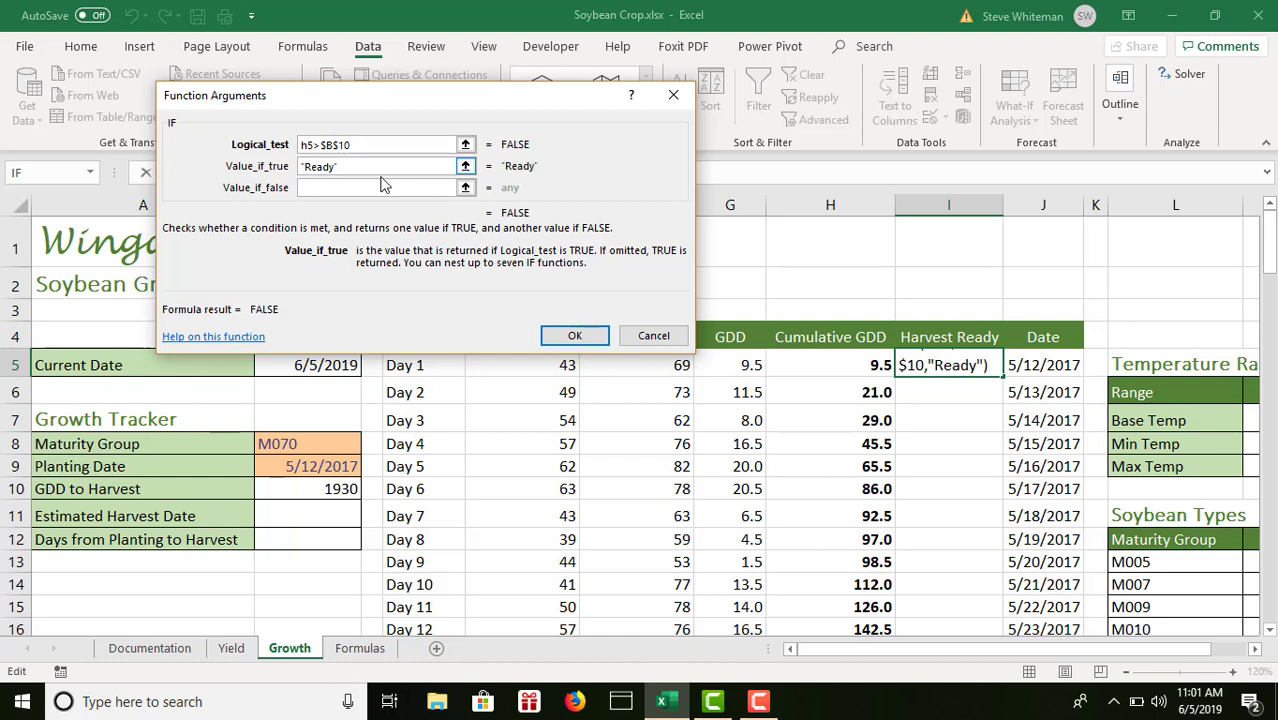
pyautogui.click(380, 190)
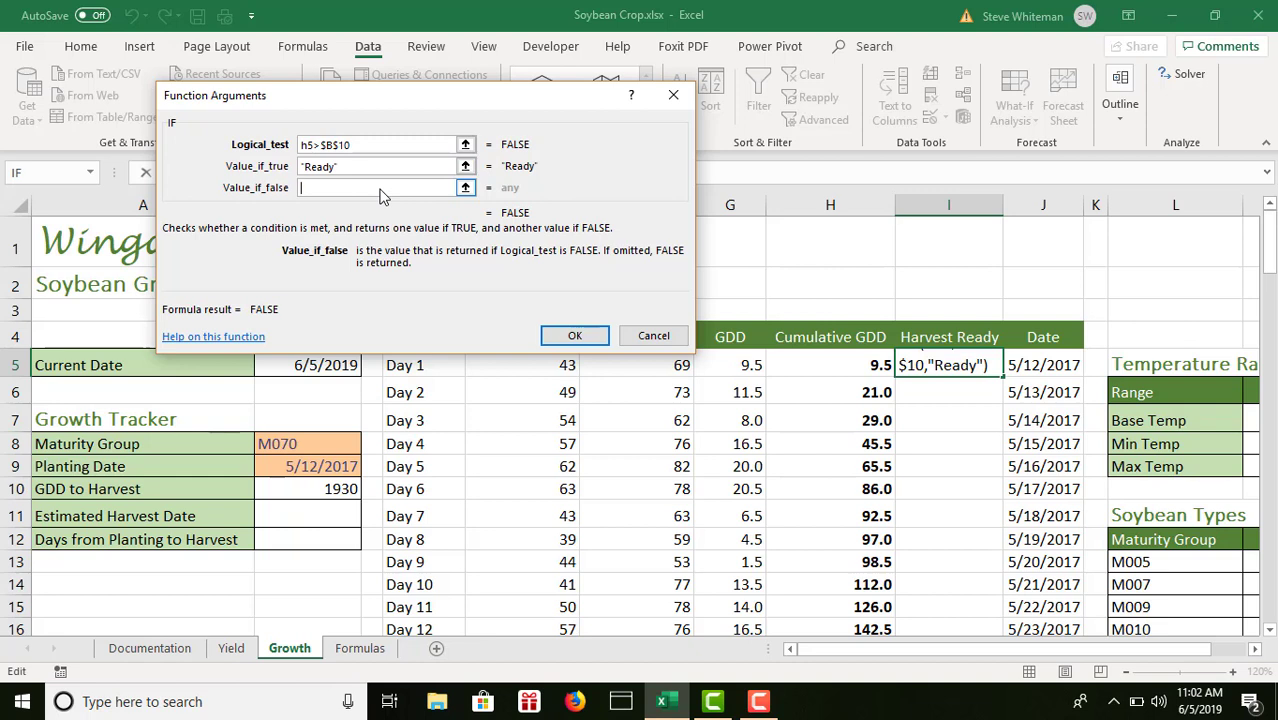
pyautogui.write('"No')
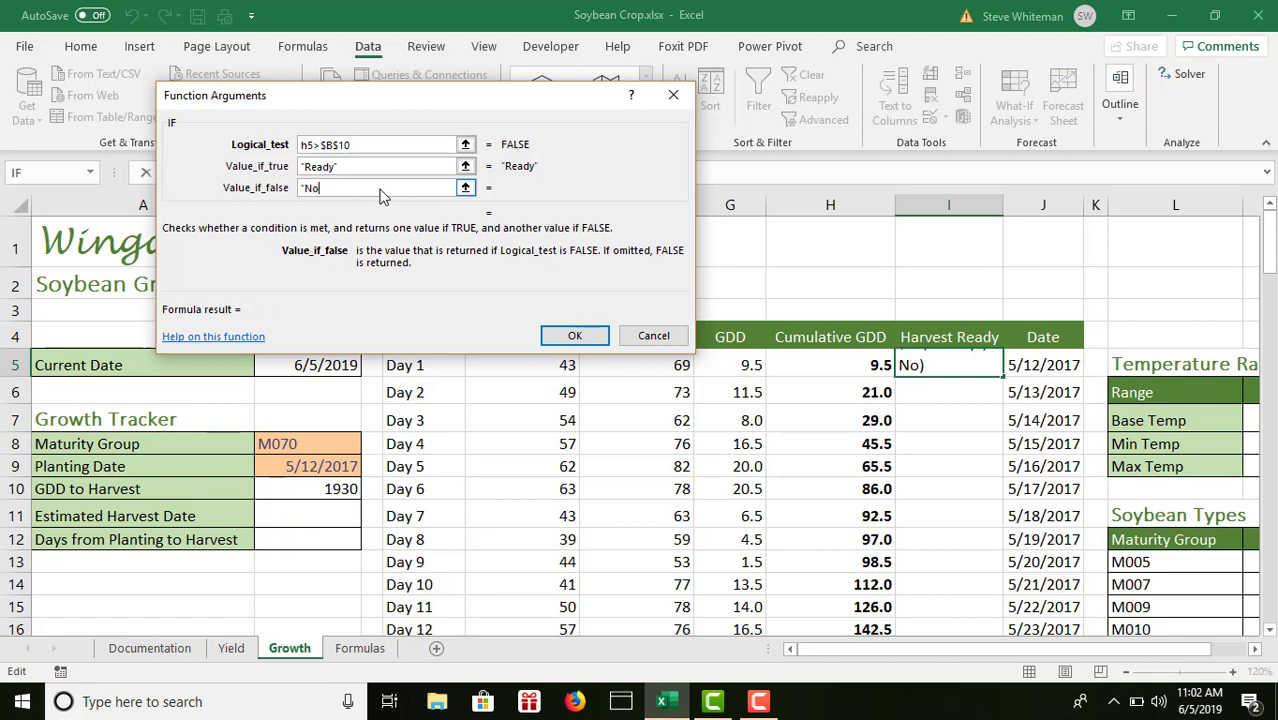
pyautogui.write('t Ready')
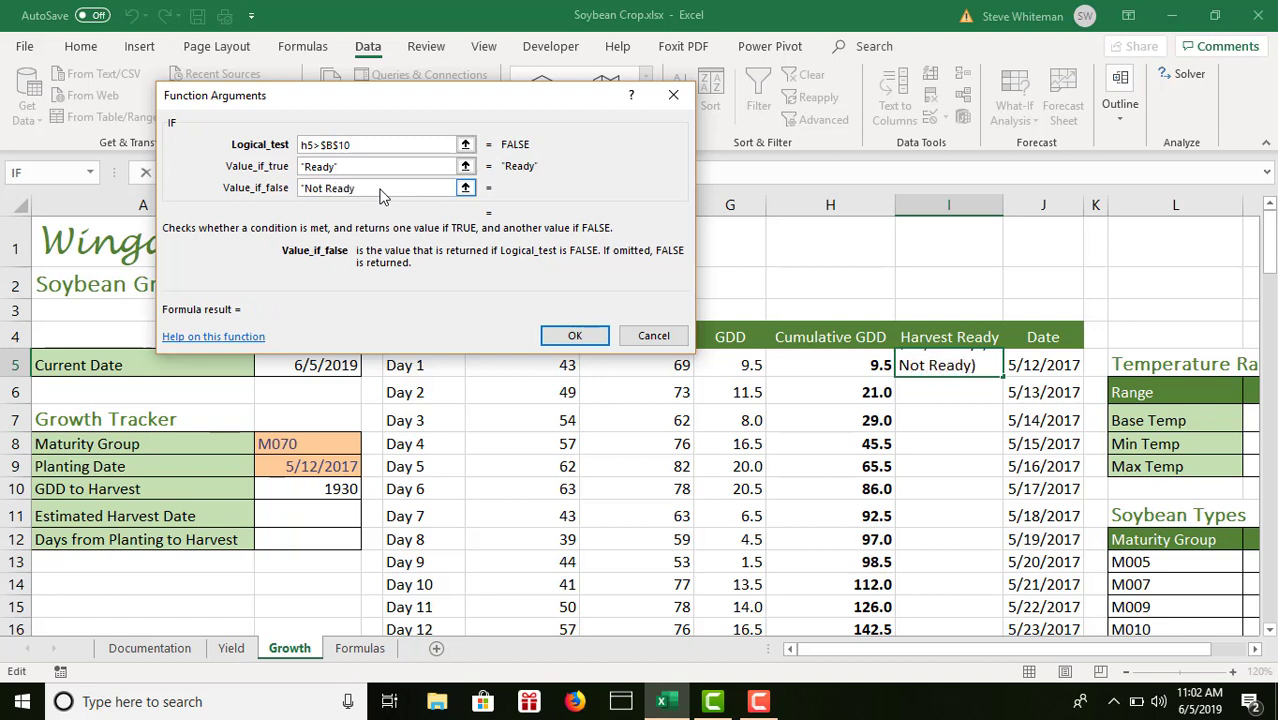
pyautogui.write('"')
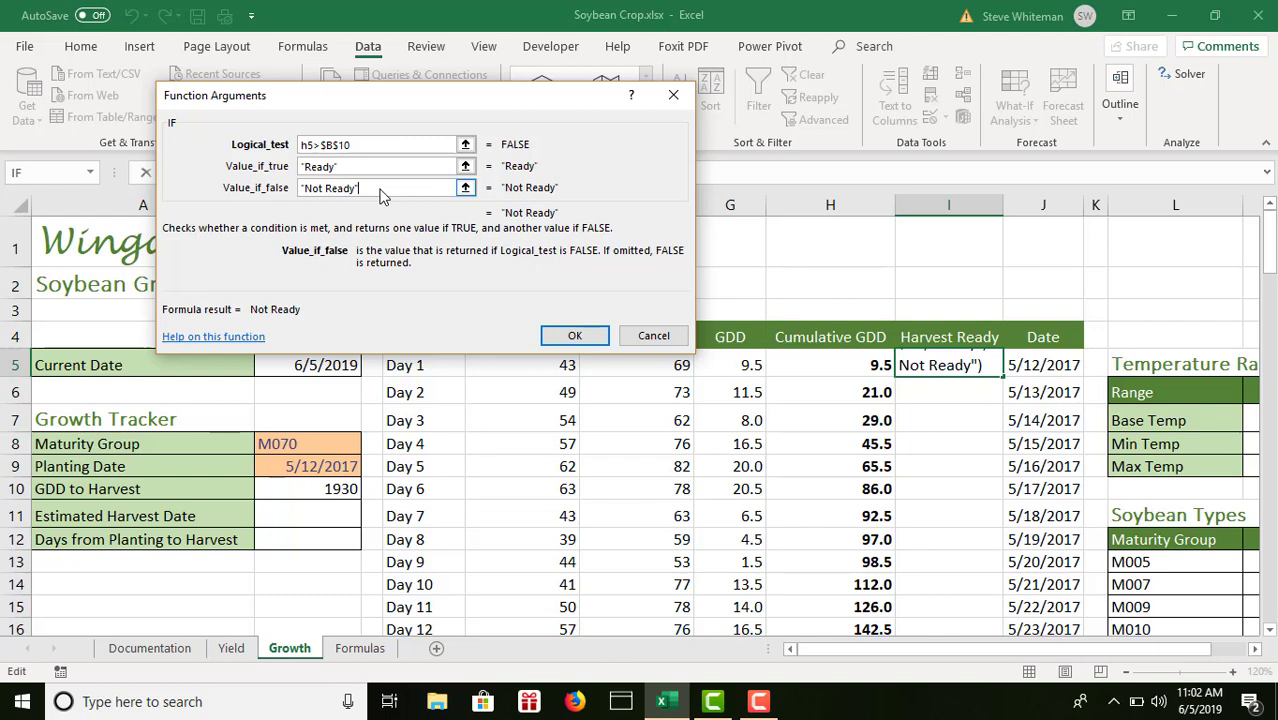
pyautogui.click(575, 336)
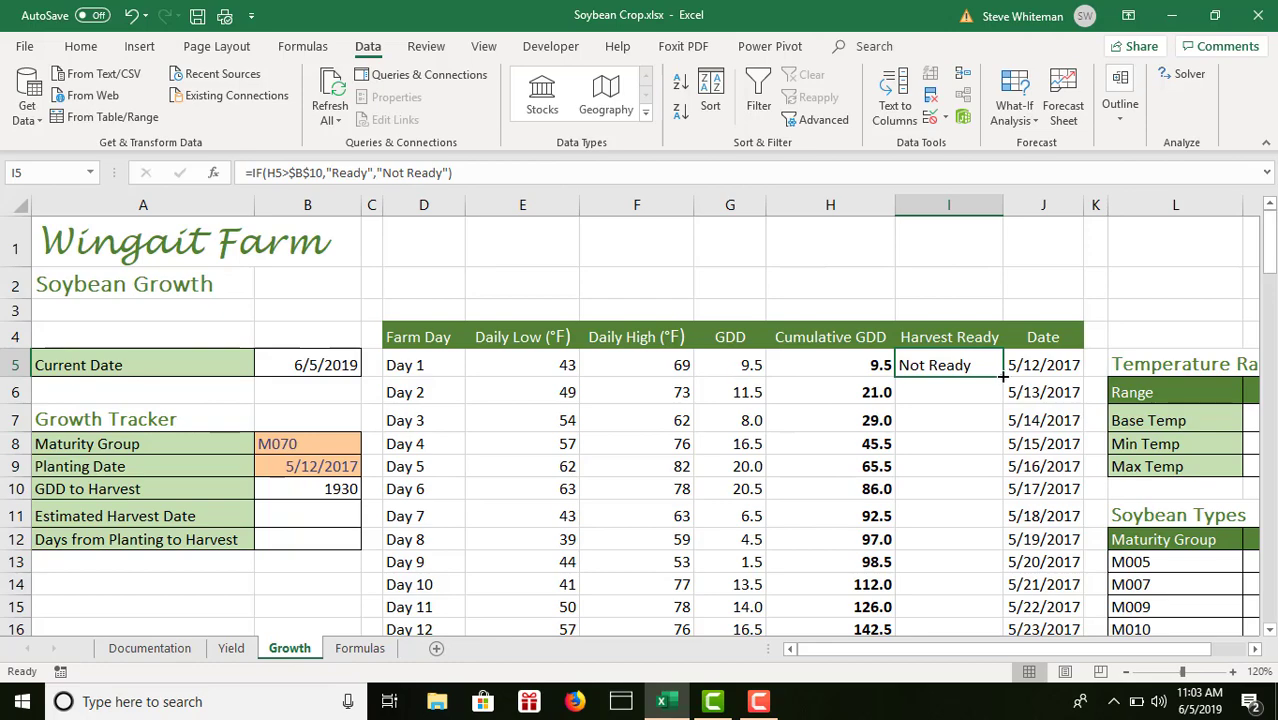
# - Copy the Harvest Ready formula down from I5 to I116 and check where the column first turns Ready
pyautogui.moveTo(1001, 377); pyautogui.dragTo(1001, 410)
pyautogui.moveTo(991, 604); pyautogui.dragTo(944, 543)
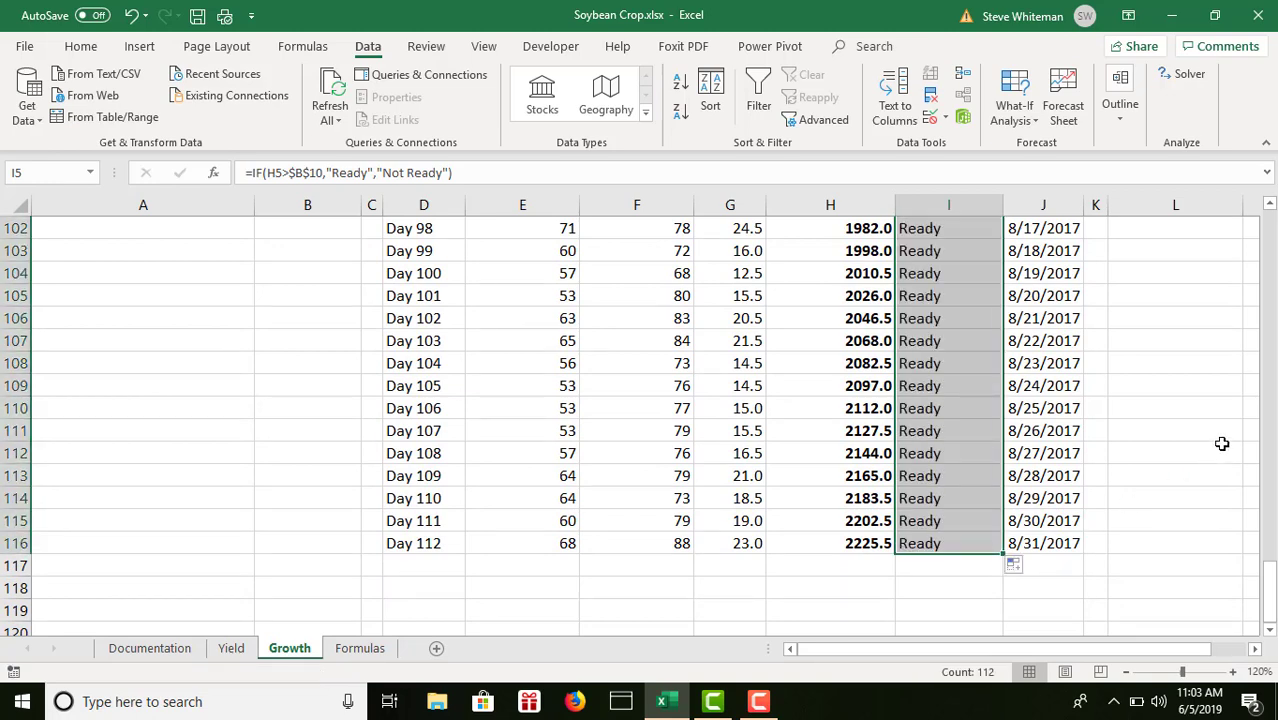
pyautogui.click(1269, 204)
pyautogui.scroll(4, 1269, 204)
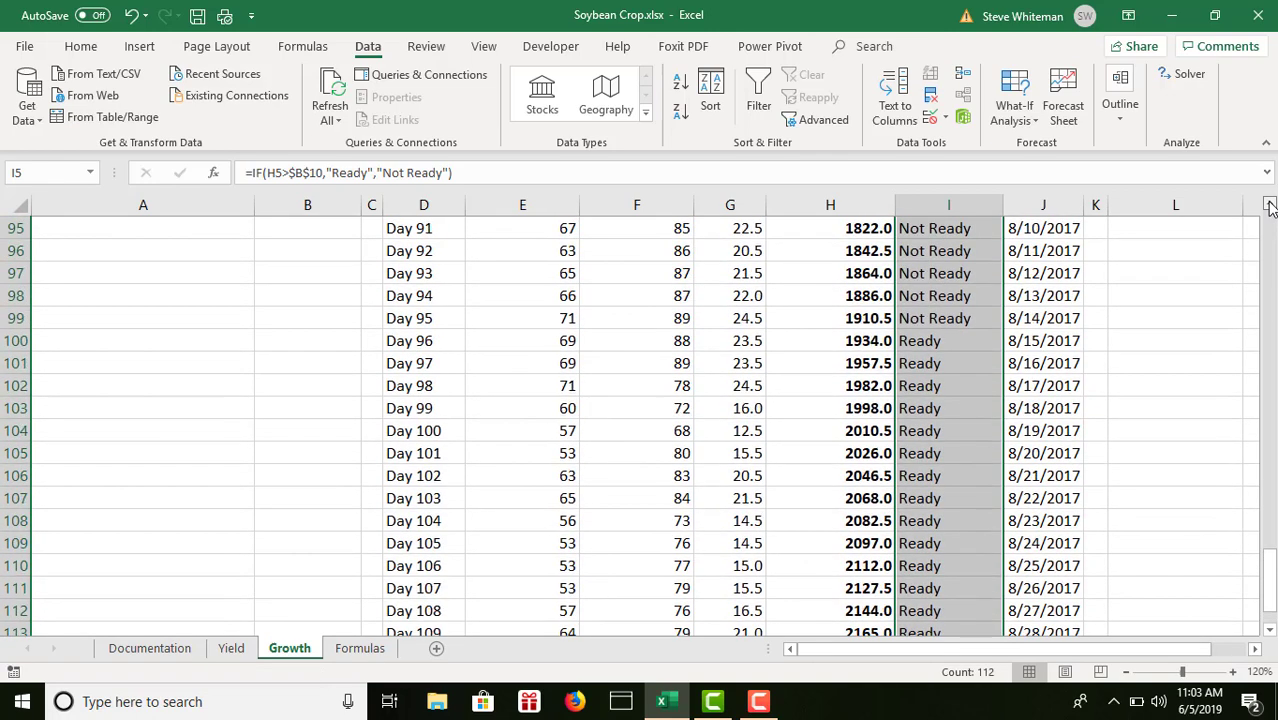
pyautogui.click(947, 475)
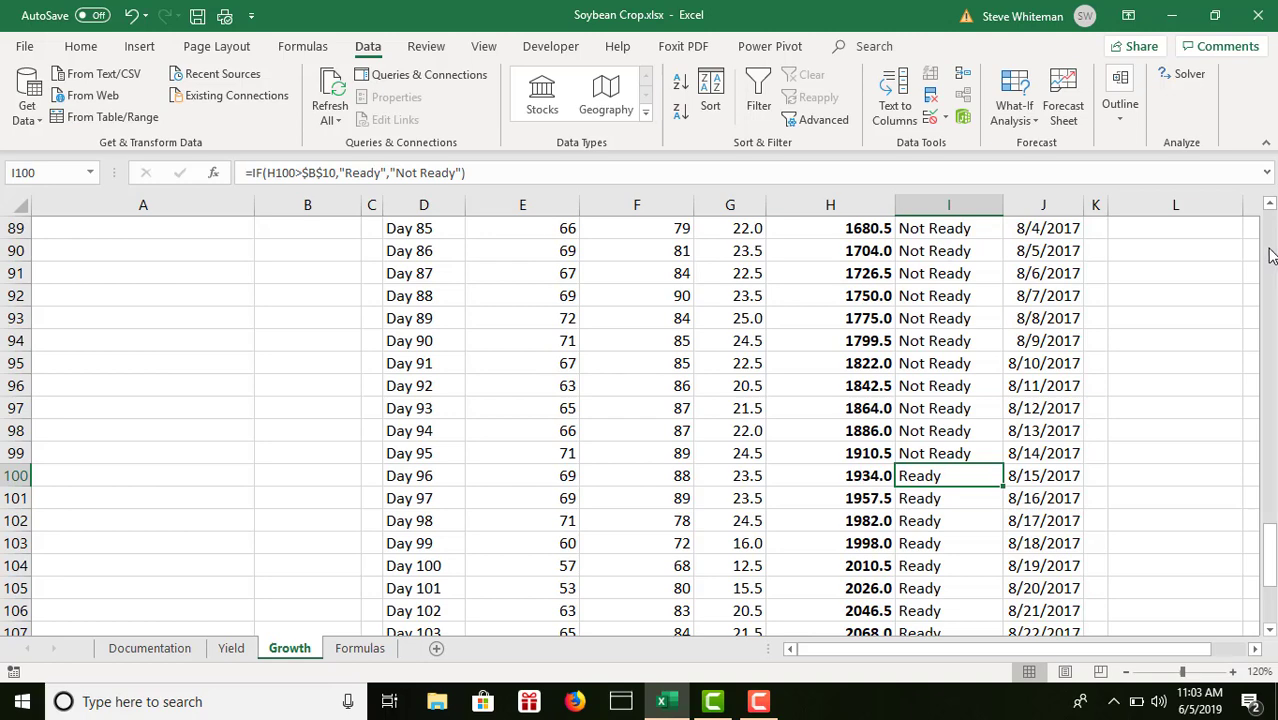
# - Insert a VLOOKUP function in the Estimated Harvest Date cell, B11
pyautogui.moveTo(1270, 256); pyautogui.dragTo(1270, 256)
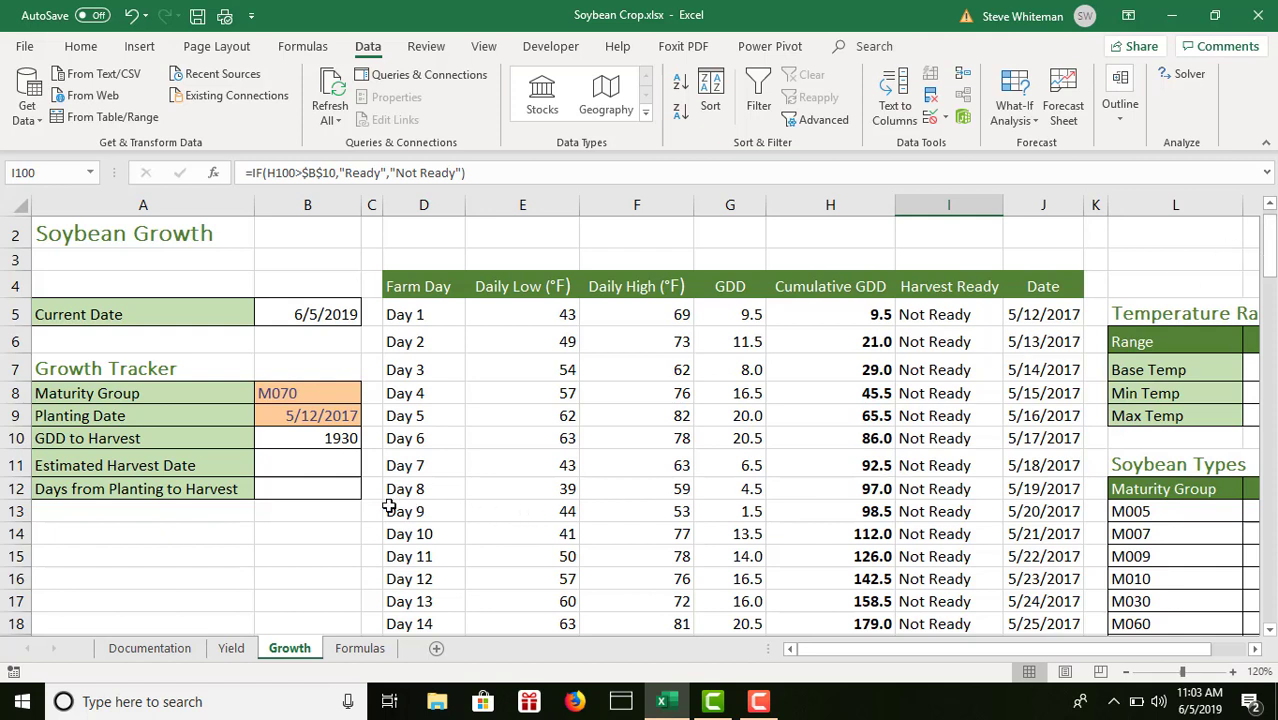
pyautogui.click(333, 465)
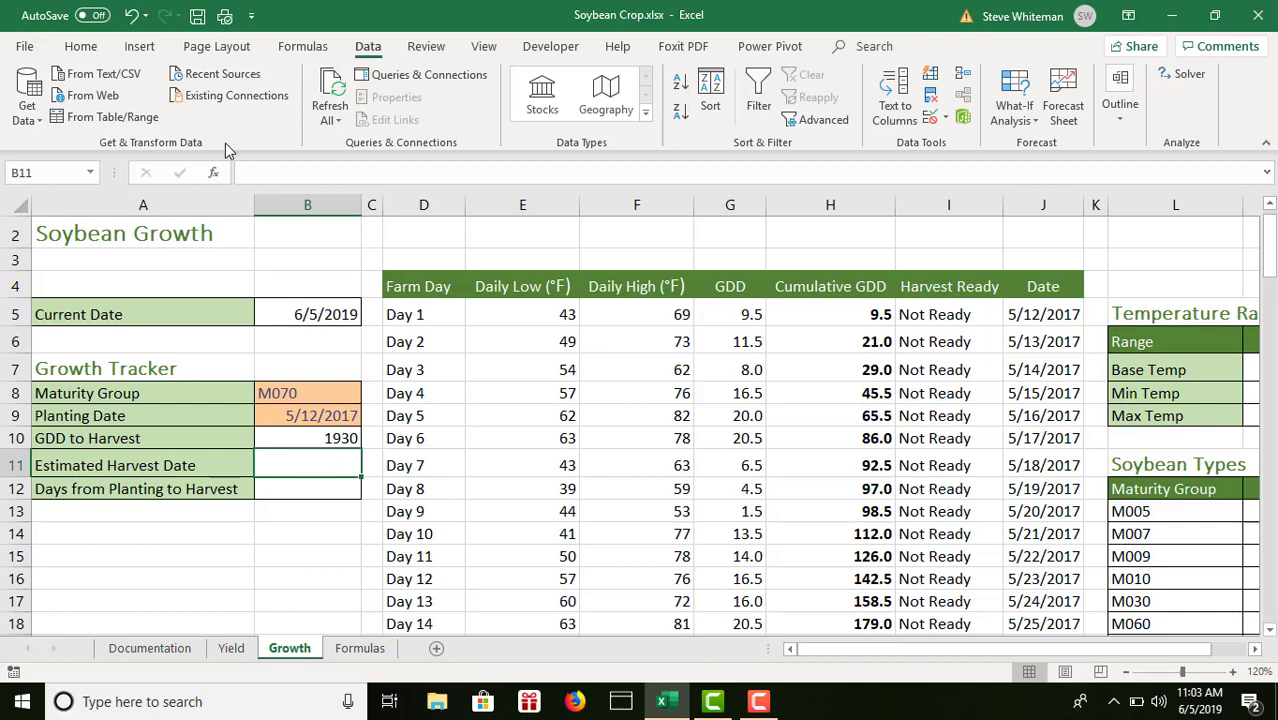
pyautogui.click(214, 173)
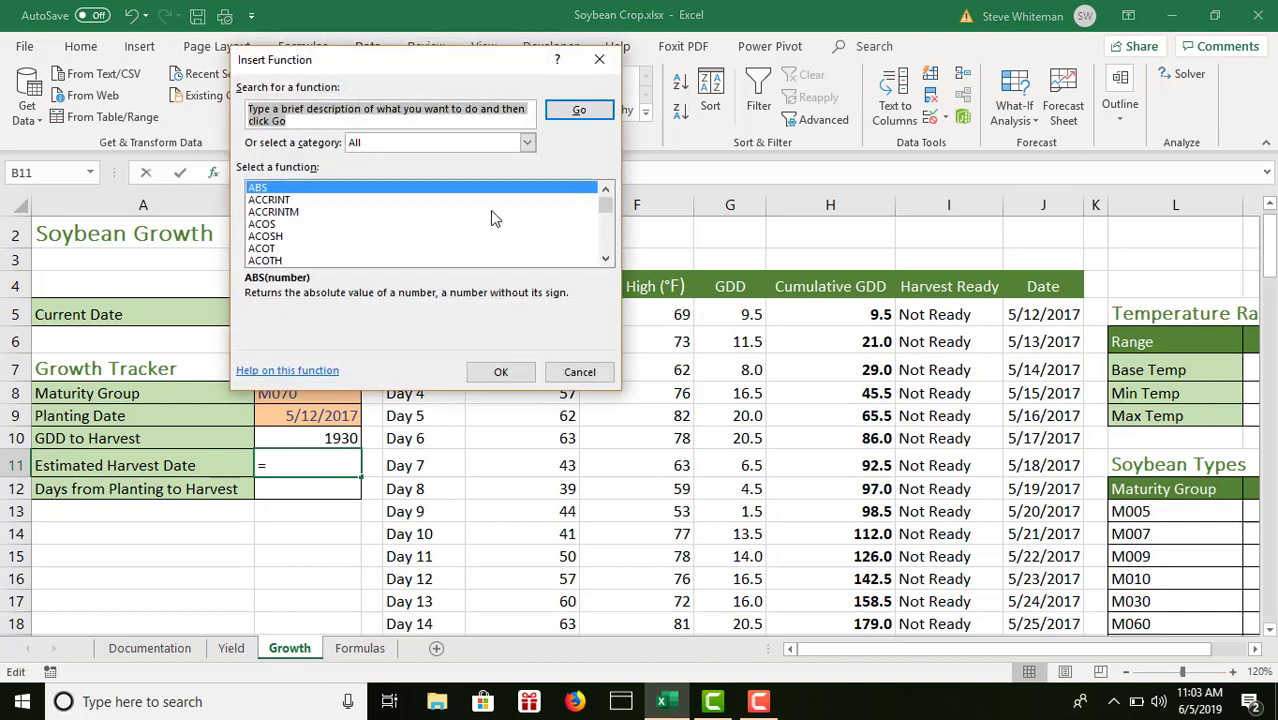
pyautogui.scroll(-2, 607, 256)
pyautogui.scroll(-8, 608, 252)
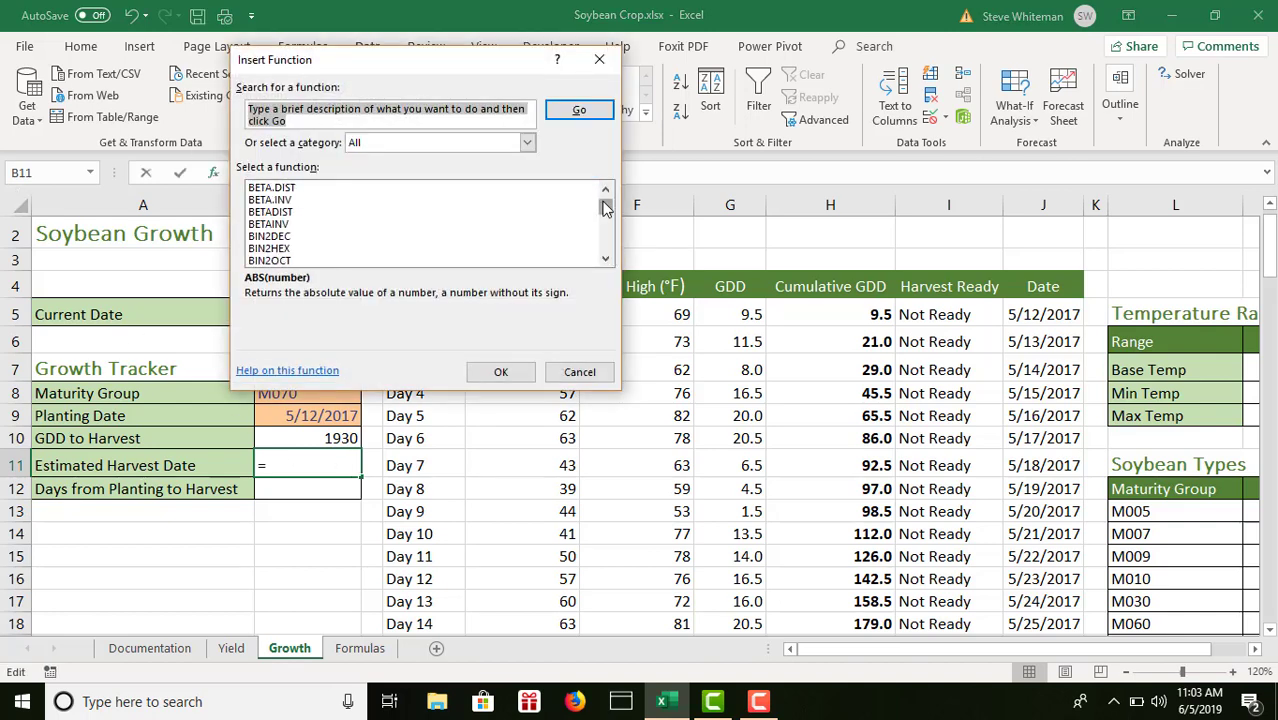
pyautogui.moveTo(604, 205); pyautogui.dragTo(604, 194)
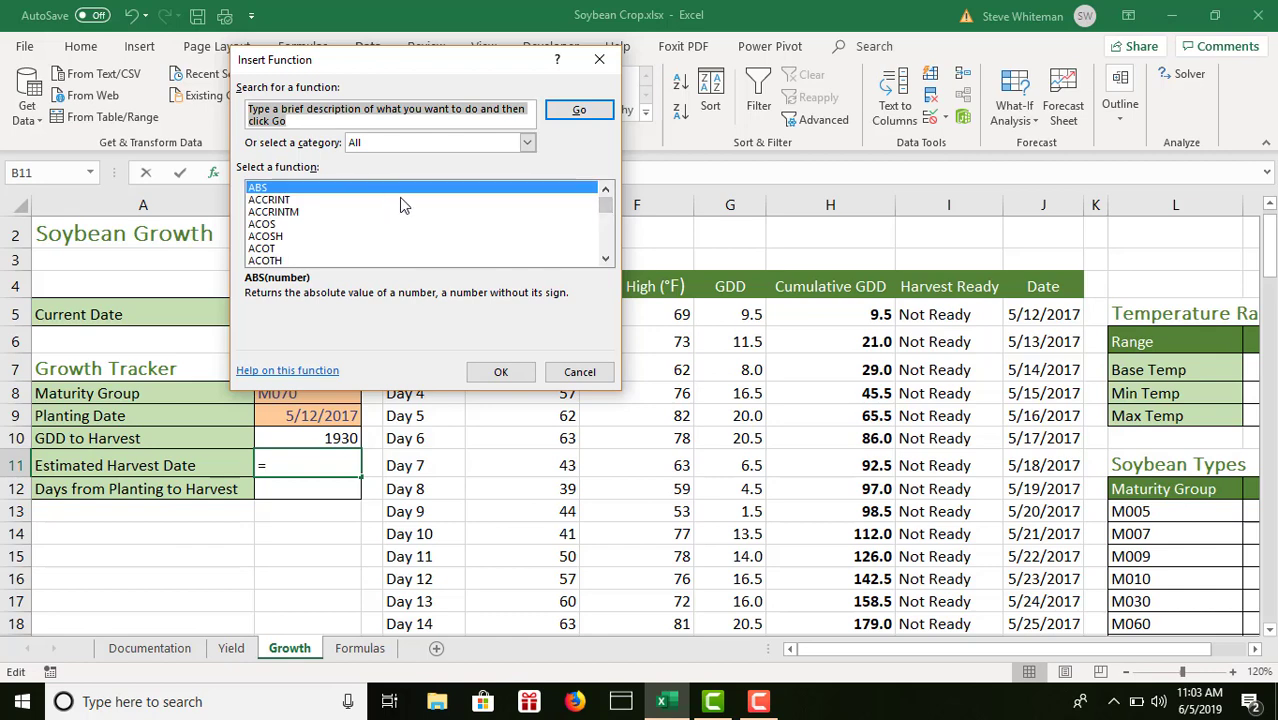
pyautogui.click(527, 143)
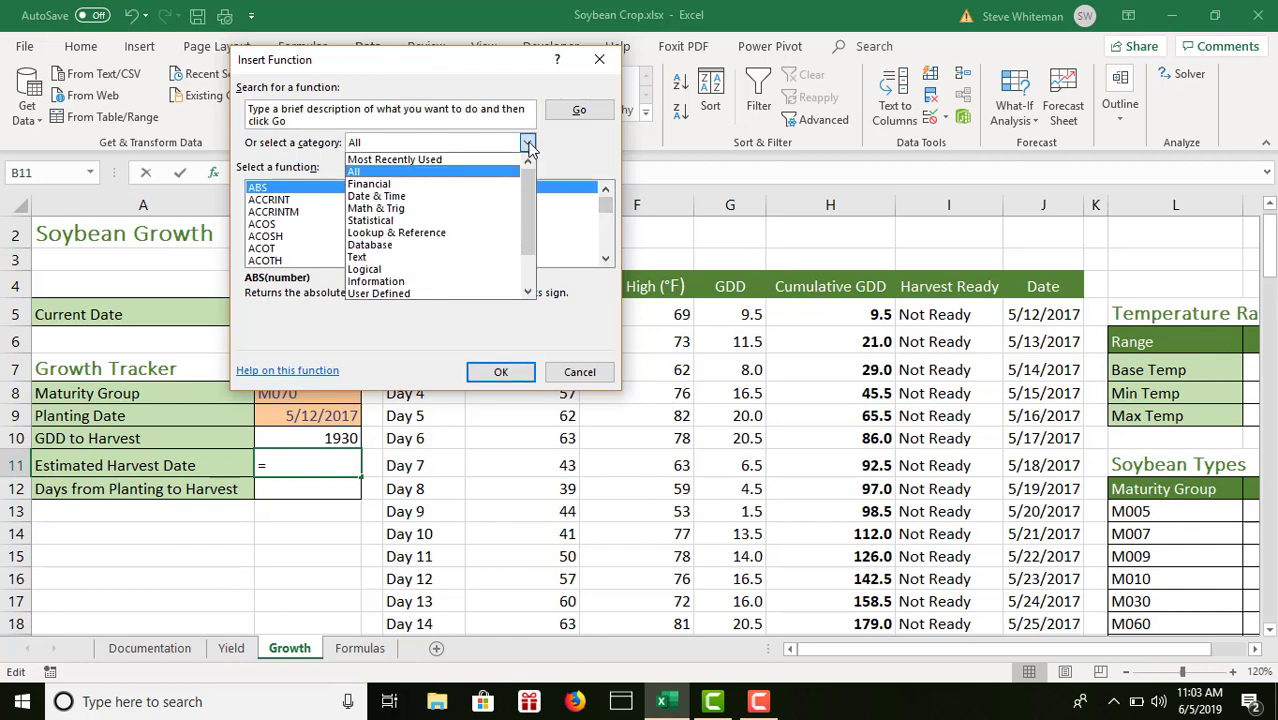
pyautogui.click(437, 161)
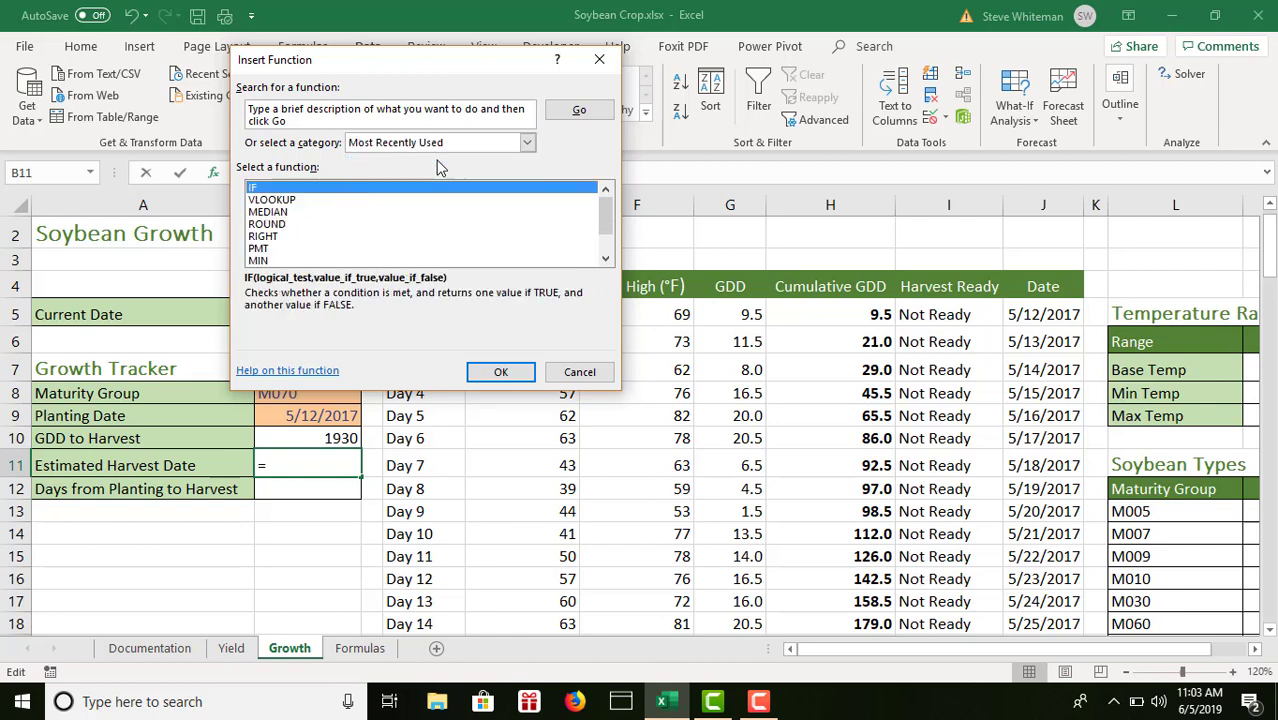
pyautogui.click(275, 201)
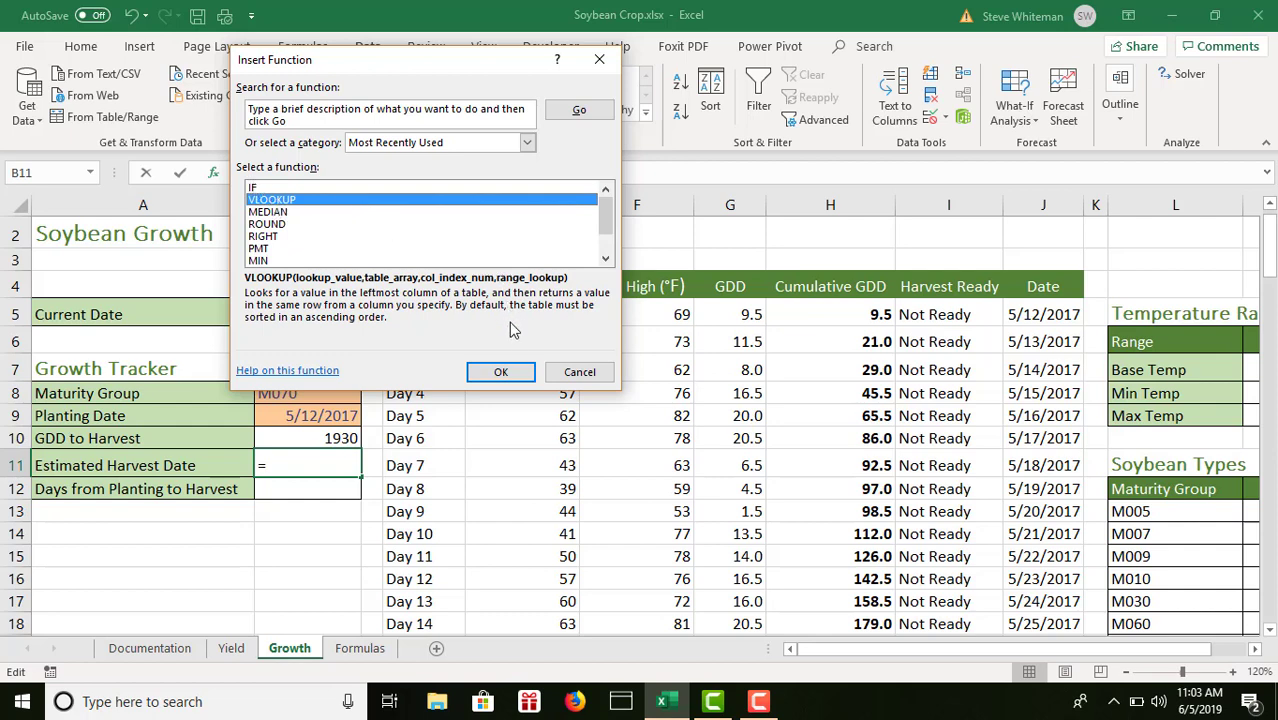
pyautogui.click(498, 374)
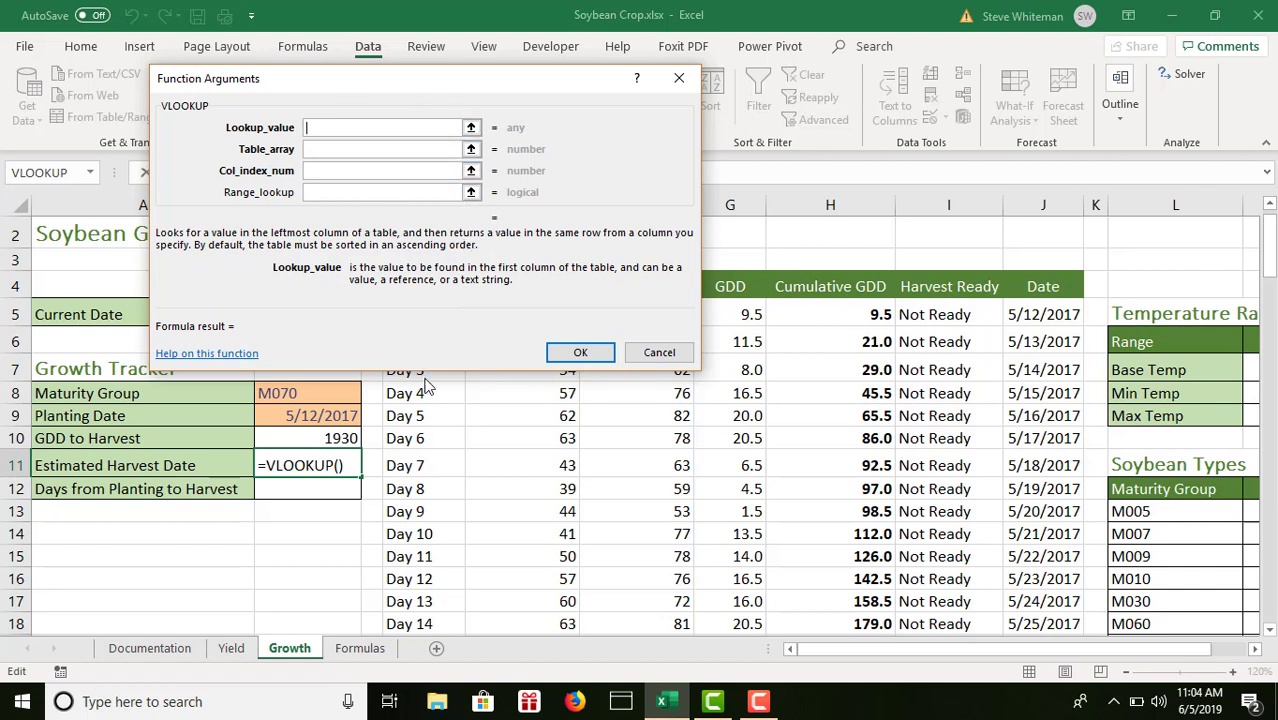
pyautogui.write('Read')
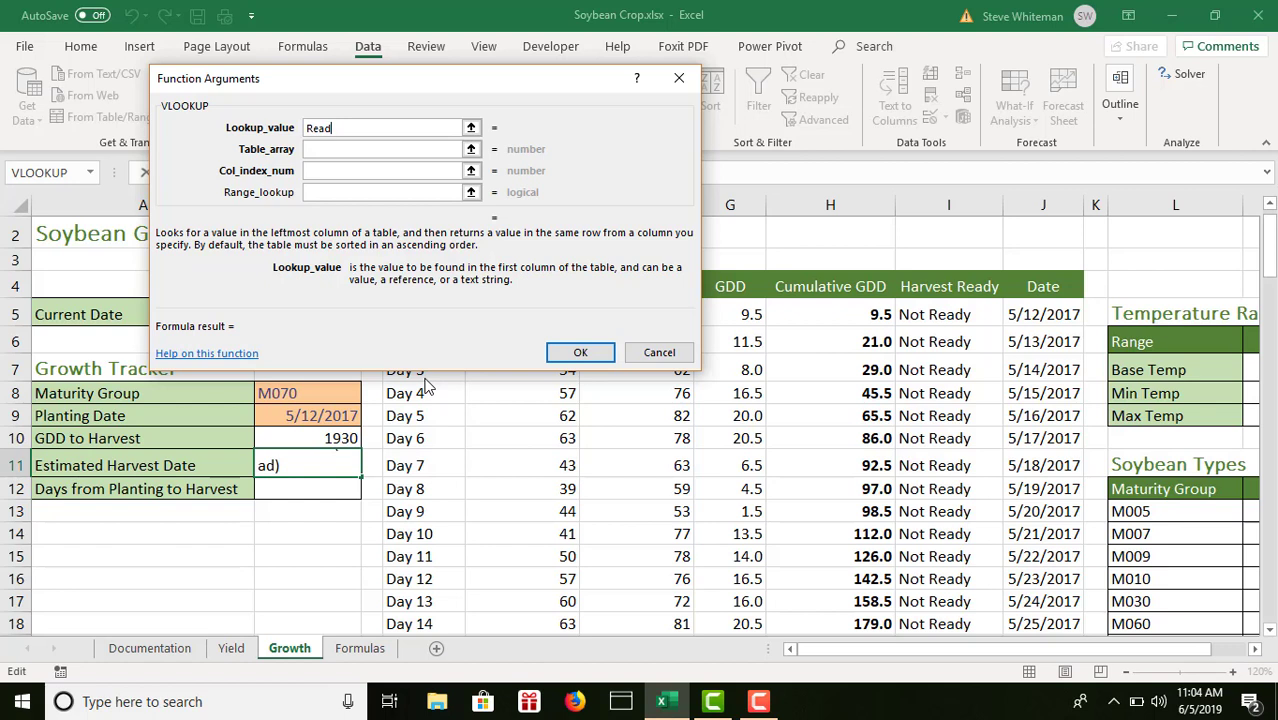
pyautogui.press('BackSpace')
pyautogui.press('BackSpace')
pyautogui.press('BackSpace')
pyautogui.press('BackSpace')
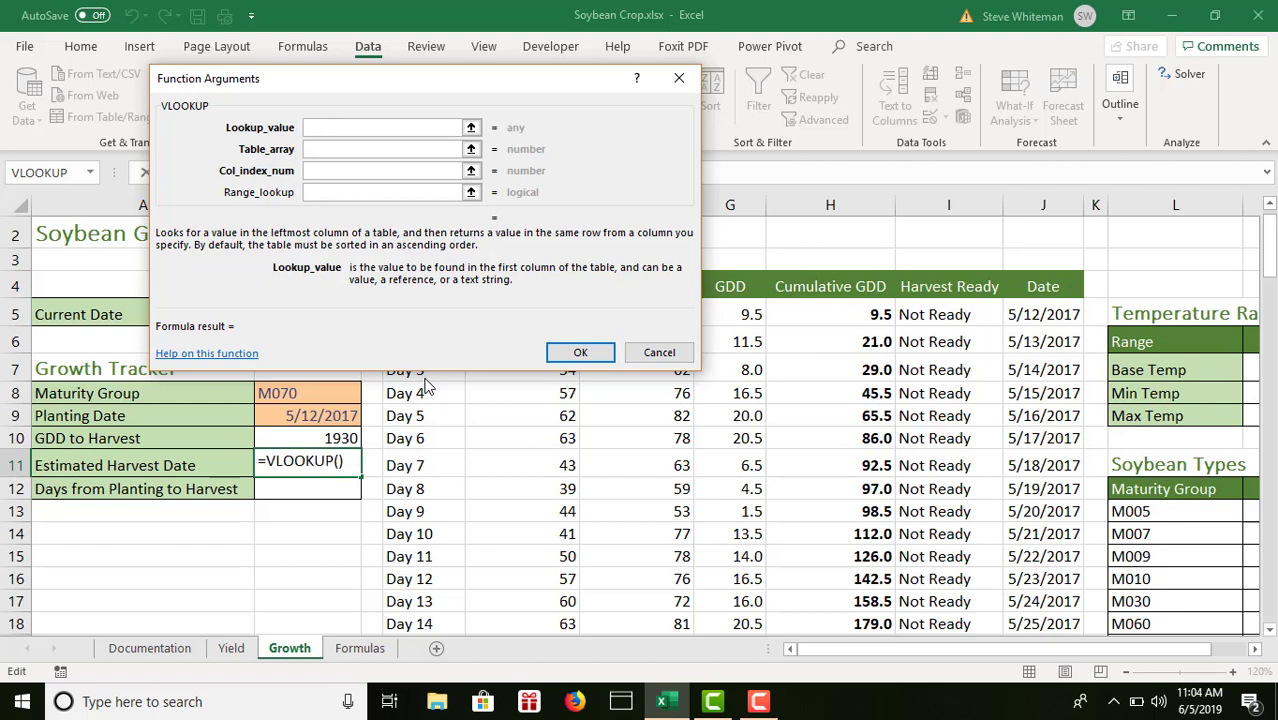
# - Set the VLOOKUP's lookup value to "Ready" in quotation marks and its table array to the Harvest Ready and Date columns, I:J
pyautogui.write('"Ready')
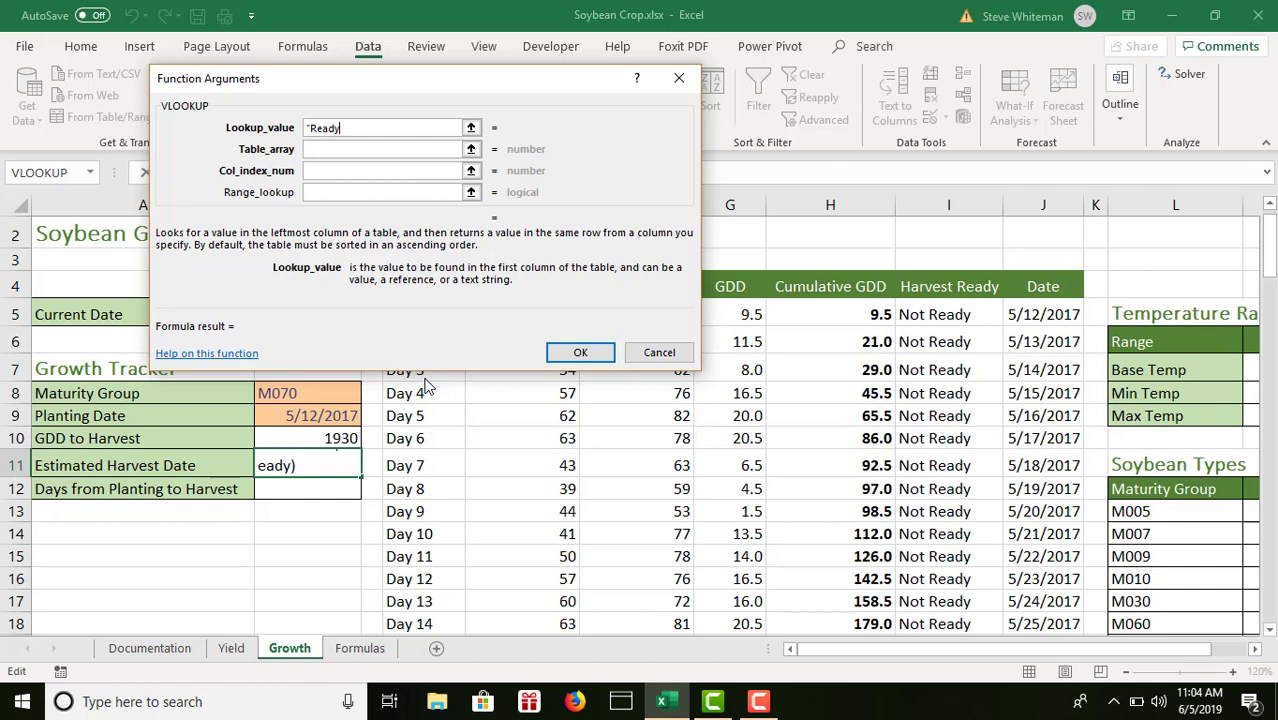
pyautogui.write('"')
pyautogui.click(312, 151)
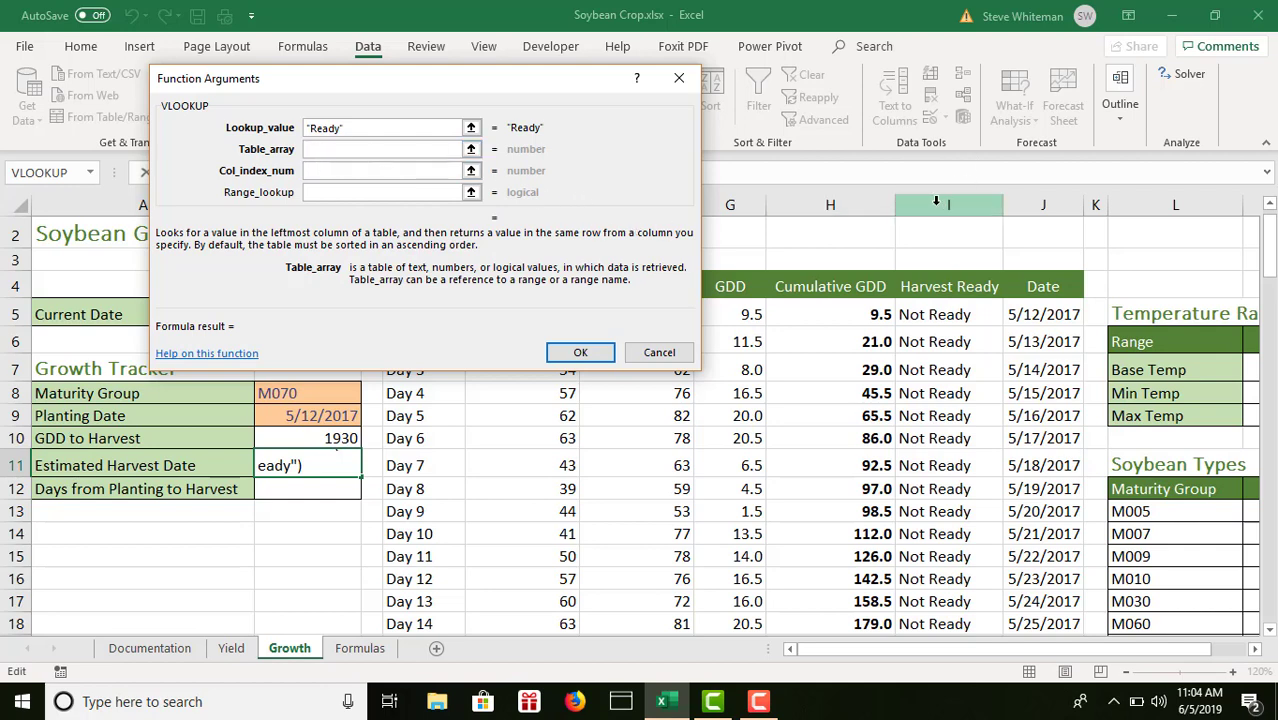
pyautogui.moveTo(936, 204); pyautogui.dragTo(1025, 203)
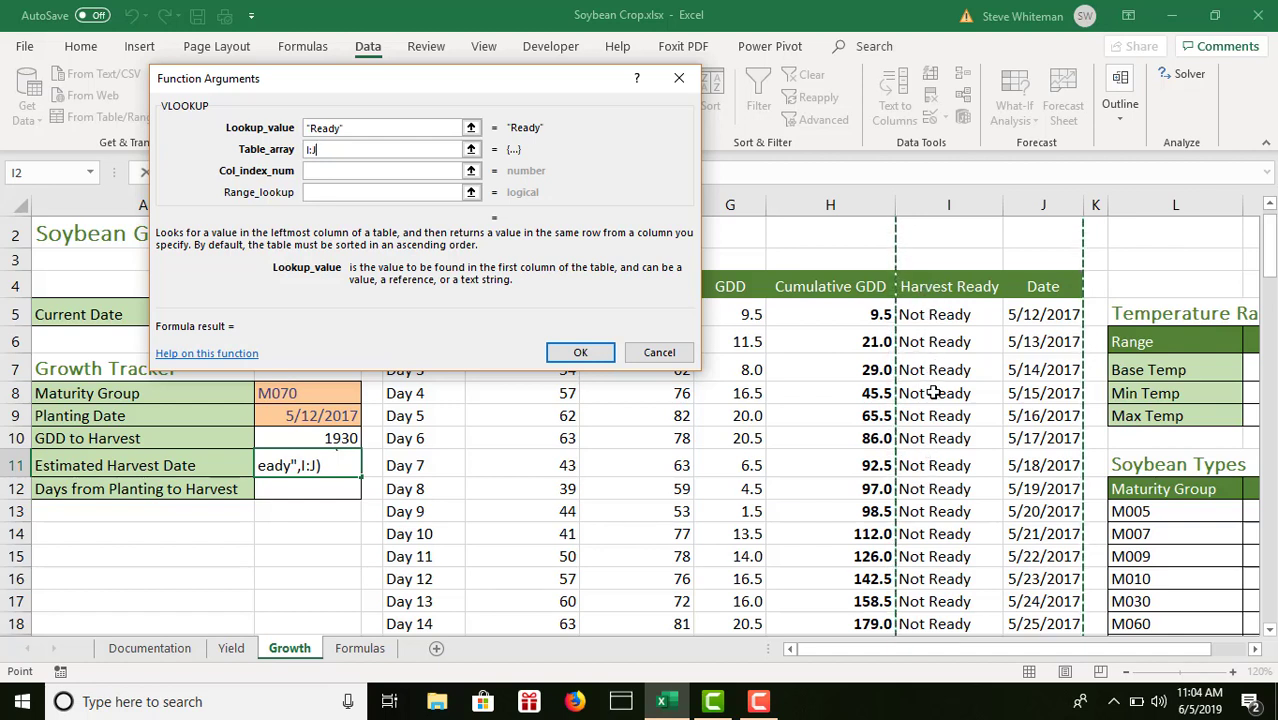
# - Set the VLOOKUP's column index number to 2 and range lookup to False, and complete the formula in B11
pyautogui.click(400, 171)
pyautogui.write('2')
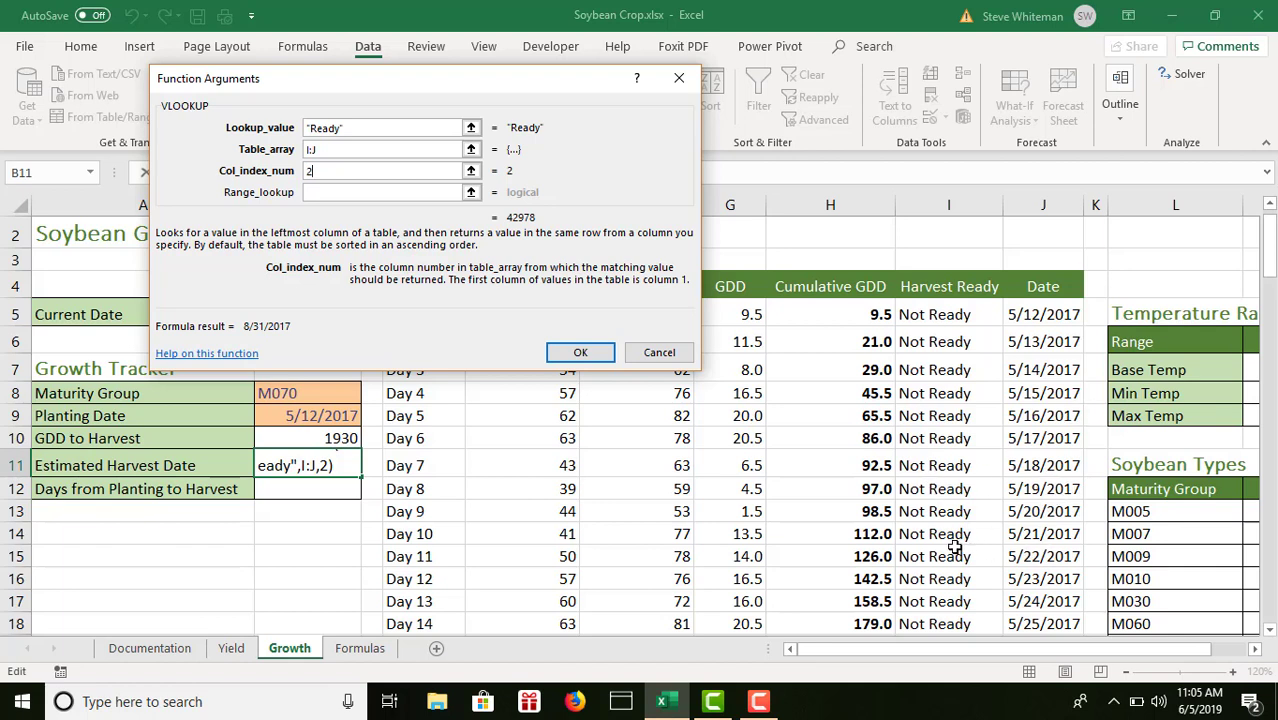
pyautogui.click(346, 191)
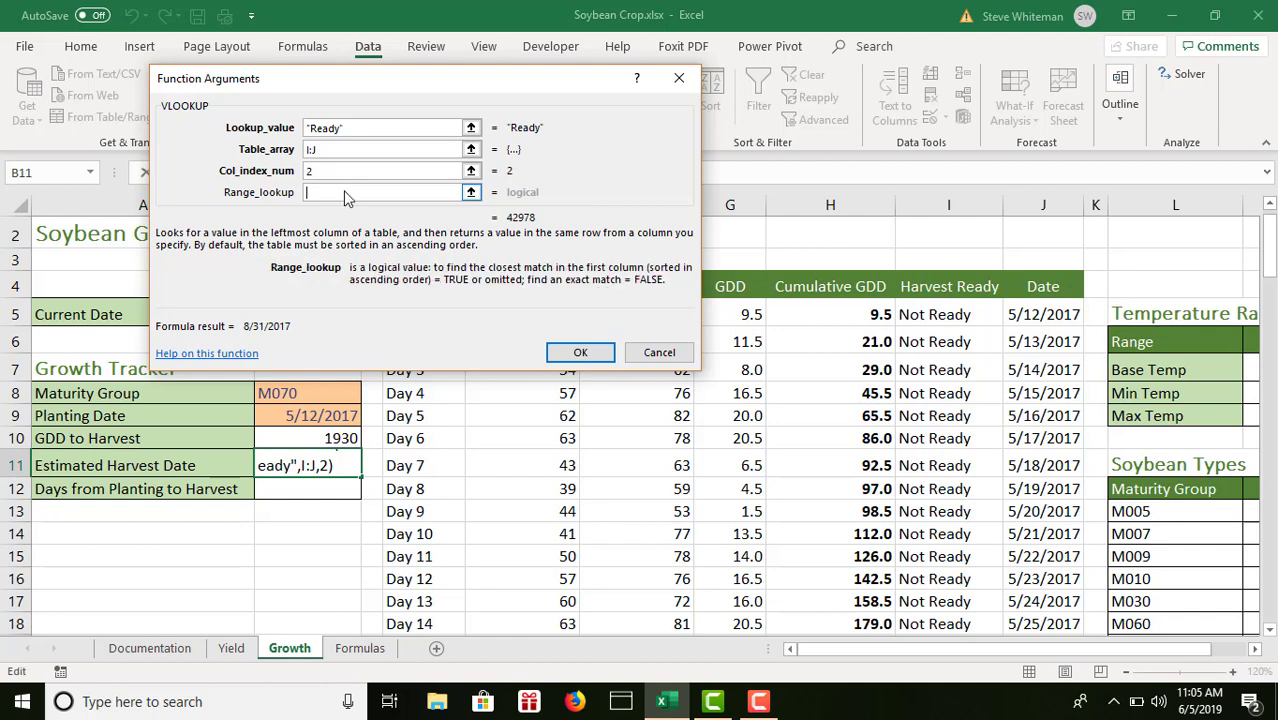
pyautogui.write('False')
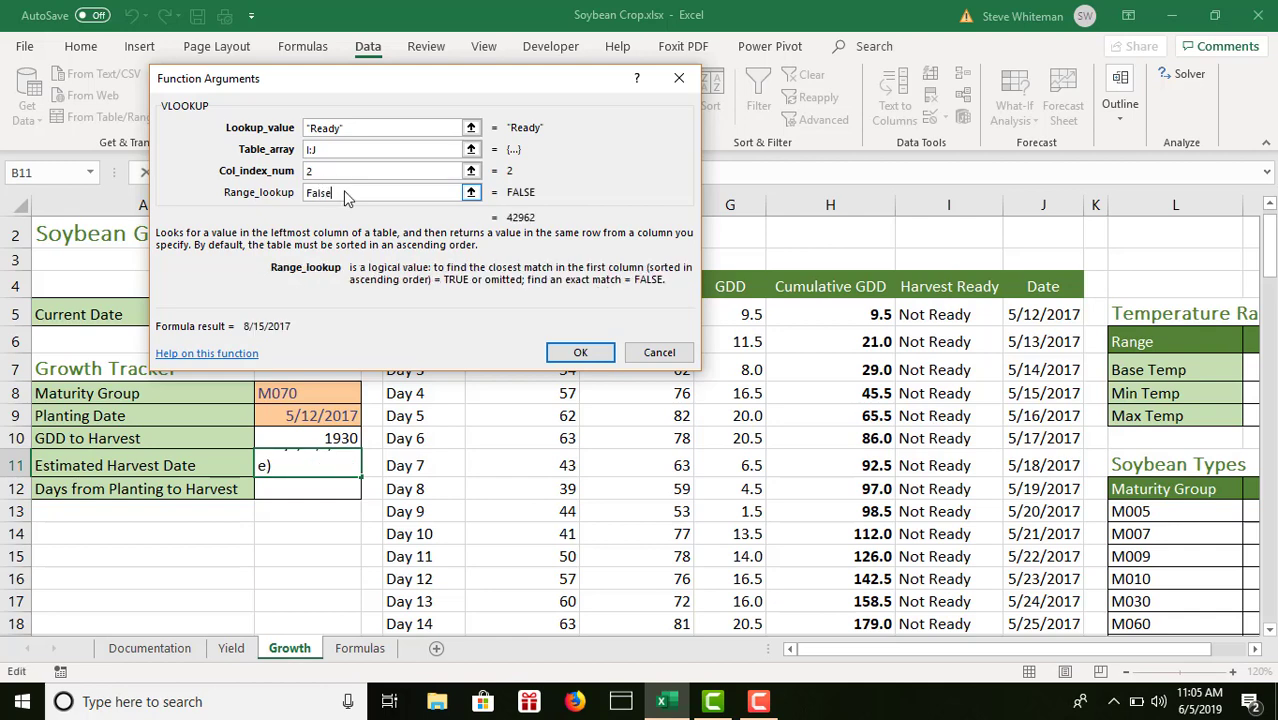
pyautogui.click(579, 355)
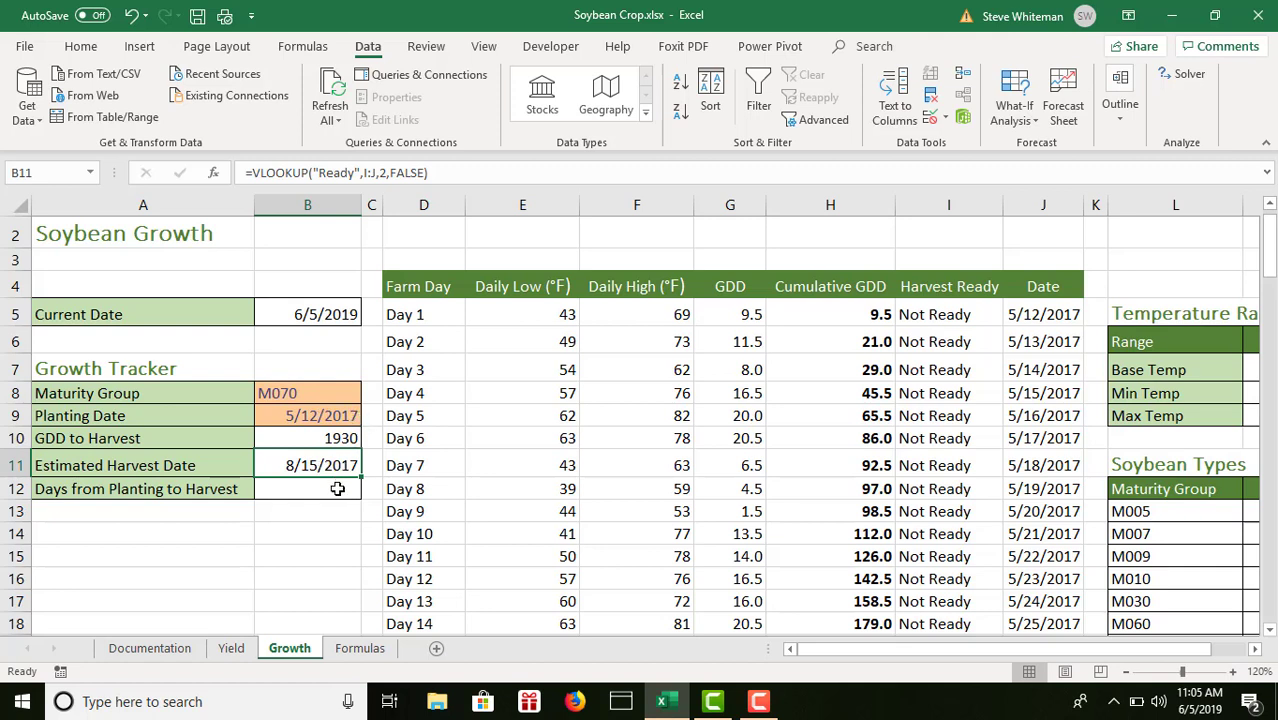
# - Calculate Days from Planting to Harvest in B12 by subtracting the Planting Date from the Estimated Harvest Date, =B11-B9
pyautogui.click(337, 488)
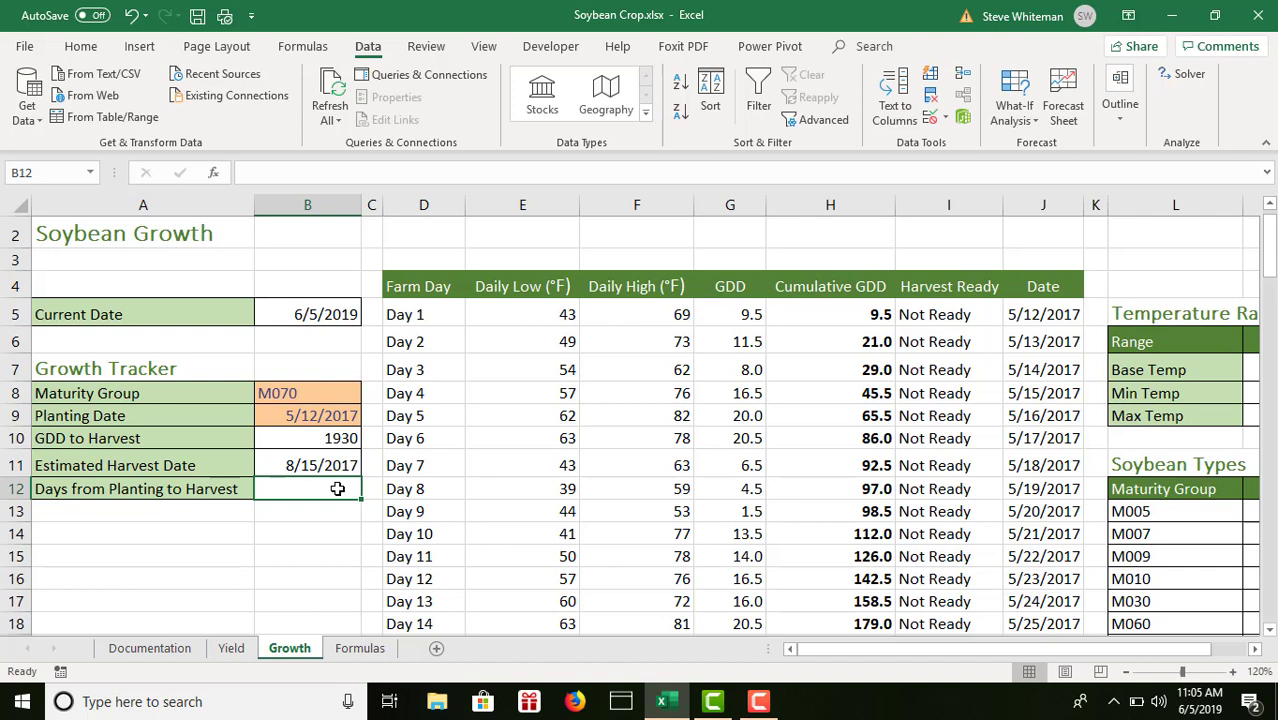
pyautogui.write('=')
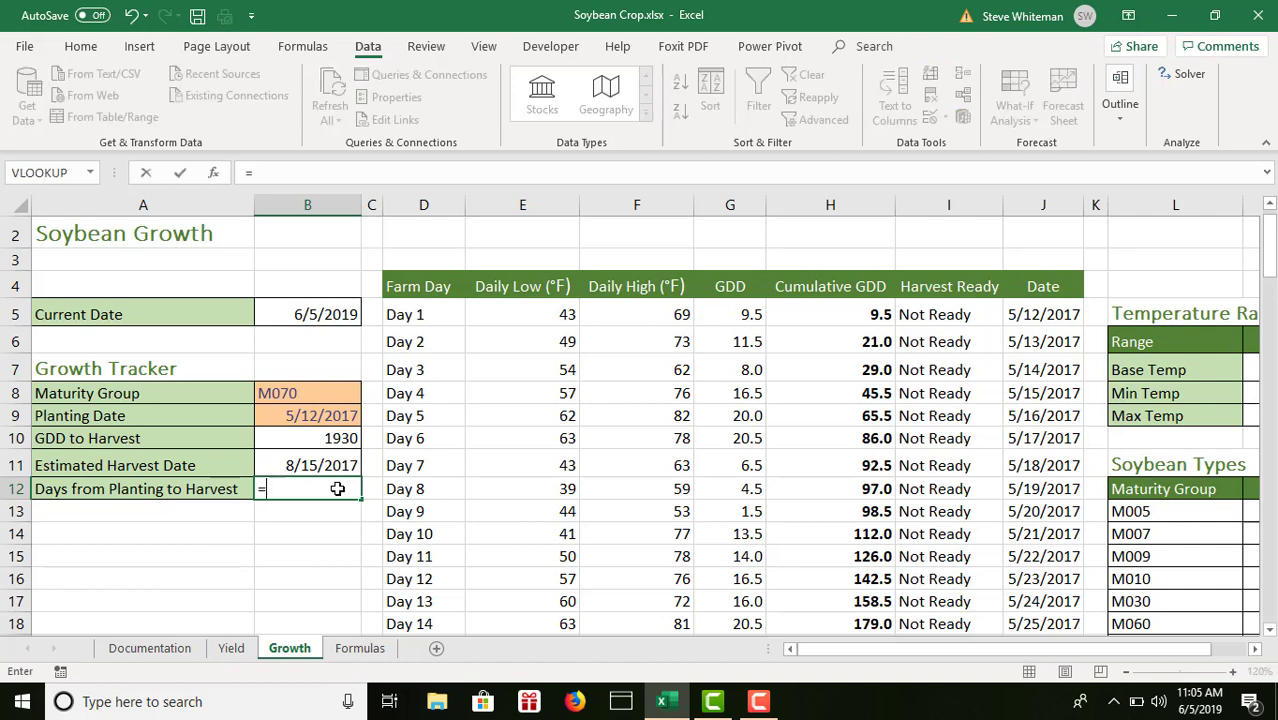
pyautogui.click(328, 466)
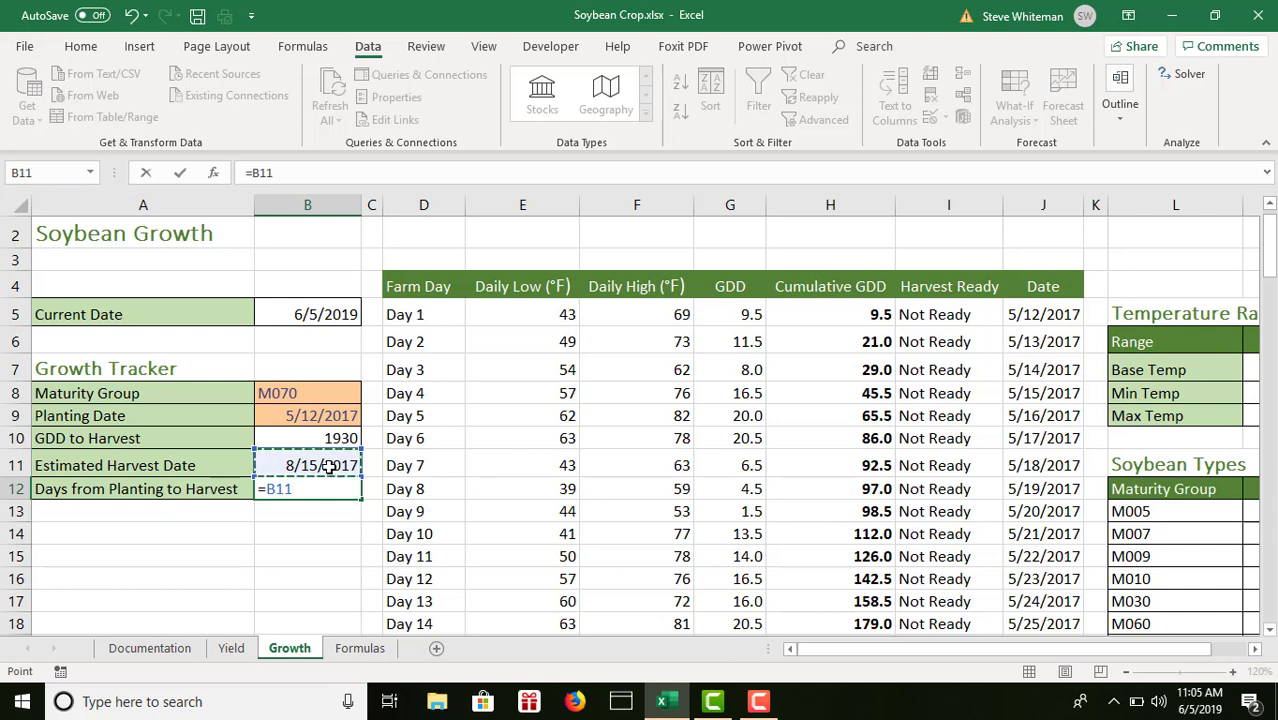
pyautogui.write('-')
pyautogui.click(317, 415)
pyautogui.press('Return')
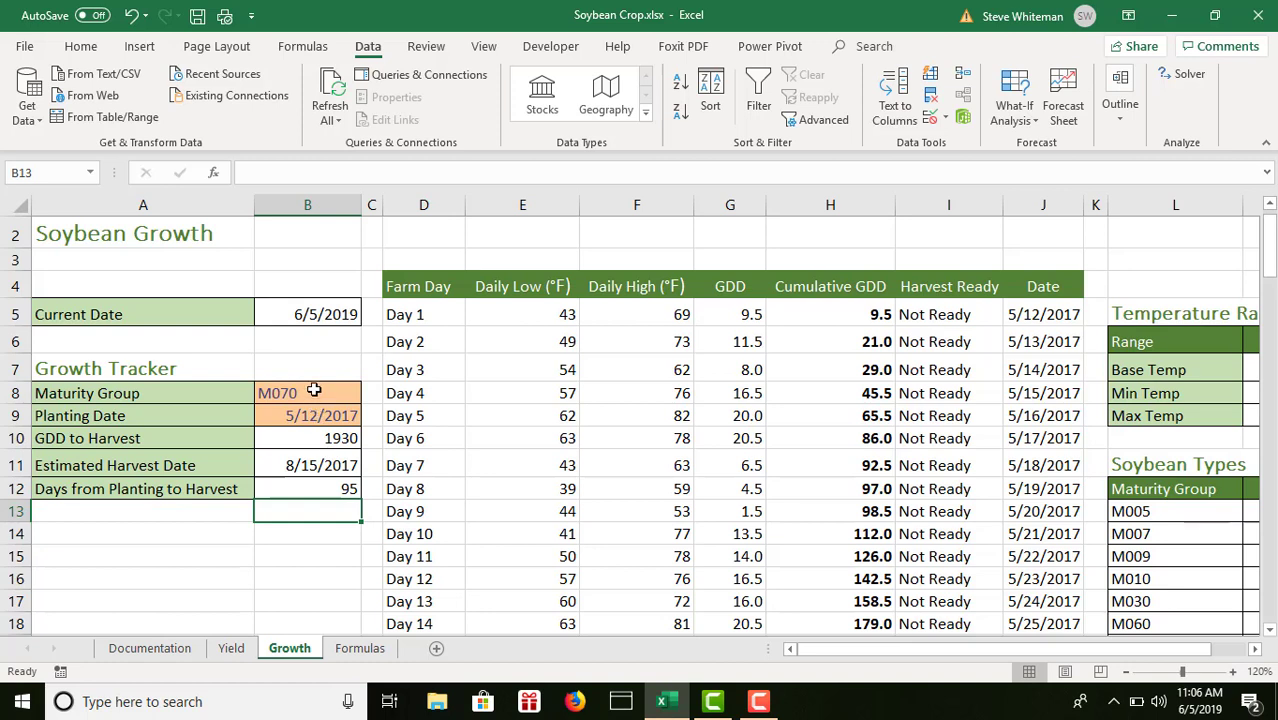
# - Check the Current Date formula in B5, then save and close the Soybean Crop workbook
pyautogui.click(325, 311)
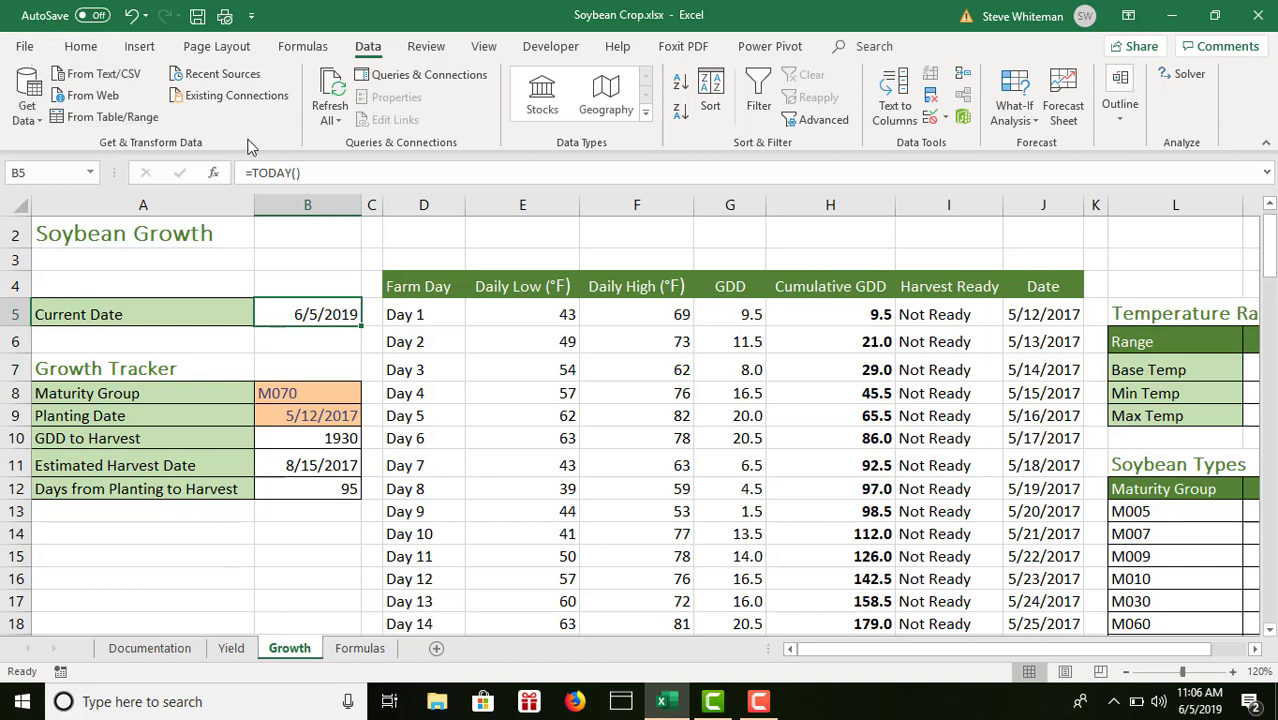
pyautogui.click(198, 16)
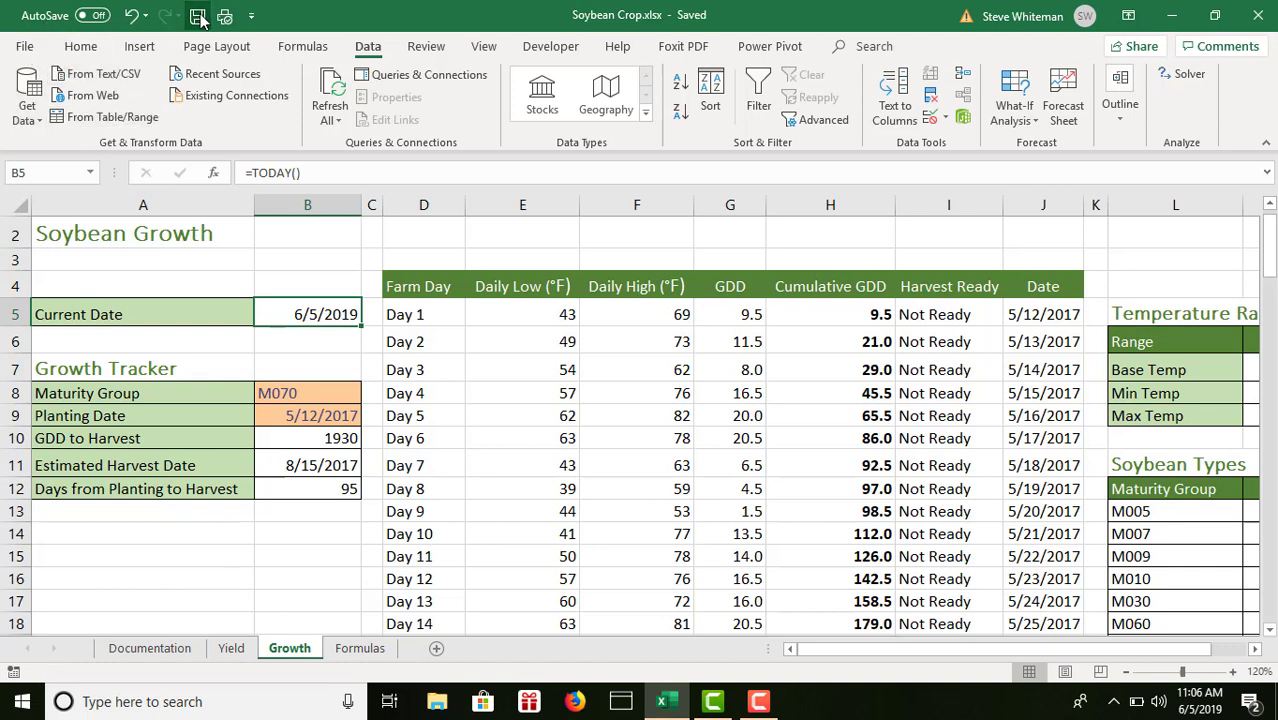
pyautogui.click(1257, 18)
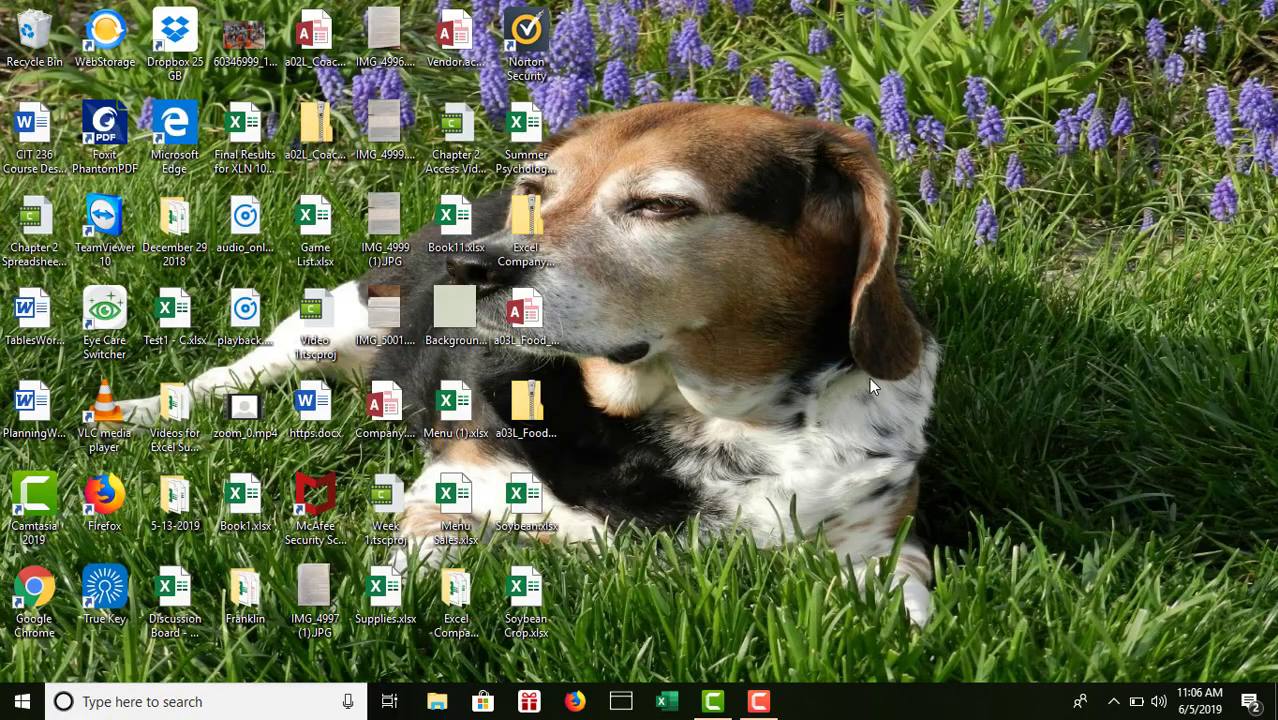